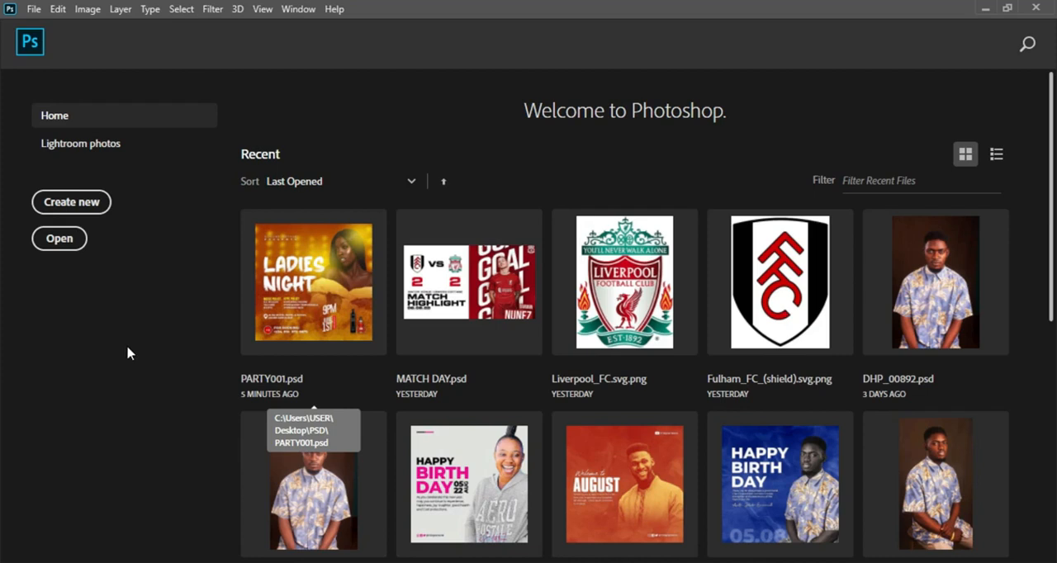
Create a new 1200 x 1200 px document at 300 pixels/inch named PARTY FLYER.
click(77, 199)
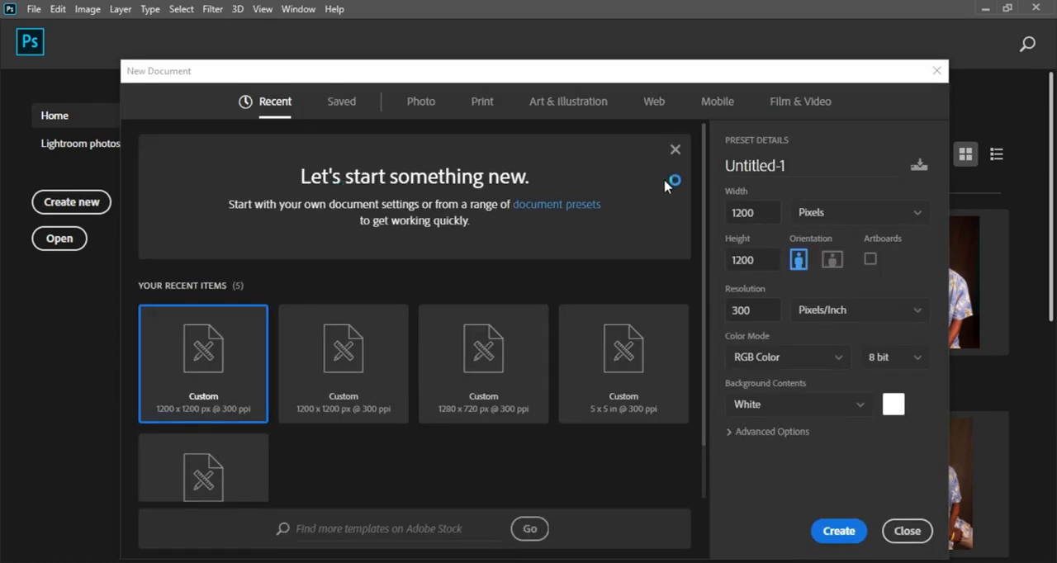
click(797, 165)
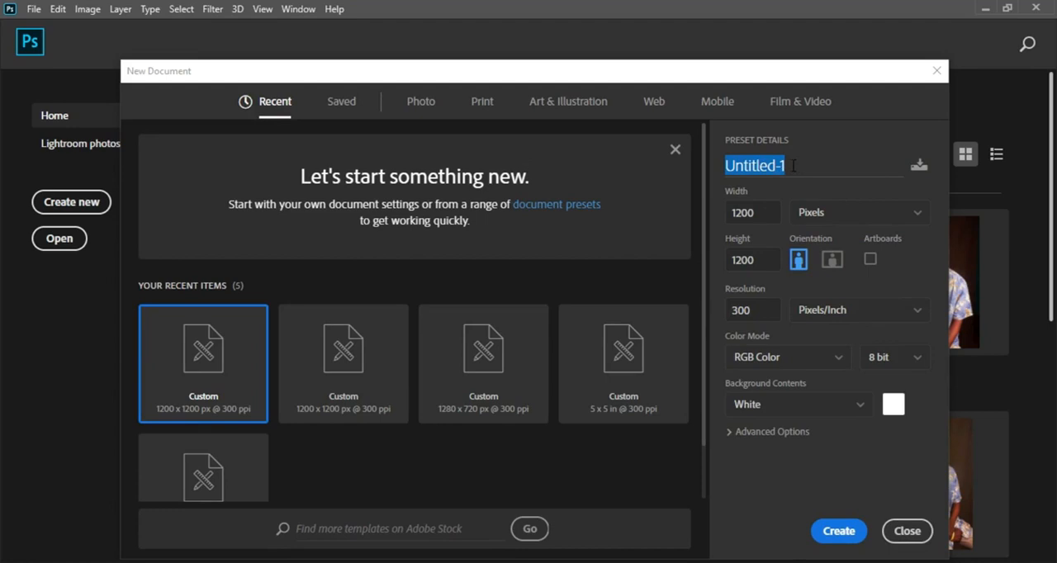
text(PARTY)
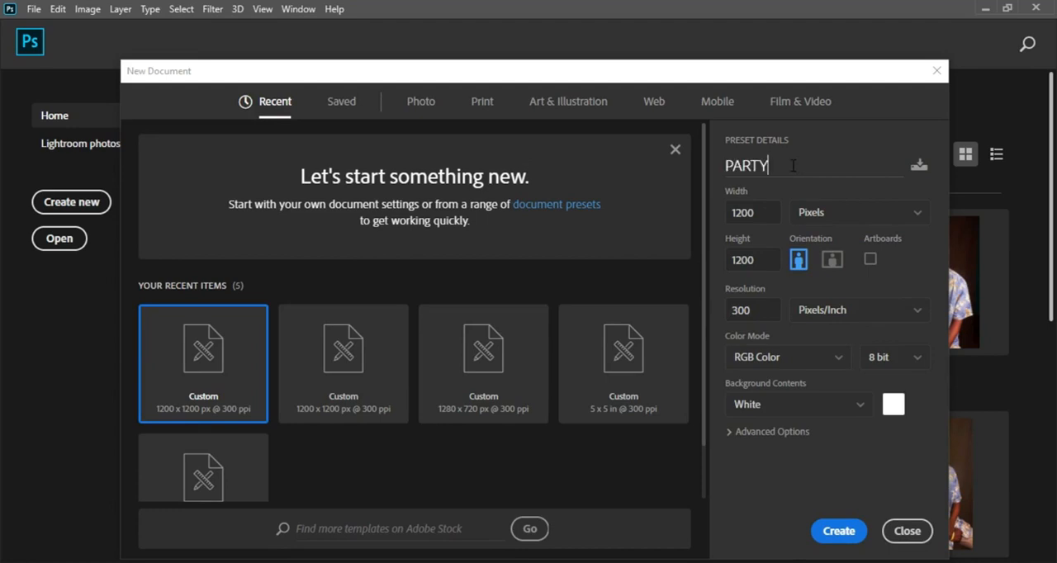
text( FLYER)
click(769, 219)
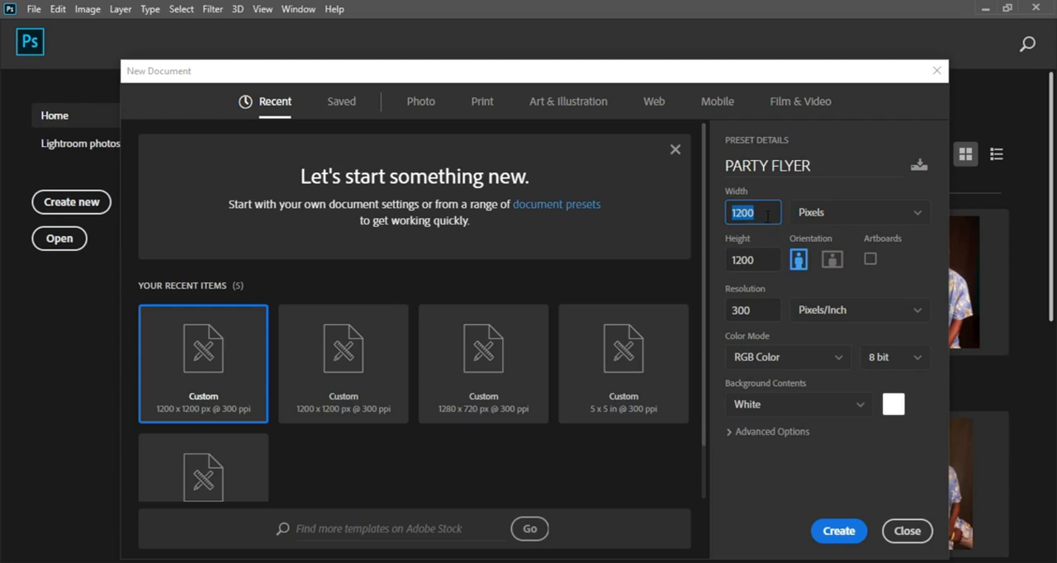
click(754, 260)
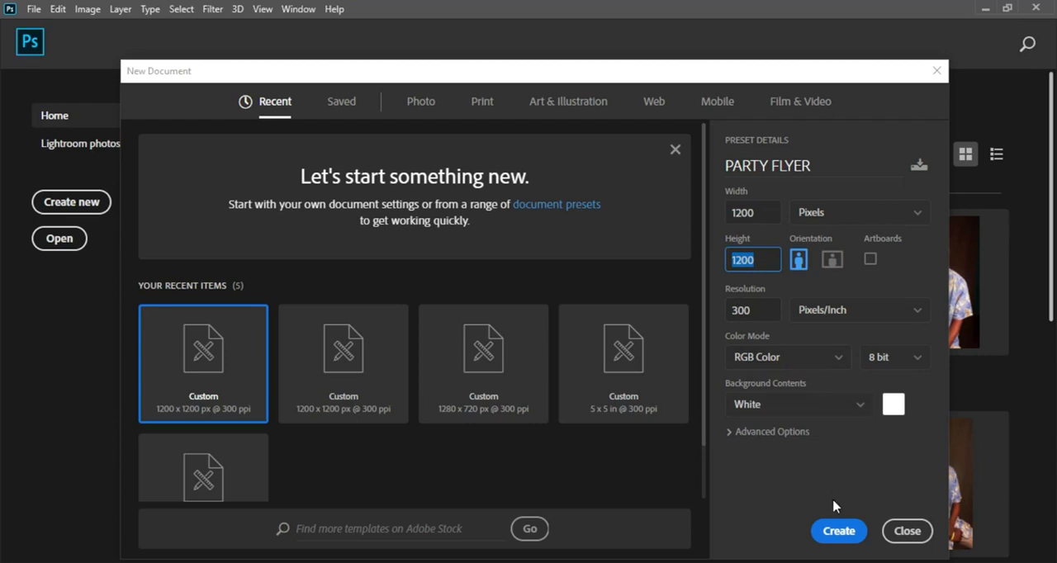
click(836, 533)
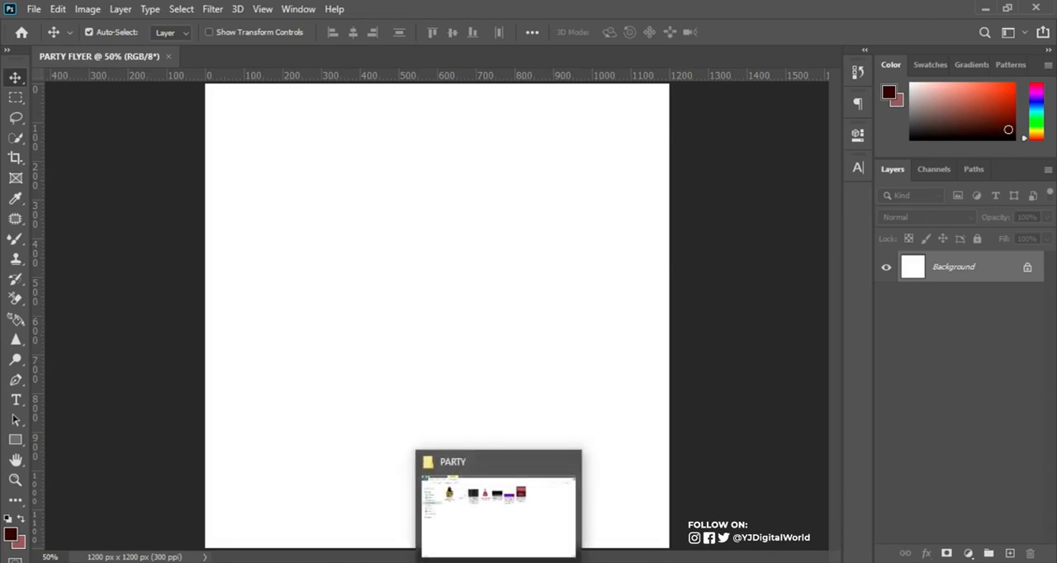
Place the liquid purple art painting image from the PARTY folder into the flyer document.
click(499, 562)
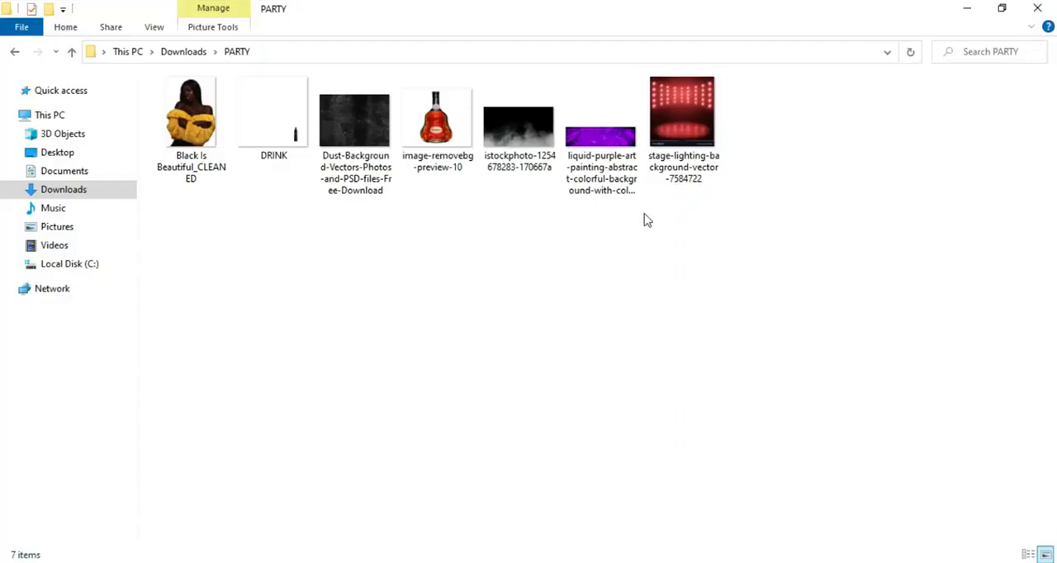
click(621, 145)
drag(625, 165, 477, 279)
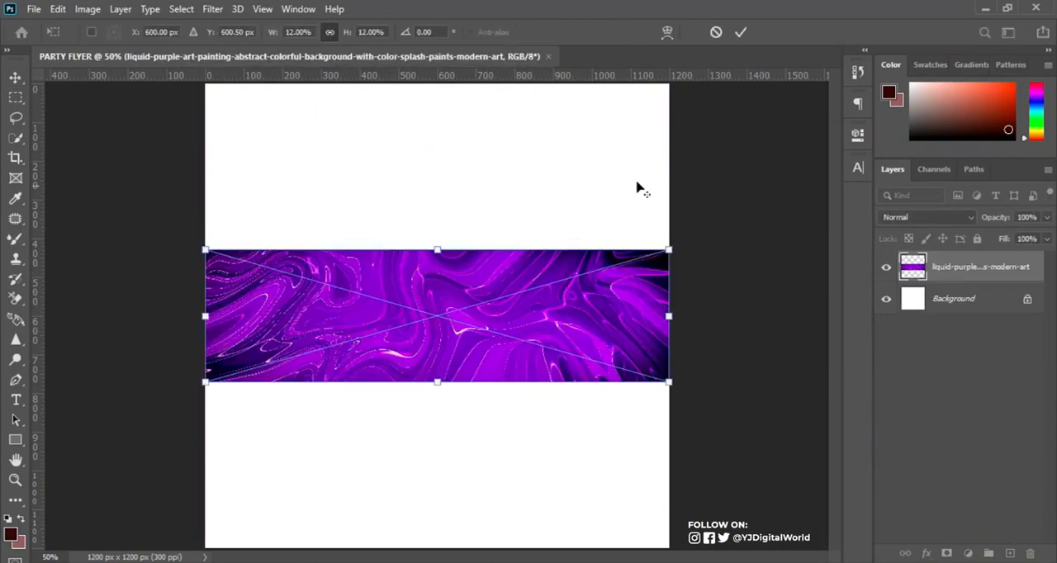
Enlarge the placed purple art to about 21% scale and move it to cover the upper half of the canvas.
click(669, 248)
drag(669, 248, 843, 161)
click(596, 318)
drag(596, 318, 603, 200)
click(603, 200)
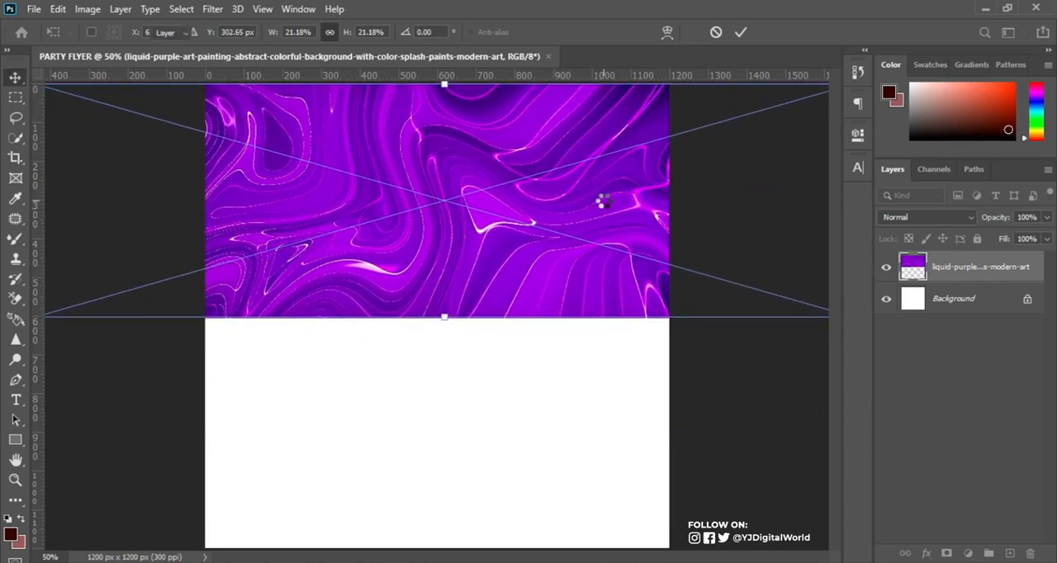
key(Return)
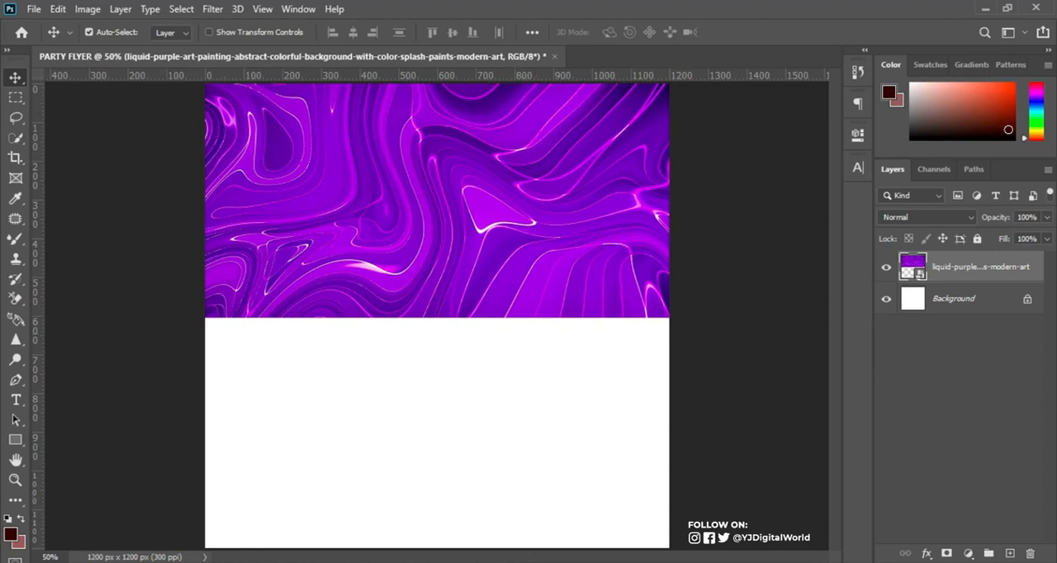
Place the stage-lighting background image from the PARTY folder and scale it to about 31.4% so it fills the canvas.
key(alt+Tab)
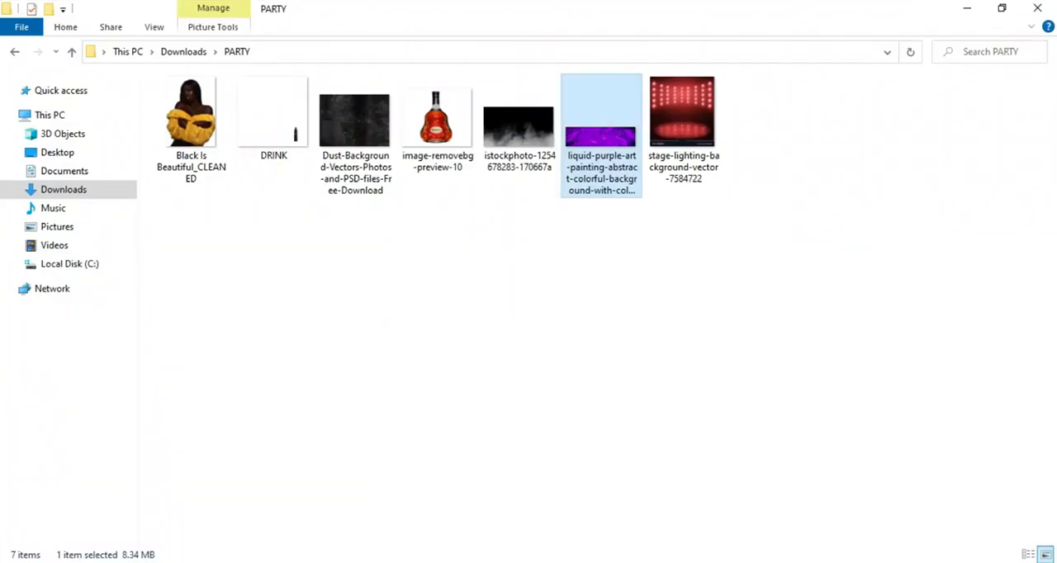
drag(687, 124, 509, 451)
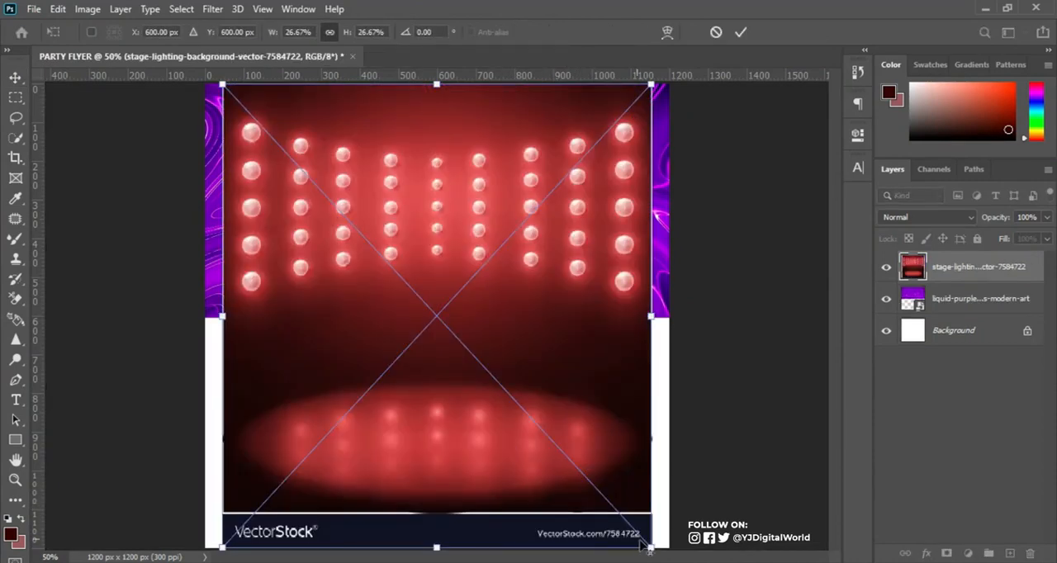
drag(650, 549, 688, 558)
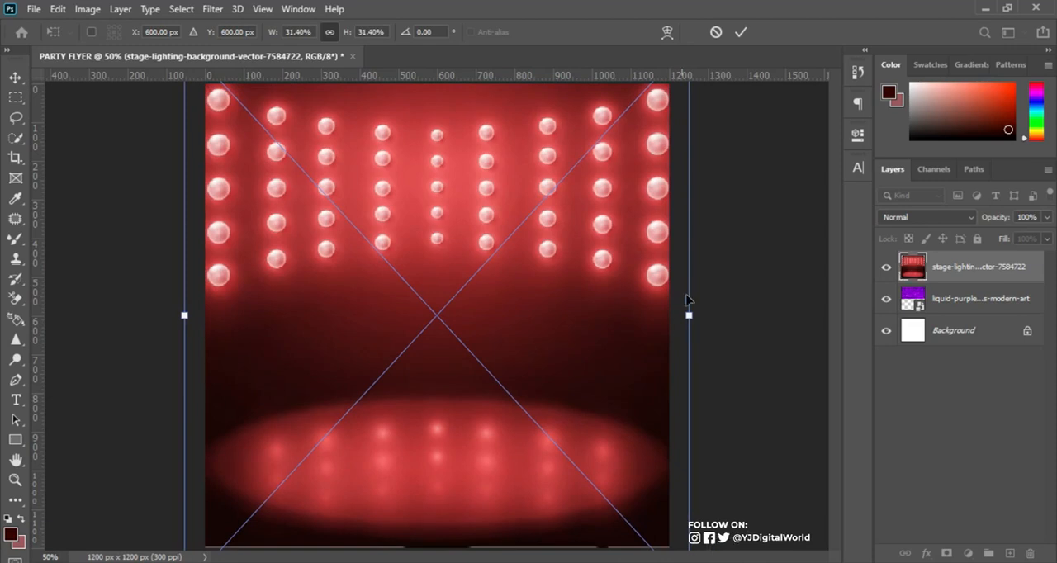
click(739, 32)
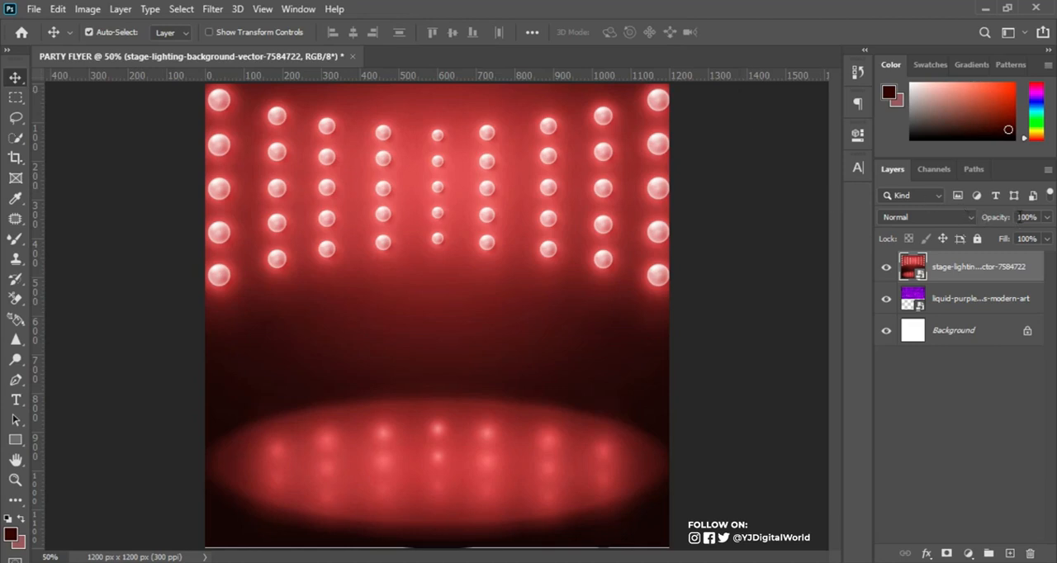
Set the stage-lighting layer's opacity to 80% and add a layer mask to it.
click(1024, 217)
text(80)
key(Return)
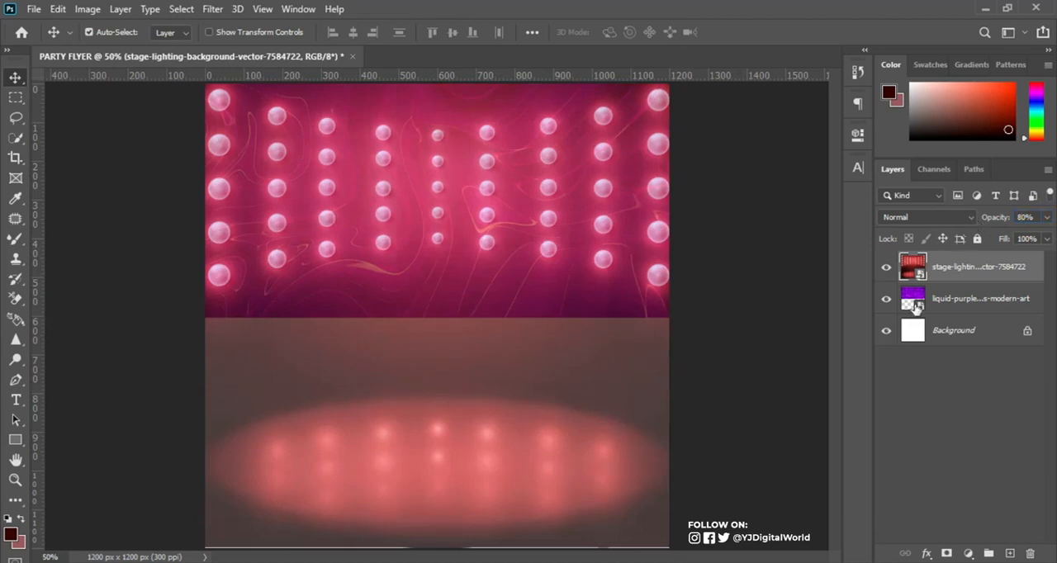
click(946, 554)
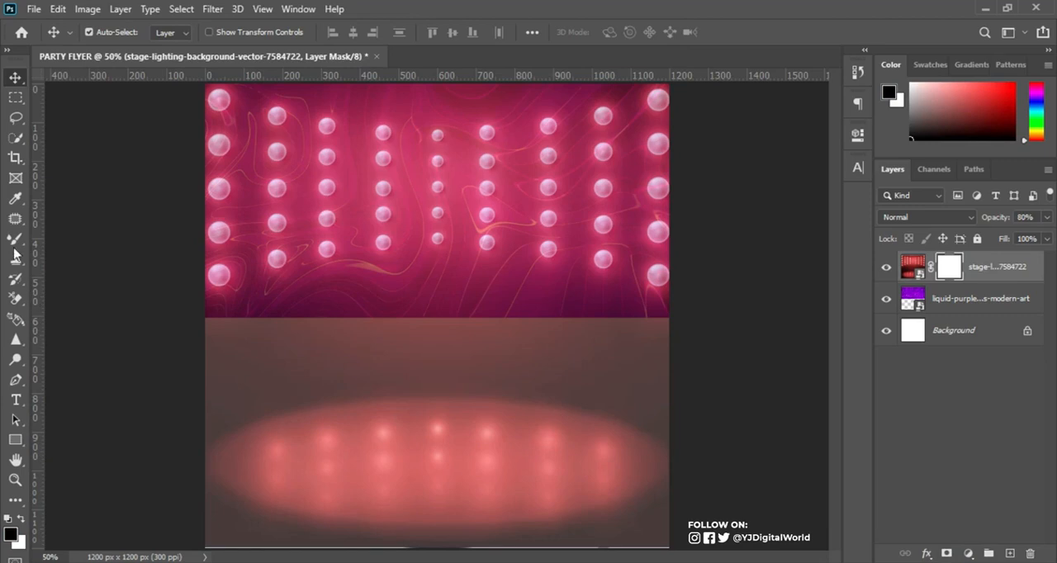
Brush the stage-lighting mask with a soft 600 px brush, black over the lower half and white back along the canvas middle.
click(15, 239)
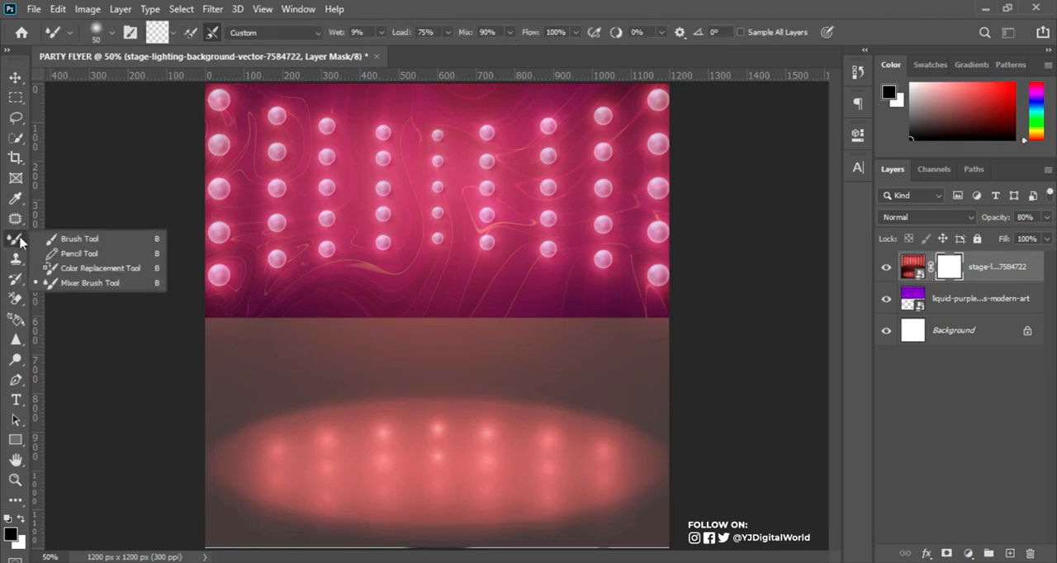
click(69, 239)
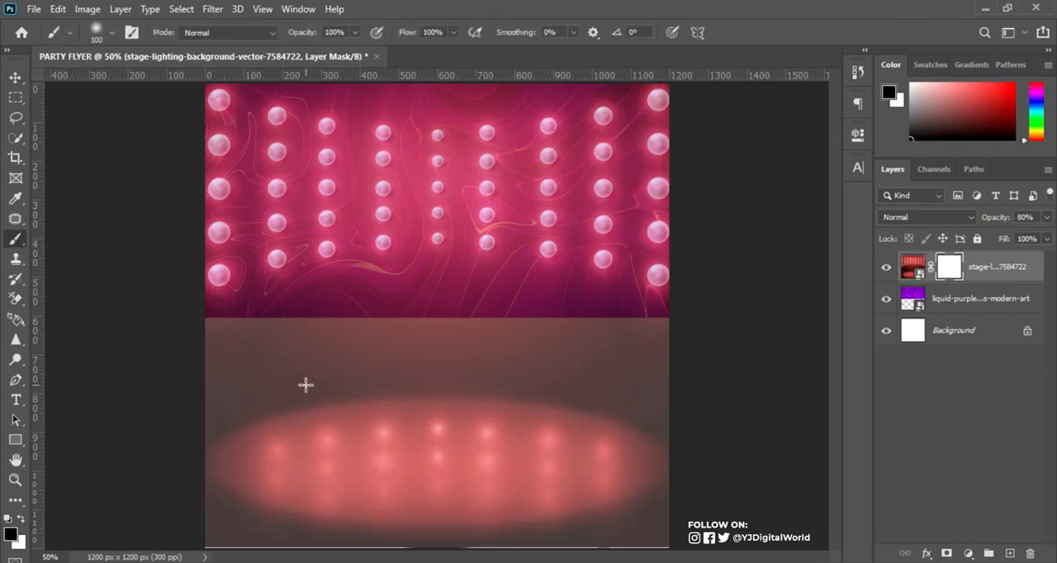
key(bracketright)
key(bracketright)
key(bracketright)
key(bracketright)
key(bracketright)
key(bracketright)
key(bracketright)
key(bracketright)
key(bracketright)
key(bracketright)
key(bracketright)
key(bracketleft)
key(bracketleft)
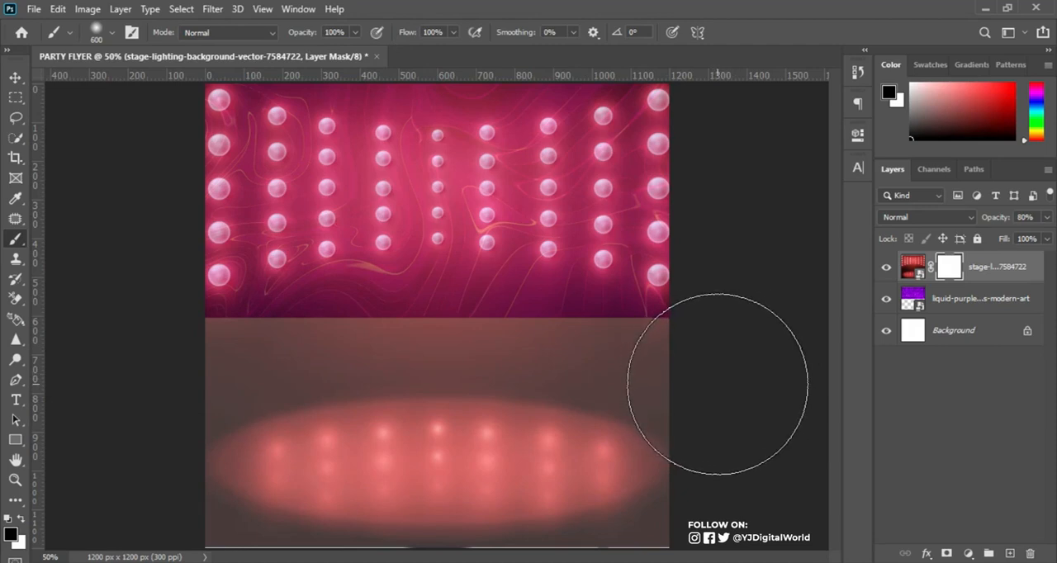
mouse_move(718, 384)
mouse_down()
mouse_move(548, 421)
mouse_move(604, 415)
mouse_move(281, 435)
mouse_move(509, 430)
mouse_move(190, 413)
mouse_move(269, 434)
mouse_move(195, 441)
mouse_move(379, 502)
mouse_move(412, 486)
mouse_move(235, 454)
mouse_move(606, 502)
mouse_move(726, 498)
mouse_move(656, 438)
mouse_move(210, 545)
mouse_up()
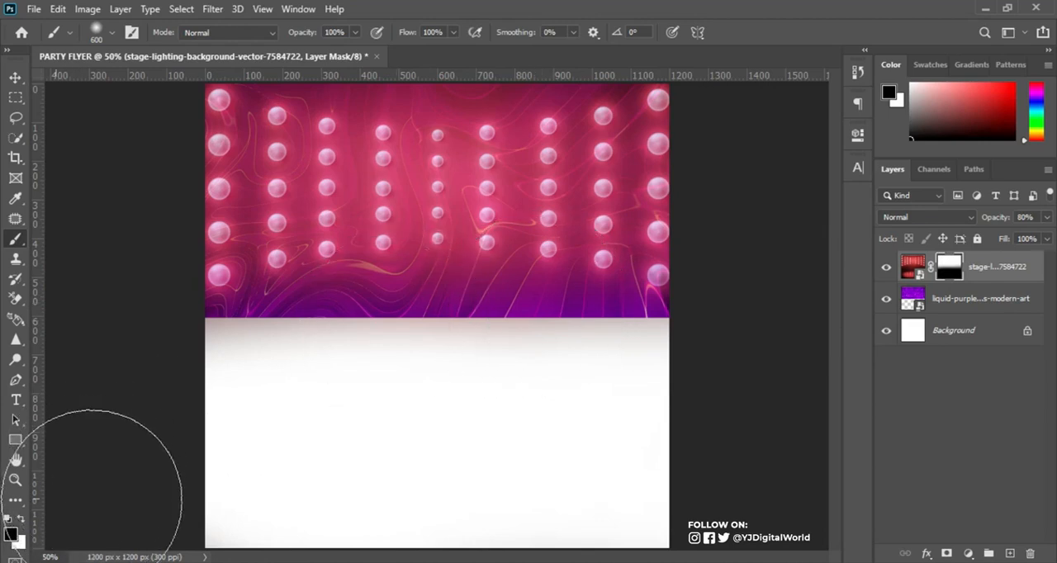
click(22, 518)
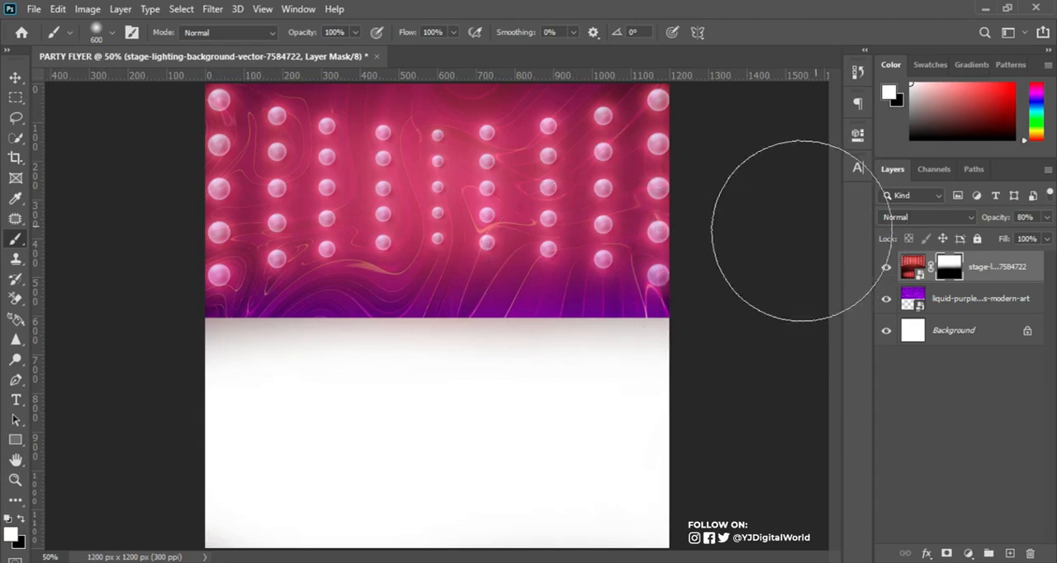
mouse_move(632, 270)
mouse_down()
mouse_move(566, 273)
mouse_move(628, 259)
mouse_move(170, 239)
mouse_move(228, 255)
mouse_move(170, 260)
mouse_move(460, 276)
mouse_up()
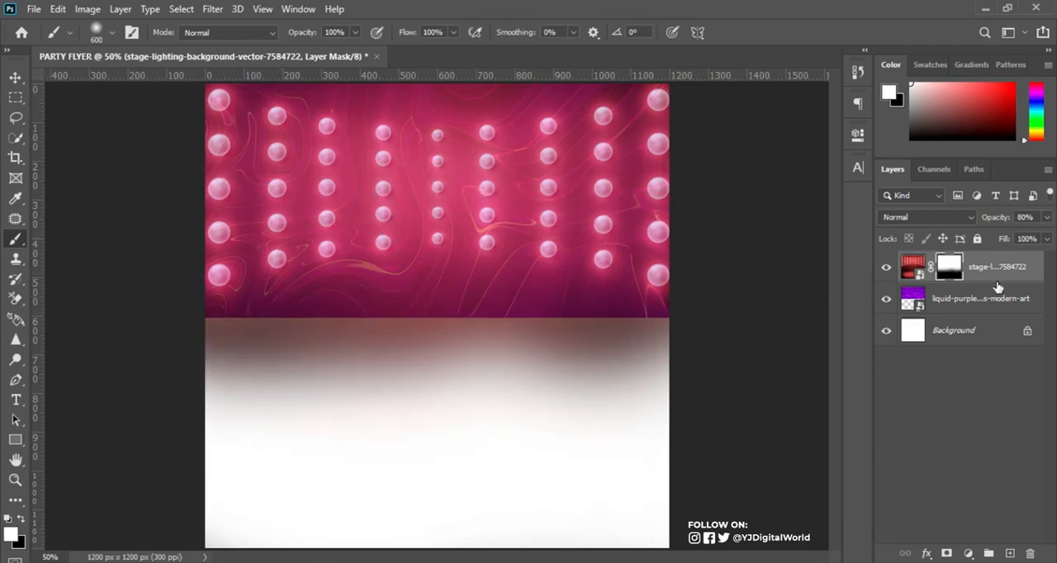
Apply a Field Blur of about 28 px to the liquid purple layer and collapse its smart filter list.
click(1017, 297)
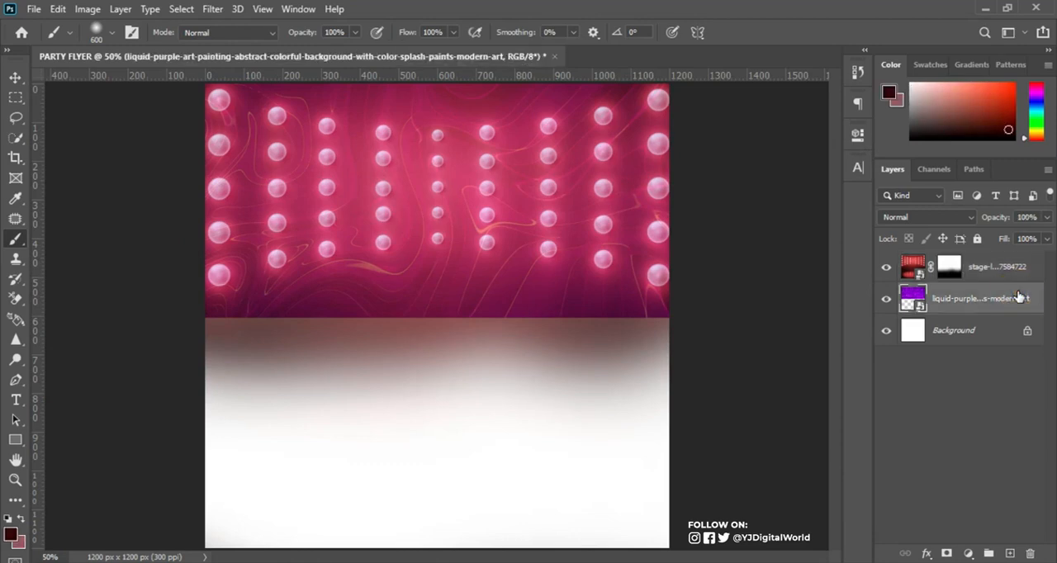
click(212, 9)
mouse_move(369, 190)
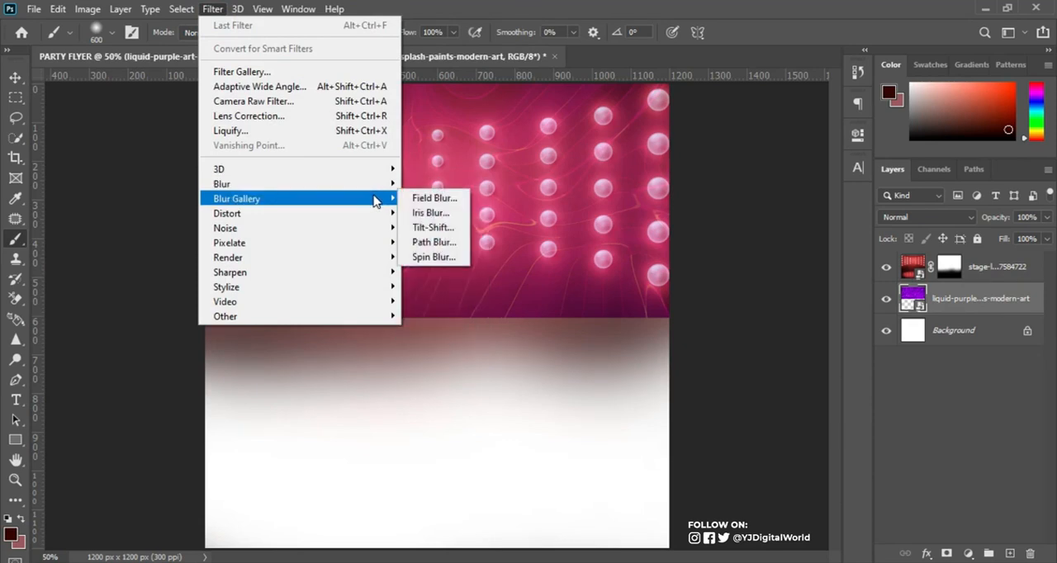
click(421, 198)
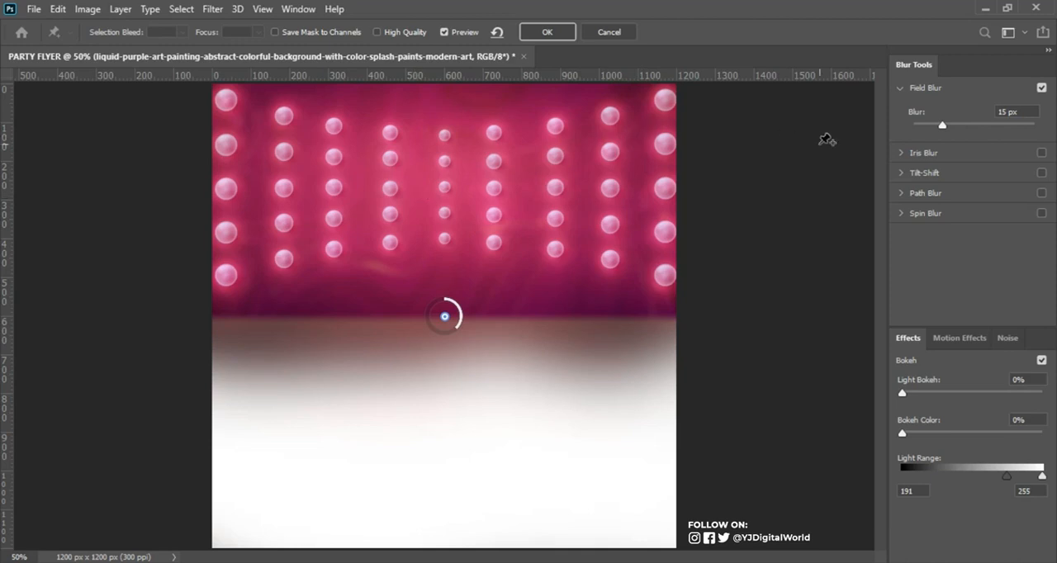
drag(942, 125, 947, 126)
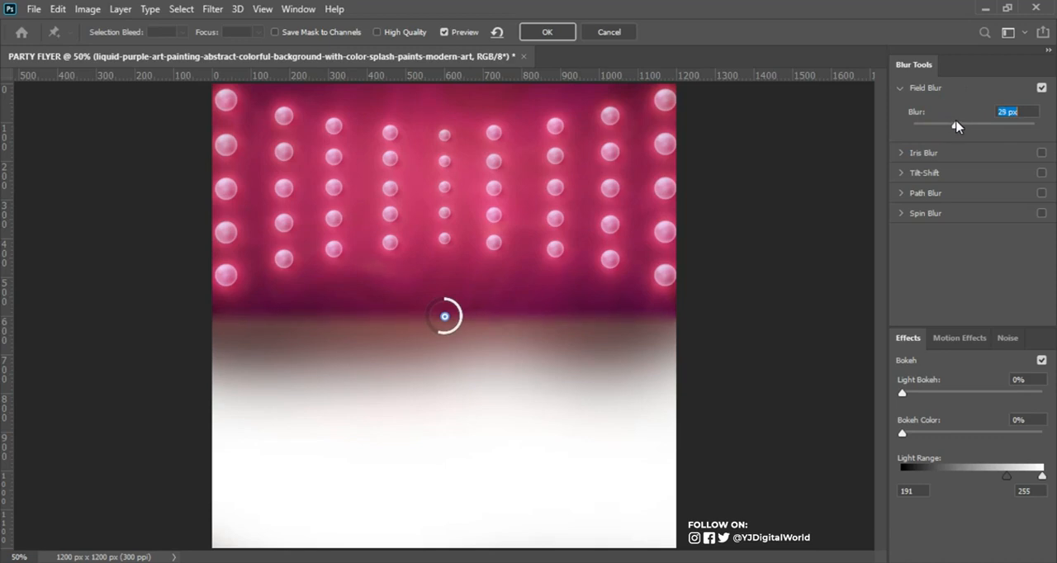
click(548, 31)
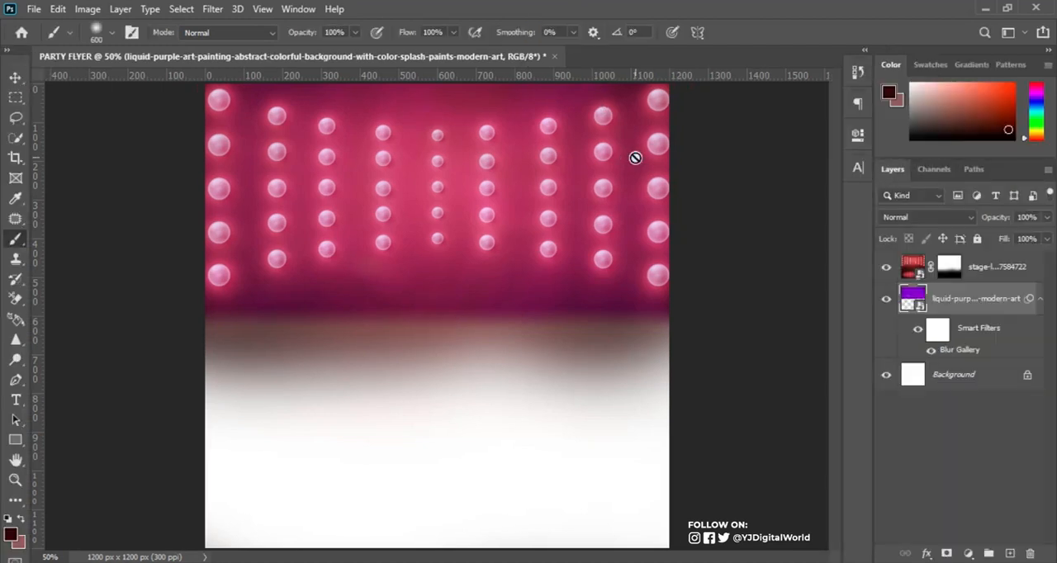
click(1040, 300)
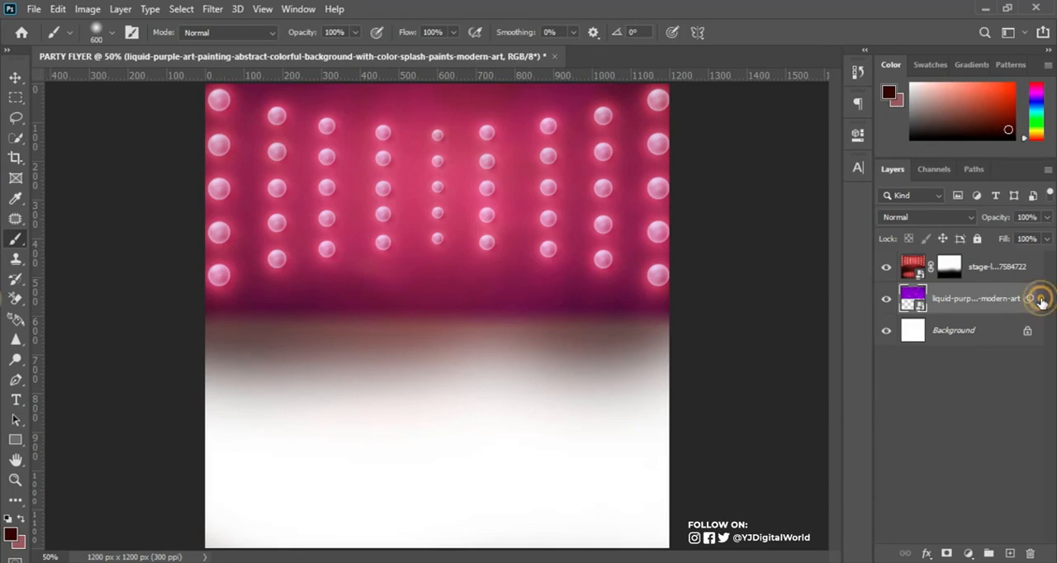
Apply a 22 px Field Blur to the stage-lighting layer.
click(1007, 265)
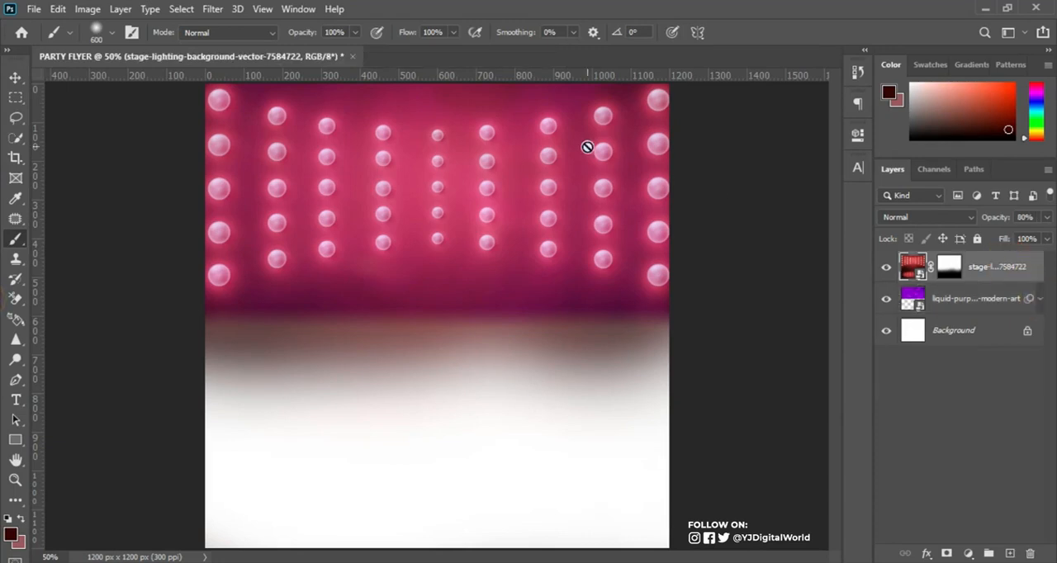
click(220, 9)
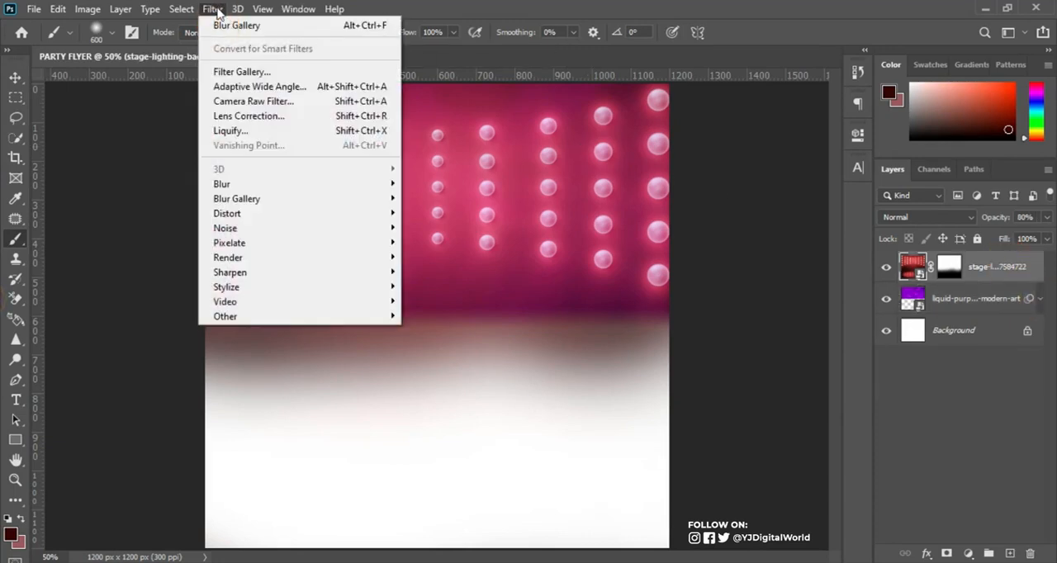
mouse_move(346, 183)
mouse_move(372, 201)
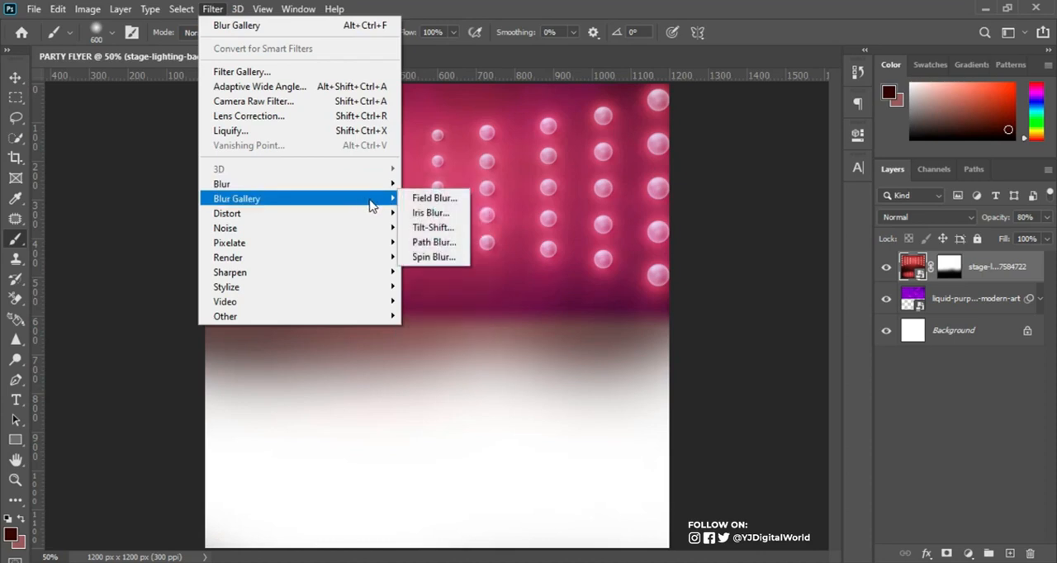
click(423, 199)
click(939, 121)
drag(943, 124, 953, 126)
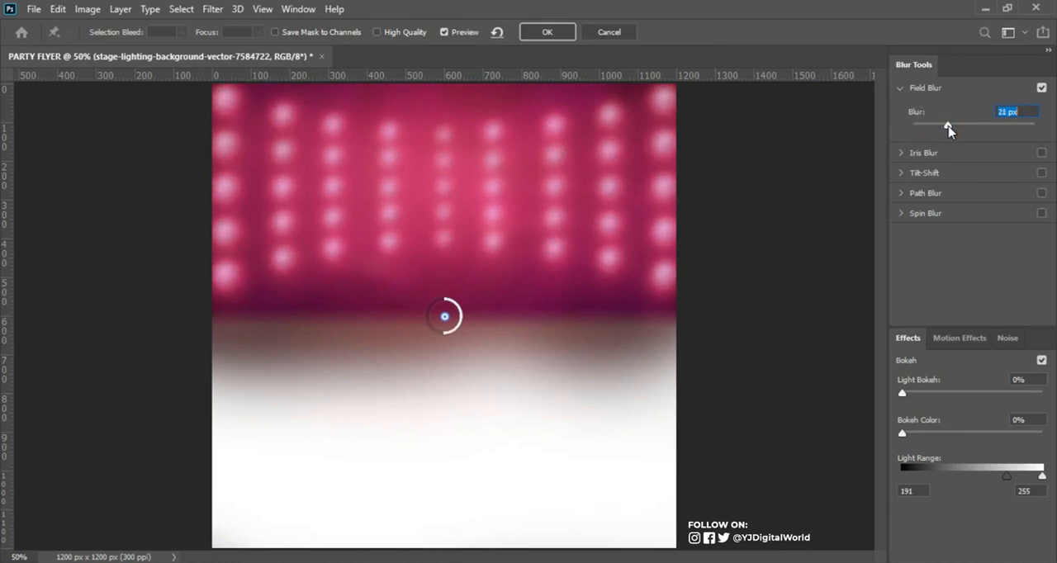
click(549, 33)
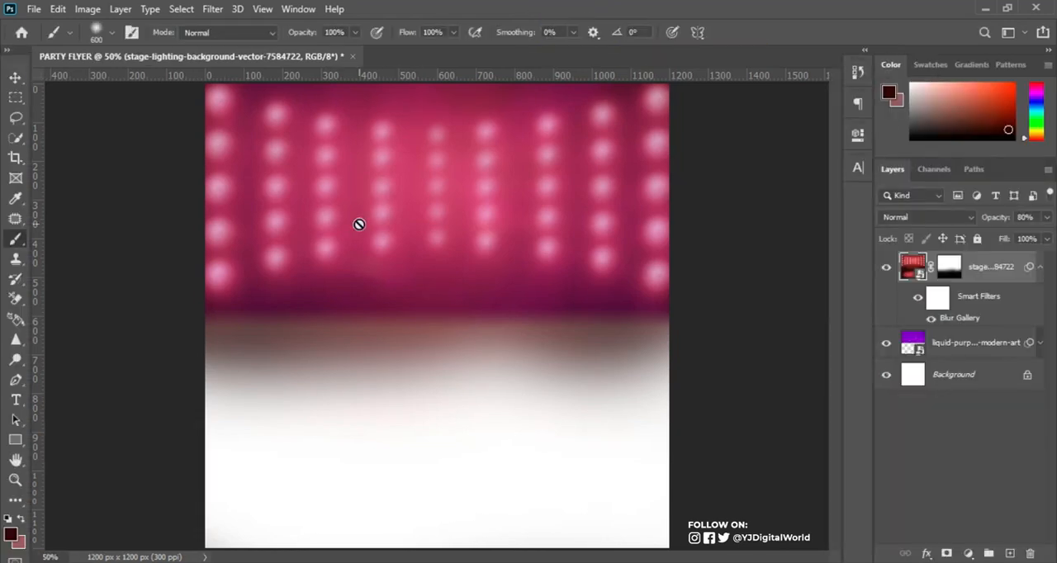
Place the Dust-Background image across the lower part of the flyer and add a layer mask to it.
key(alt+Tab)
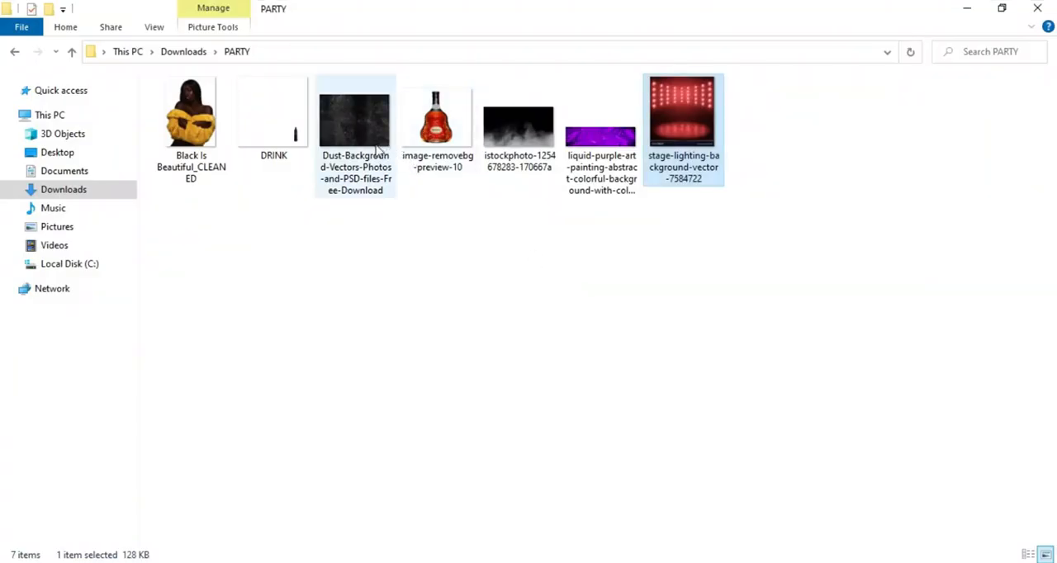
drag(351, 115, 484, 492)
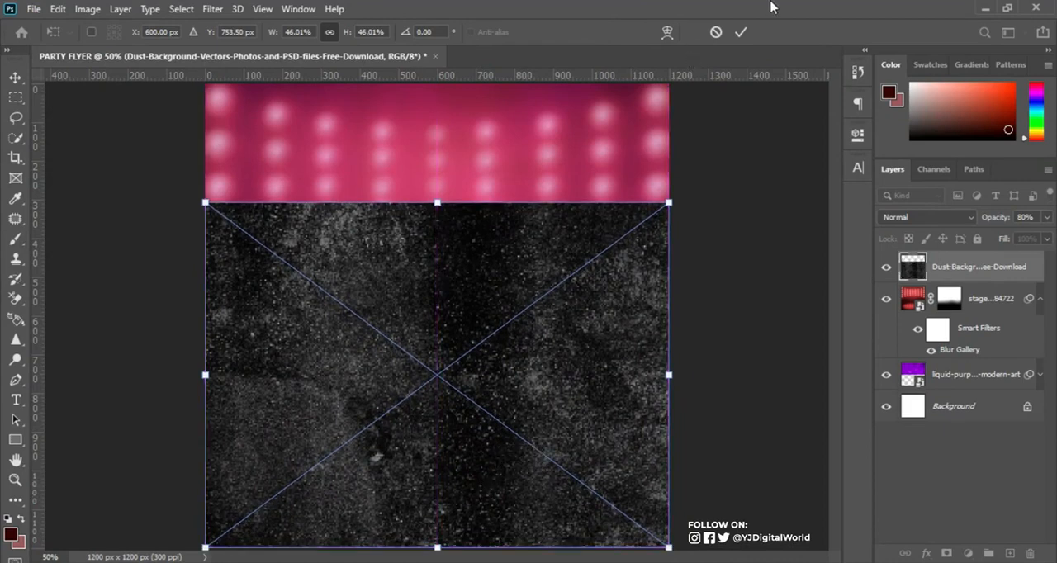
click(740, 33)
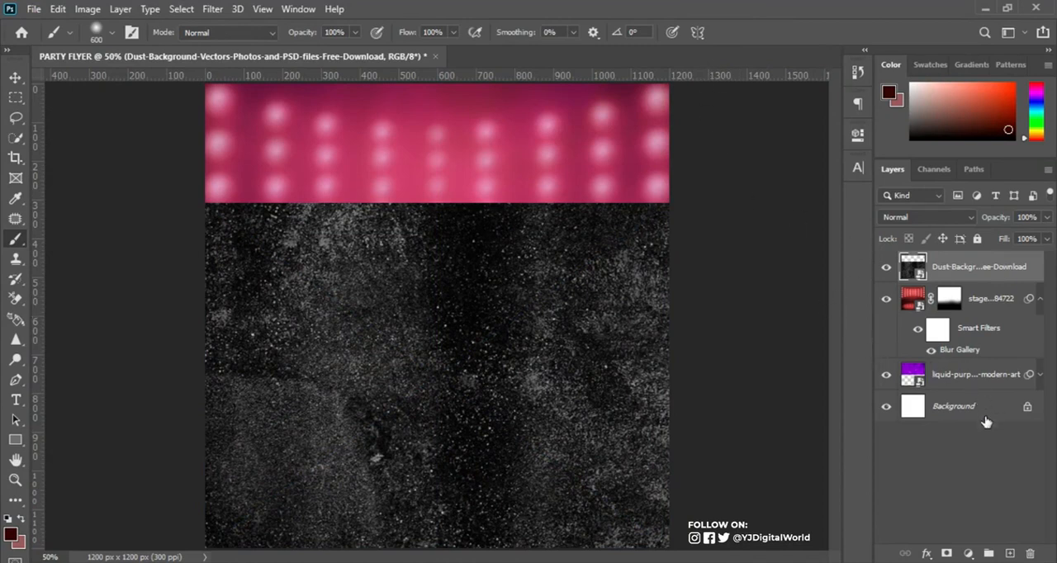
click(946, 553)
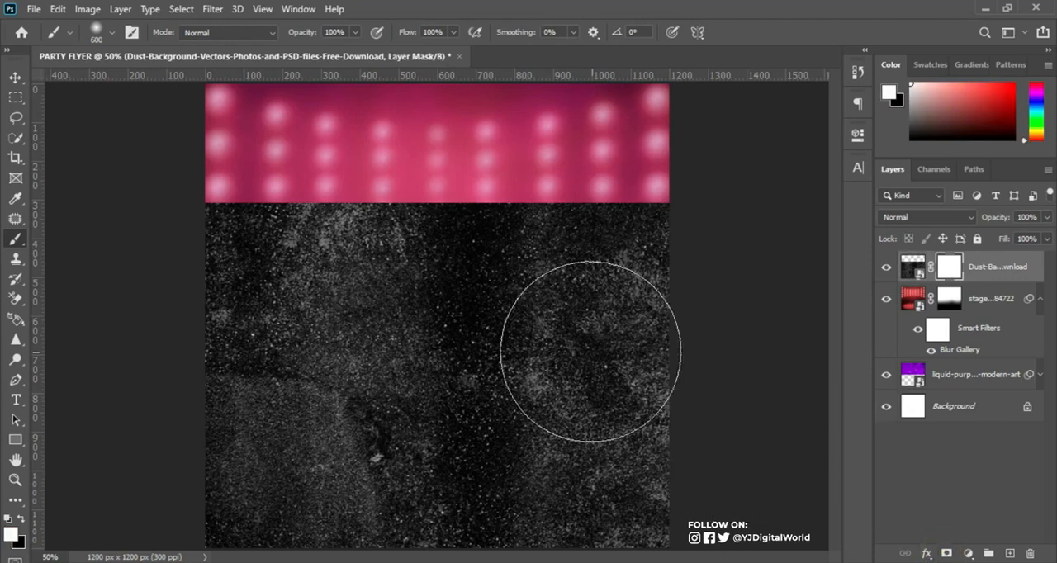
Brush the dust mask black over its upper edge and white back below the lights, and collapse the stage-lighting layer's smart filter list.
click(18, 244)
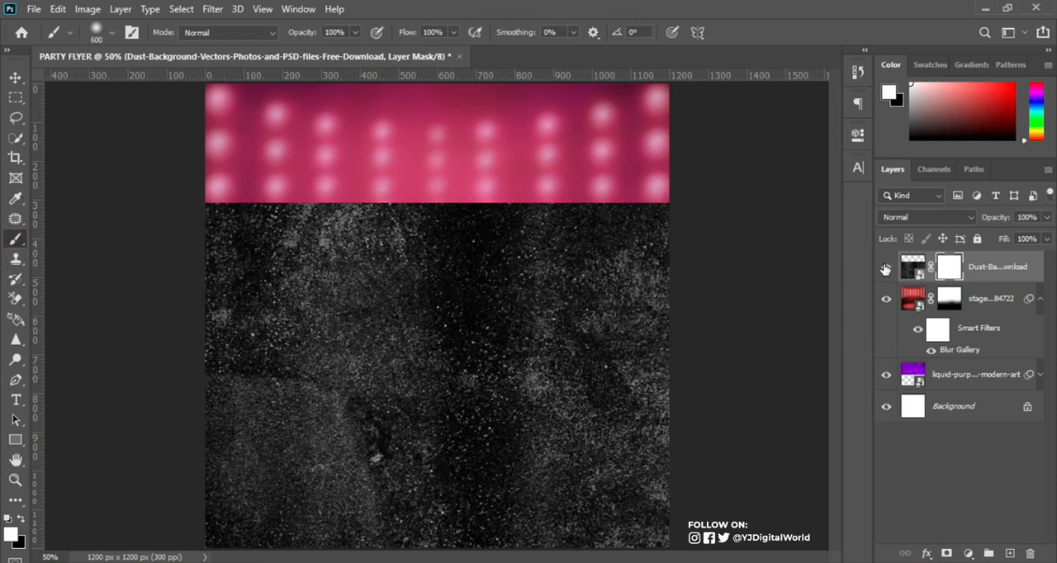
click(950, 268)
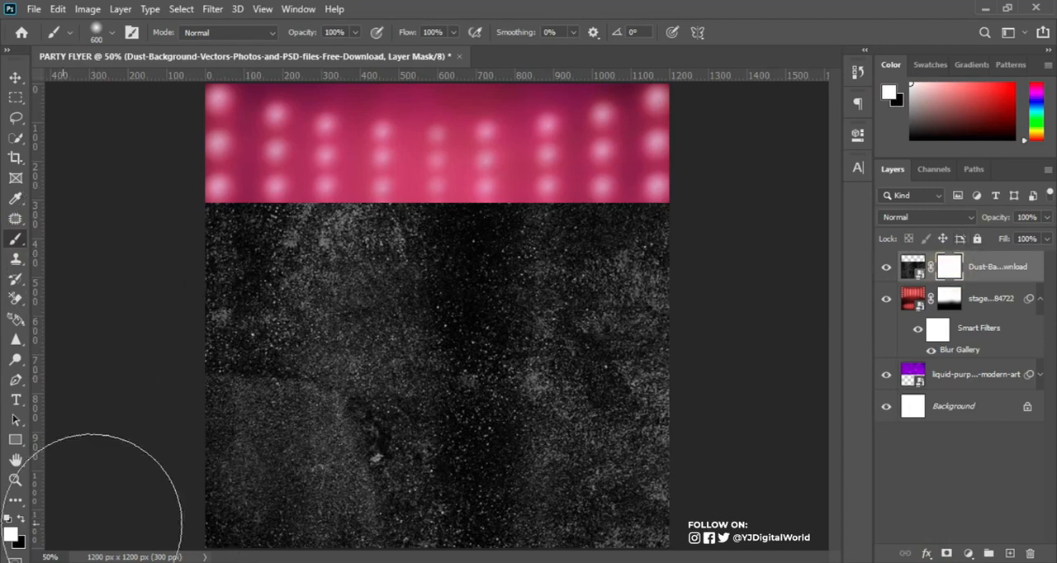
click(21, 519)
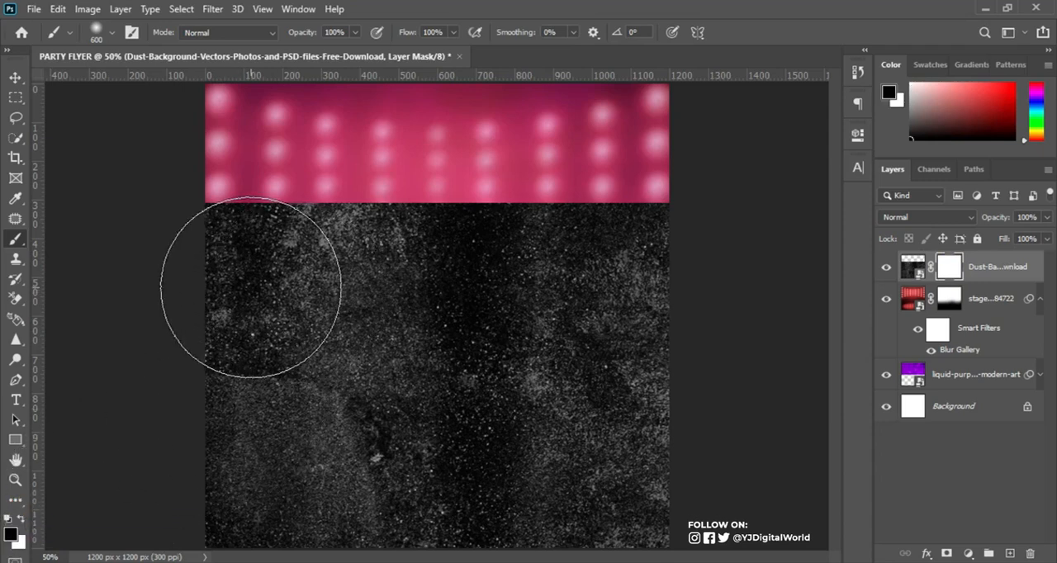
mouse_move(191, 252)
mouse_down()
mouse_move(406, 236)
mouse_move(189, 189)
mouse_move(707, 258)
mouse_move(484, 207)
mouse_up()
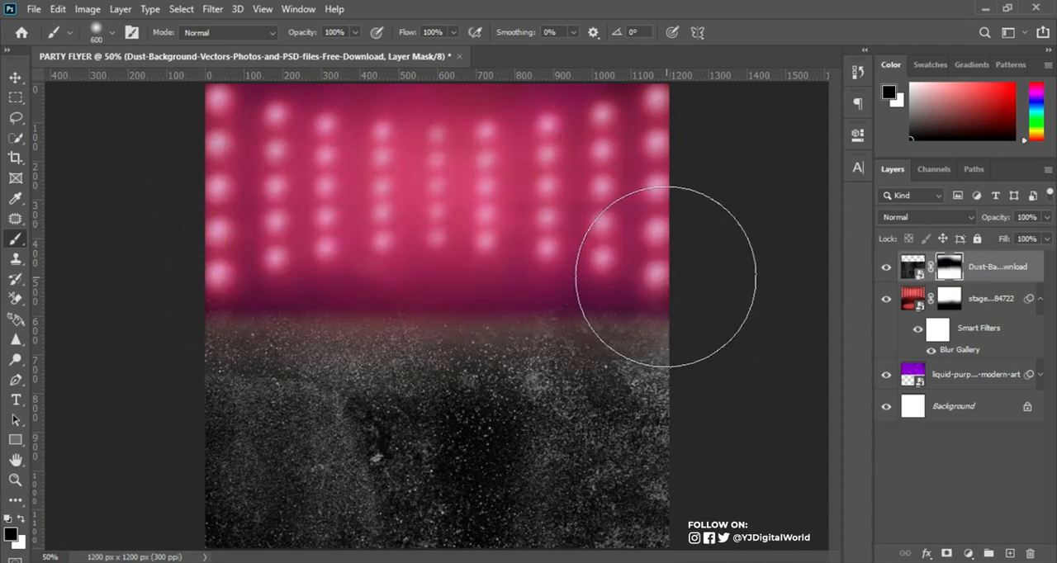
key(x)
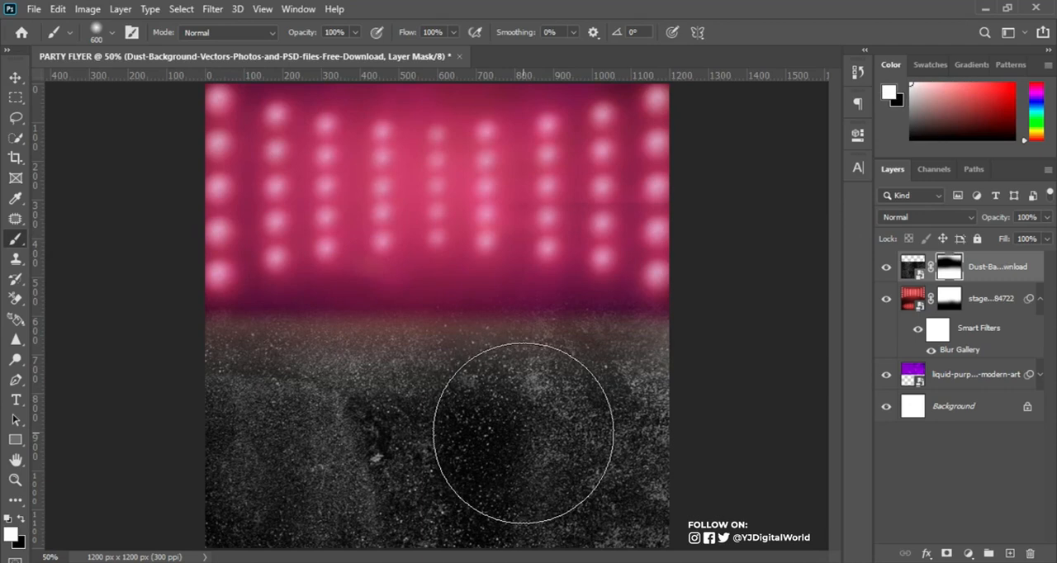
mouse_move(632, 381)
mouse_down()
mouse_move(415, 379)
mouse_move(198, 401)
mouse_up()
drag(265, 433, 222, 449)
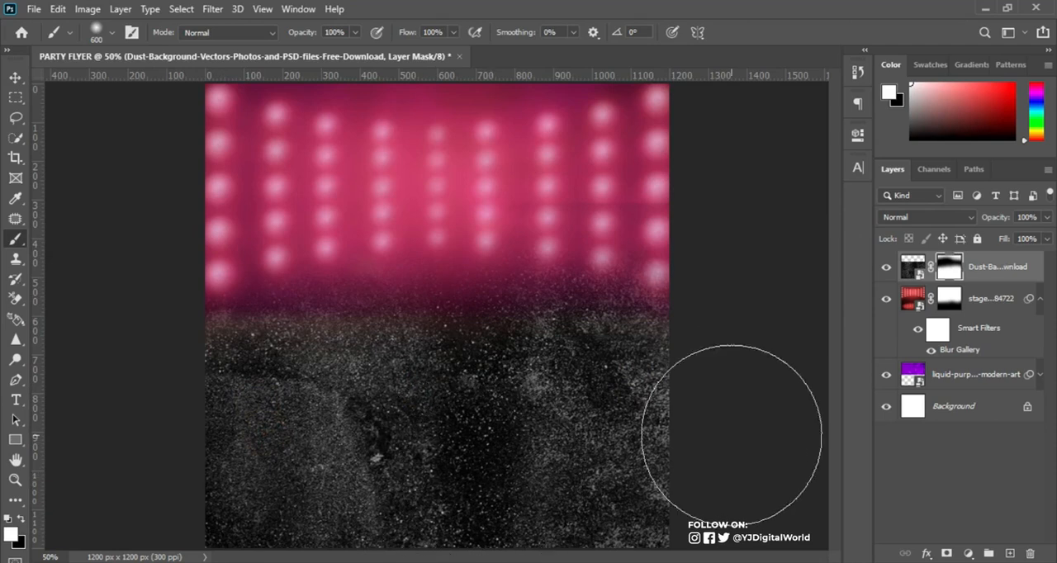
click(1041, 299)
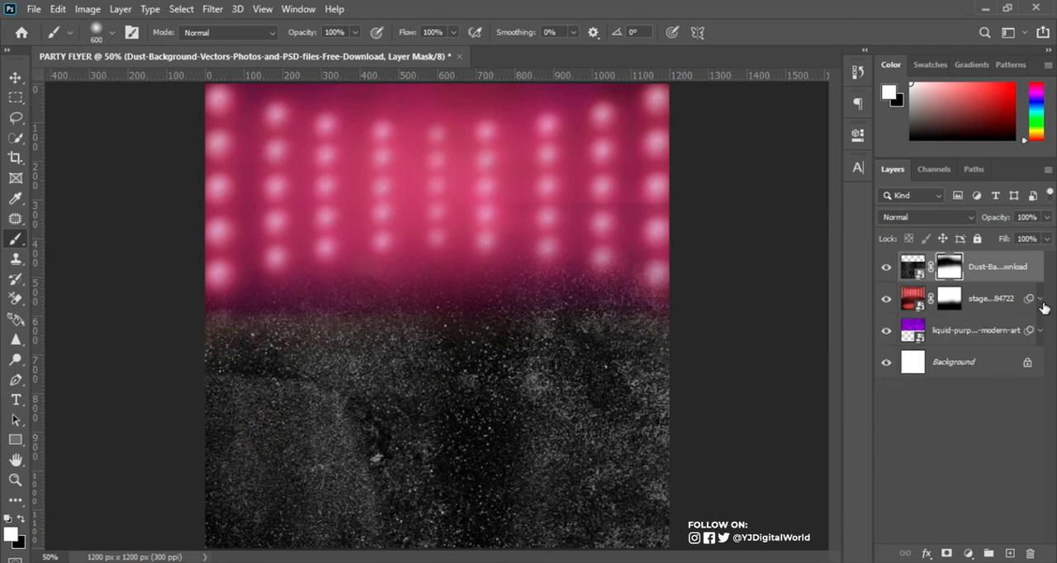
Place the istockphoto smoke image from the PARTY folder on the canvas above the dust layer.
click(913, 266)
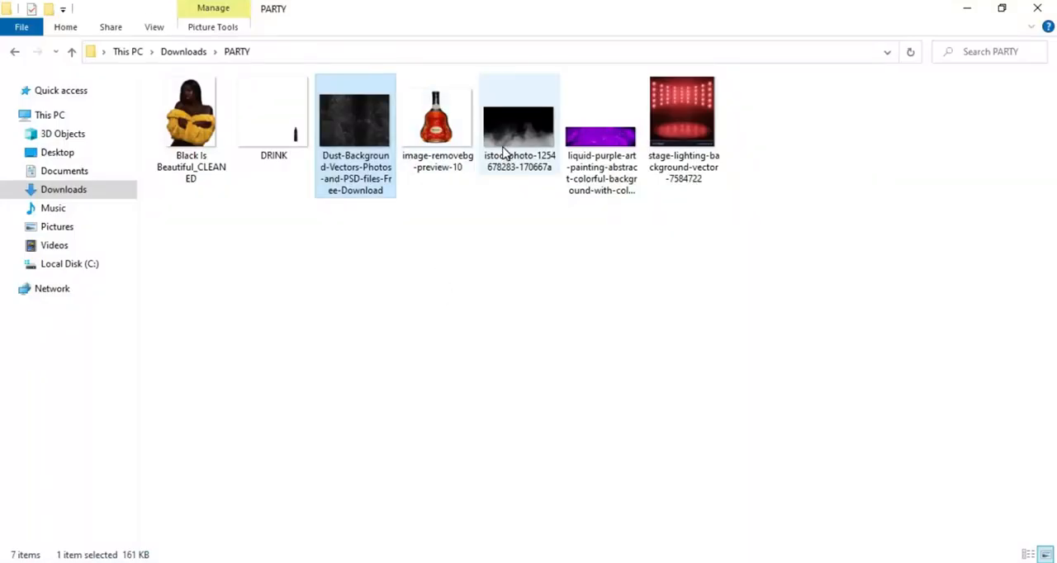
drag(507, 151, 506, 397)
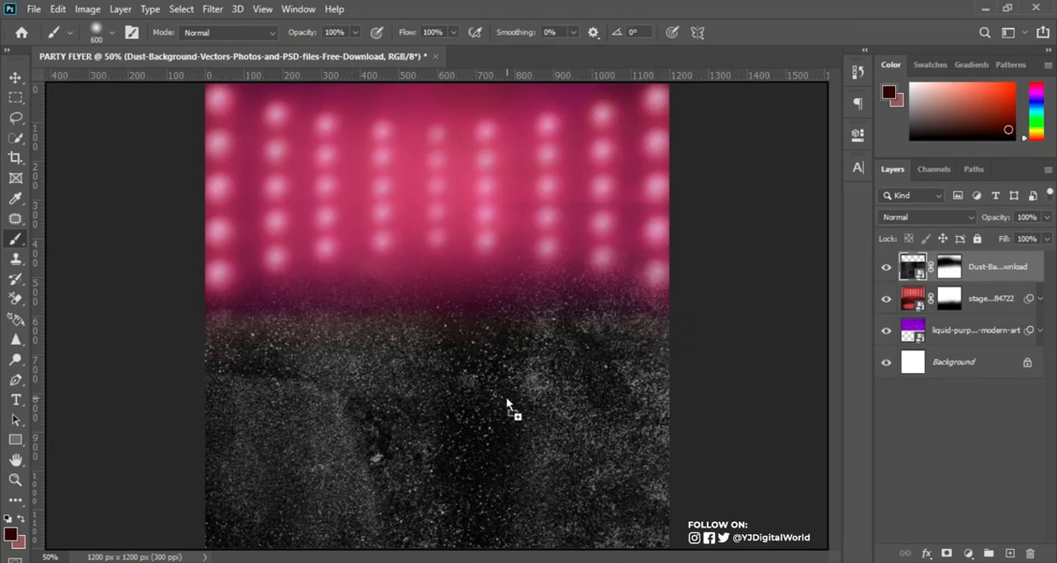
drag(416, 448, 415, 447)
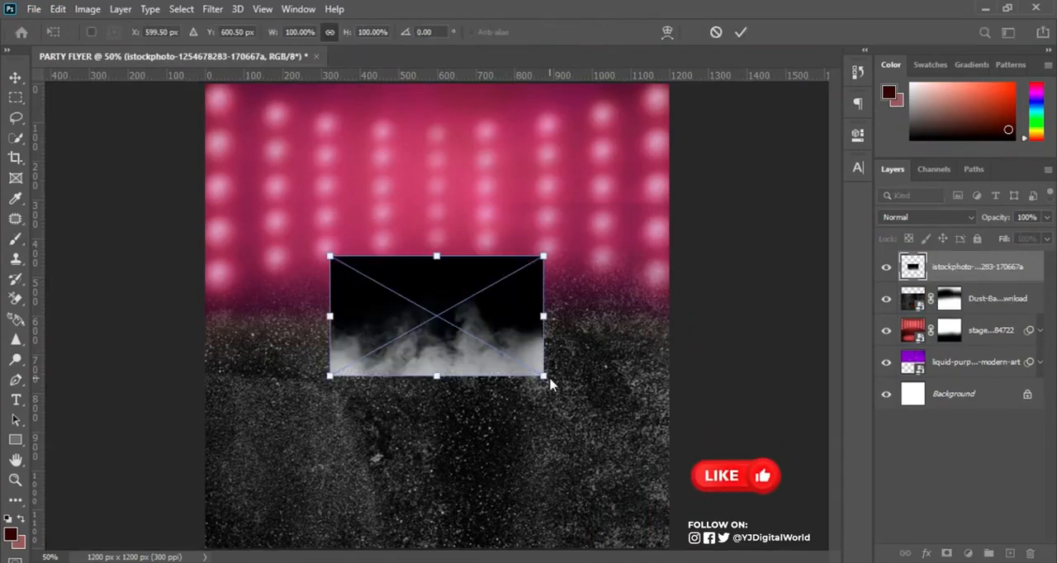
click(741, 32)
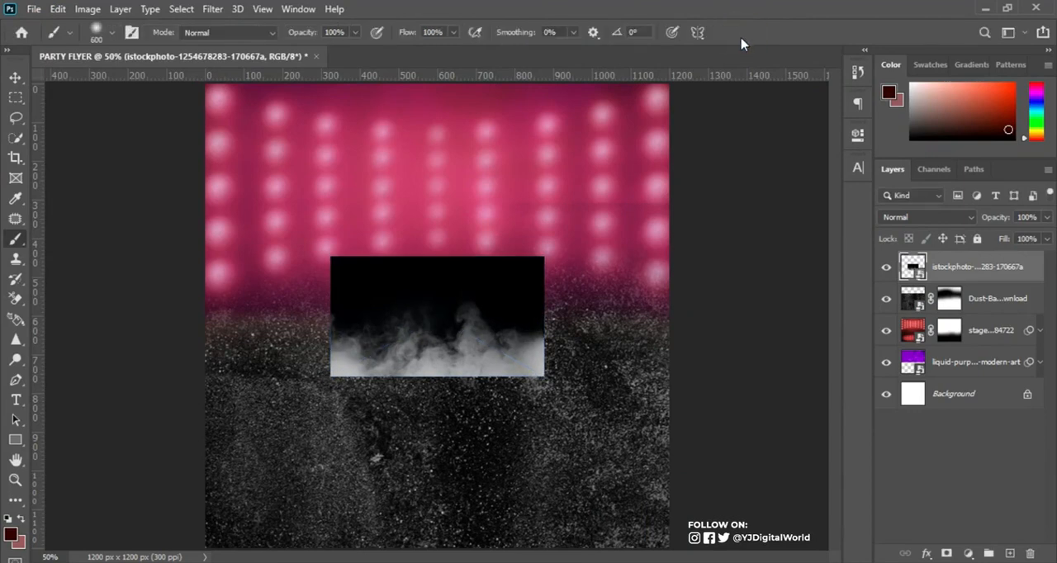
key(ctrl+t)
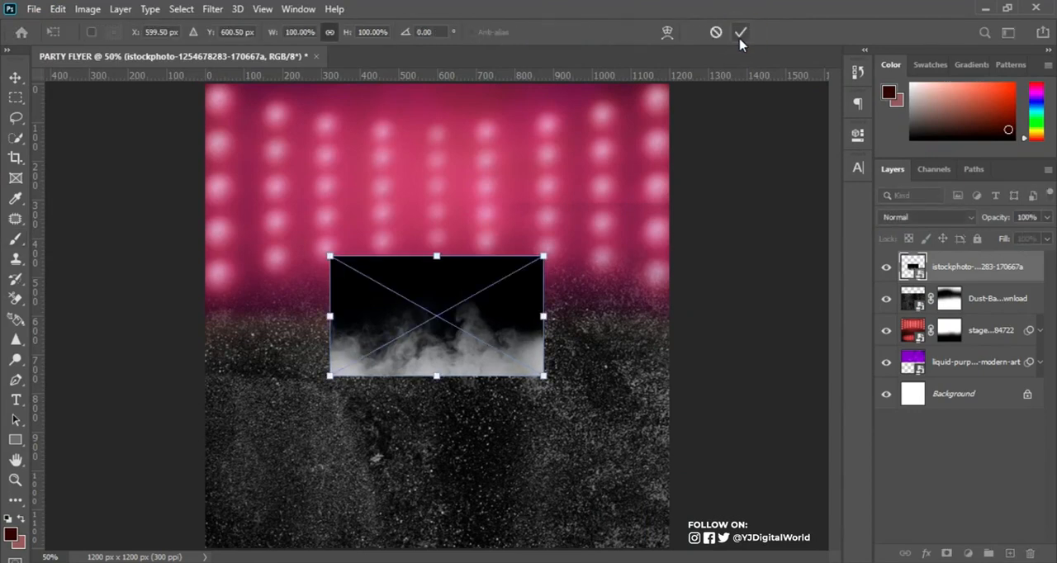
key(Return)
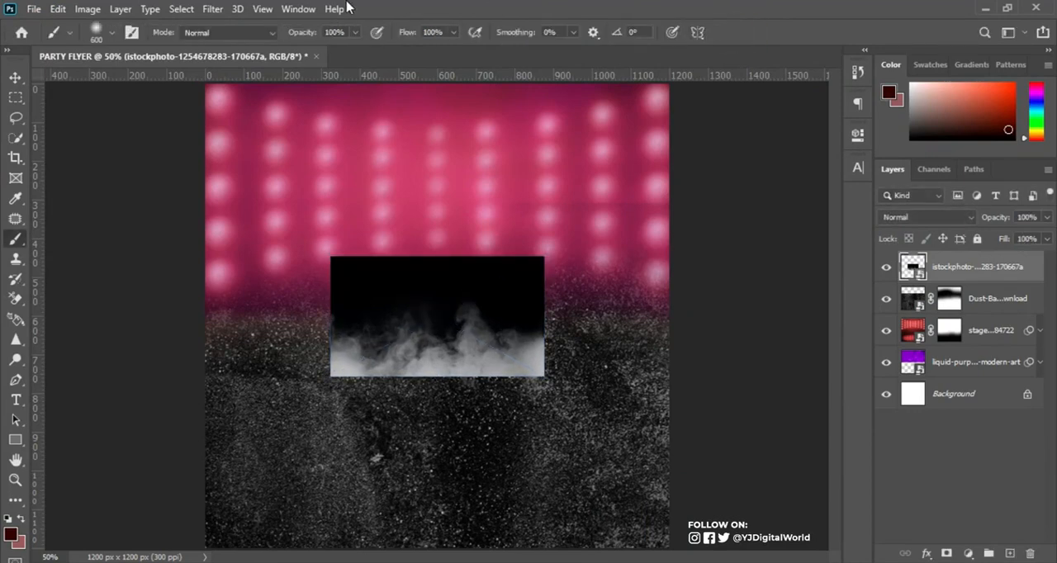
click(58, 9)
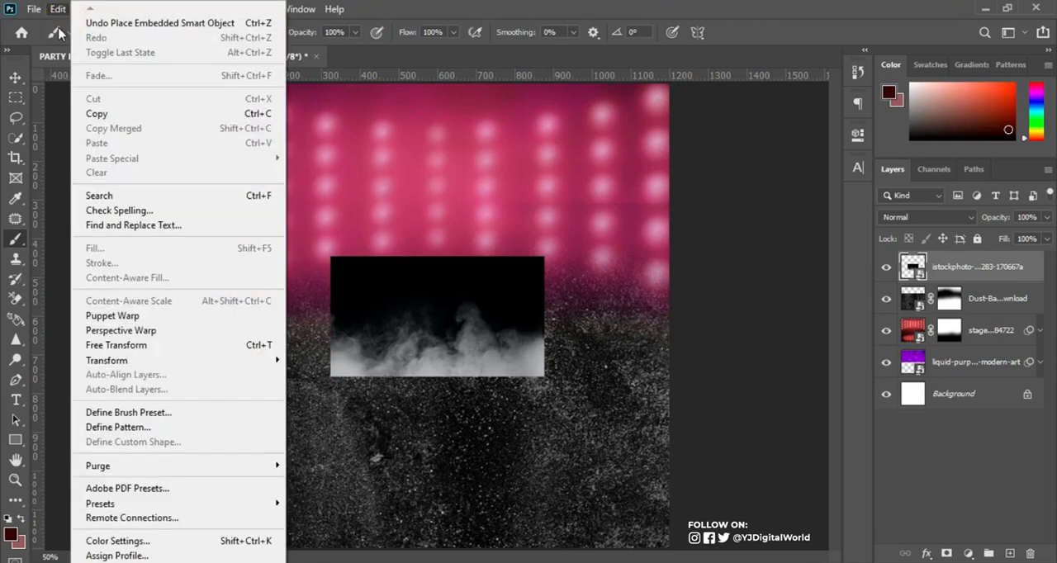
click(62, 10)
Scale the smoke image up to slightly wider than the canvas and position it centred along the canvas's lower edge.
click(55, 9)
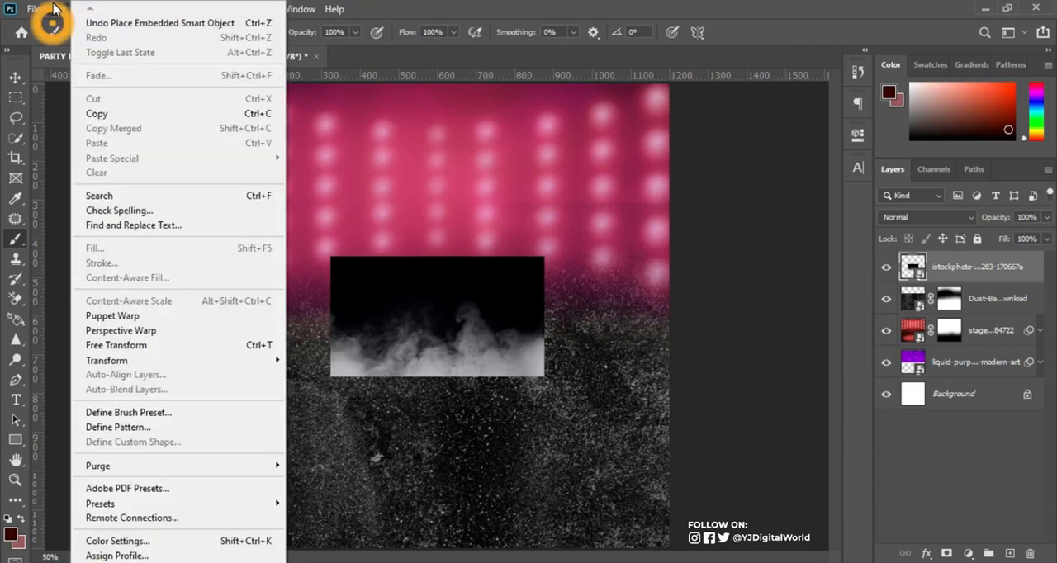
click(248, 345)
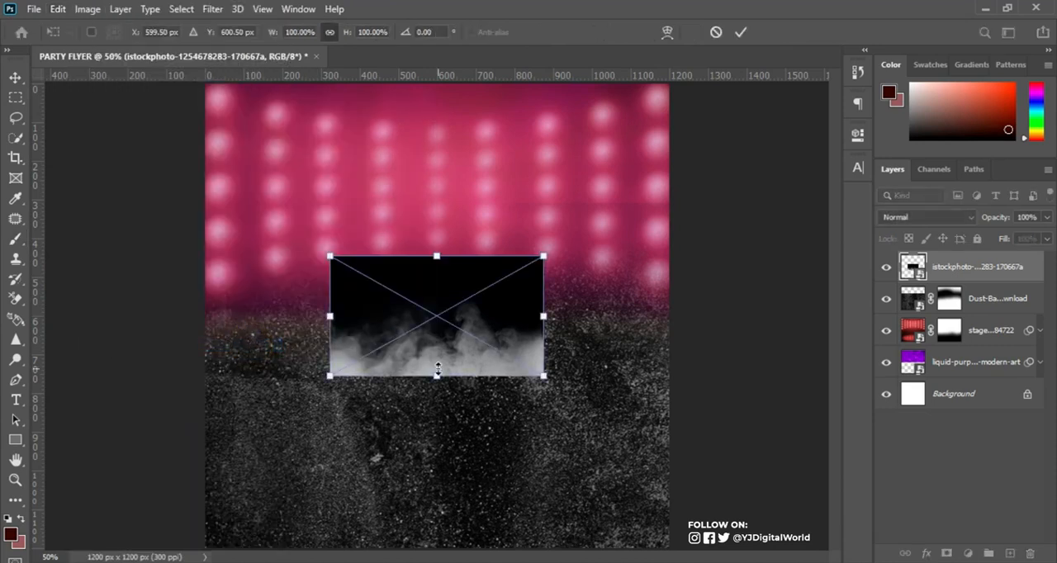
drag(544, 379, 687, 451)
drag(607, 317, 610, 406)
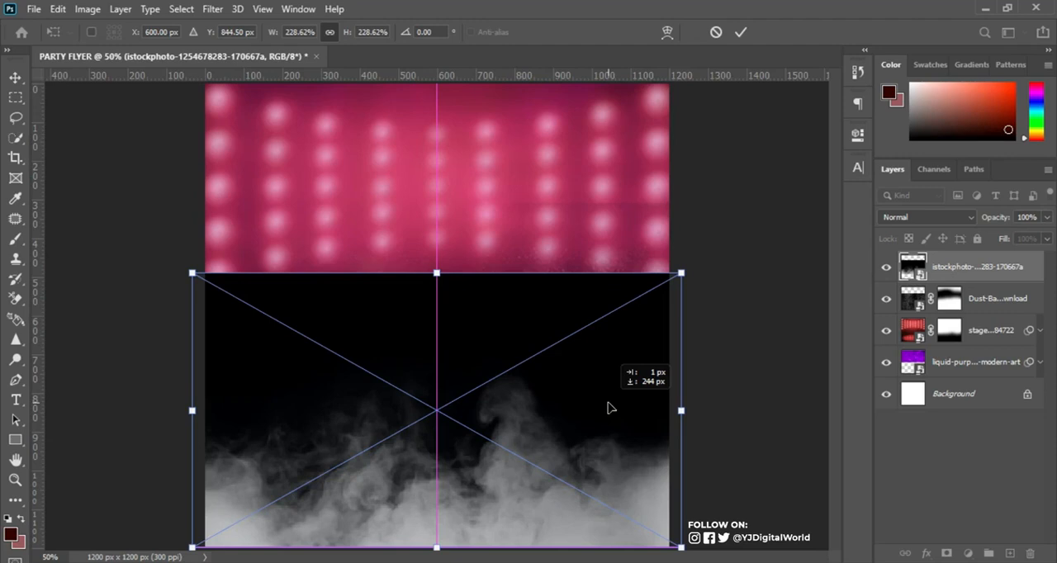
drag(607, 408, 608, 408)
drag(680, 273, 708, 257)
mouse_move(618, 393)
mouse_down()
mouse_move(618, 370)
mouse_move(619, 382)
mouse_up()
key(Return)
key(b)
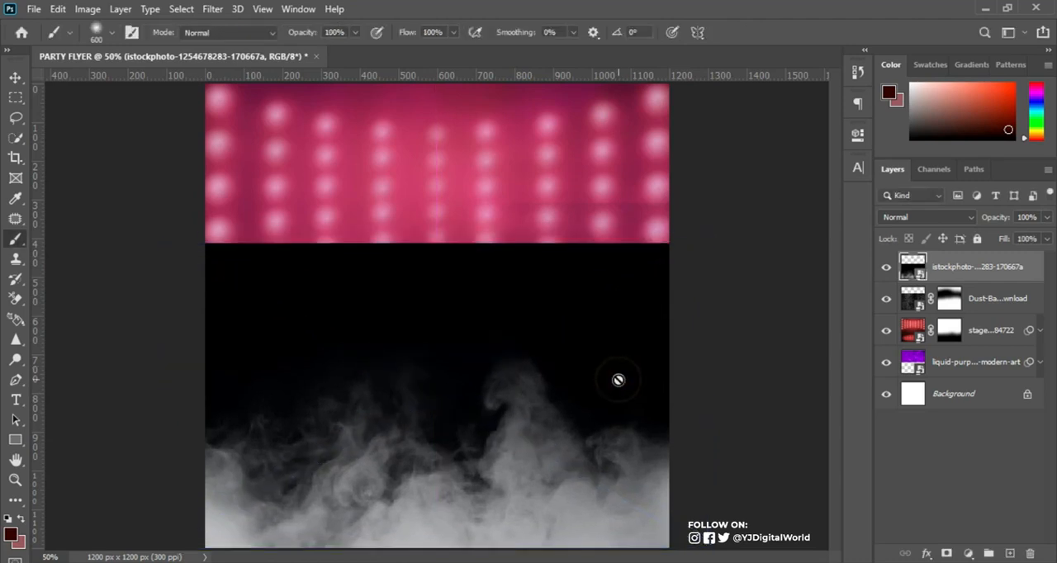
Set the smoke layer's blend mode to Screen and add a layer mask to it.
click(920, 216)
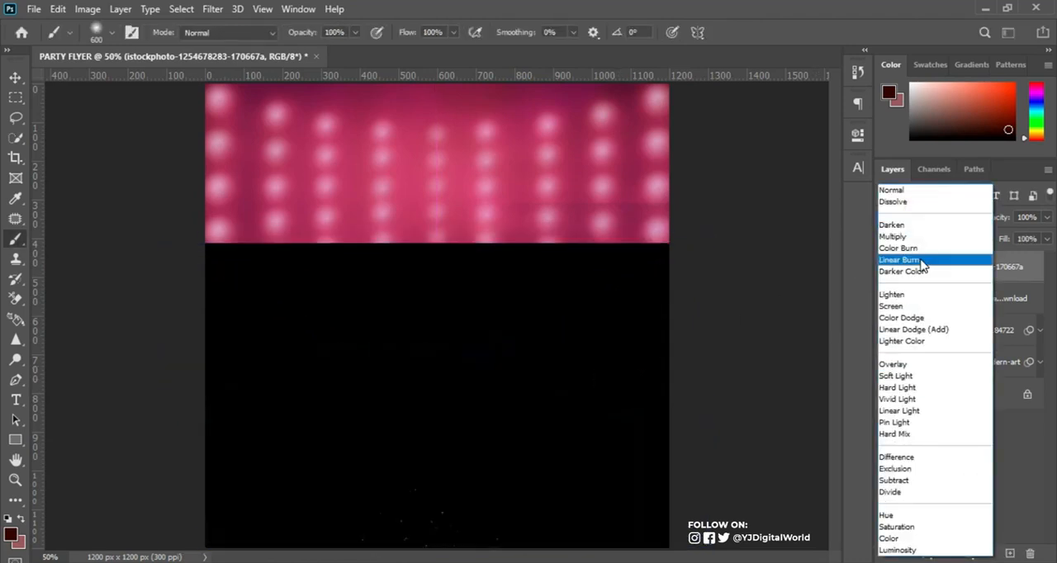
click(939, 313)
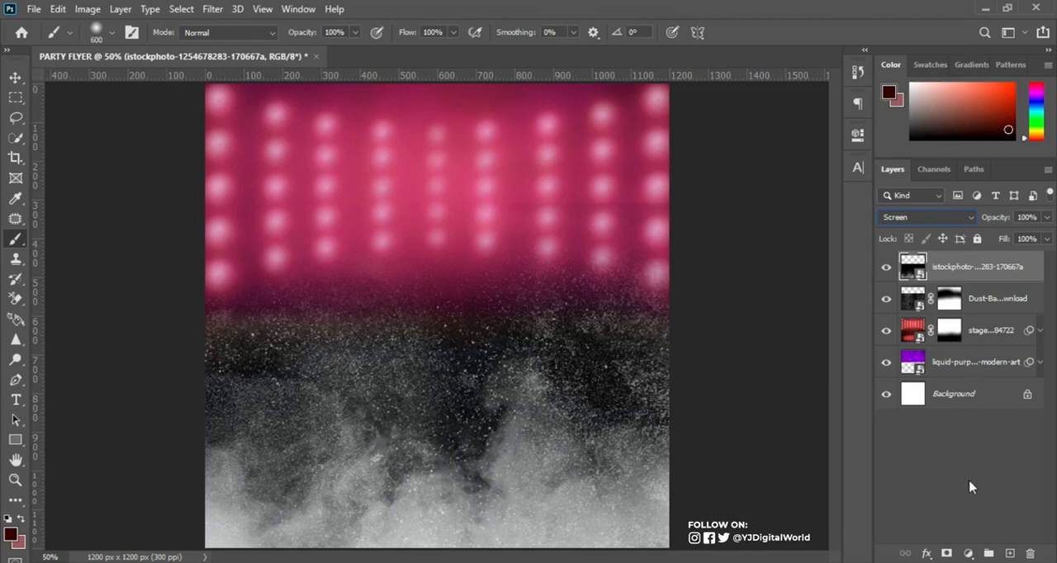
click(947, 554)
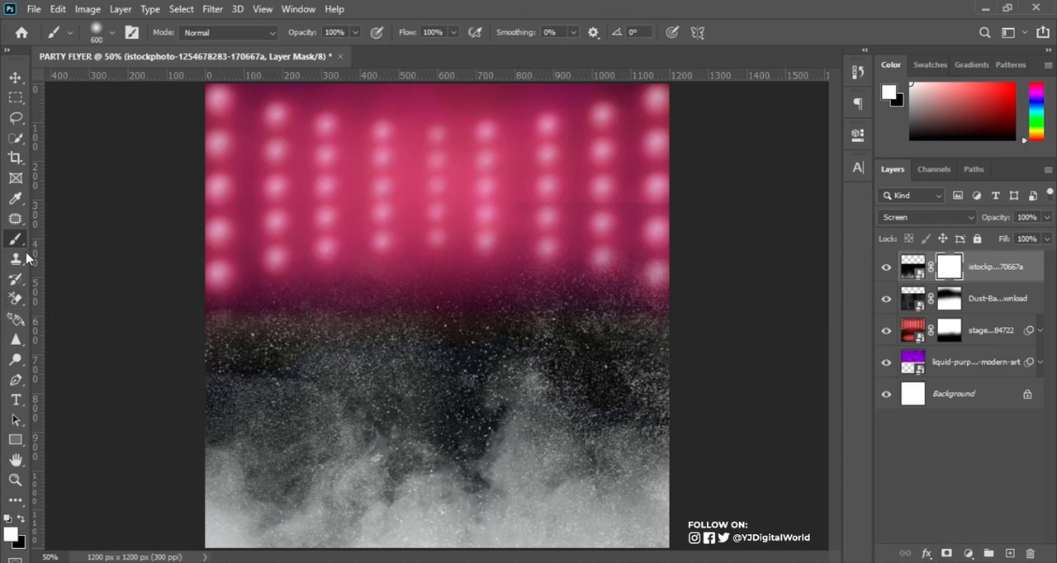
Brush black with the soft 600 px brush on the smoke mask across the image's upper part to soften its edge.
click(20, 519)
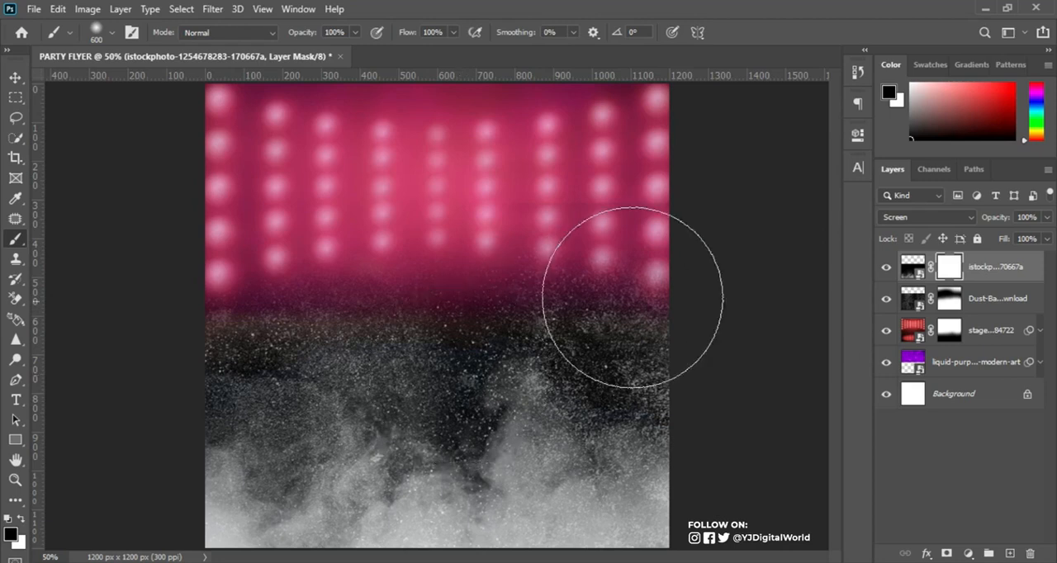
drag(616, 307, 165, 285)
drag(488, 298, 236, 259)
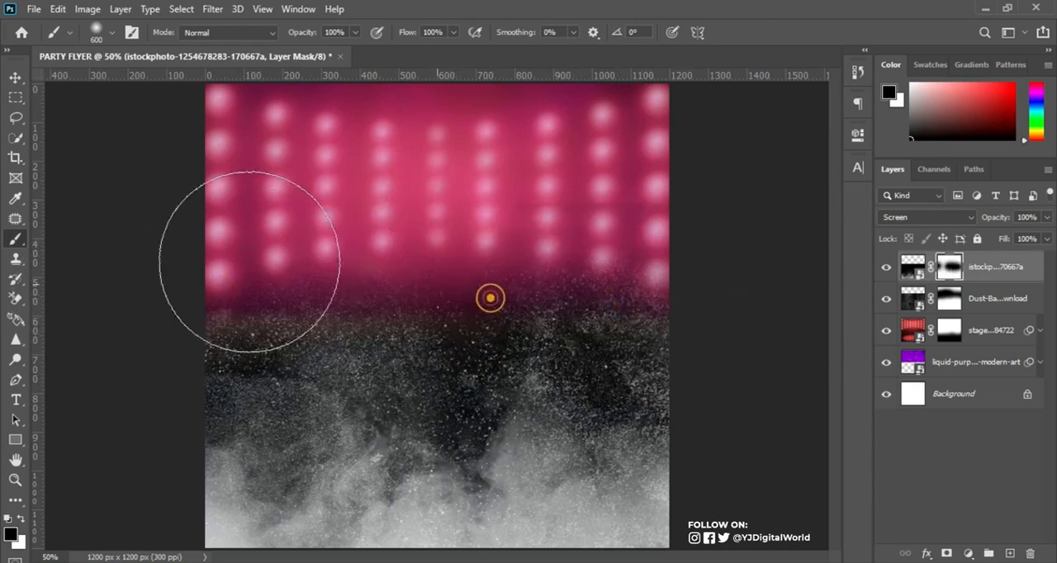
mouse_move(333, 286)
mouse_down()
mouse_move(226, 298)
mouse_move(105, 340)
mouse_up()
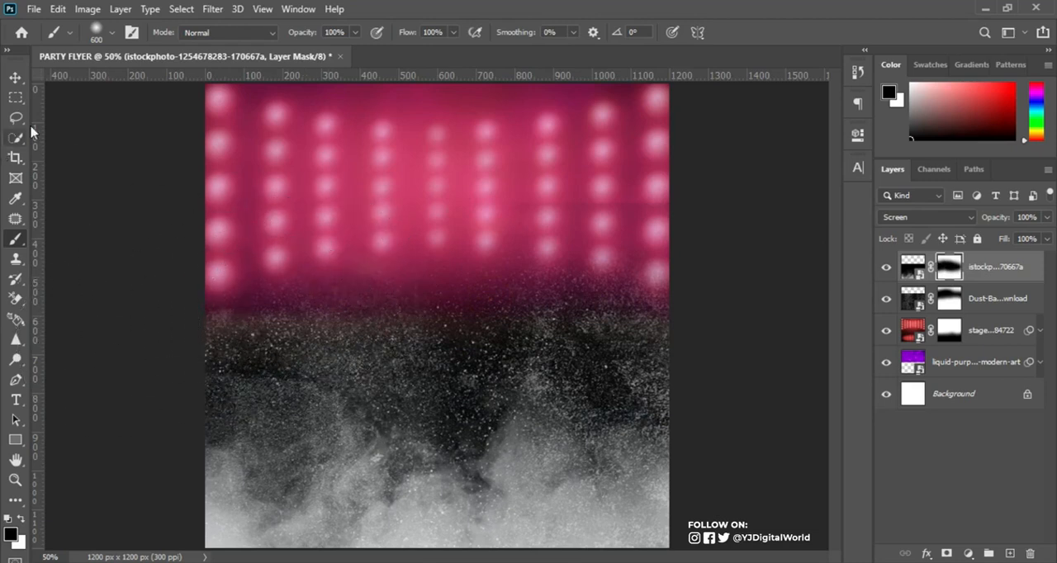
drag(658, 315, 693, 315)
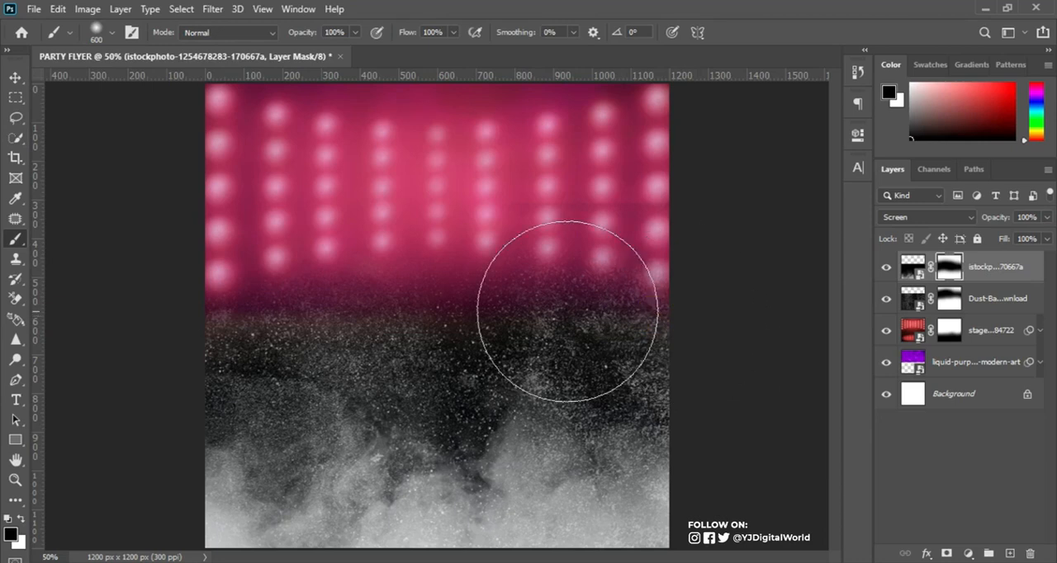
click(19, 77)
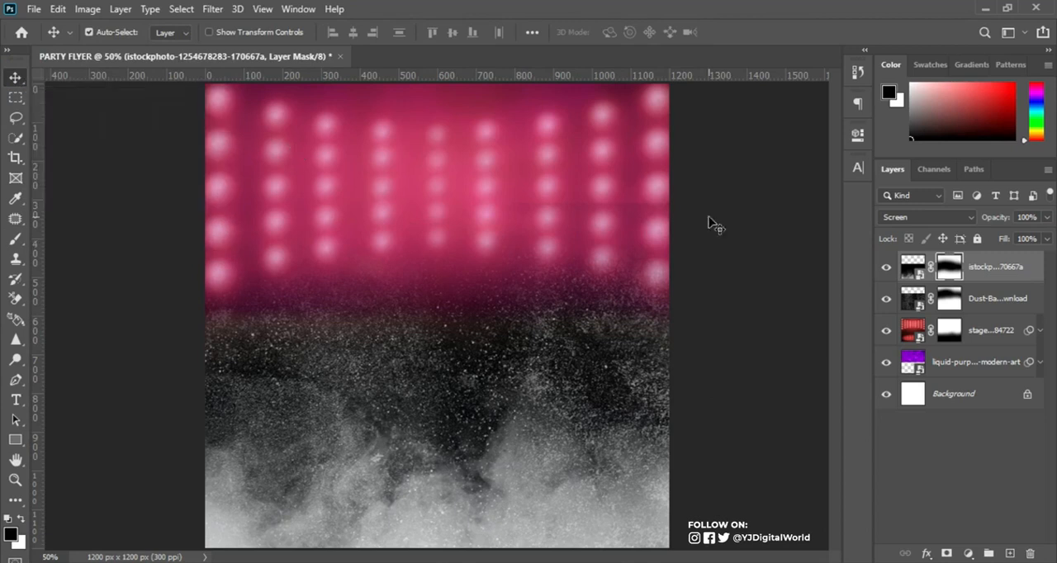
Add a Gradient Map adjustment layer above the smoke layer and select its adjustment thumbnail.
click(912, 267)
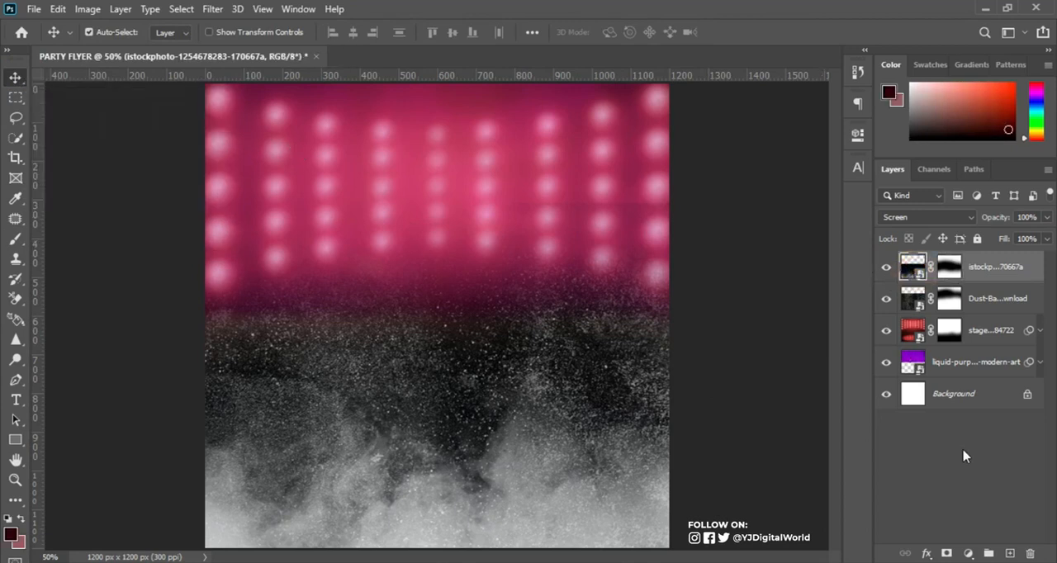
click(968, 553)
click(974, 535)
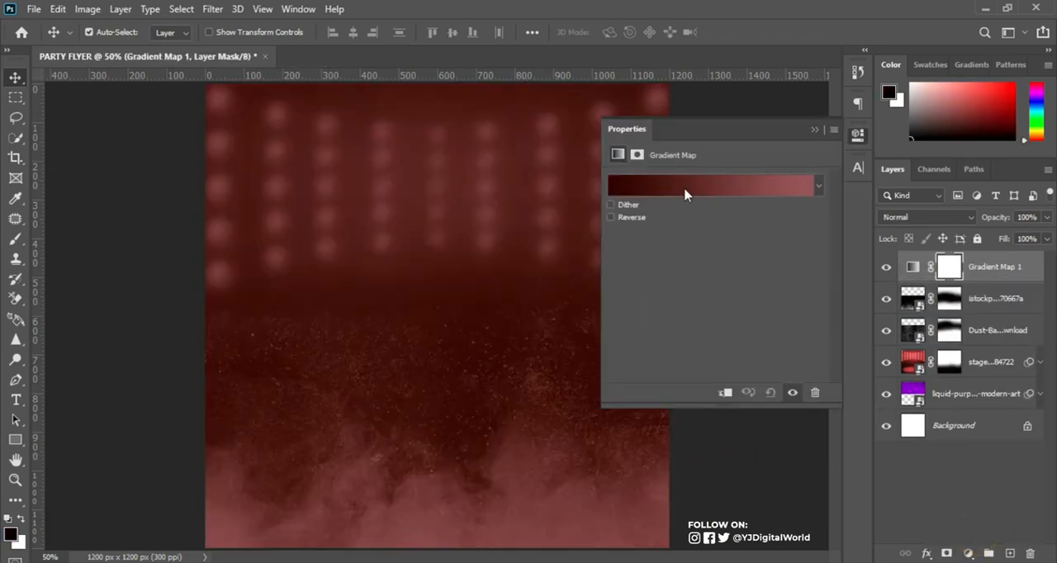
click(913, 269)
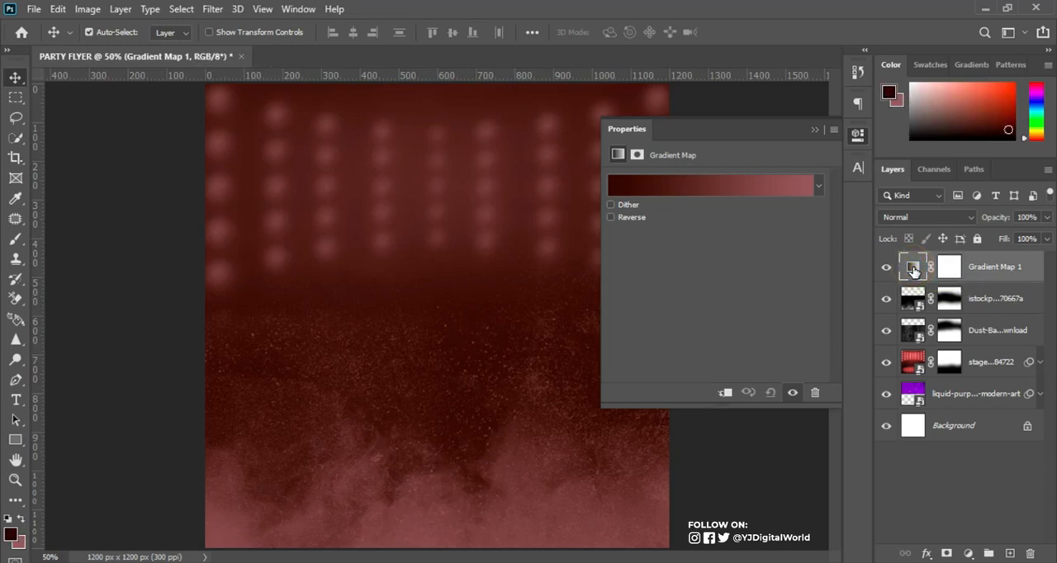
Edit the Gradient Map's gradient and set its start stop at location 0% to colour #34130a.
click(688, 194)
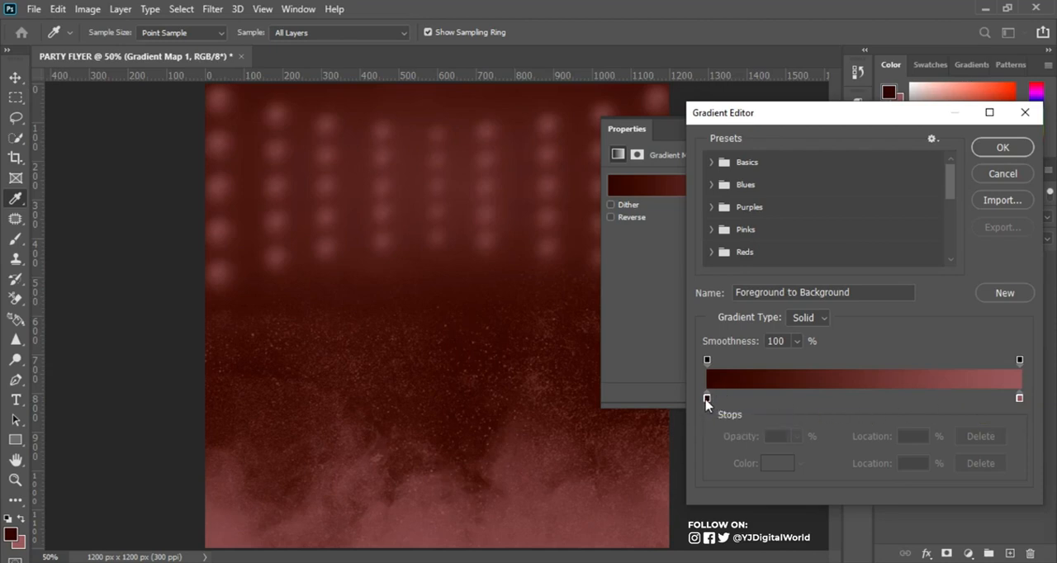
click(866, 397)
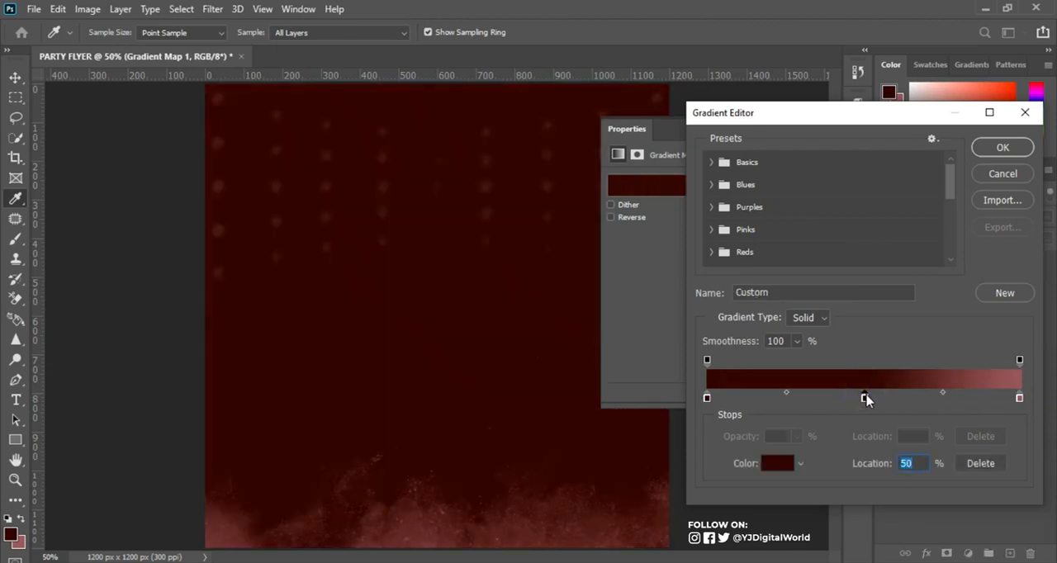
drag(866, 398, 867, 417)
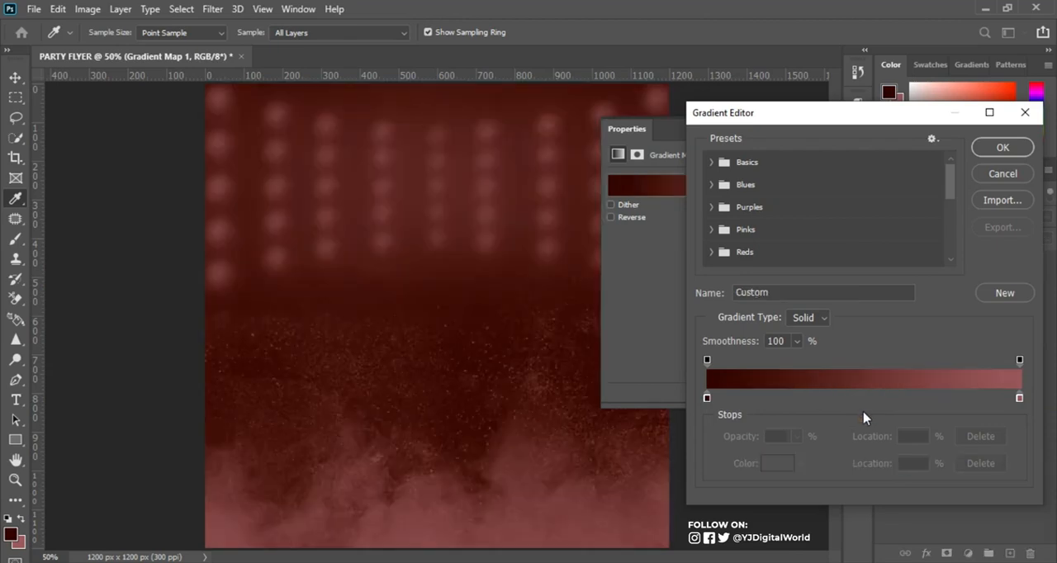
click(707, 398)
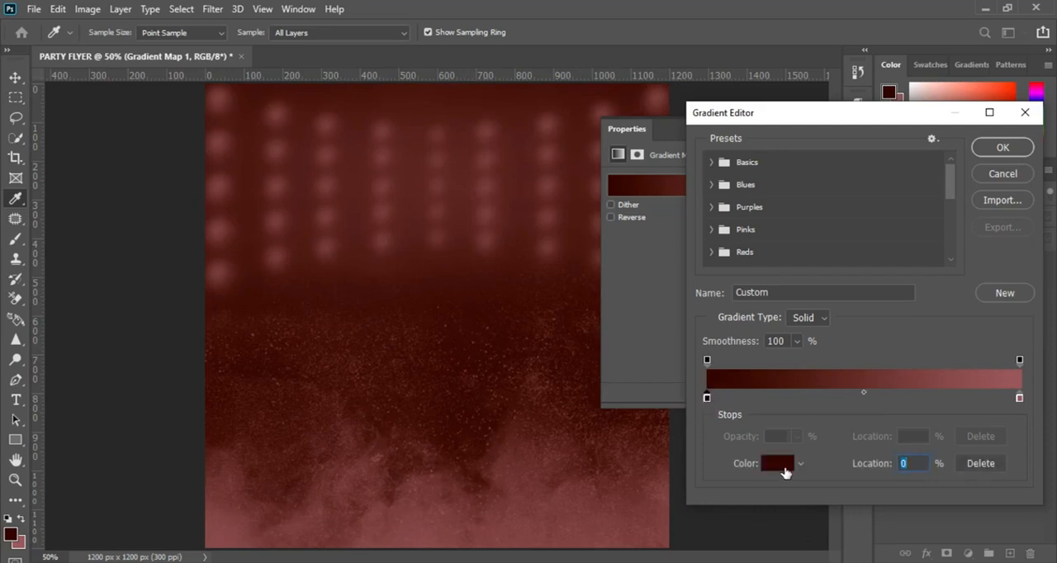
click(778, 464)
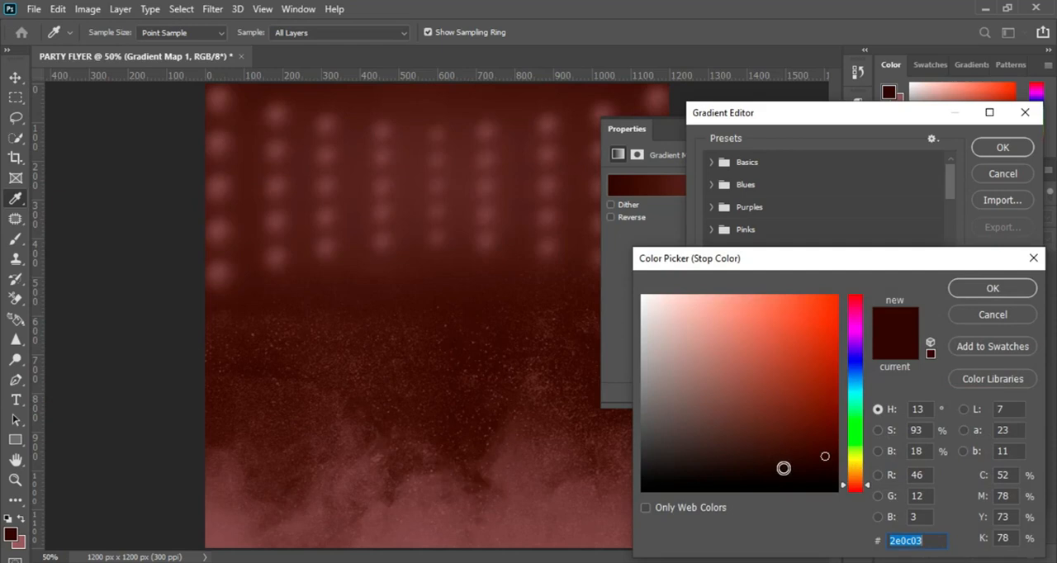
text(34)
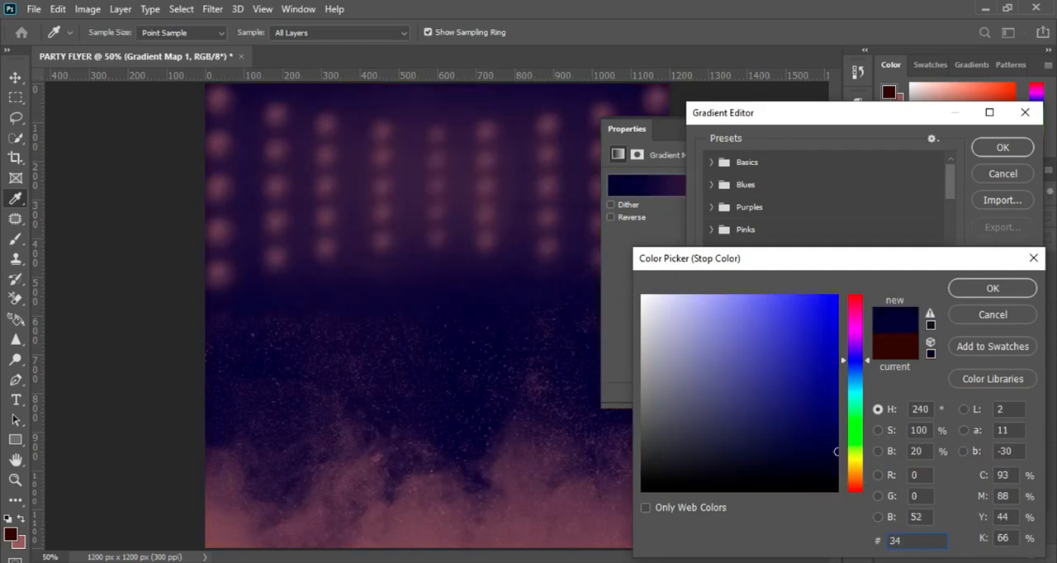
text(1)
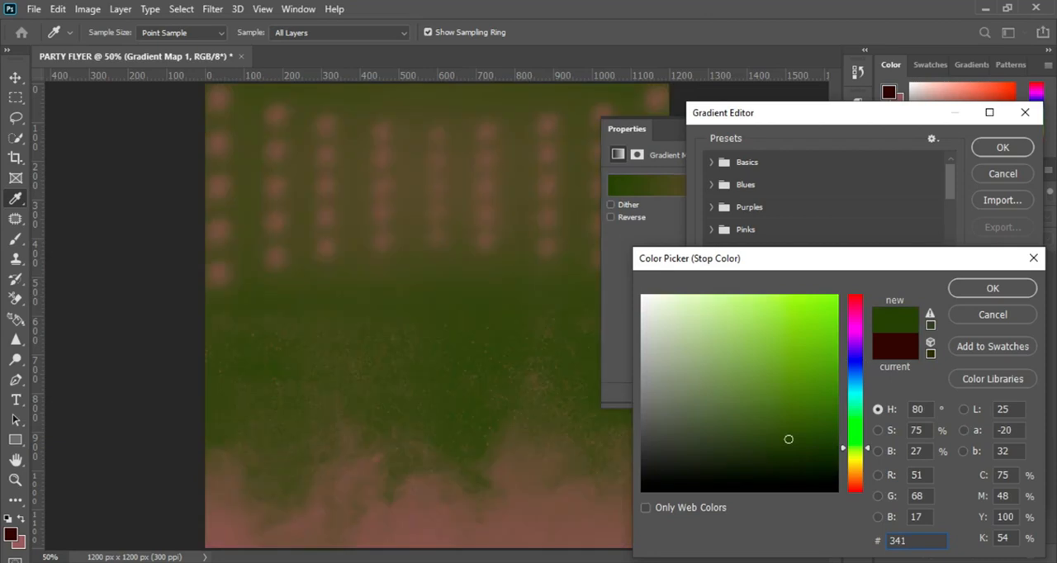
text(30a)
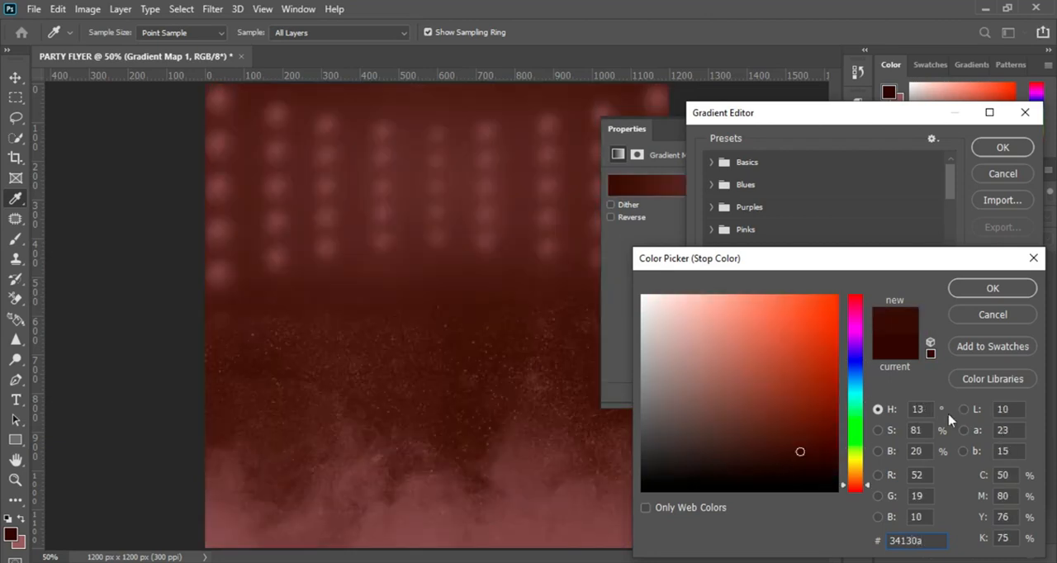
click(1016, 291)
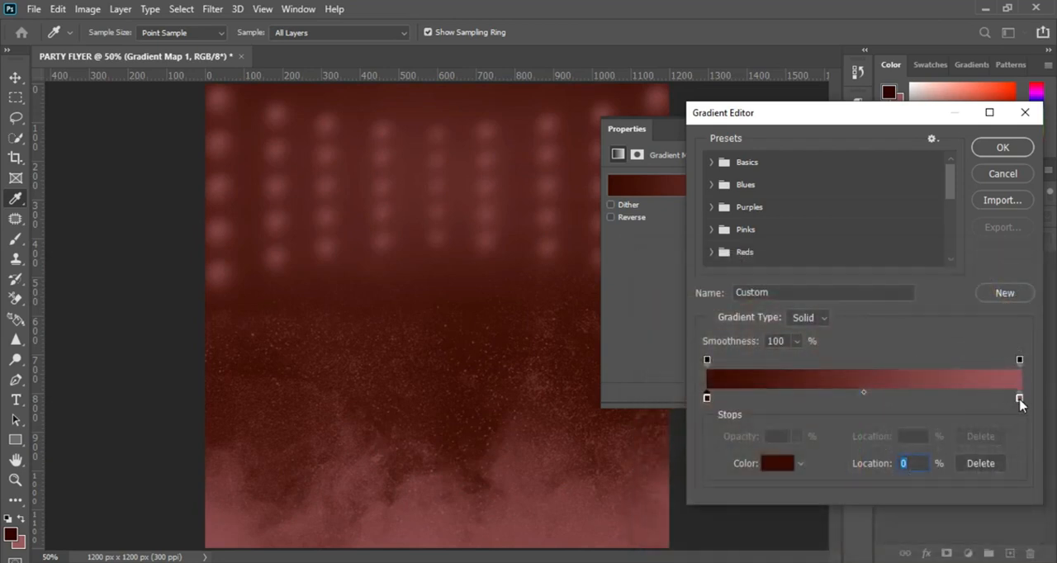
Set the gradient's end stop at location 100% to colour #645e16 and apply the gradient.
click(1020, 399)
click(783, 465)
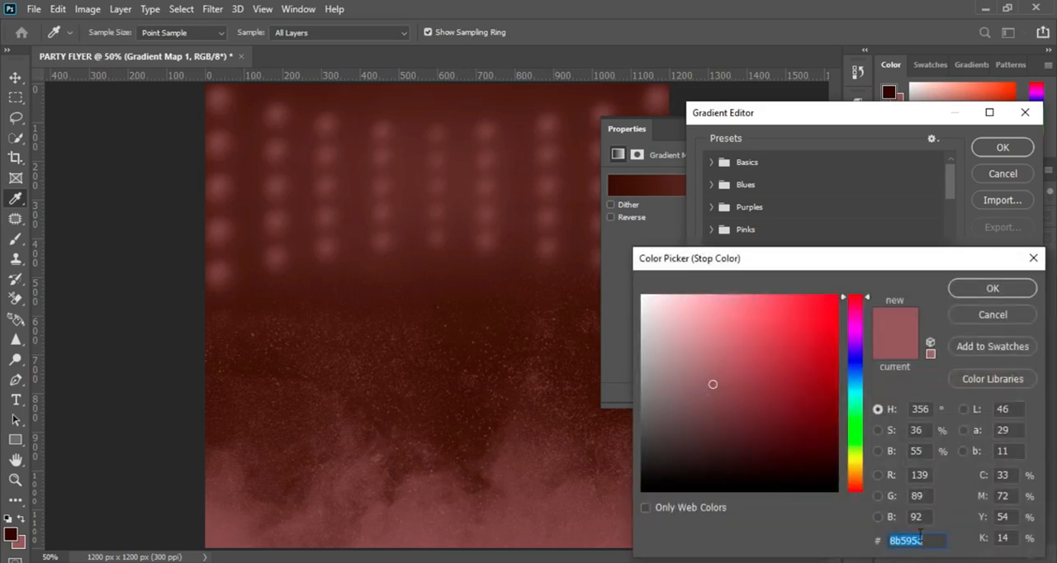
text(645)
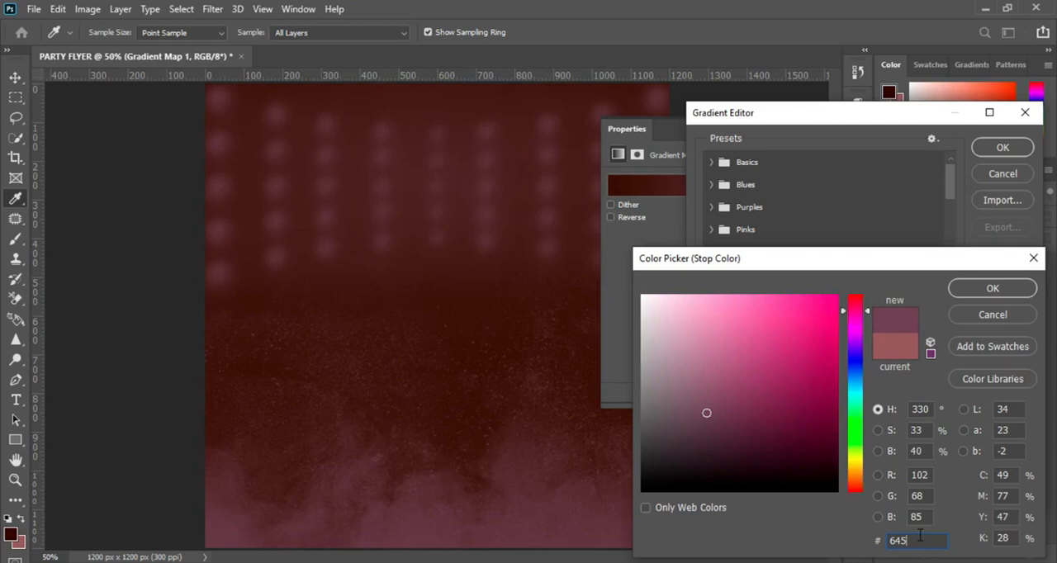
text(e1)
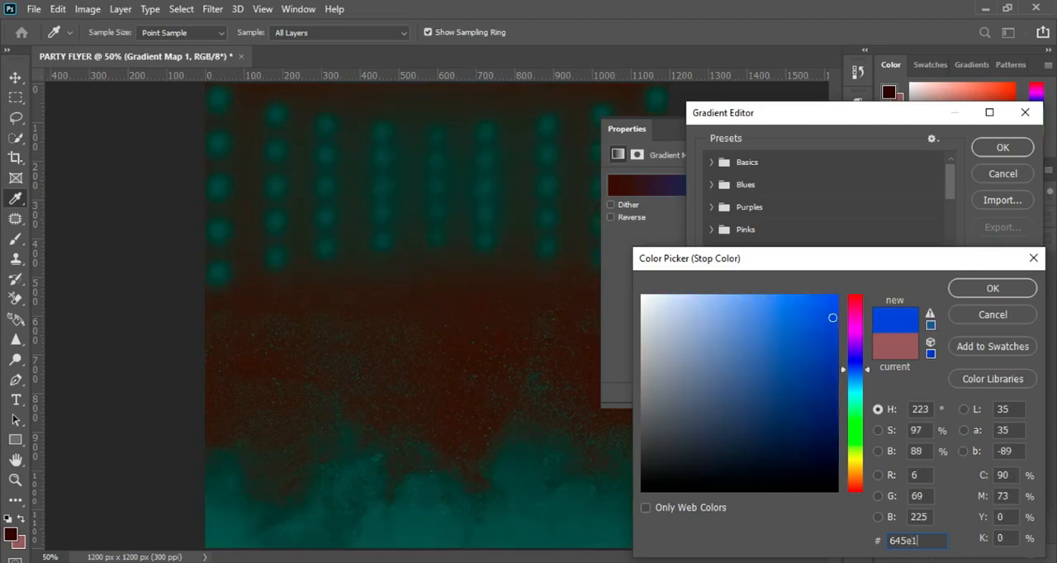
text(6)
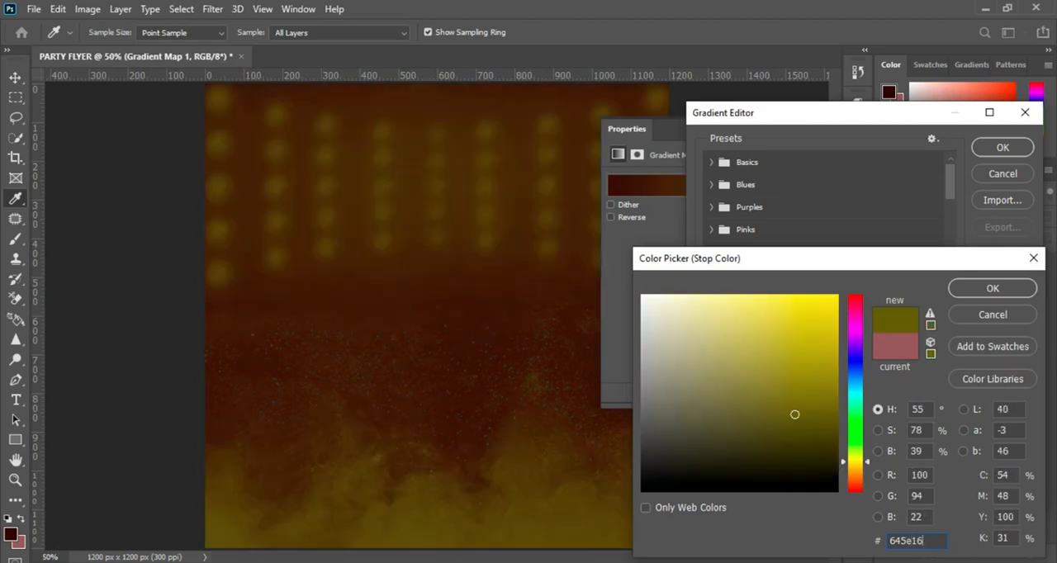
click(1008, 290)
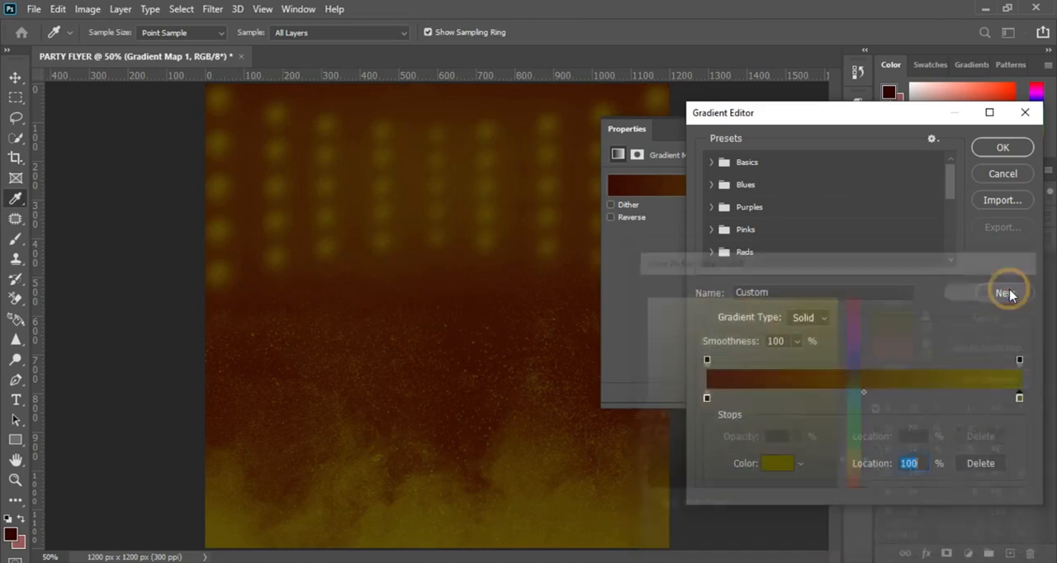
click(996, 150)
click(815, 131)
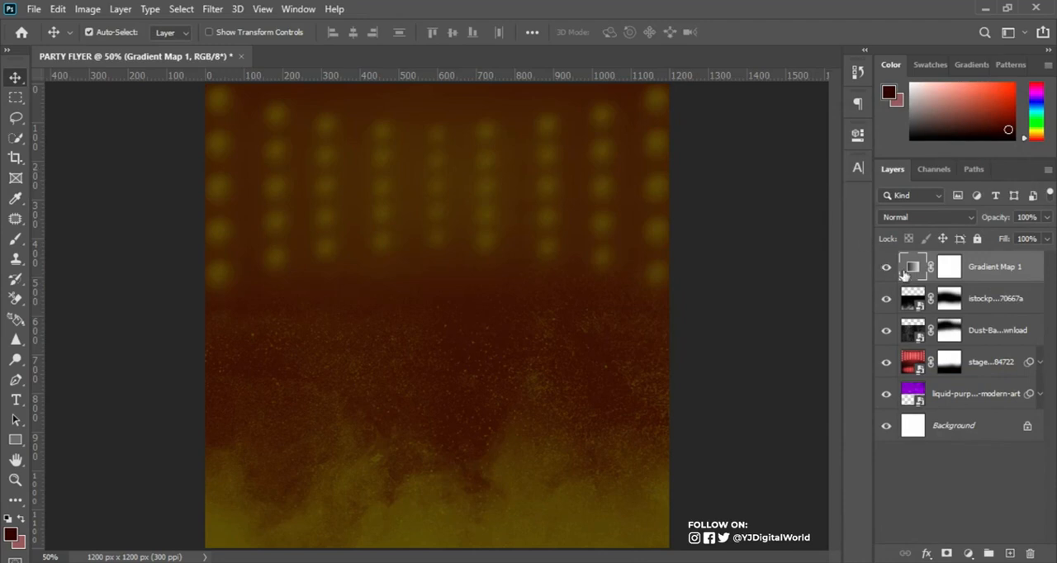
Group all layers from the Gradient Map down to the purple liquid art image and name the group BG.
shift+click(1002, 400)
key(ctrl+g)
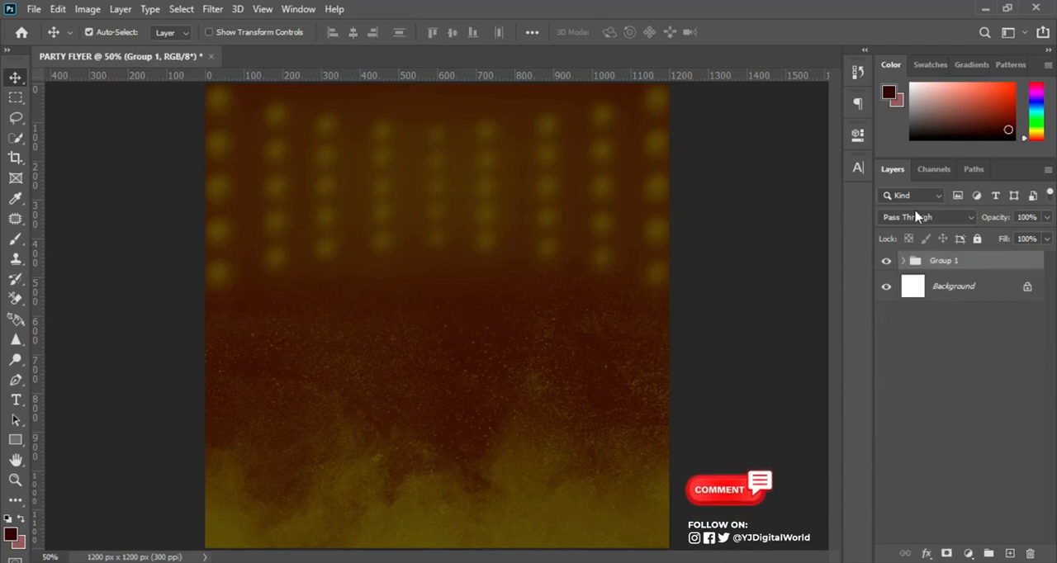
click(942, 266)
double_click(942, 266)
text(bg)
key(BackSpace)
key(BackSpace)
text(BG)
key(Return)
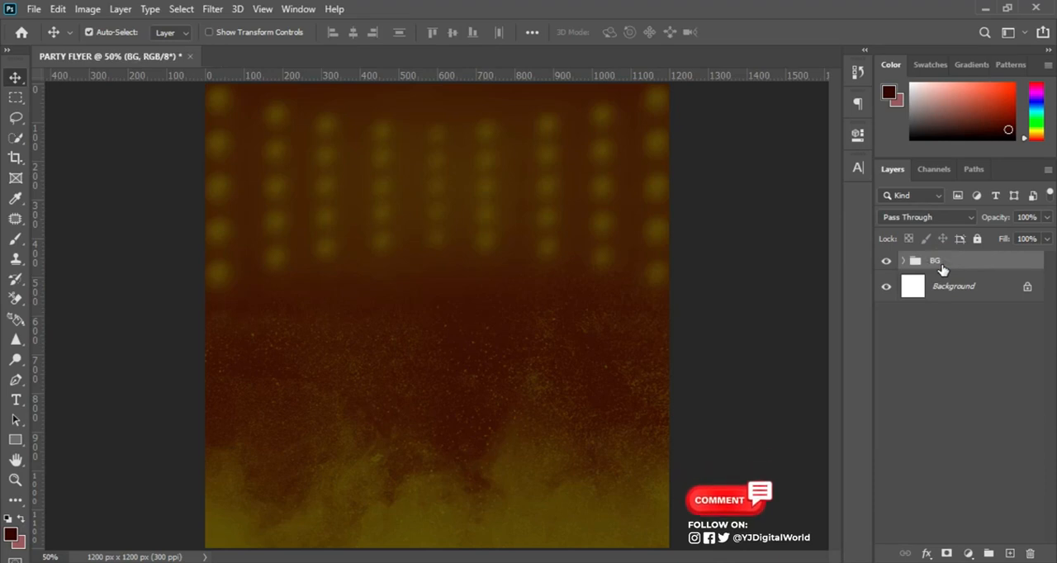
Add a Curves adjustment layer above the BG group.
click(958, 286)
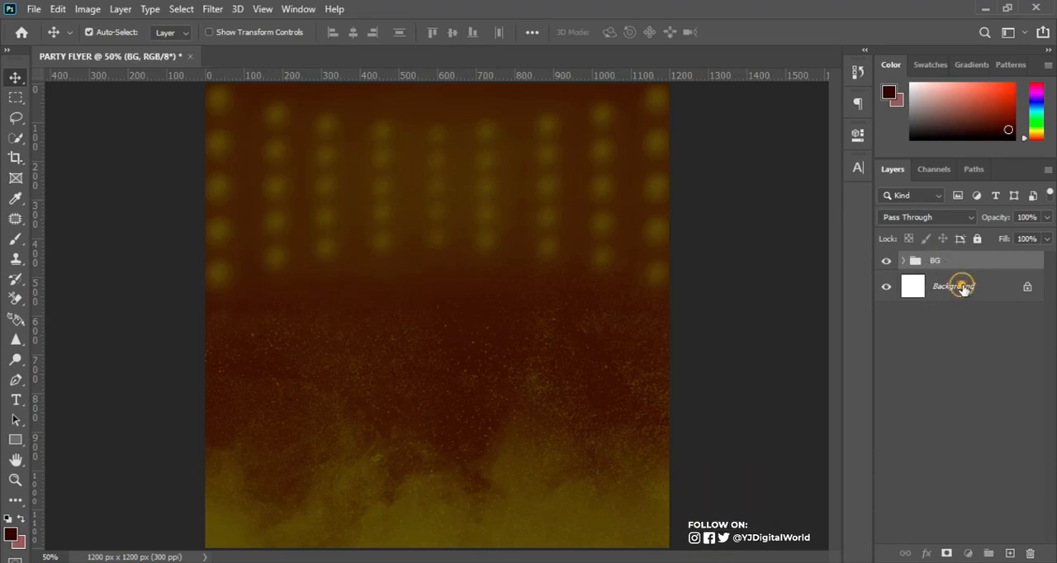
click(973, 259)
click(970, 554)
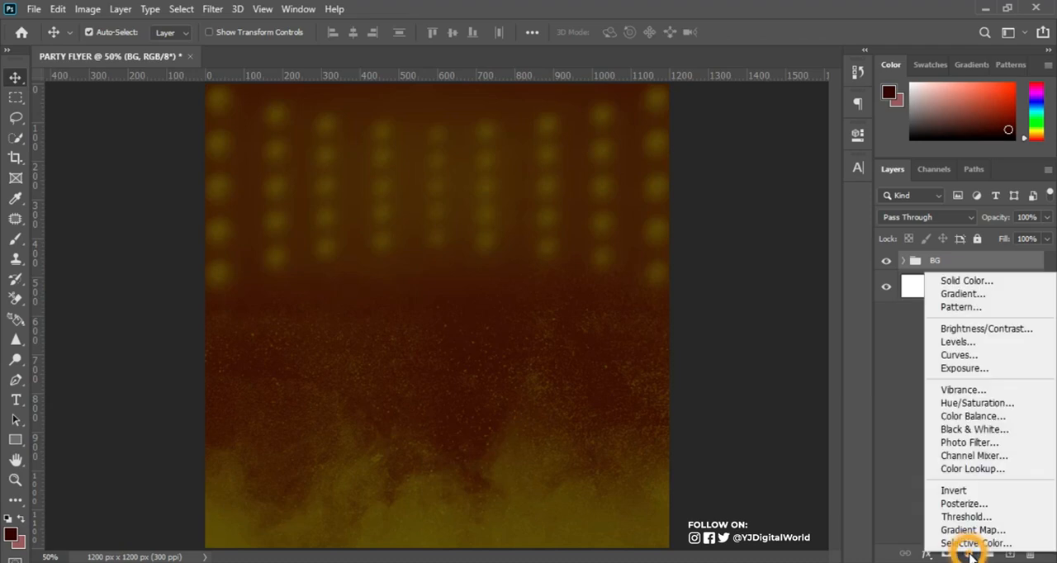
click(988, 355)
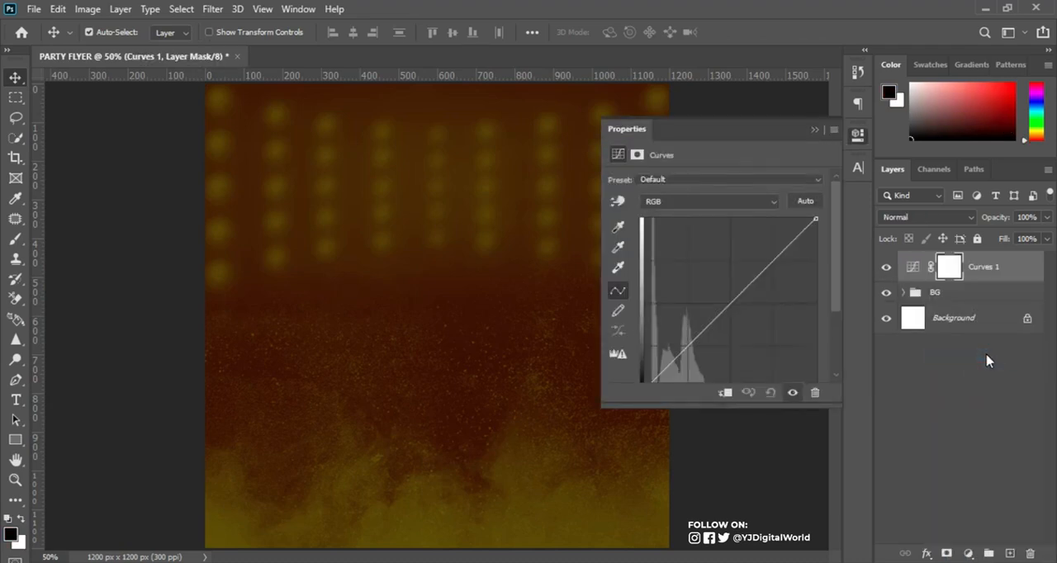
Add a point to the RGB curve and set its input to 72 and output to 192.
drag(837, 276, 841, 303)
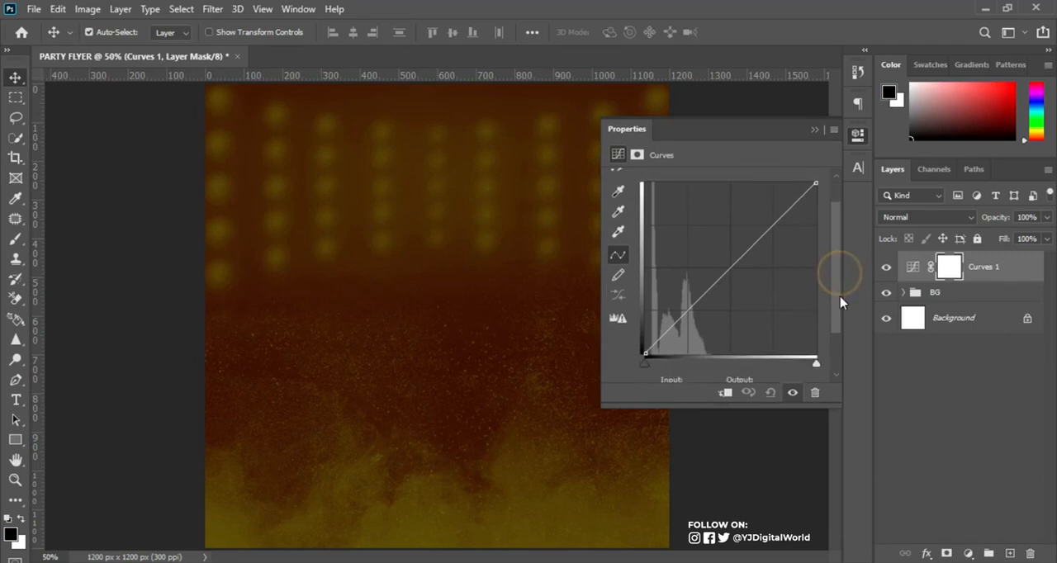
drag(745, 243, 741, 218)
scroll(701, 352, down, 1)
click(704, 364)
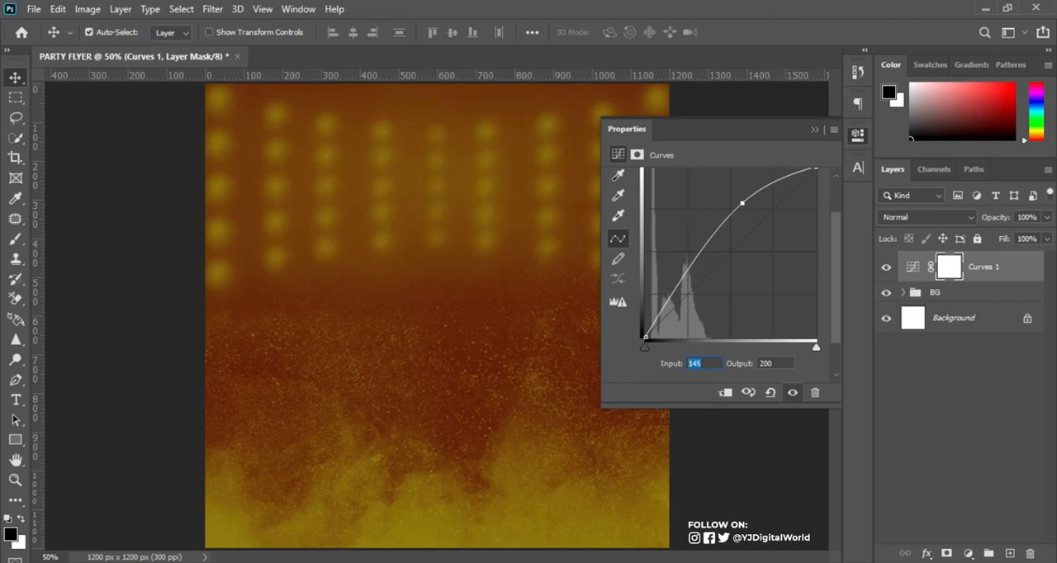
text(72)
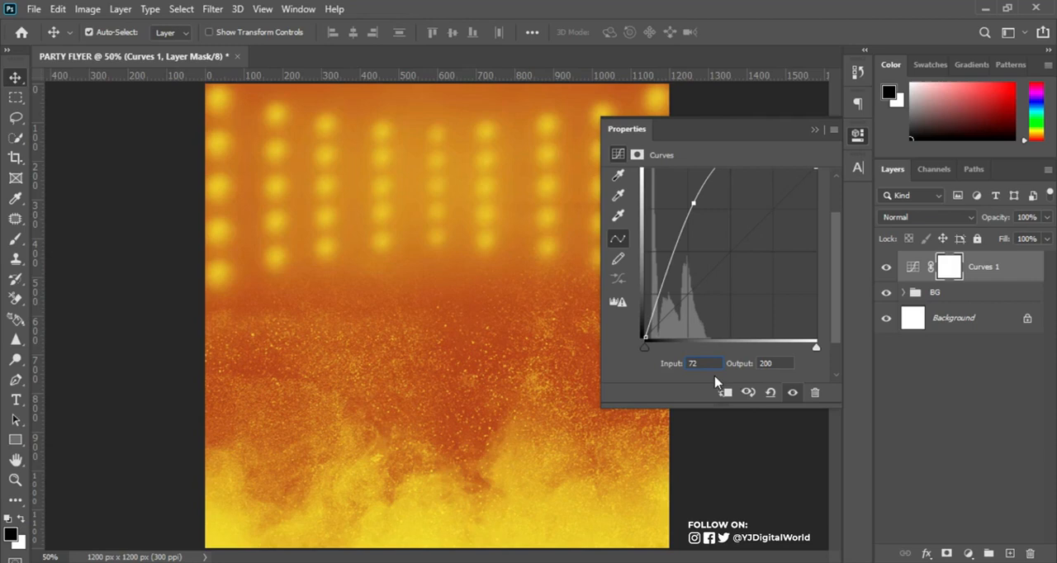
key(Tab)
text(192)
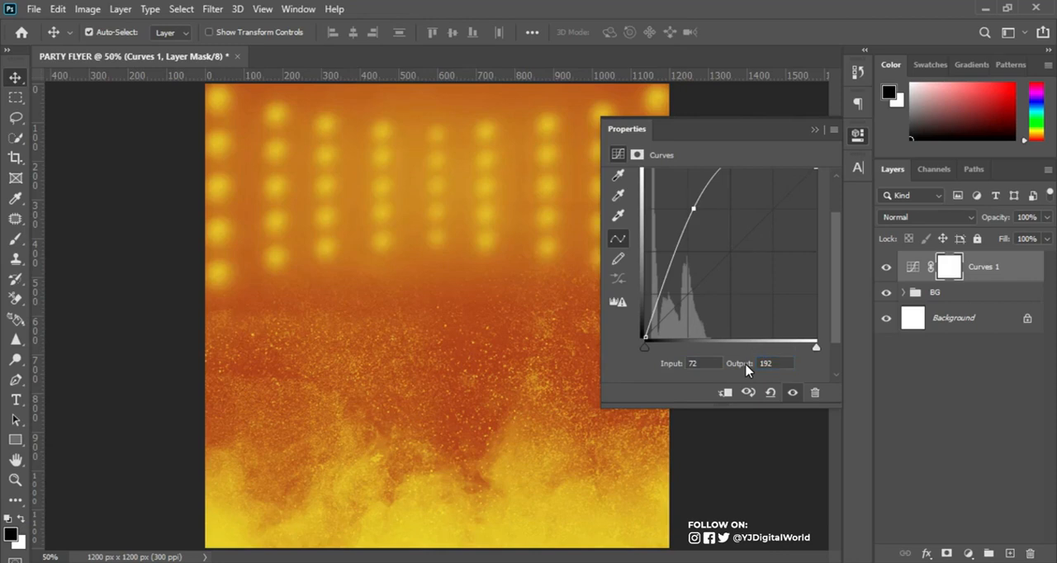
click(827, 130)
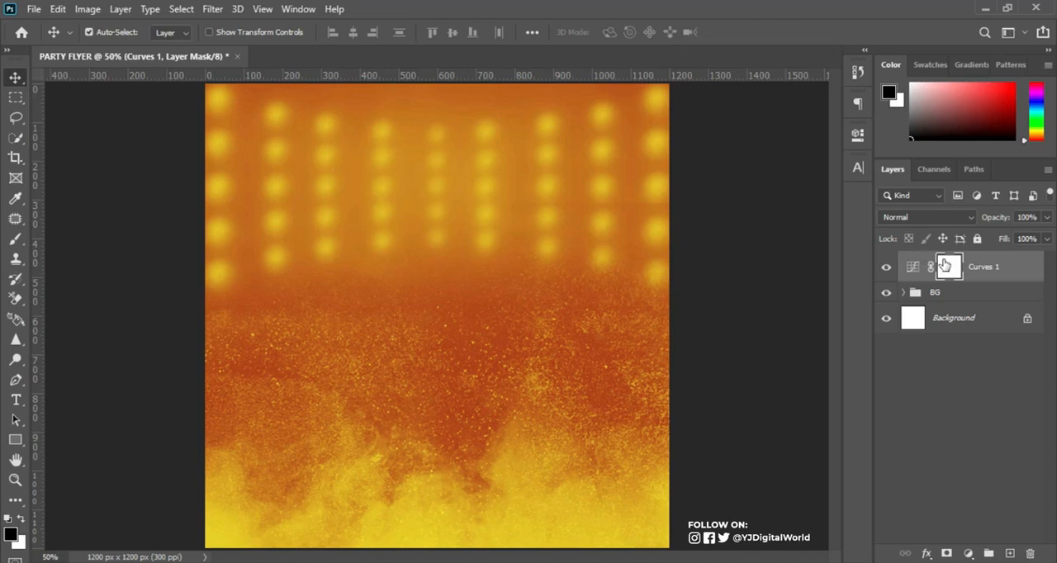
Move the Curves layer into the BG group and add a second Curves adjustment layer above the group.
click(1000, 267)
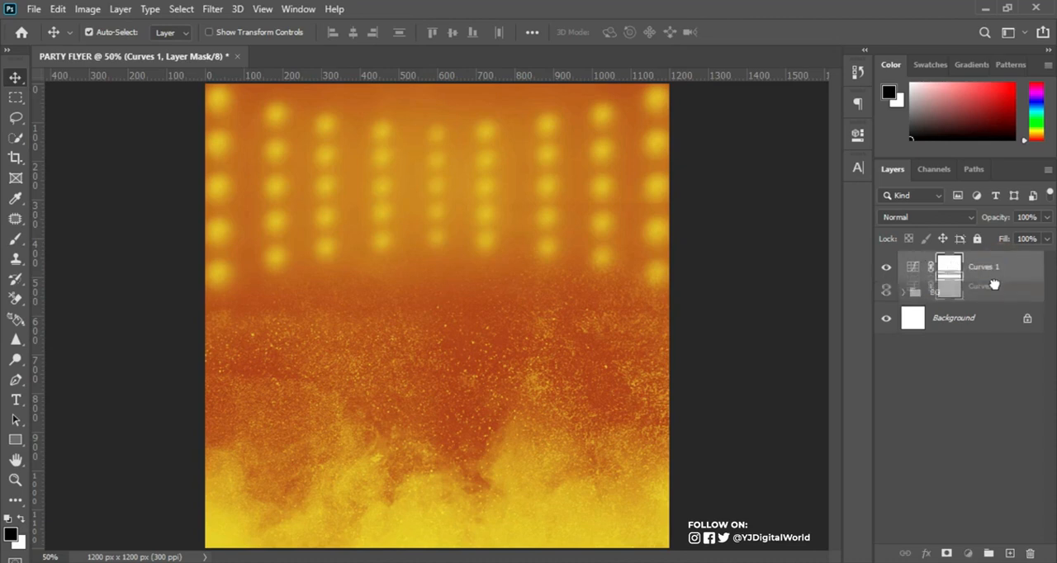
key(Delete)
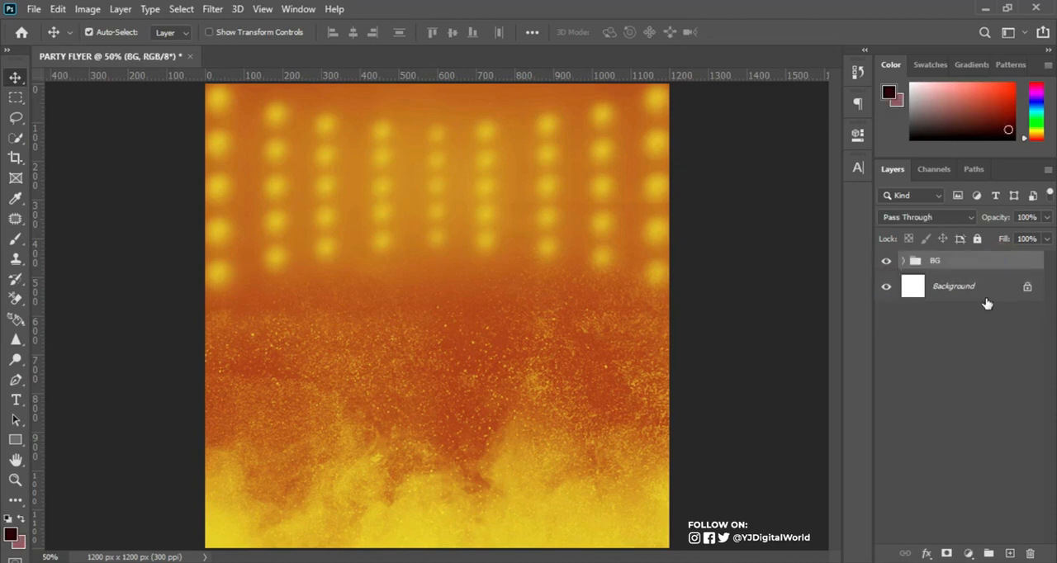
click(969, 554)
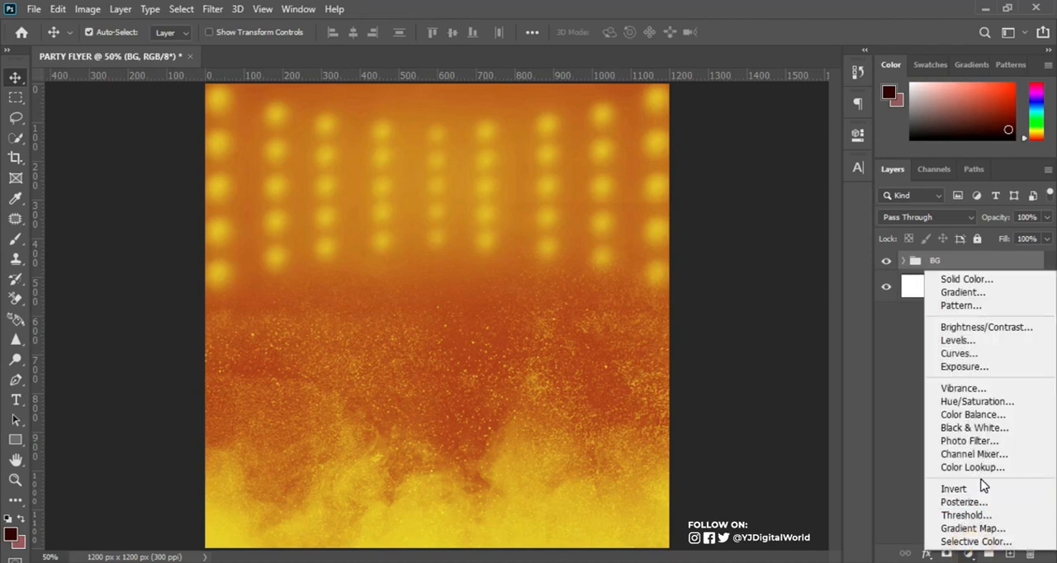
click(974, 355)
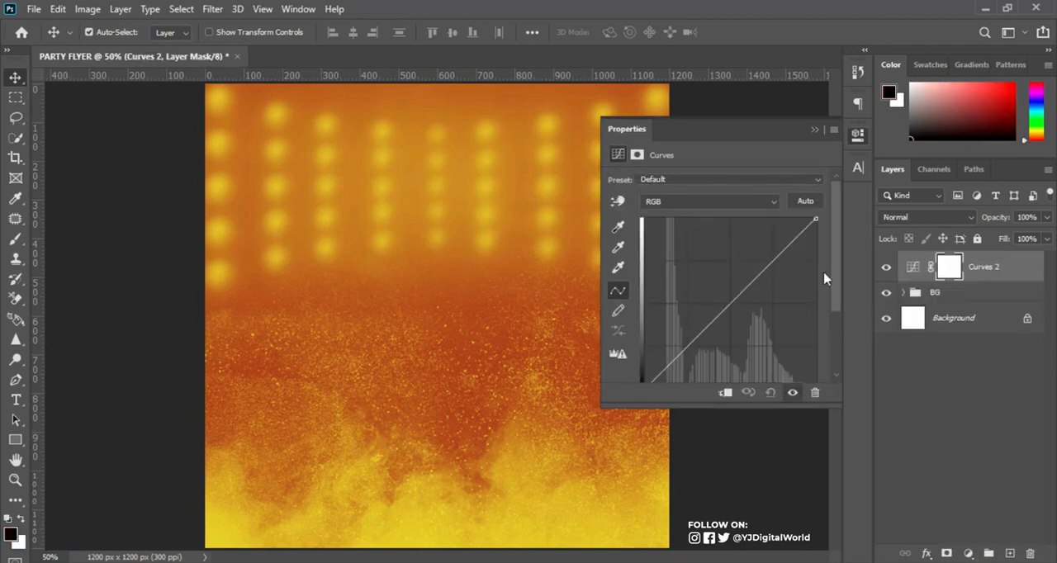
Add a point to the second Curves layer's RGB curve with input 83 and output 48.
drag(837, 260, 837, 308)
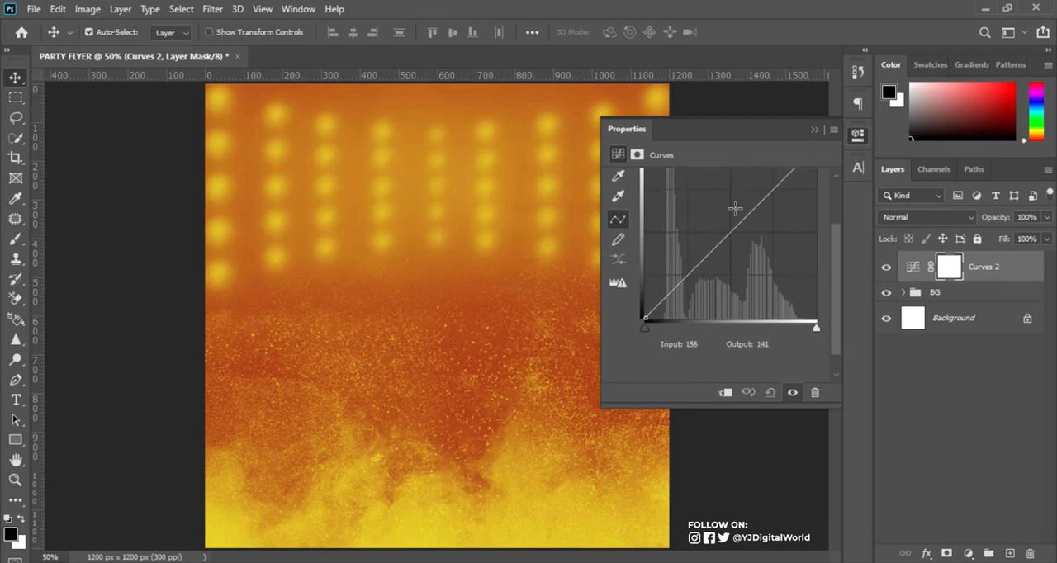
drag(740, 214, 728, 214)
click(710, 344)
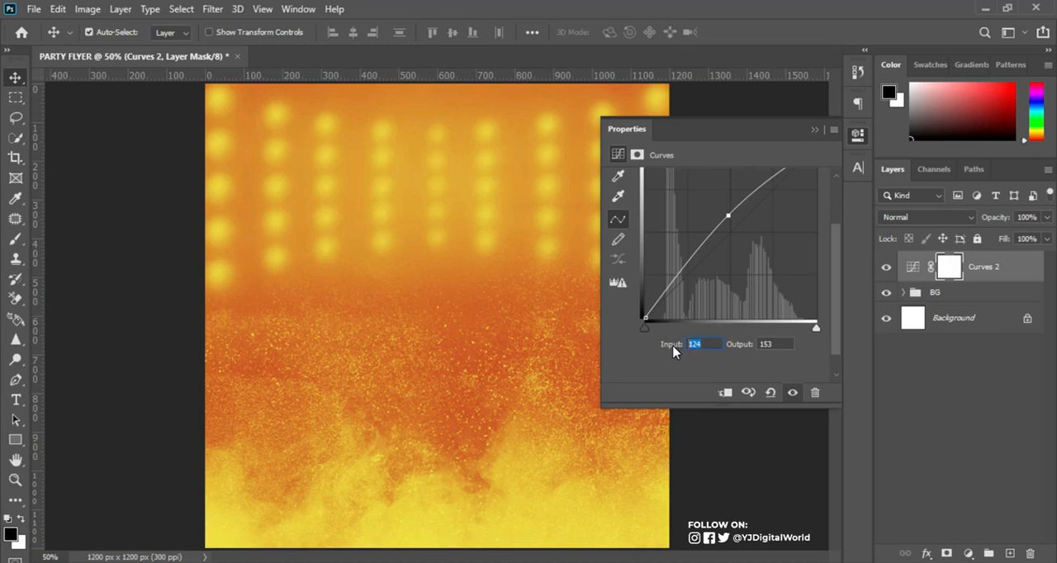
text(83)
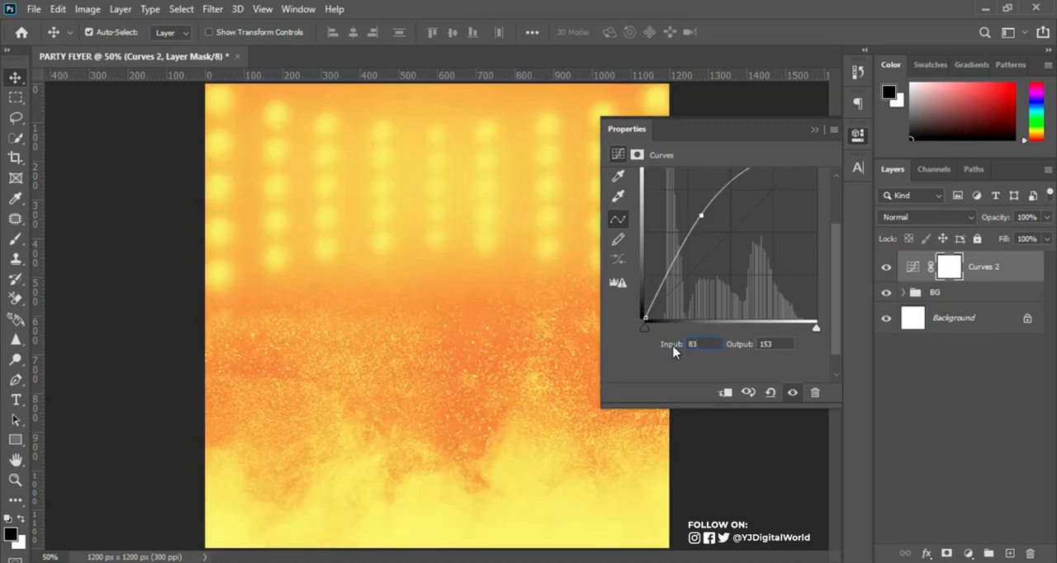
click(774, 342)
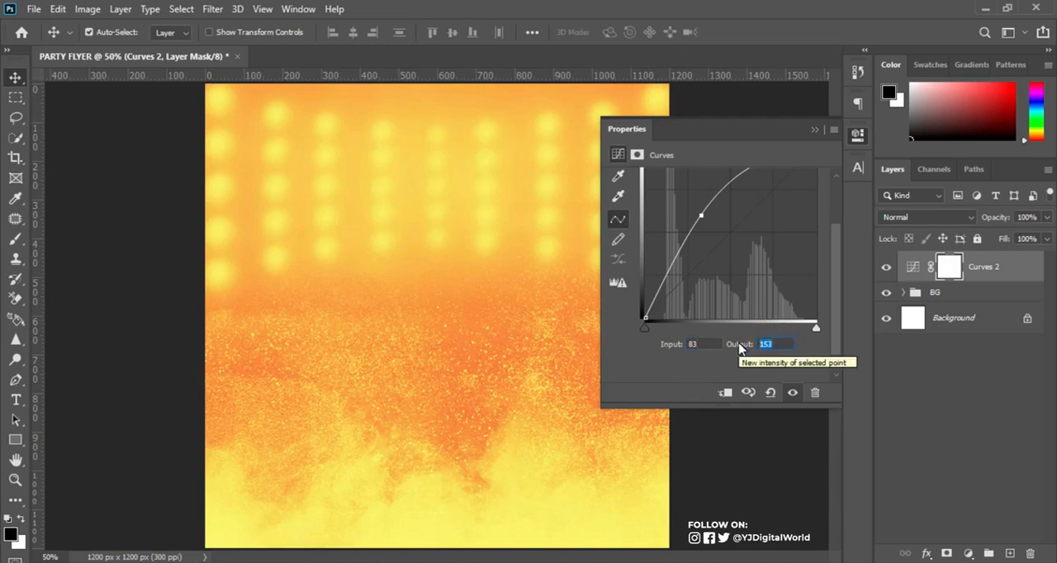
text(48)
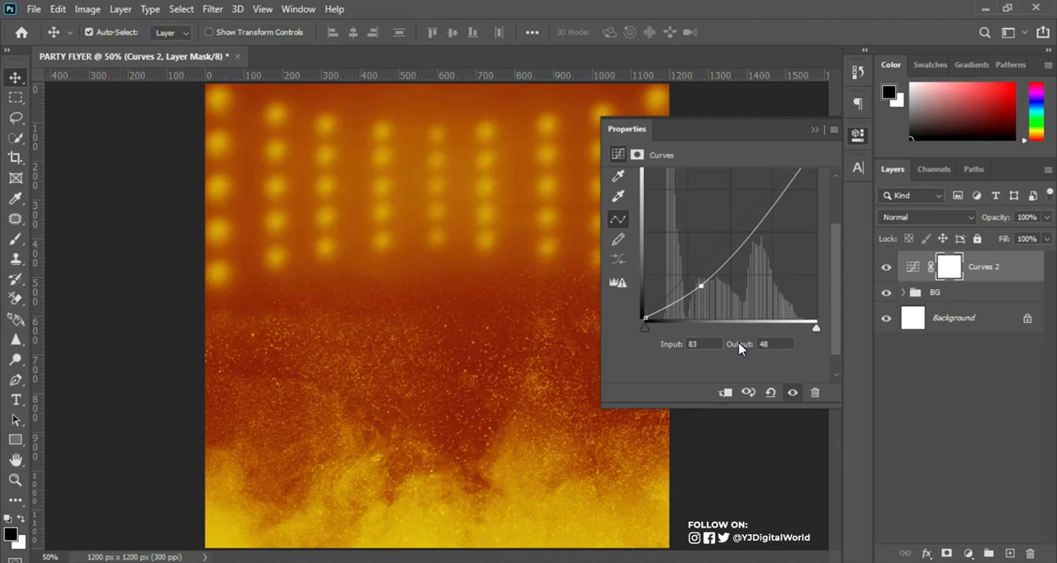
click(814, 130)
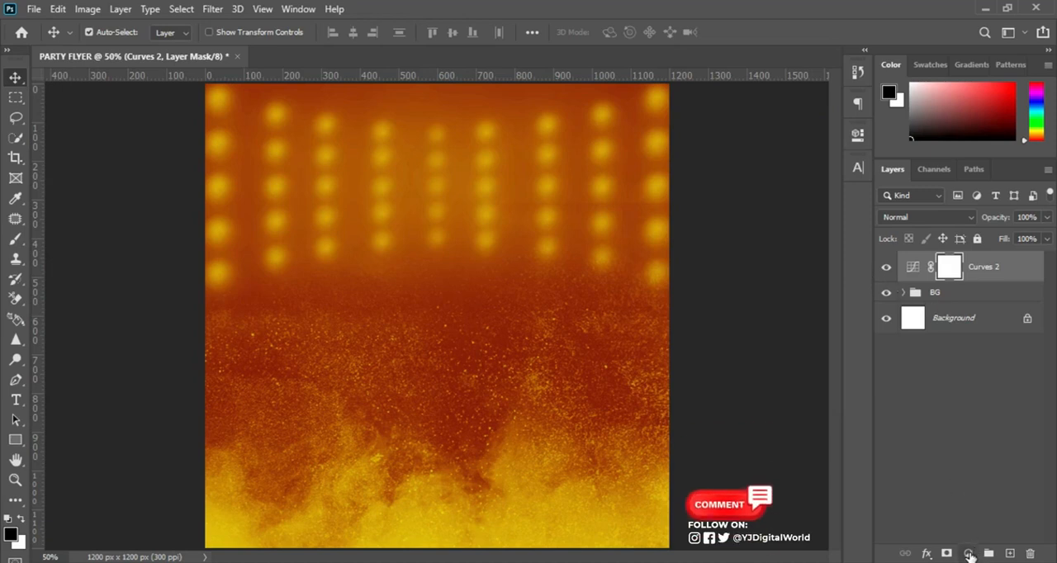
Add a third Curves adjustment layer above Curves 2.
click(969, 554)
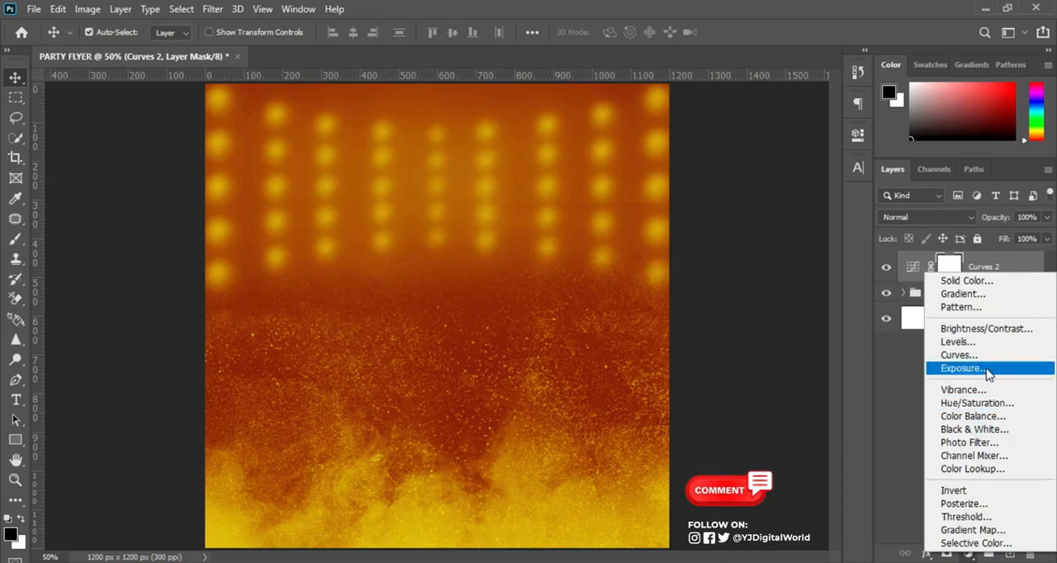
click(959, 355)
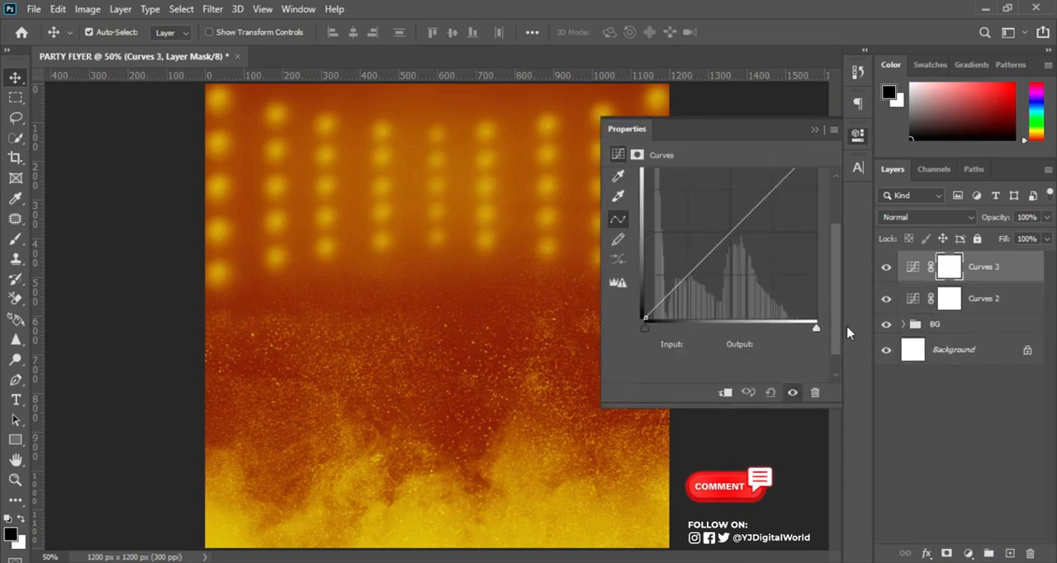
drag(836, 316, 841, 361)
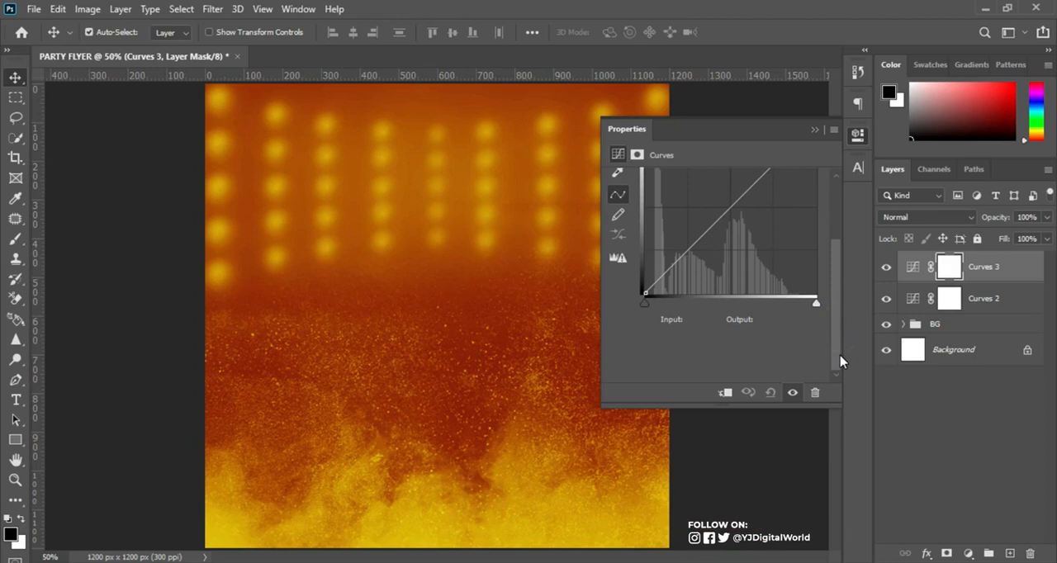
drag(843, 279, 843, 300)
click(912, 266)
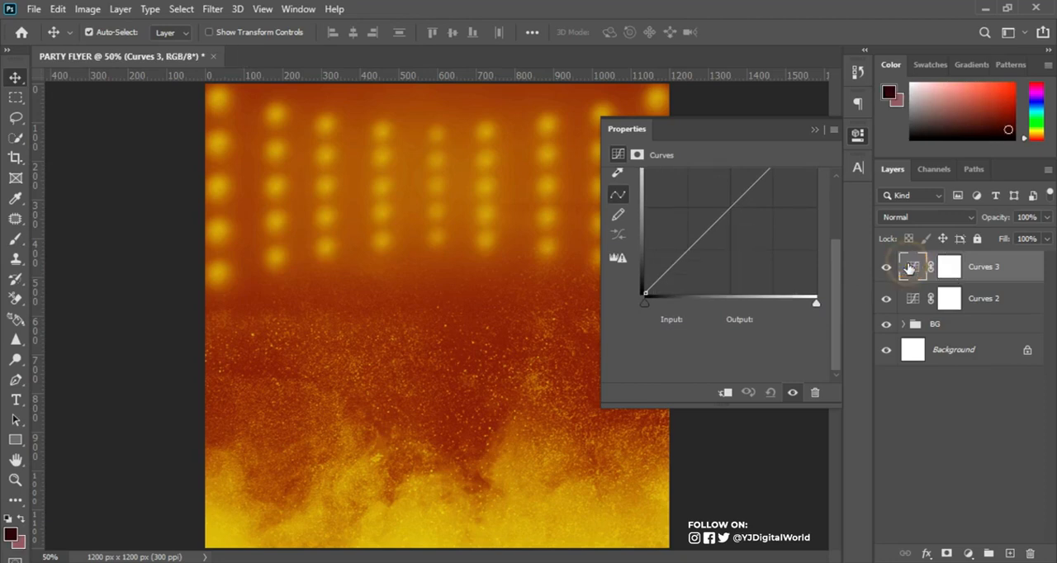
mouse_move(837, 282)
mouse_down()
mouse_move(833, 238)
mouse_move(839, 274)
mouse_move(836, 243)
mouse_move(837, 265)
mouse_up()
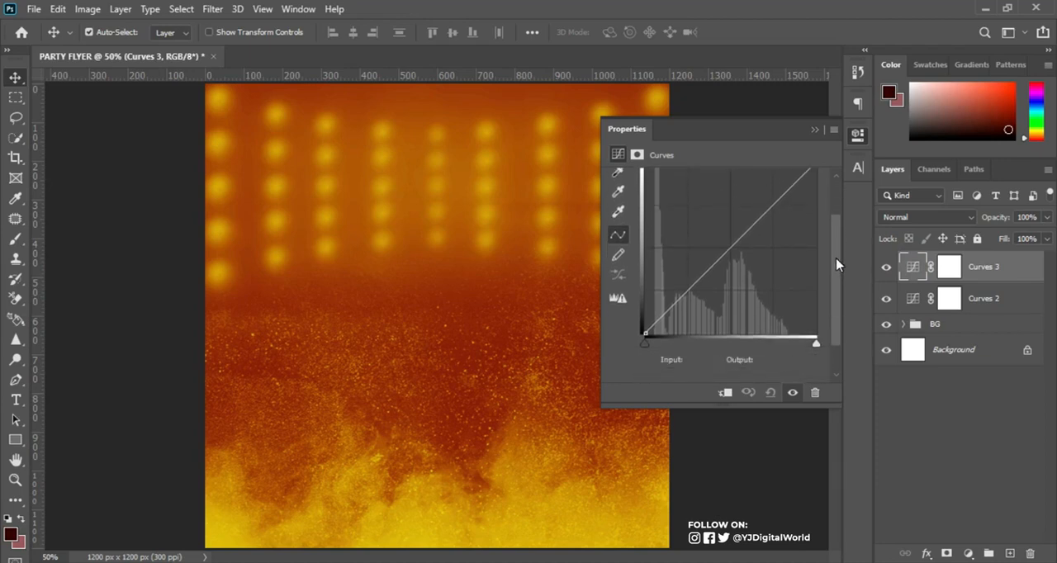
drag(837, 265, 838, 243)
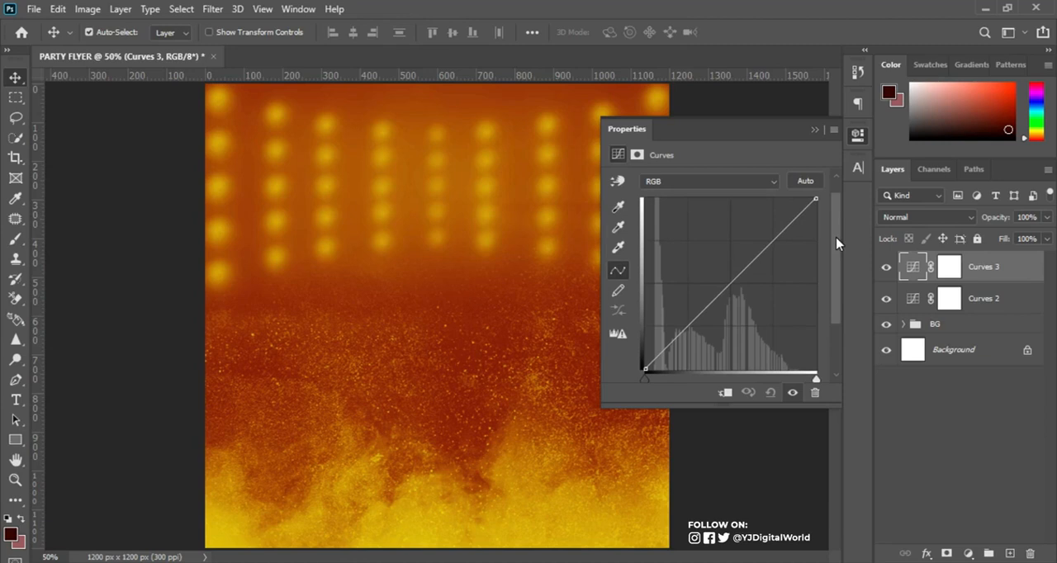
Add a point to the Curves 3 RGB curve and set its input to 91 and output to 40.
click(730, 273)
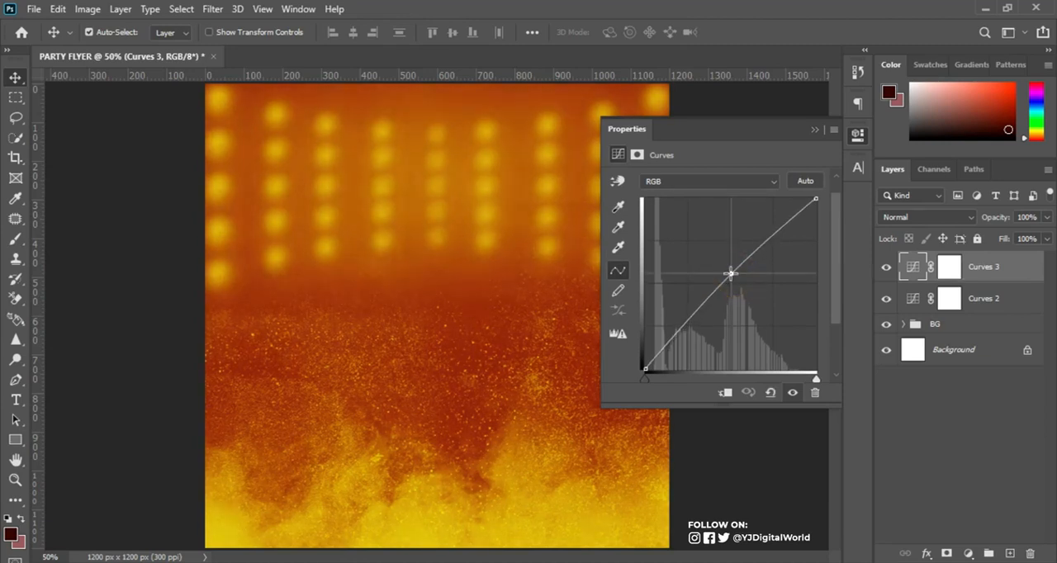
drag(730, 273, 725, 272)
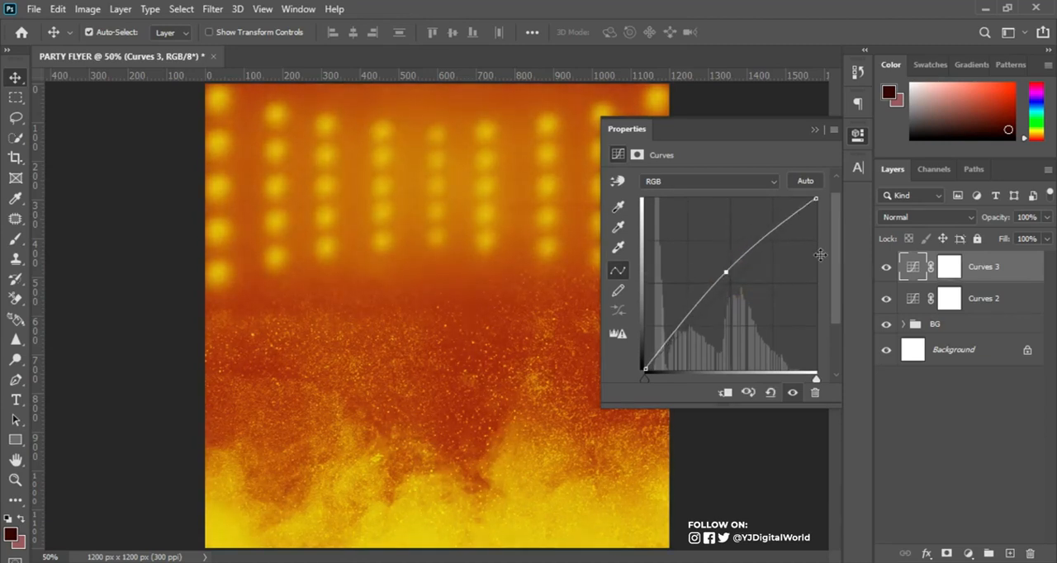
drag(832, 258, 835, 303)
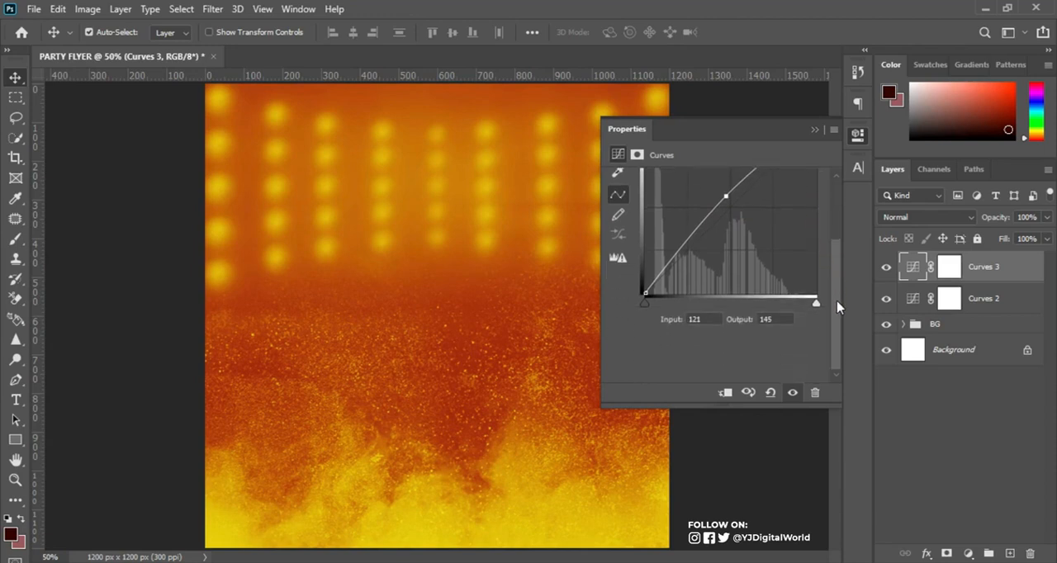
drag(714, 319, 691, 319)
text(91)
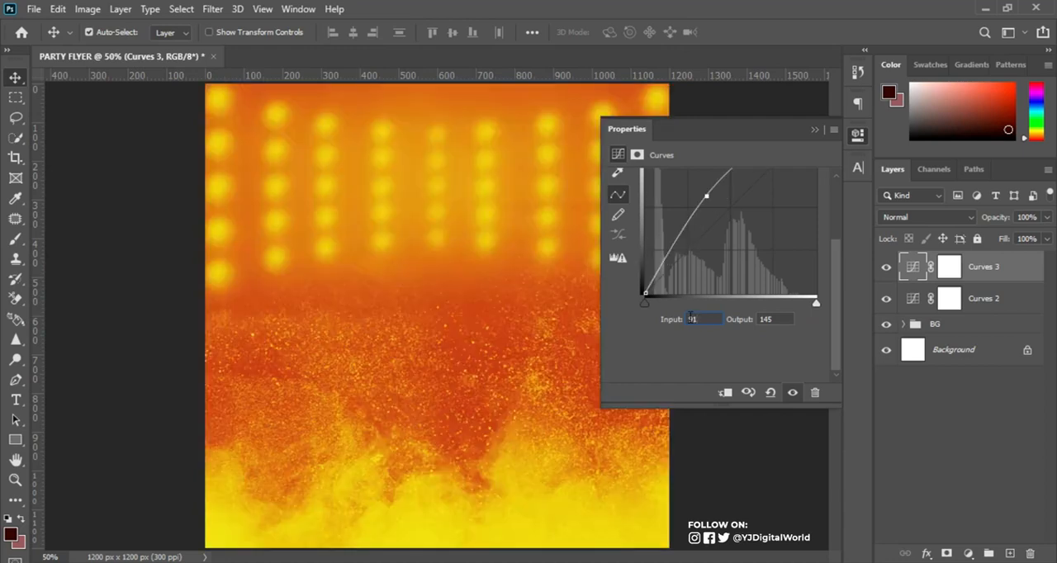
double_click(781, 320)
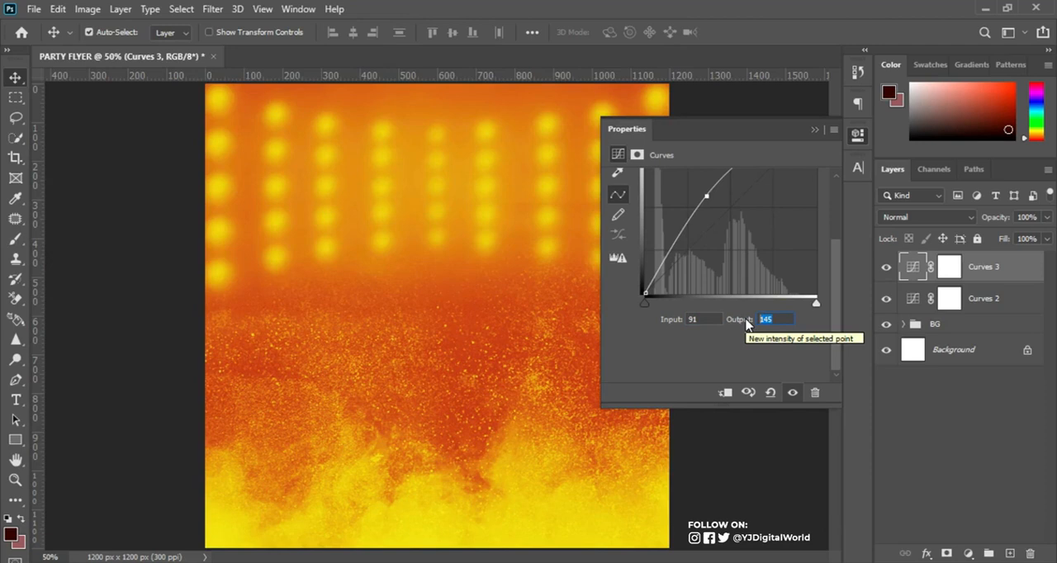
text(40)
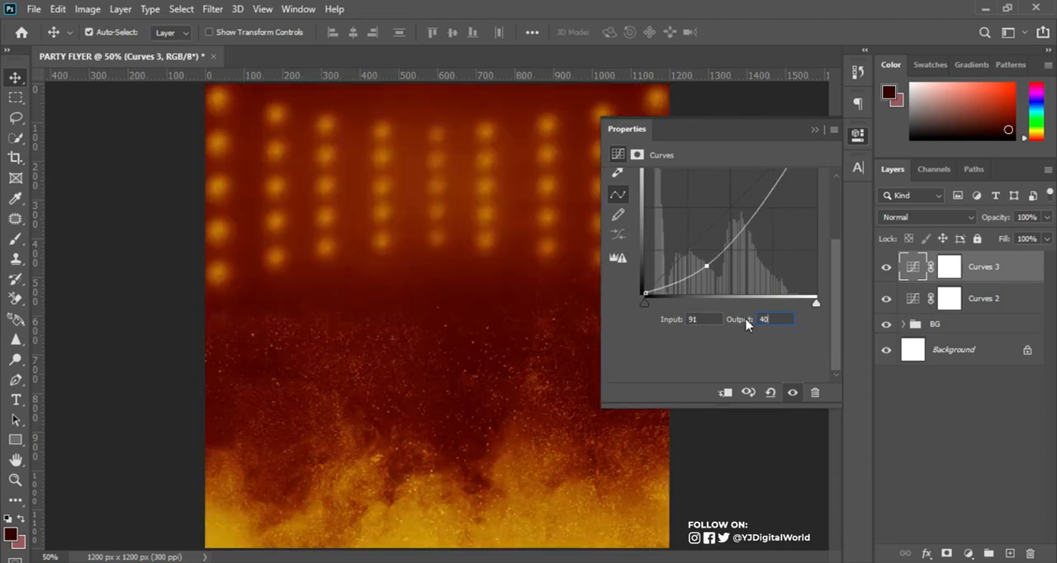
click(814, 129)
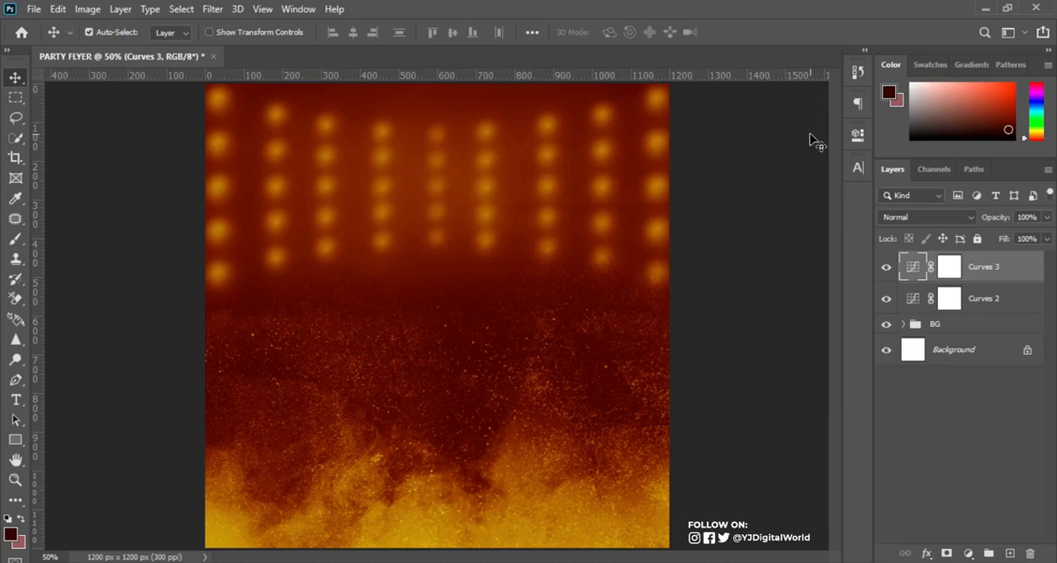
Invert the Curves 3 layer mask to black to hide the darkening effect.
click(949, 265)
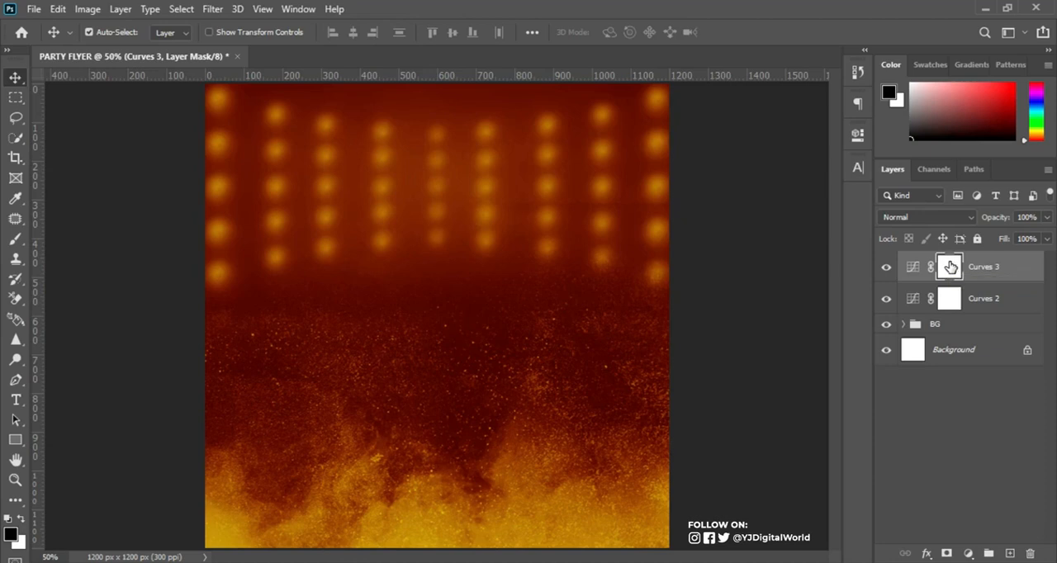
click(886, 267)
click(886, 266)
key(ctrl)
key(ctrl+i)
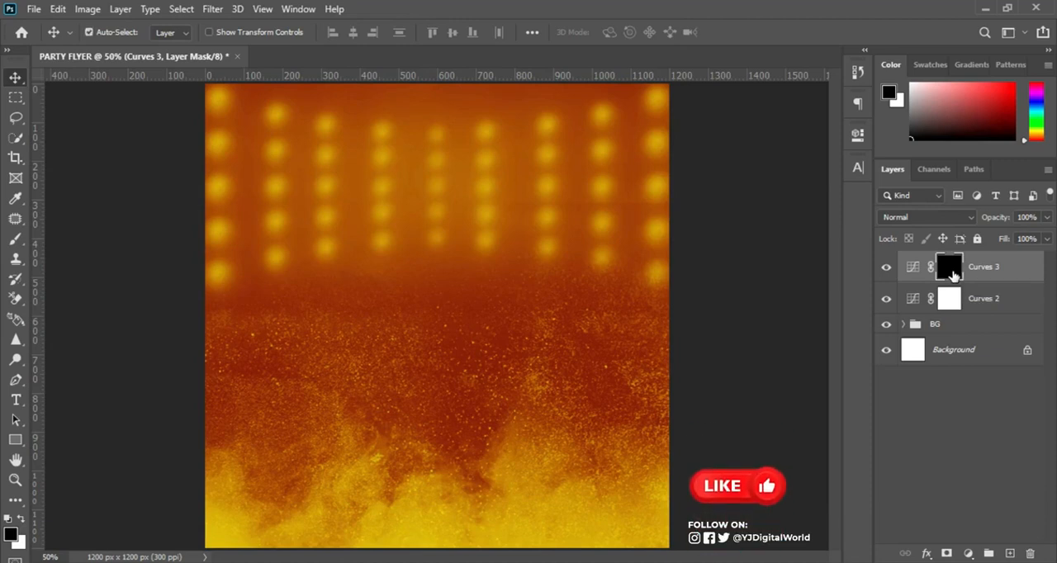
Compare the flyer with the fully masked Curves 3 layer switched on and off.
click(886, 271)
click(885, 271)
click(886, 271)
click(886, 271)
click(886, 271)
click(885, 271)
click(886, 271)
click(886, 271)
Apply a short vertical black-to-white linear gradient to the Curves 3 mask so only the canvas's lower edge is darkened.
click(954, 275)
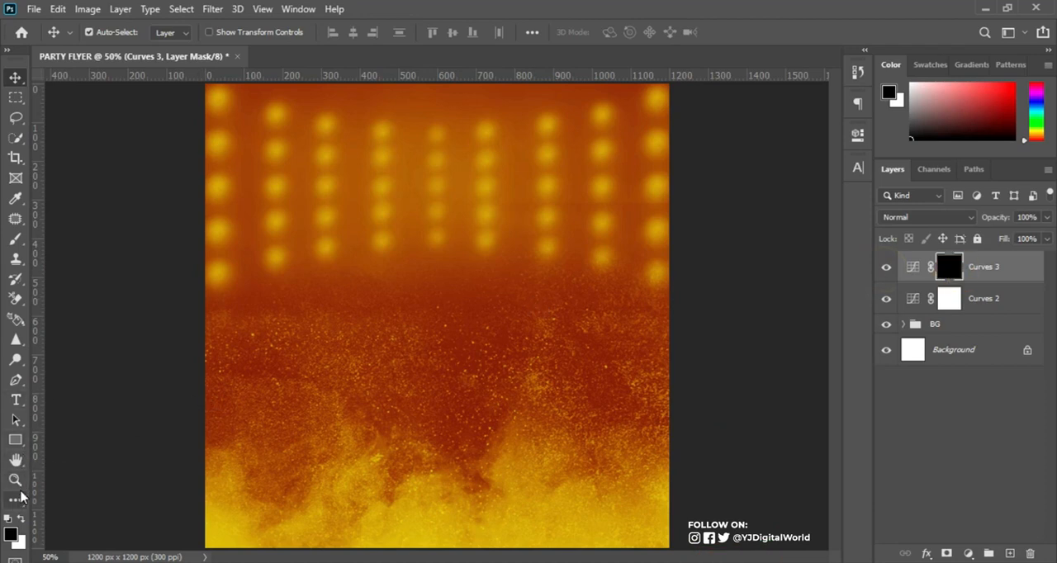
click(19, 496)
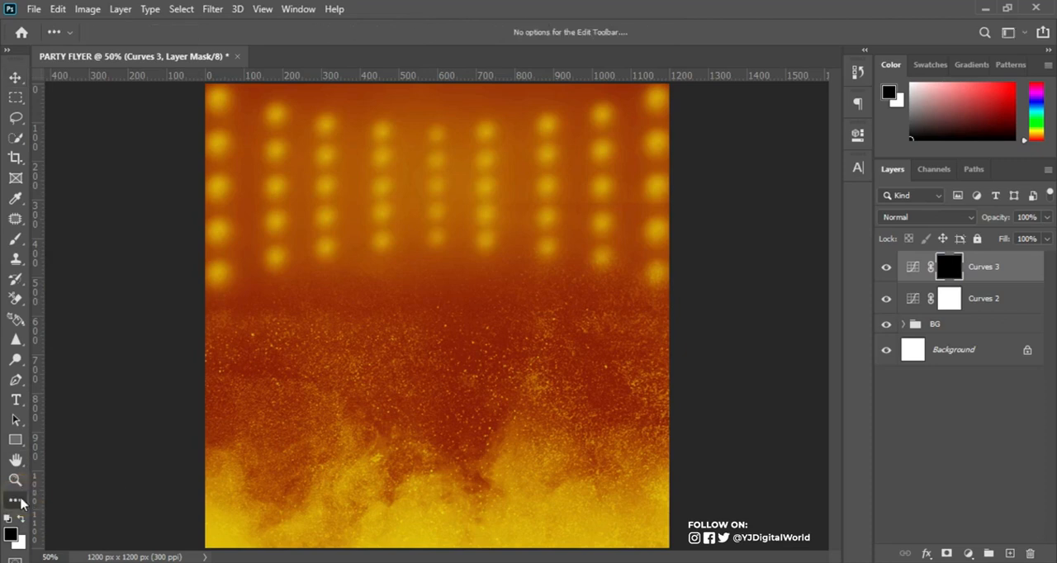
click(15, 300)
click(15, 319)
click(55, 319)
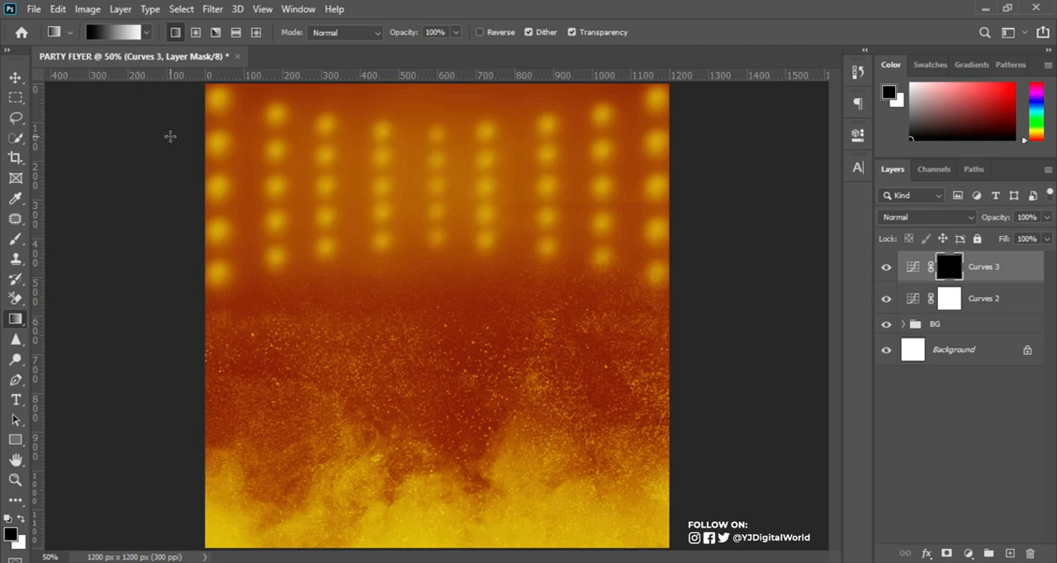
click(118, 37)
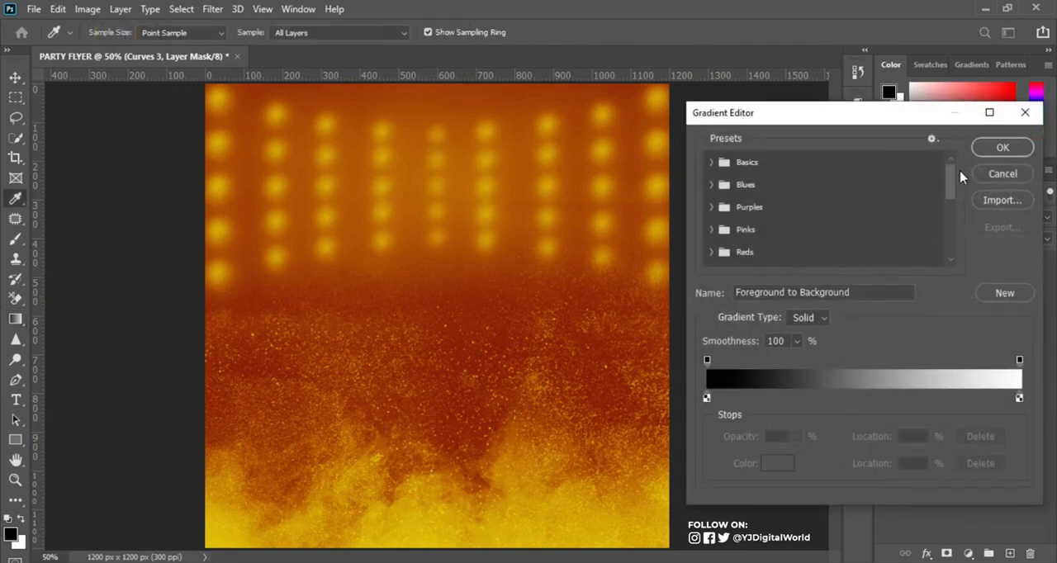
click(1003, 147)
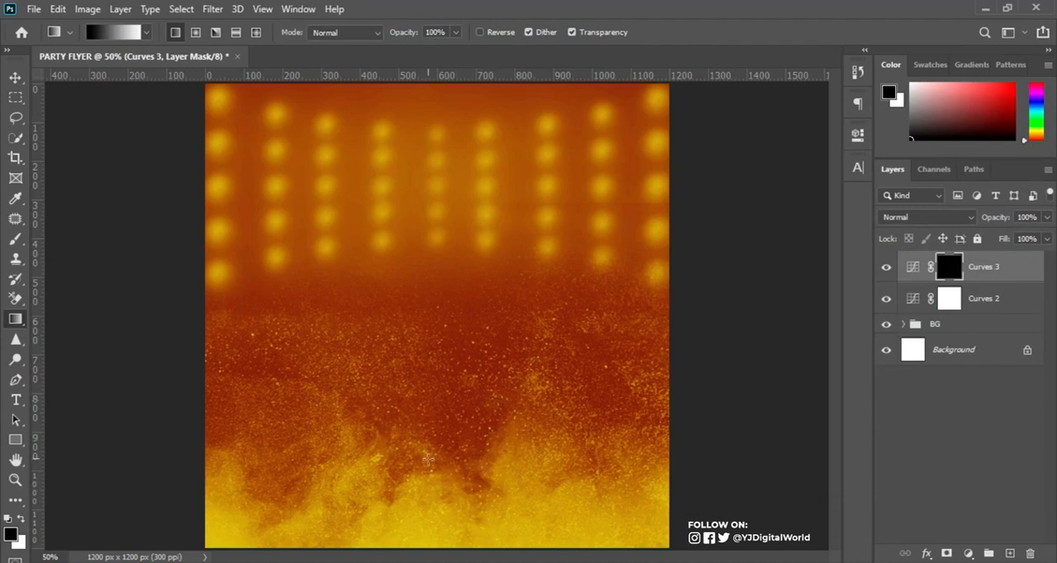
drag(431, 448, 431, 495)
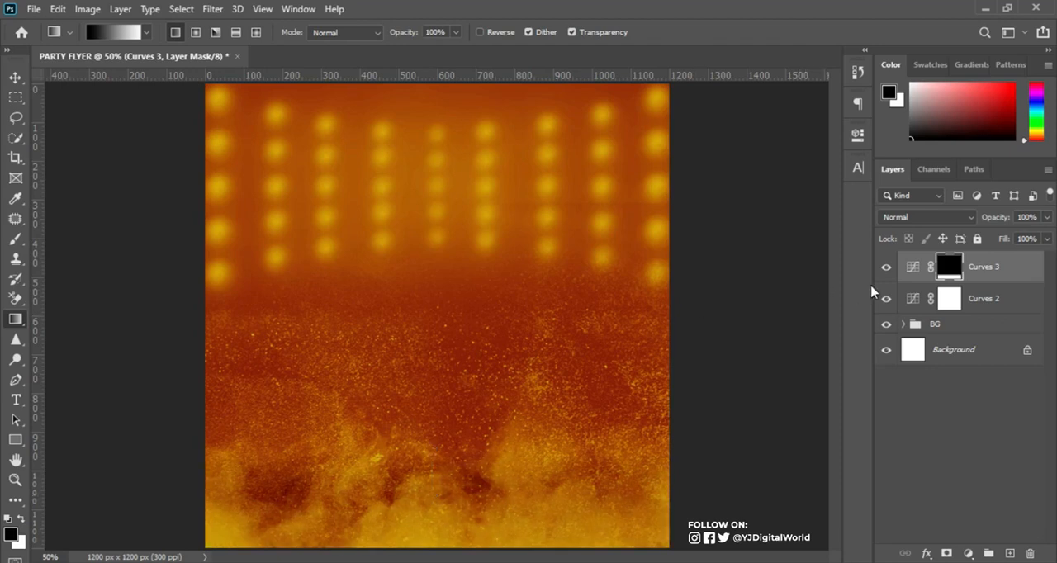
Compare the smoke along the canvas's lower edge with the gradient-masked Curves 3 layer shown and hidden.
click(886, 267)
click(887, 267)
click(886, 267)
click(886, 270)
click(887, 269)
click(886, 270)
key(v)
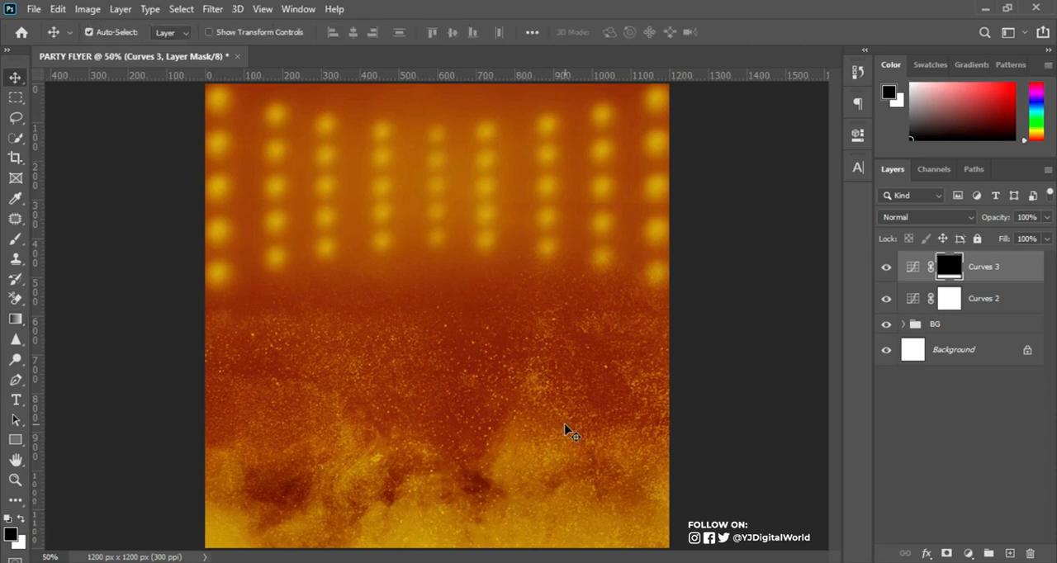
click(887, 267)
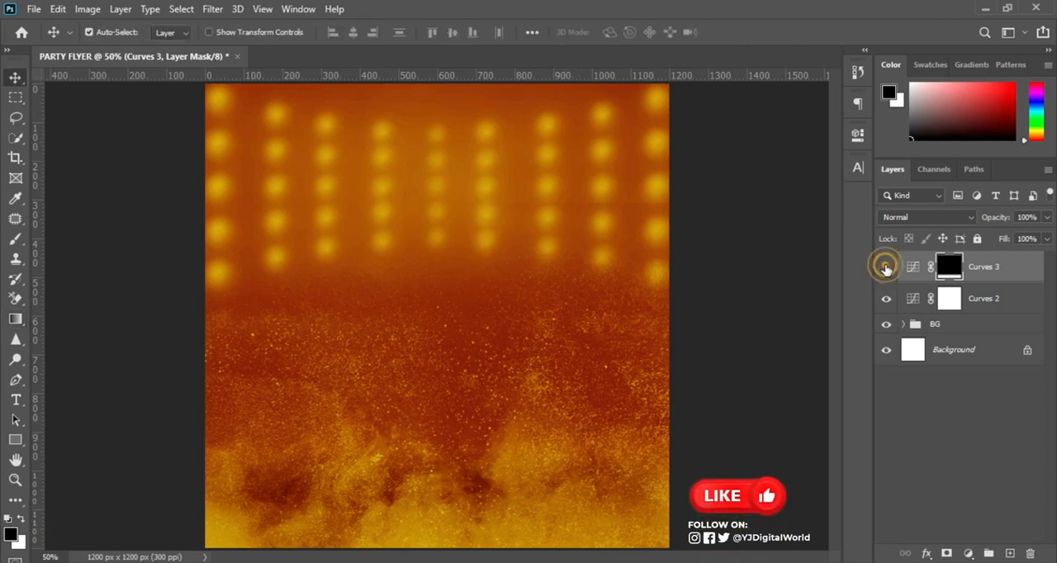
click(886, 267)
click(887, 267)
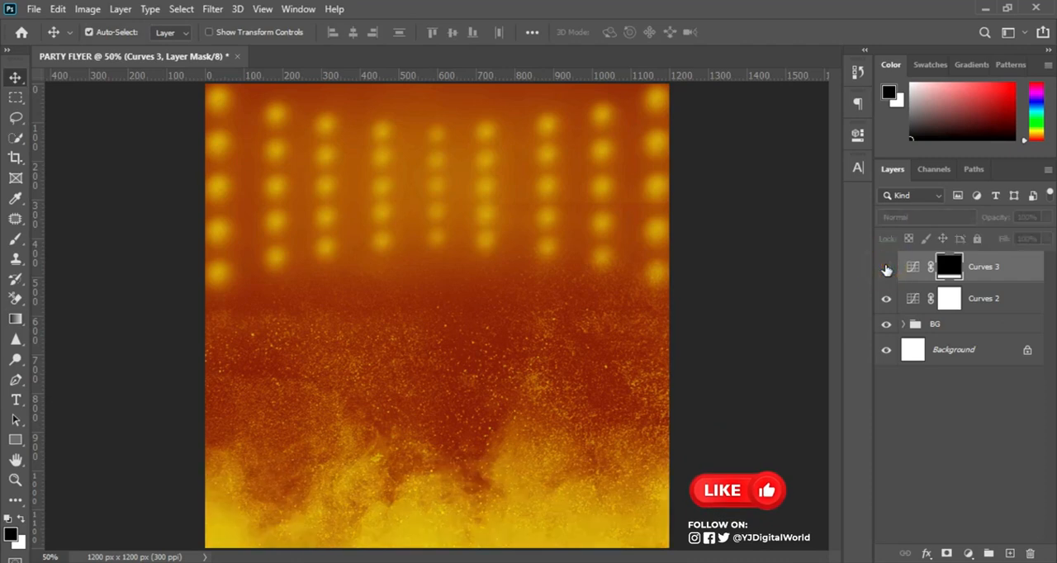
click(886, 266)
click(886, 266)
click(887, 267)
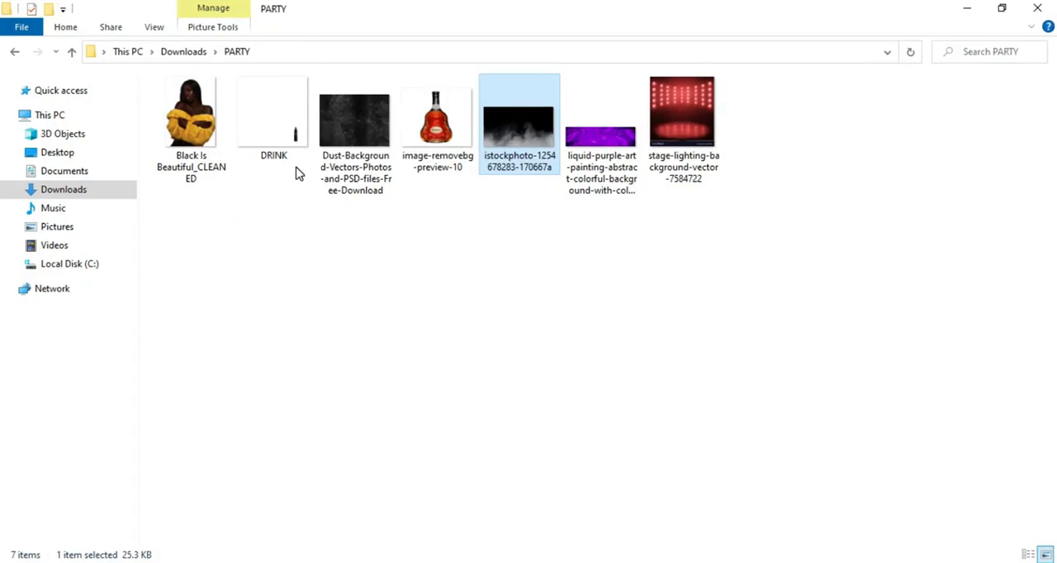
Place the Black Is Beautiful_CLEANED image above Curves 3 and shift the woman toward the canvas's right edge.
drag(192, 122, 635, 562)
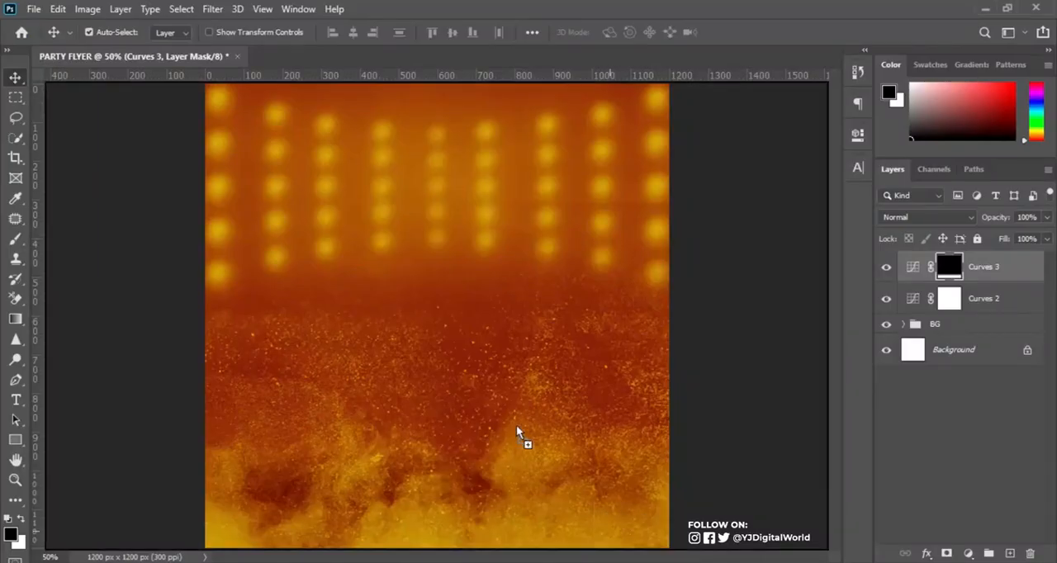
drag(515, 432, 511, 423)
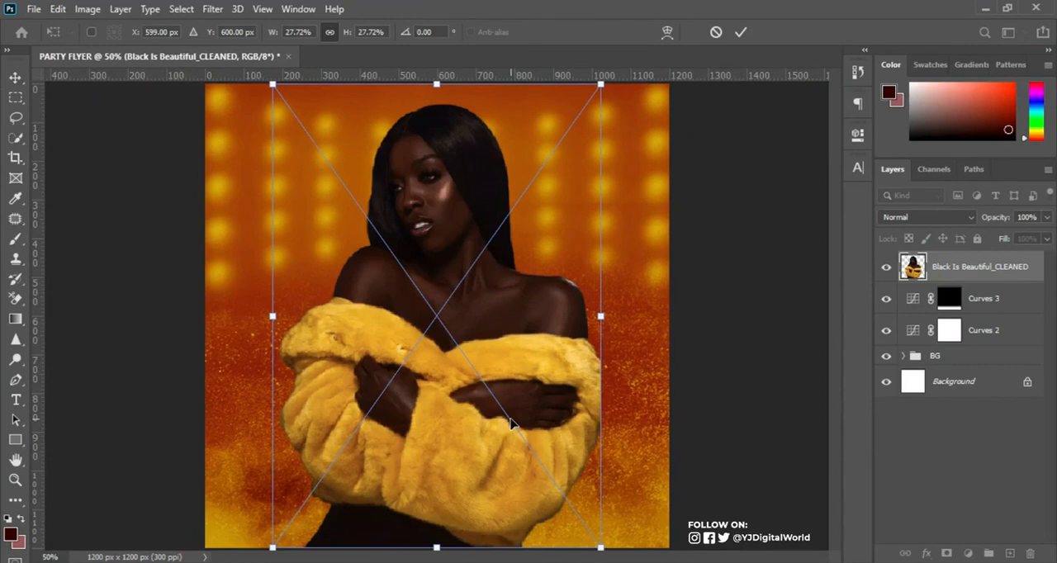
drag(474, 439, 567, 436)
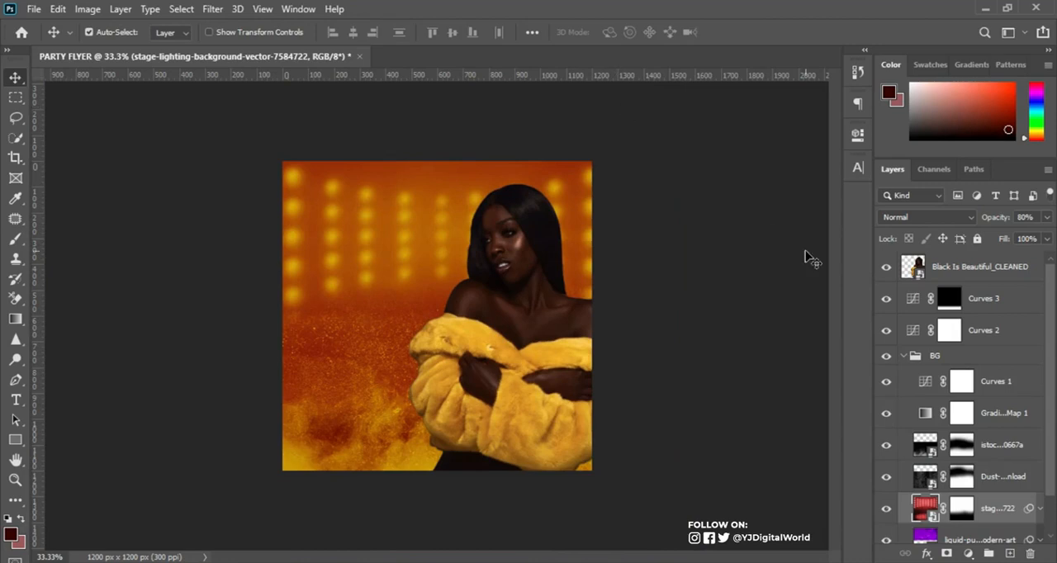
Add a layer mask to the woman's layer and fade her lower body into the smoke with a black-to-white linear gradient.
click(903, 358)
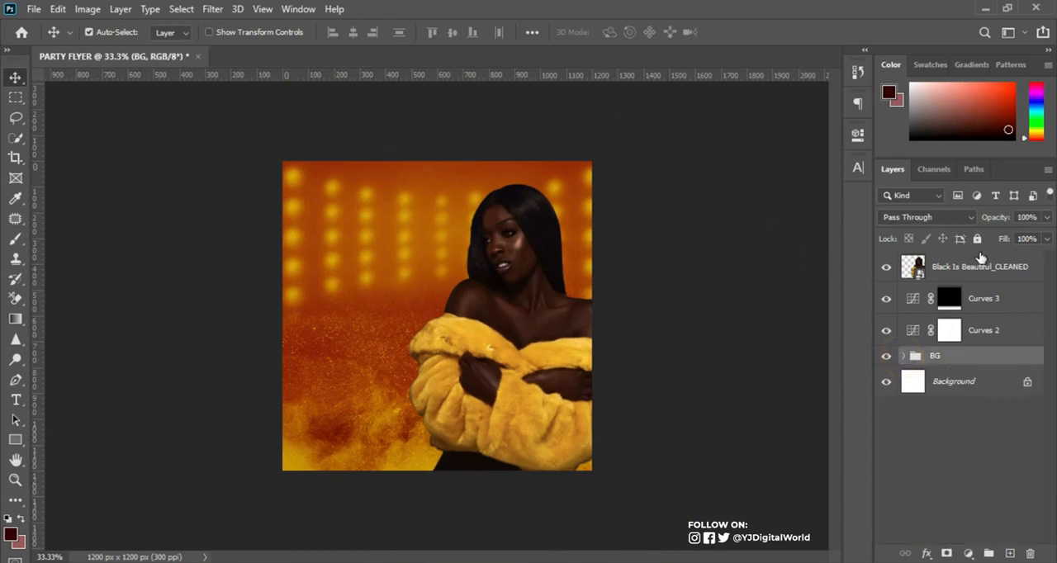
click(973, 270)
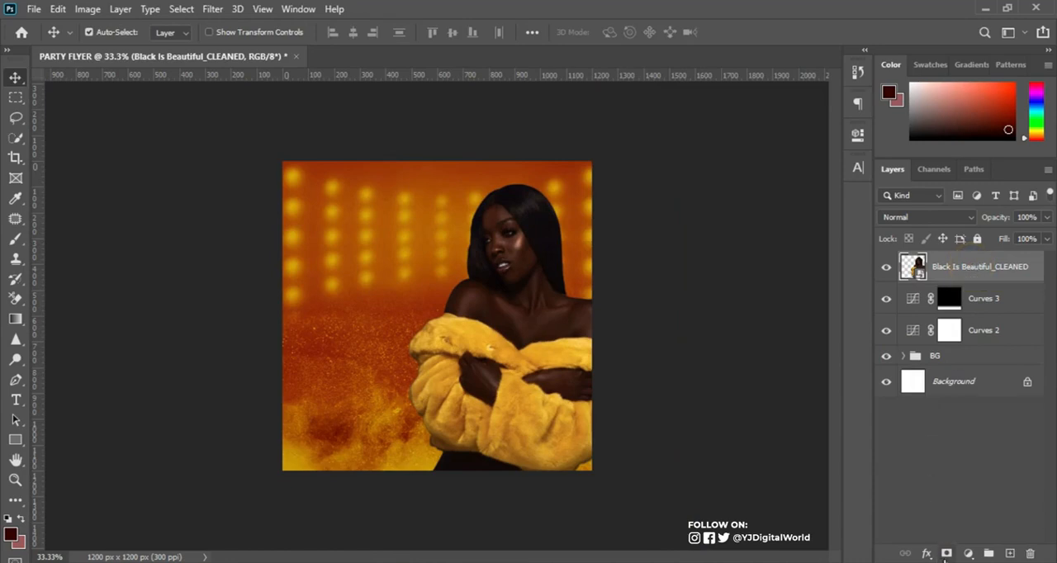
click(946, 554)
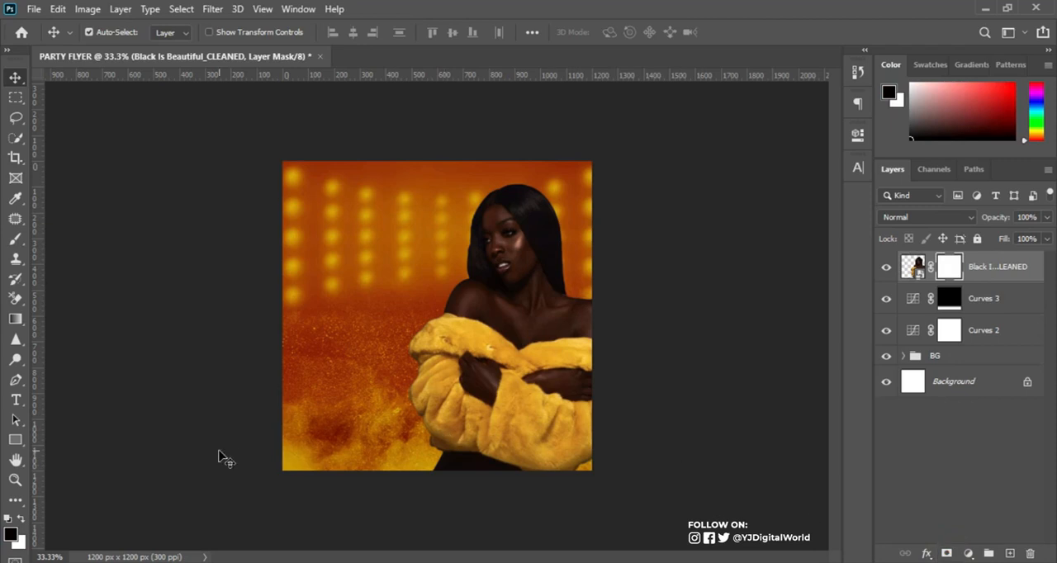
click(15, 319)
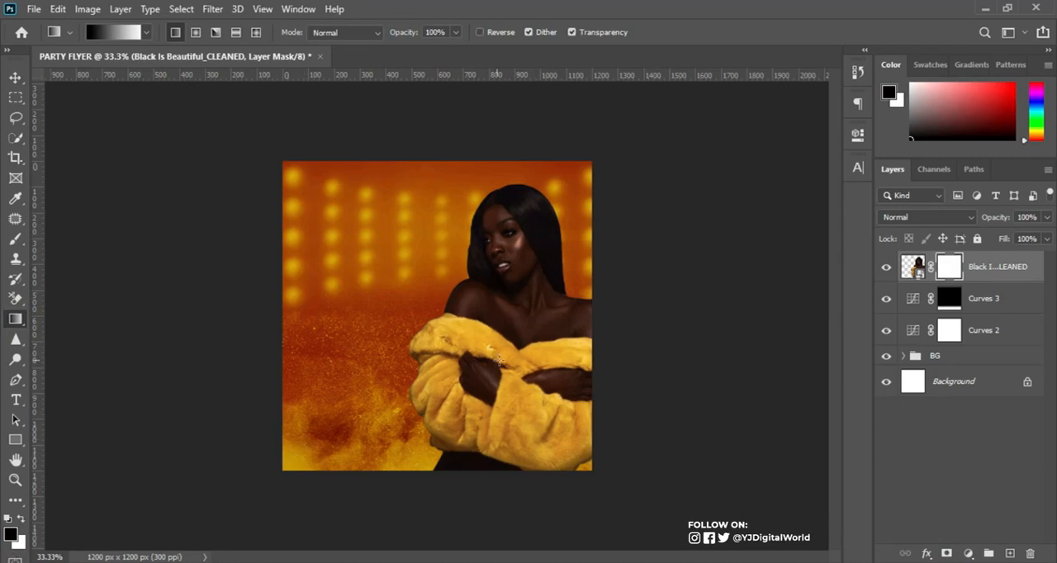
drag(512, 424, 507, 352)
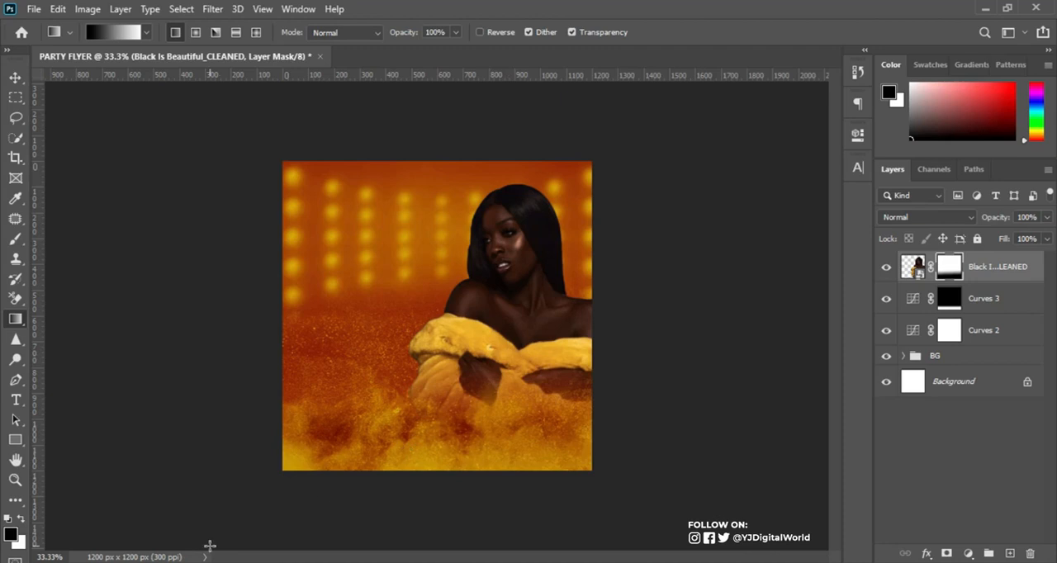
key(ctrl+0)
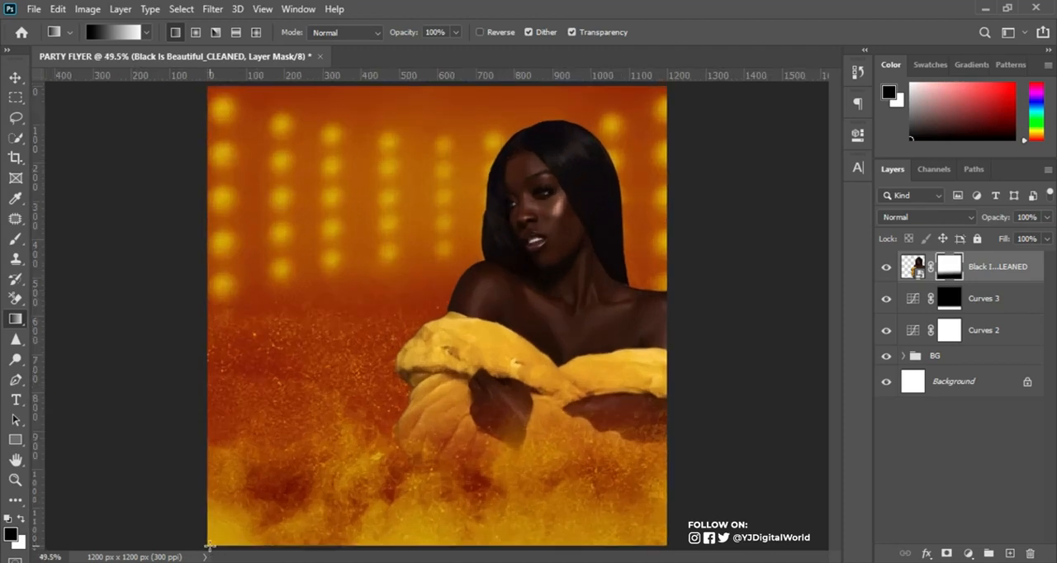
key(ctrl+plus)
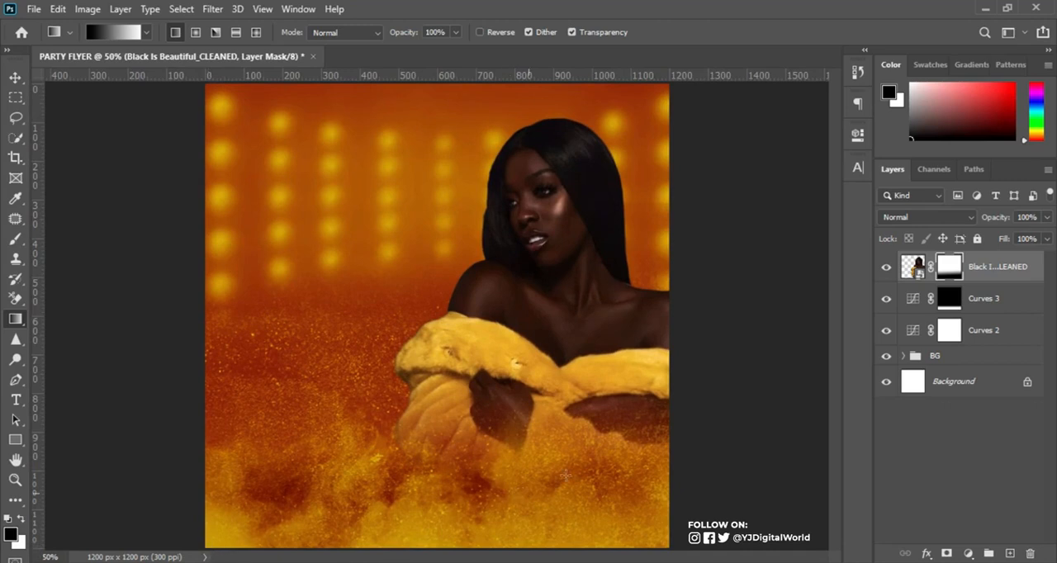
click(887, 268)
click(887, 269)
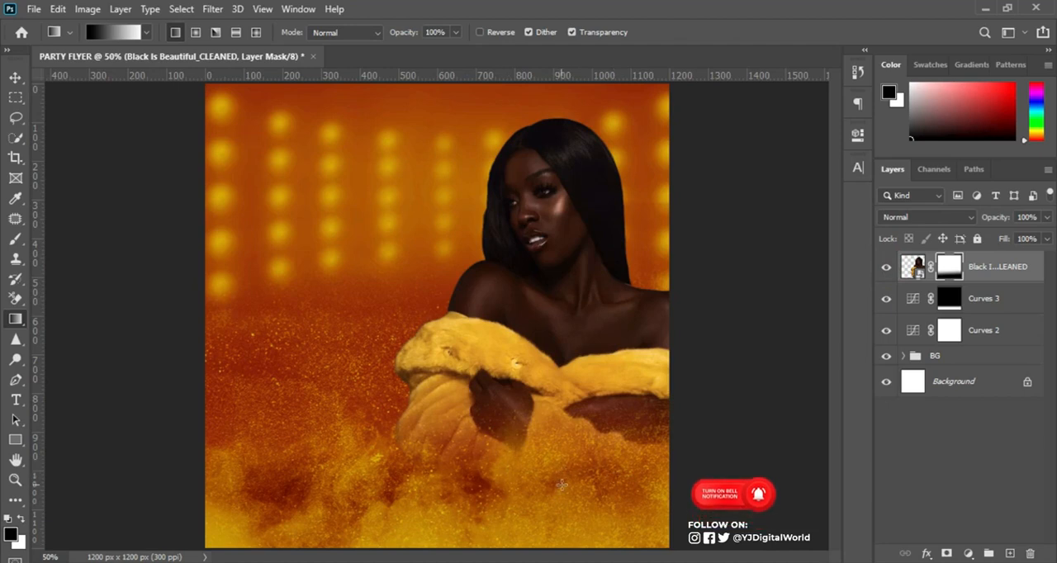
Add a Curves adjustment clipped to the woman's layer and raise the middle of the RGB curve to brighten her.
click(15, 77)
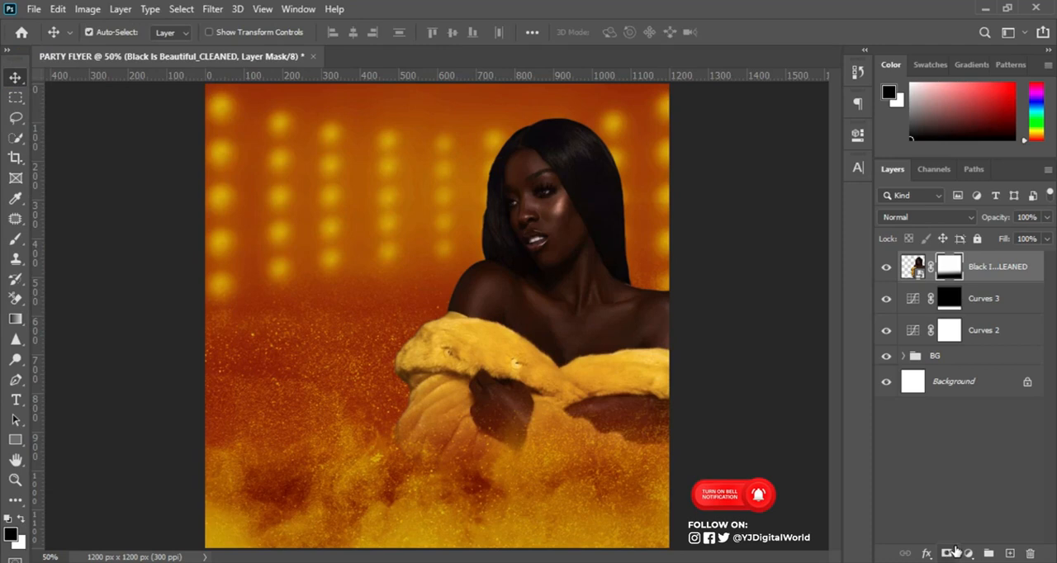
click(968, 554)
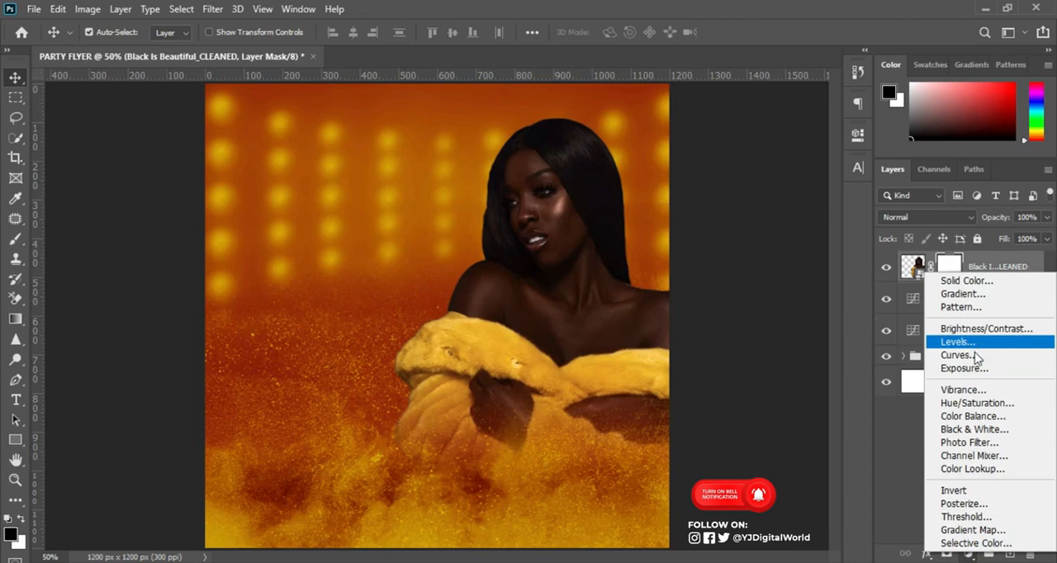
click(966, 355)
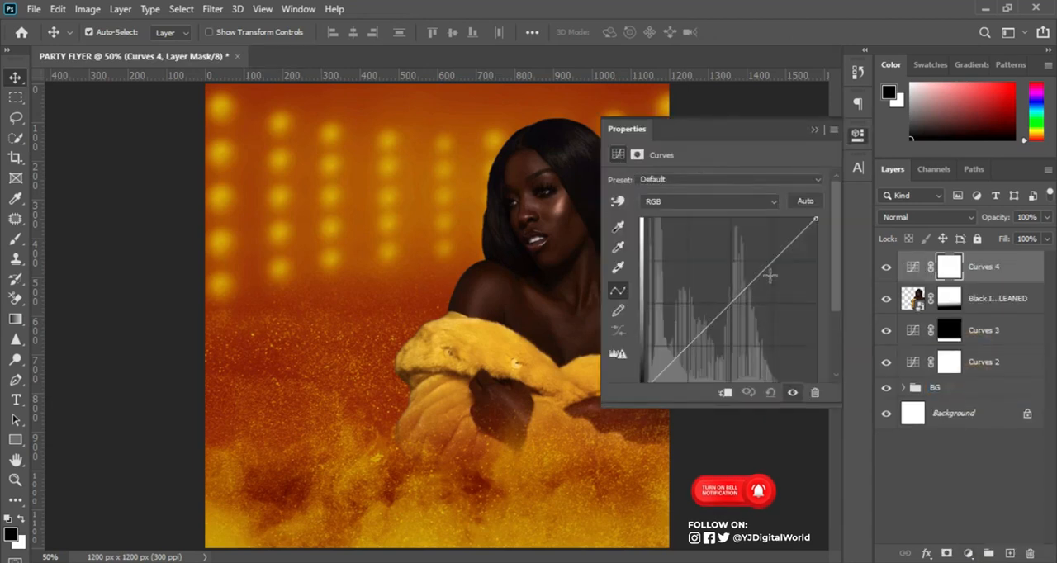
drag(745, 286, 732, 284)
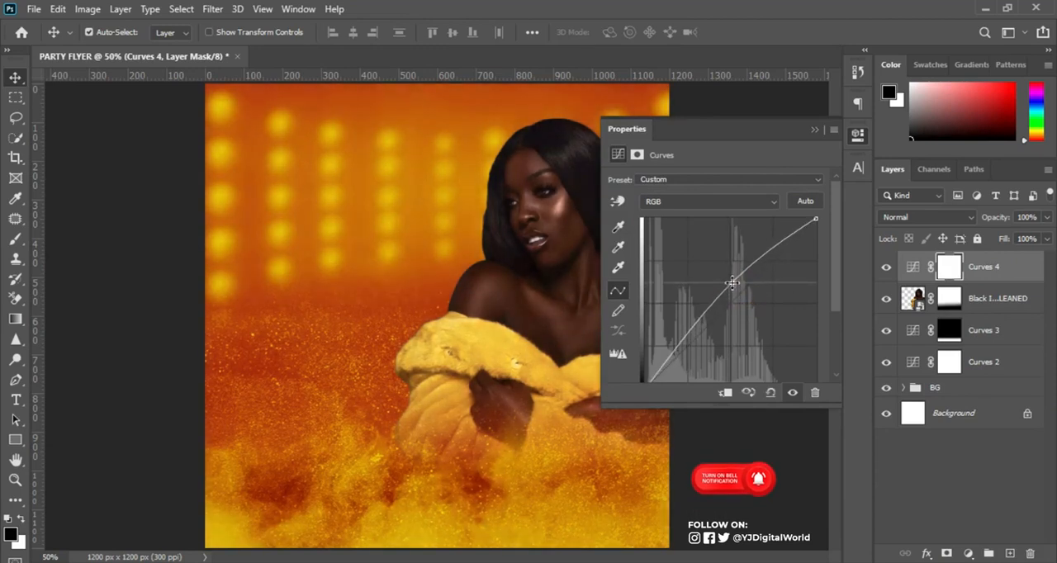
click(726, 393)
drag(836, 272, 839, 312)
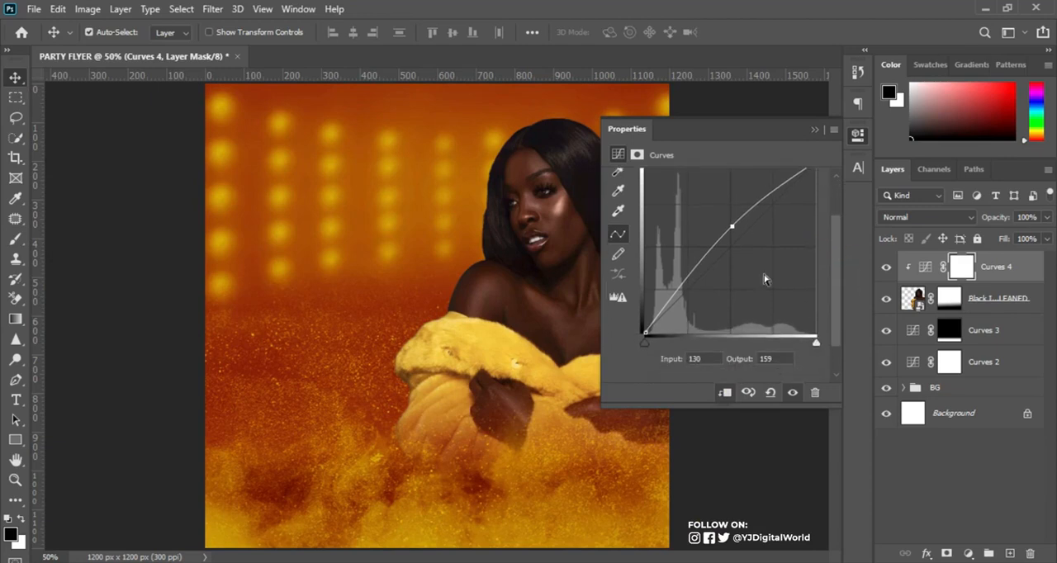
drag(736, 227, 725, 220)
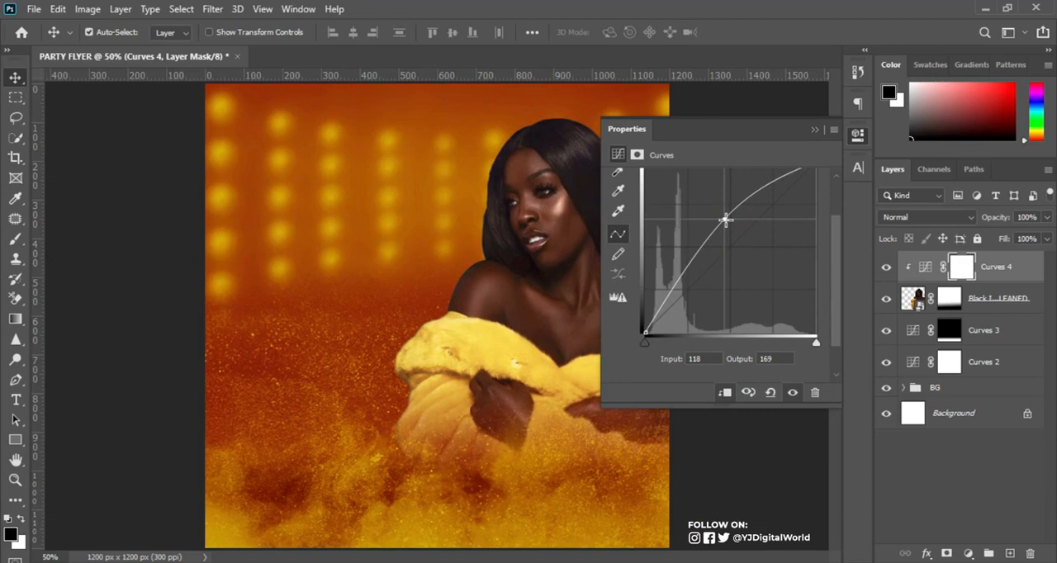
mouse_move(725, 220)
mouse_down()
mouse_move(713, 236)
mouse_move(715, 226)
mouse_up()
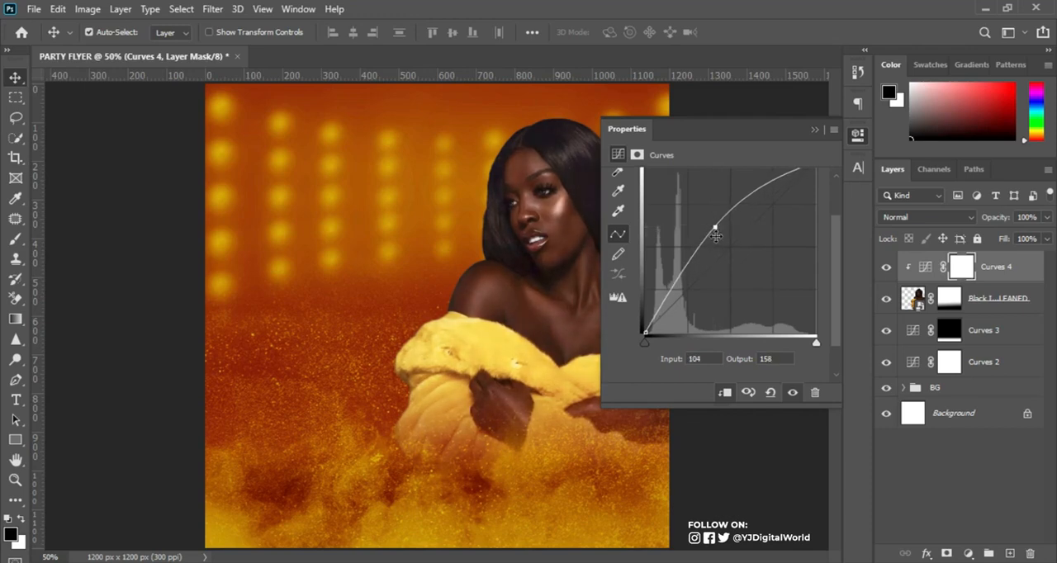
Set the Curves 4 point to input 147 and output 216, and compare the woman with the adjustment hidden and shown.
click(703, 360)
text(147)
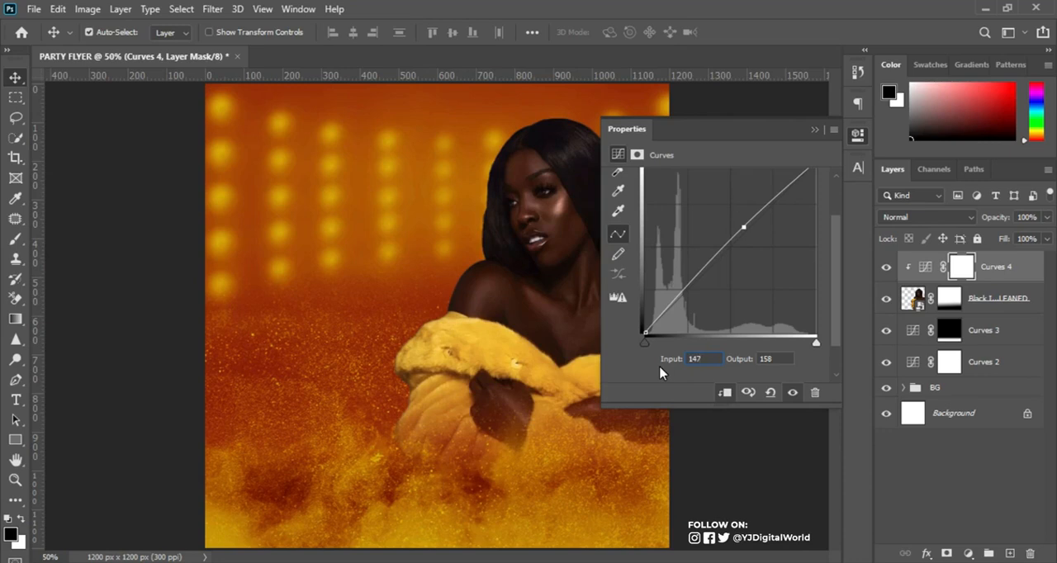
click(780, 359)
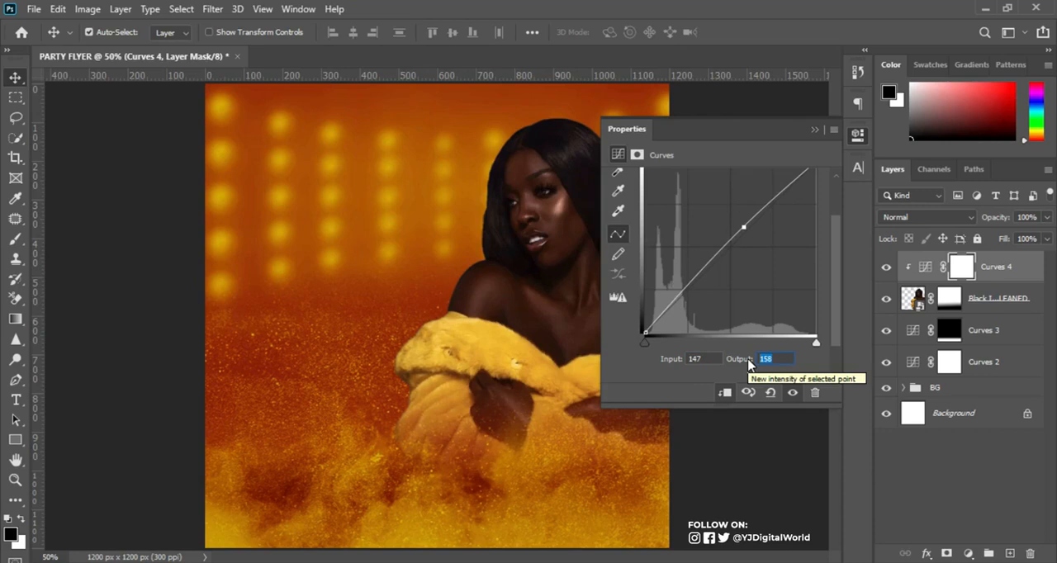
text(216)
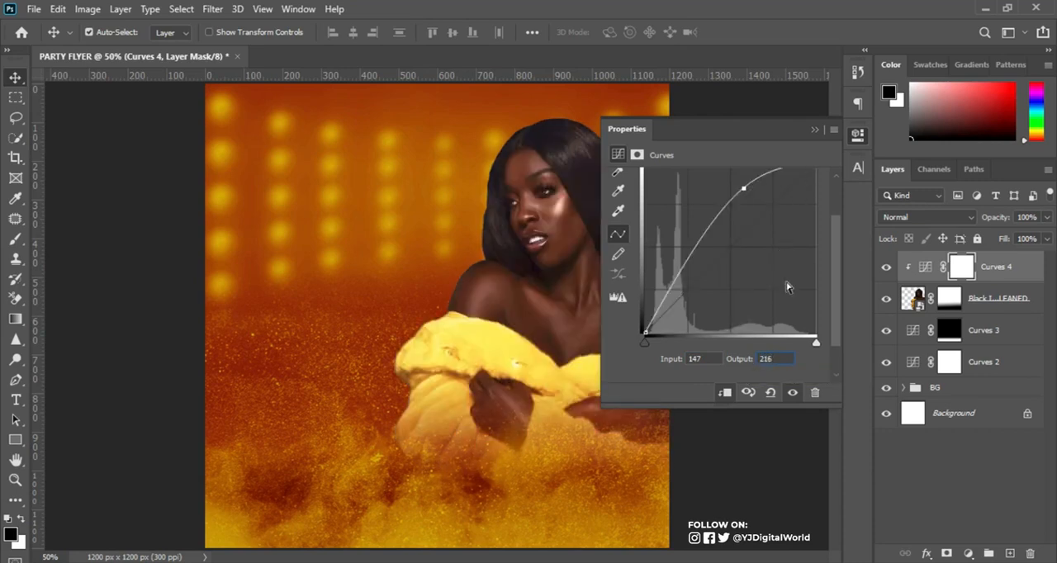
click(815, 130)
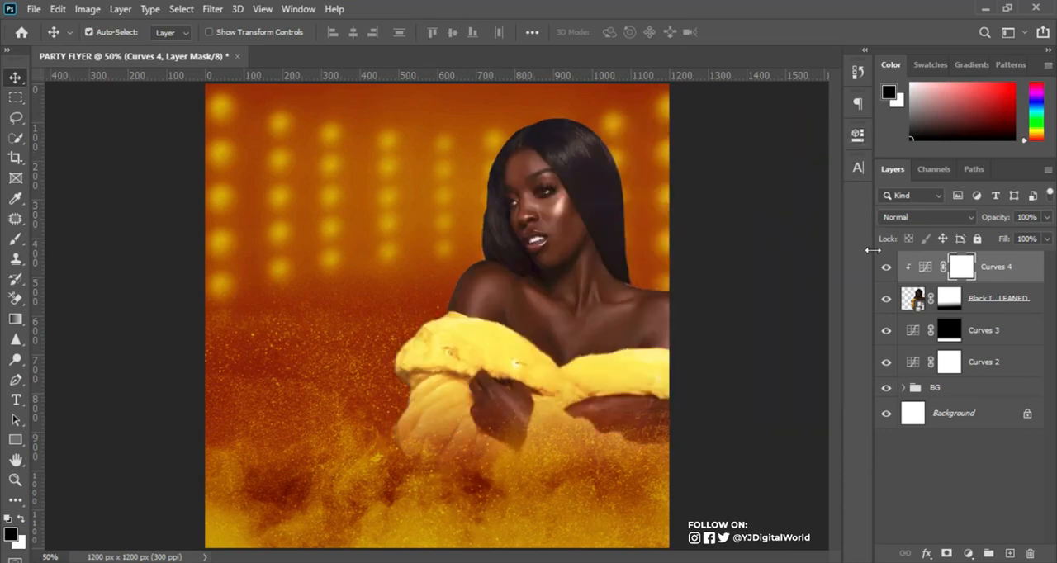
click(887, 268)
click(887, 269)
On a new layer above Curves 4, dab a soft 400 px golden glow, sampled from the stage background, over the woman's hair beside her neck.
click(1006, 553)
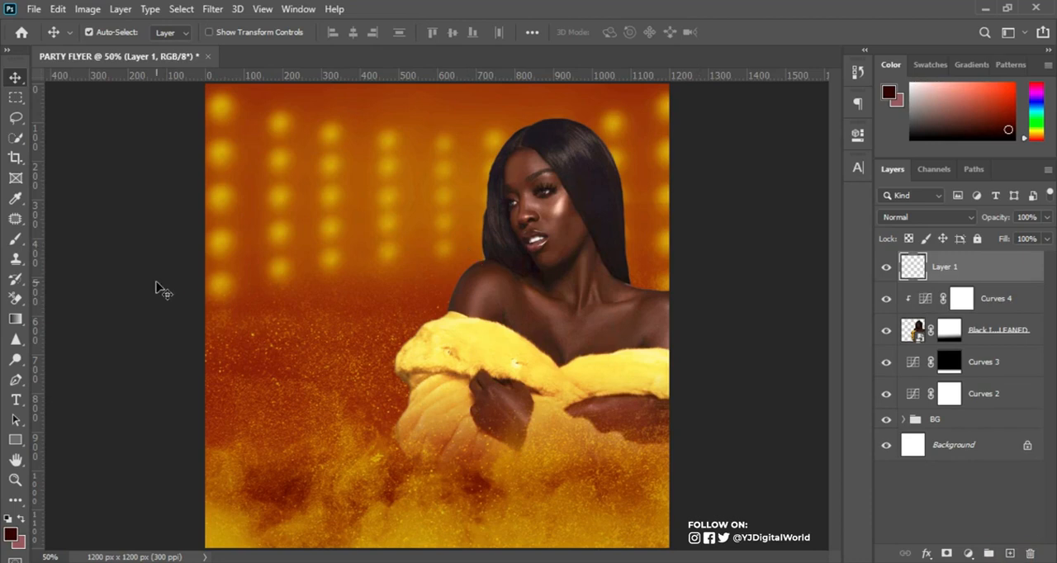
click(15, 241)
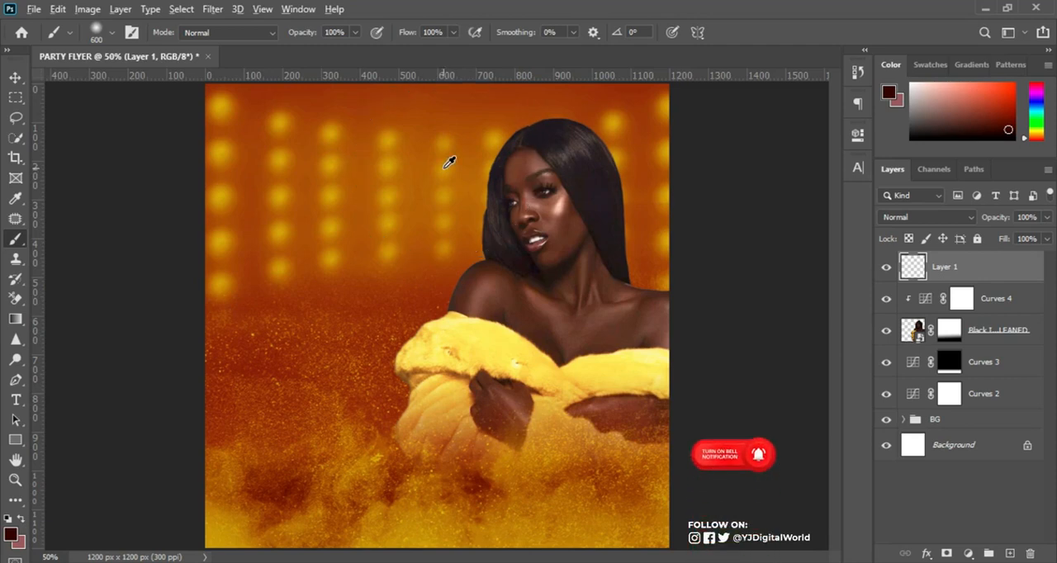
alt+click(446, 167)
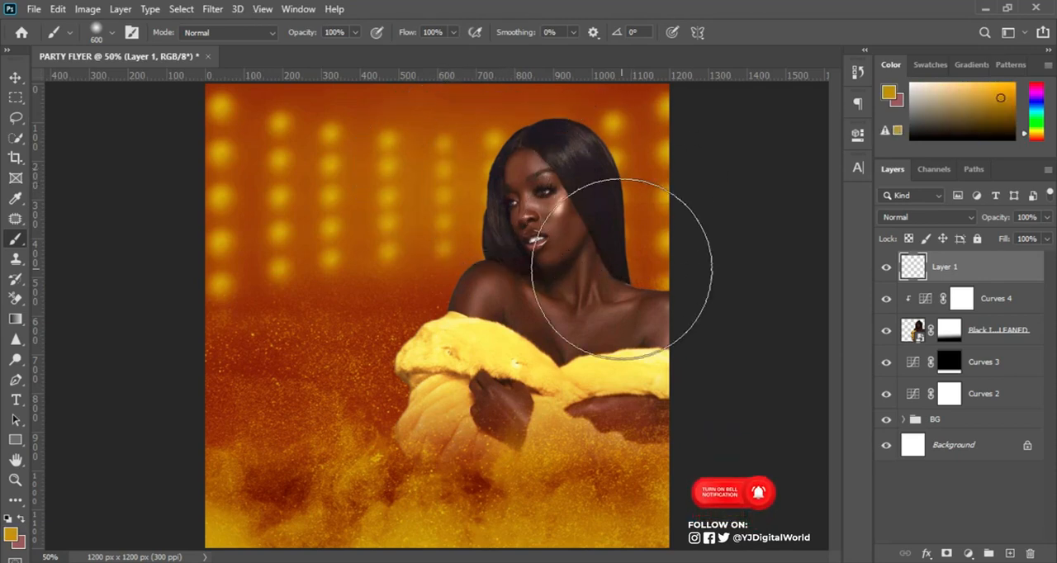
key(bracketleft)
key(bracketleft)
key(bracketleft)
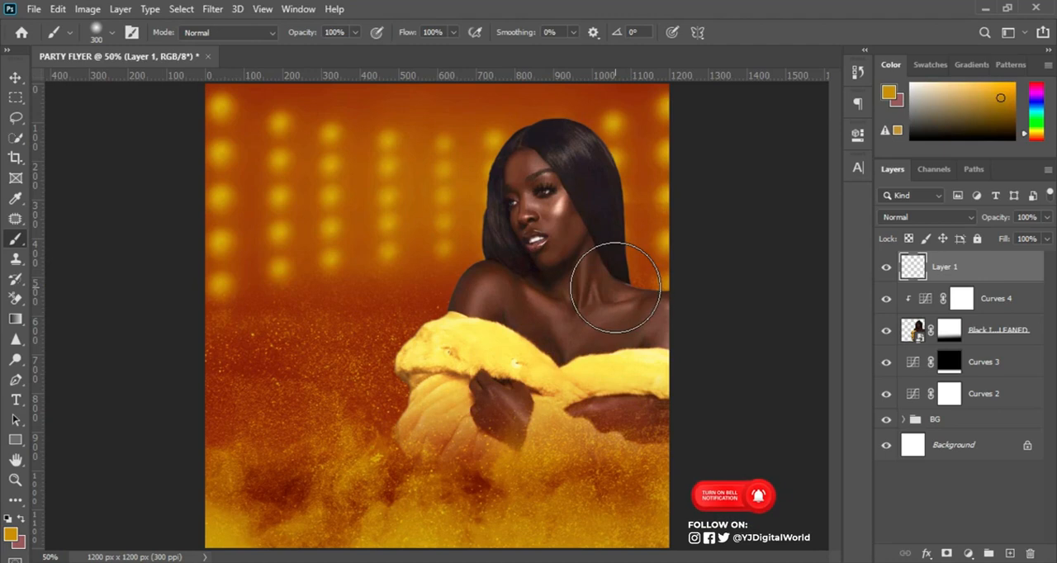
key(bracketleft)
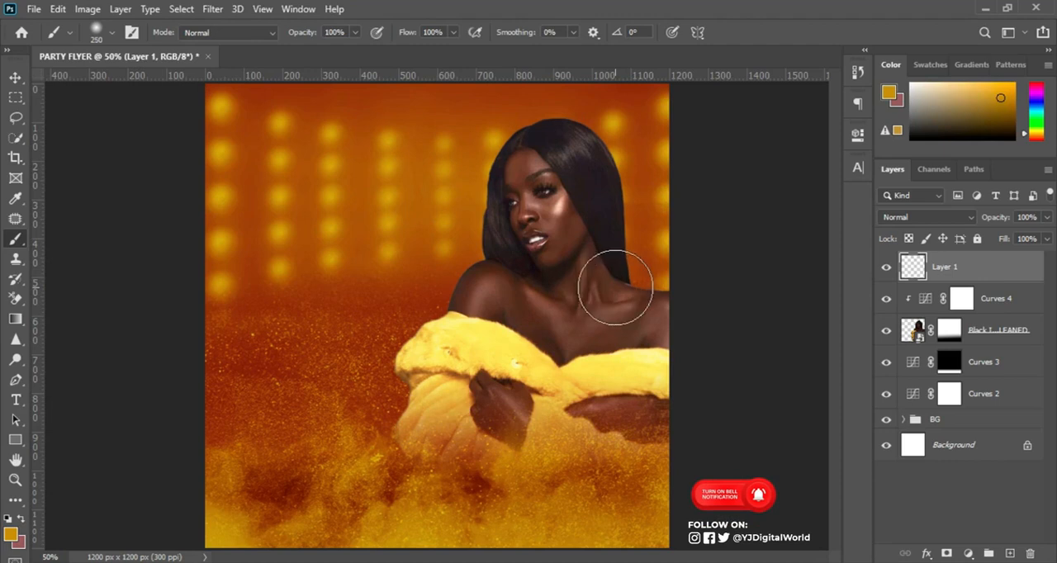
key(bracketright)
key(bracketleft)
key(bracketright)
key(bracketleft)
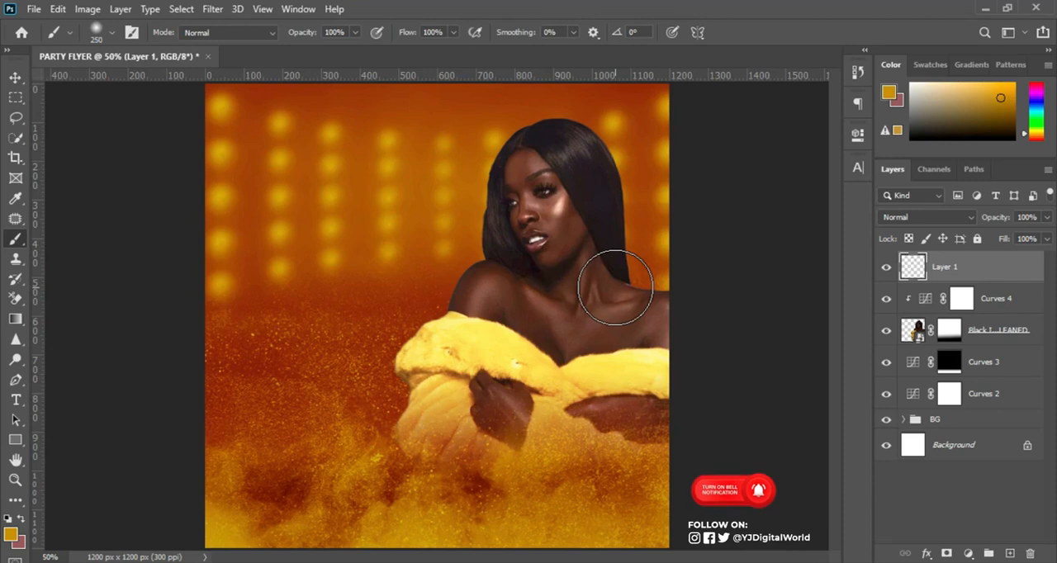
key(bracketleft)
key(bracketright)
key(bracketright)
key(bracketright)
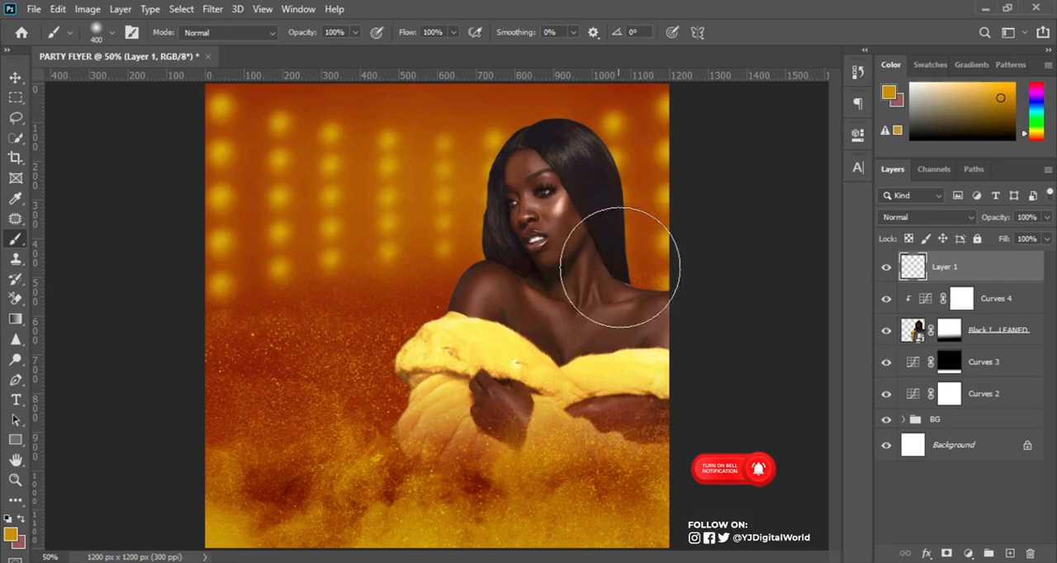
click(613, 253)
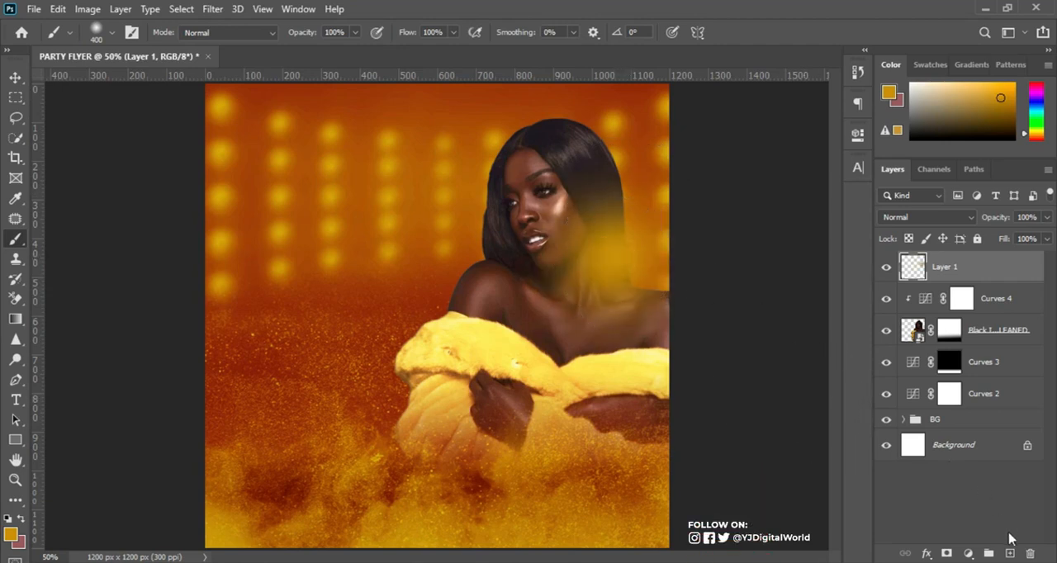
Dab a second golden glow on a new layer over the hair above her other shoulder, and set both glow layers to Screen.
click(1008, 555)
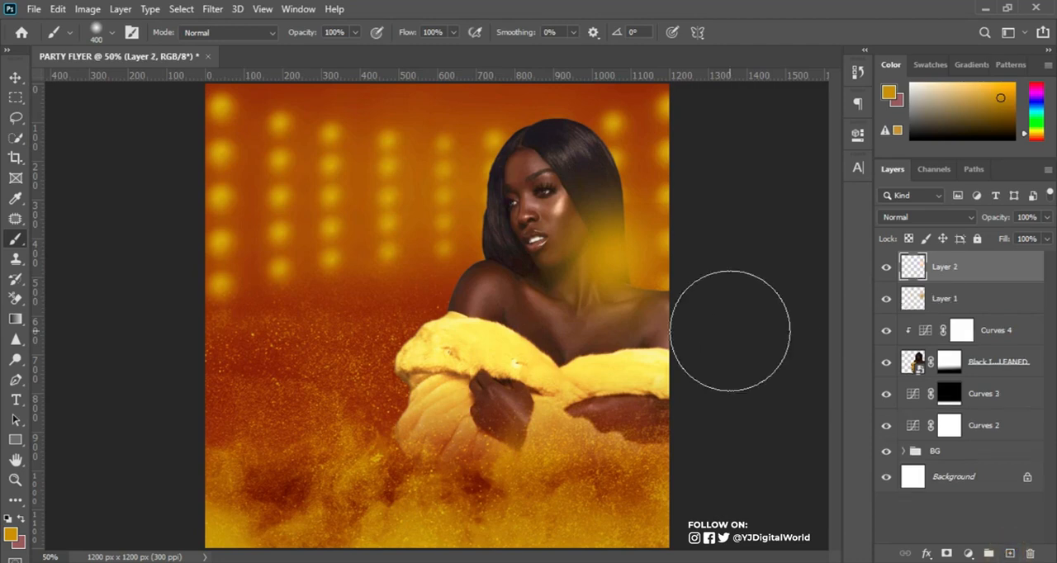
click(476, 254)
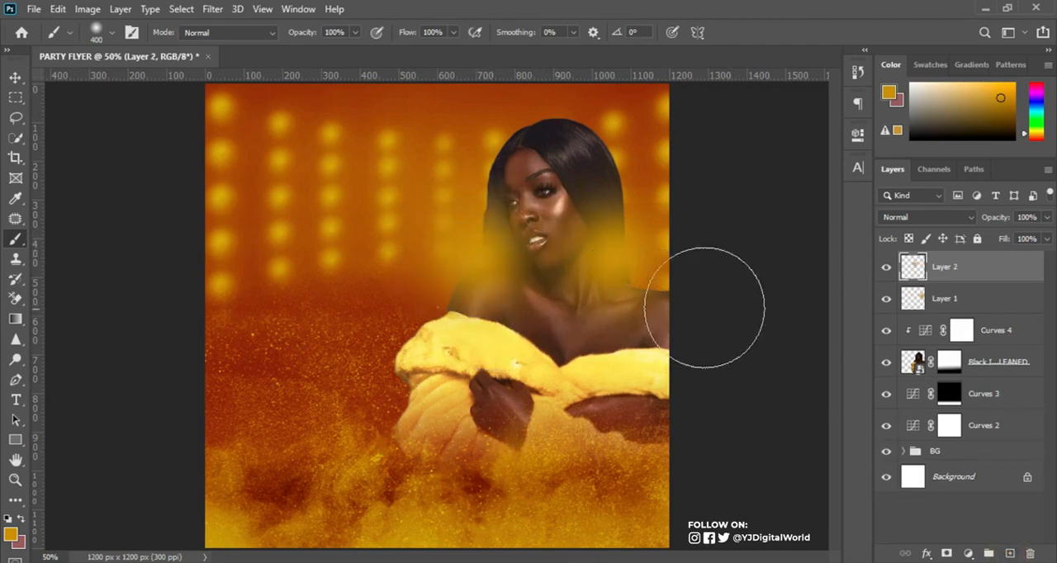
click(954, 222)
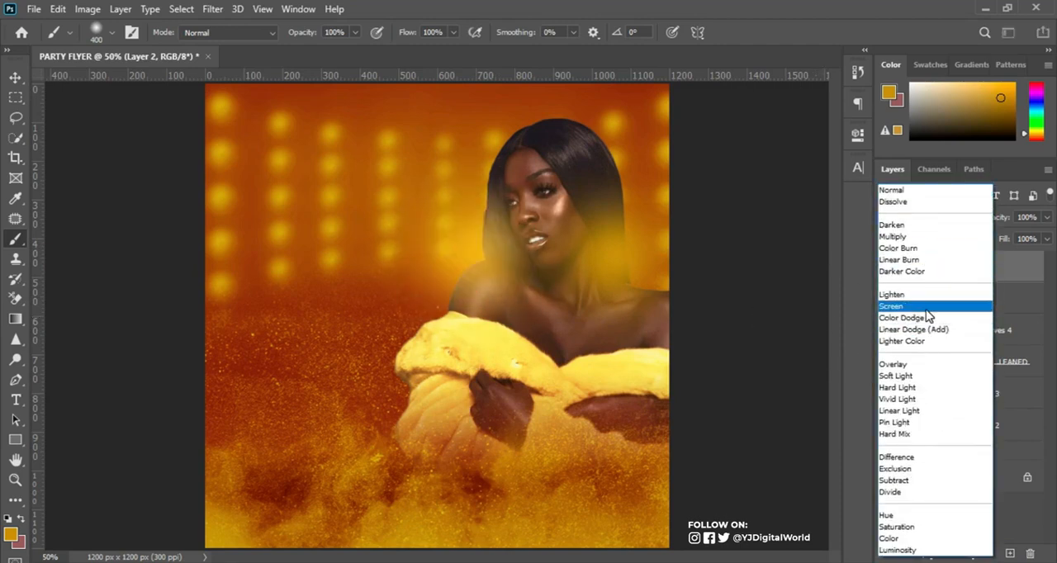
click(928, 306)
click(947, 297)
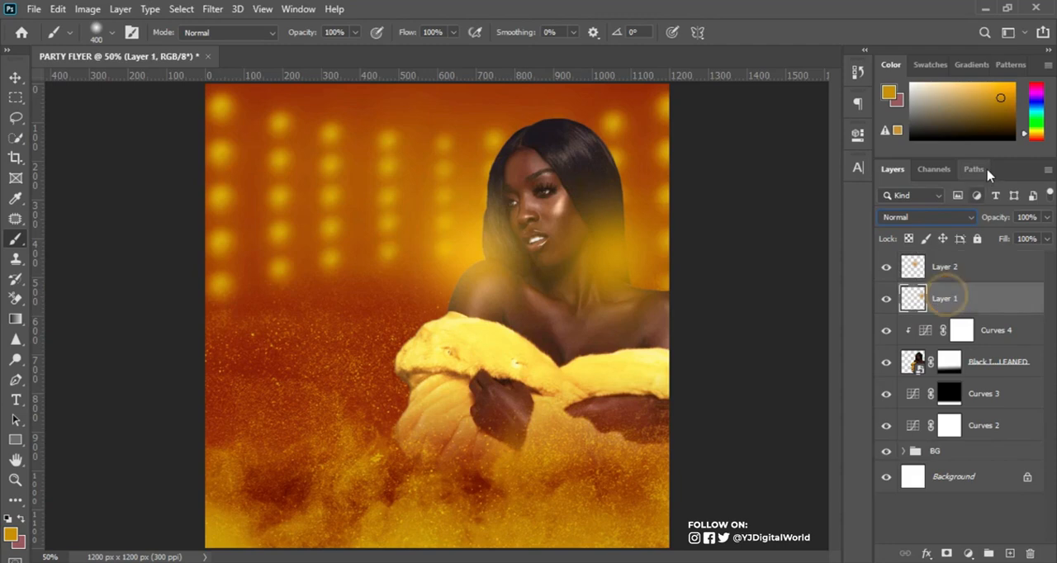
click(954, 219)
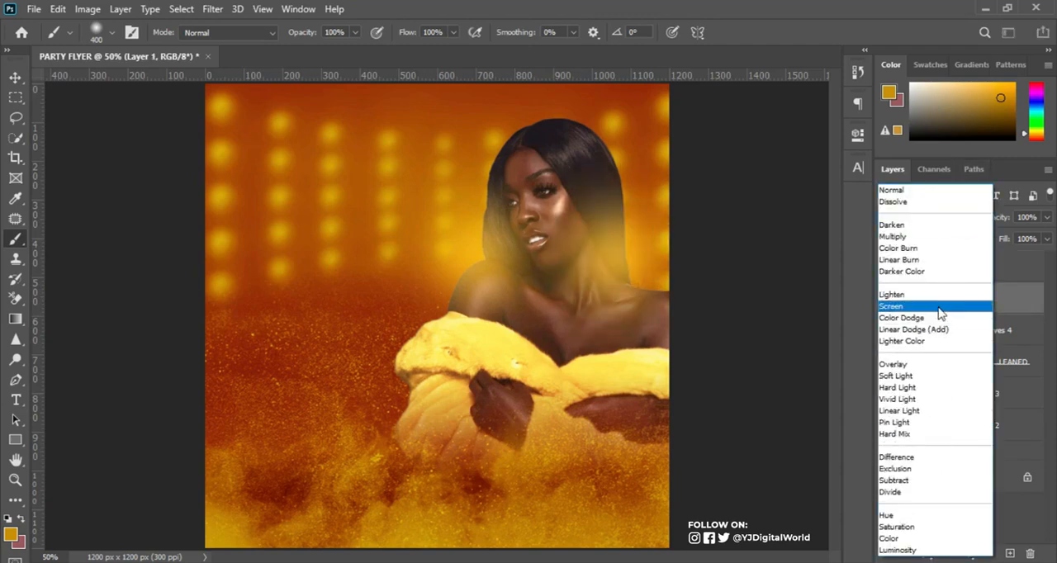
click(937, 307)
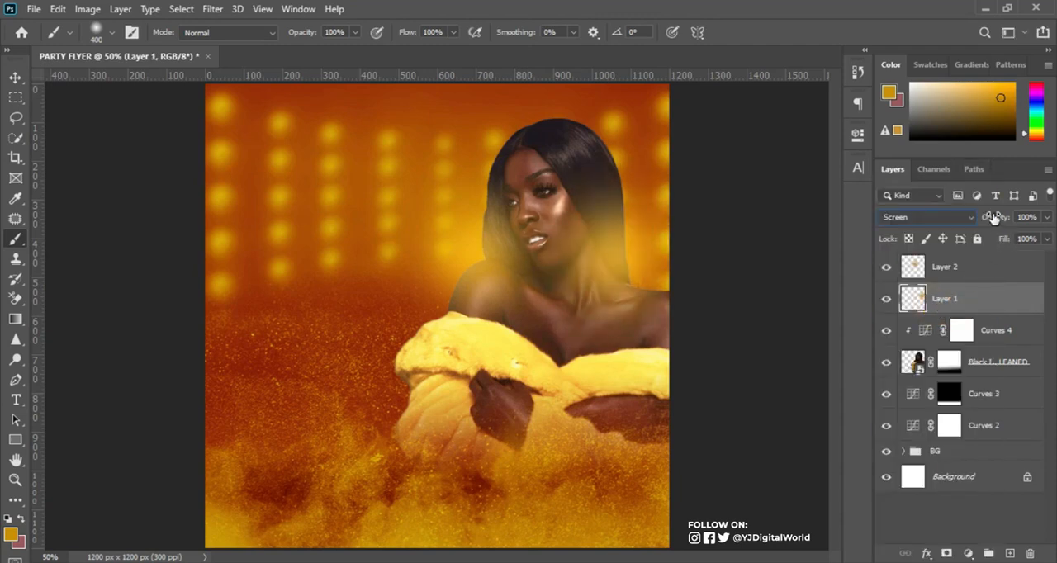
Lower Layer 2's opacity to 96% and slightly enlarge and reposition its glow with Free Transform.
mouse_move(1003, 217)
mouse_down()
mouse_move(983, 216)
mouse_move(995, 217)
mouse_up()
click(995, 268)
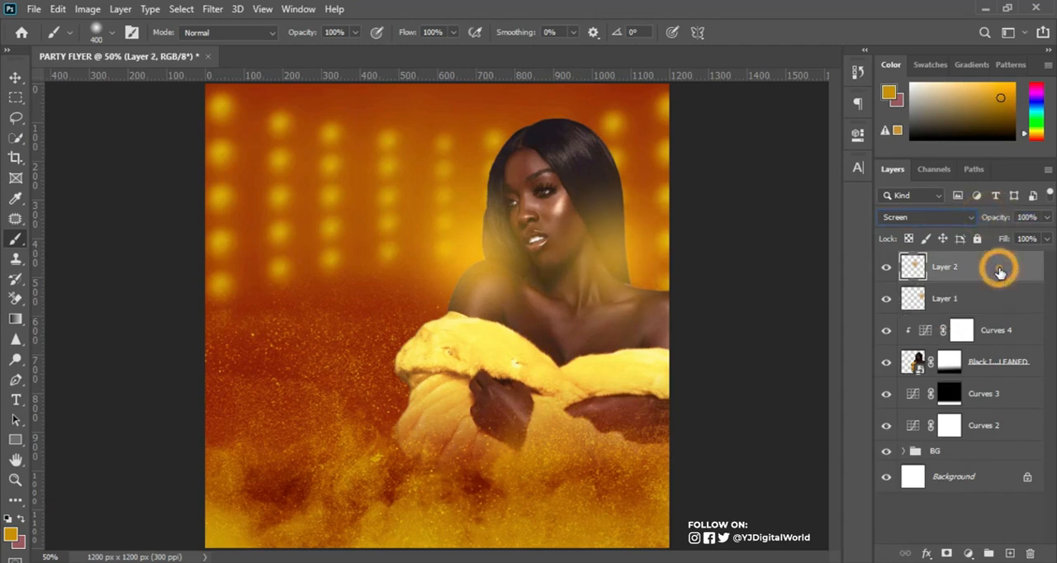
drag(997, 221, 993, 222)
key(ctrl+t)
drag(600, 129, 626, 103)
mouse_move(536, 297)
mouse_down()
mouse_move(519, 276)
mouse_move(527, 284)
mouse_up()
double_click(527, 284)
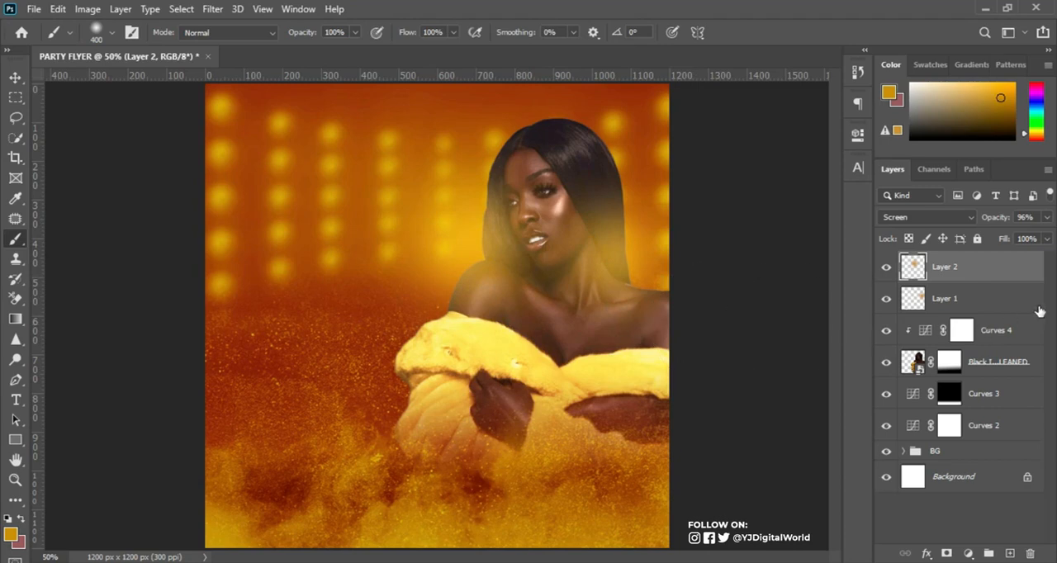
Group Layer 2, Layer 1, Curves 4 and the woman's layer, and name the group "model".
click(997, 279)
shift+click(1021, 368)
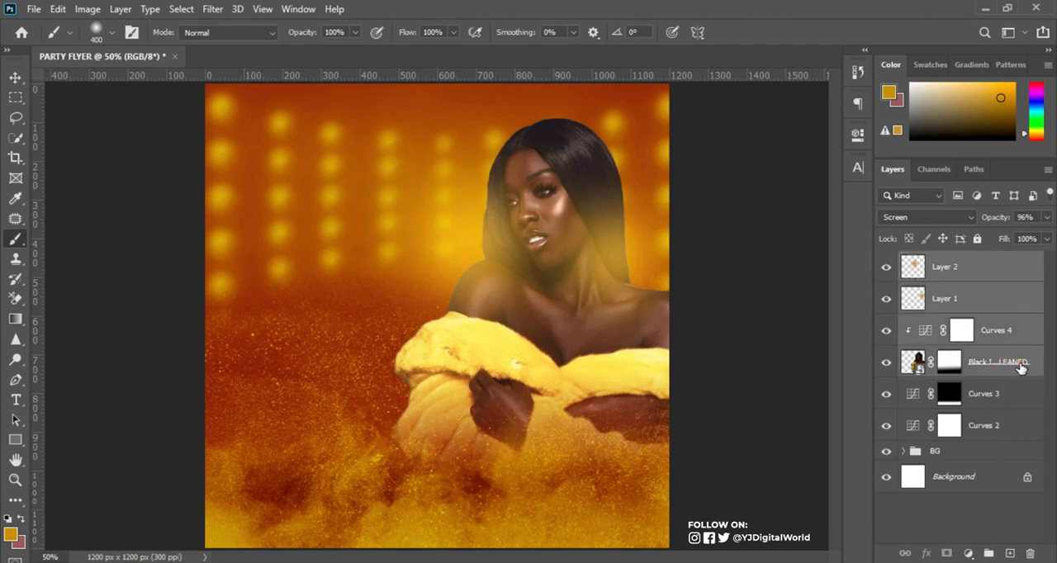
click(980, 269)
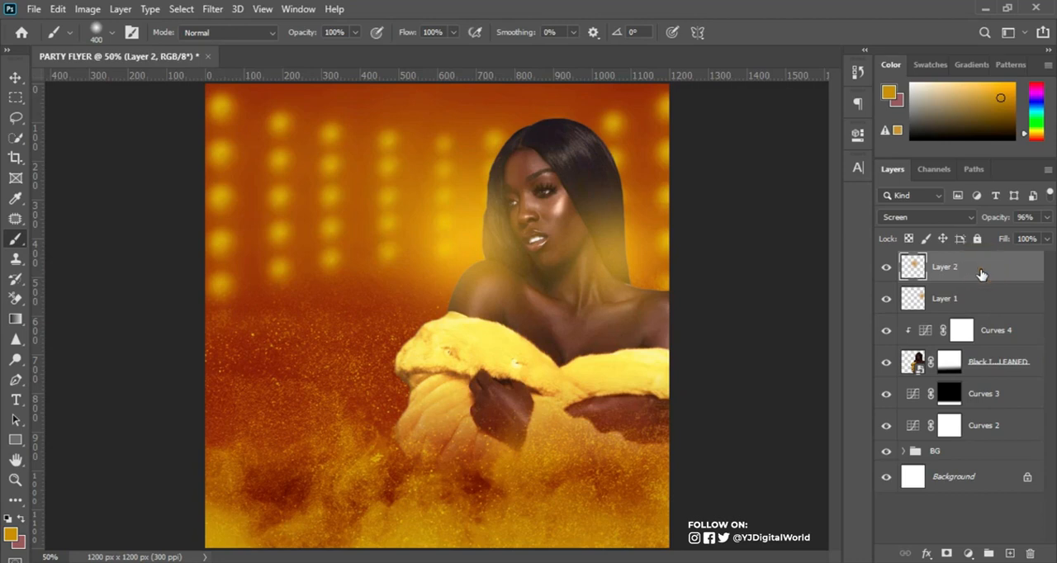
shift+click(1016, 367)
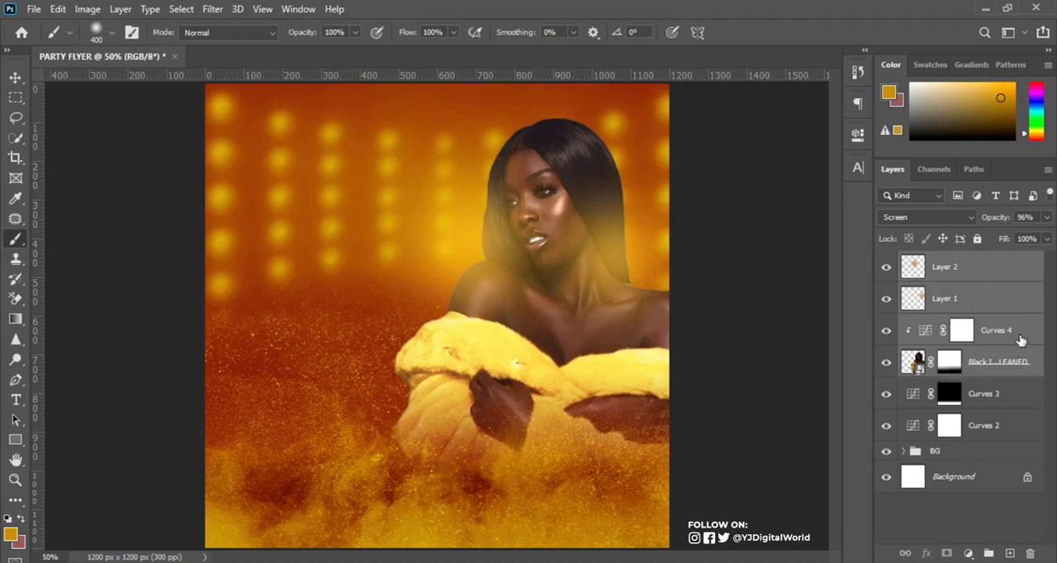
click(988, 553)
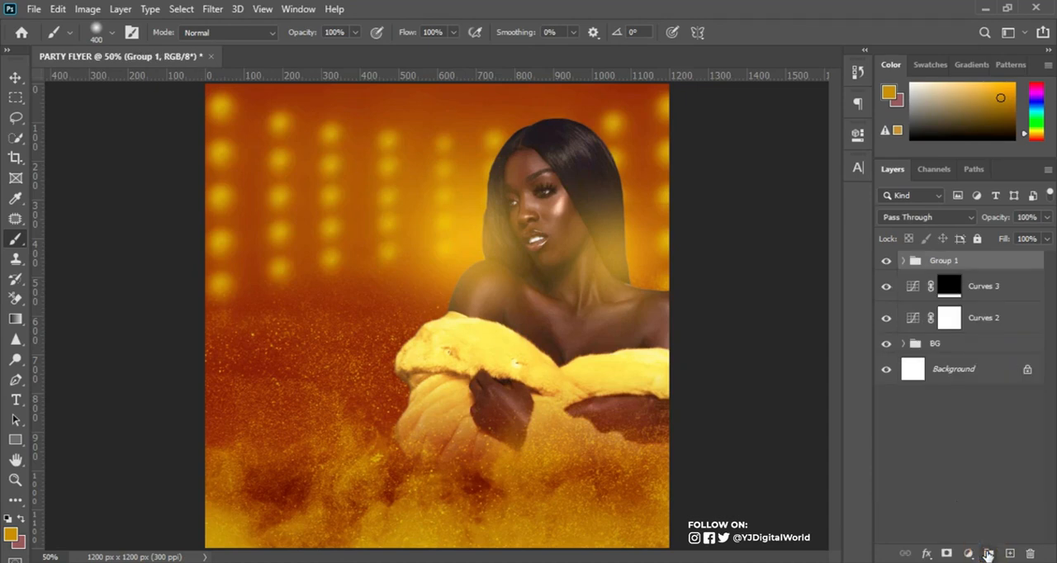
double_click(938, 260)
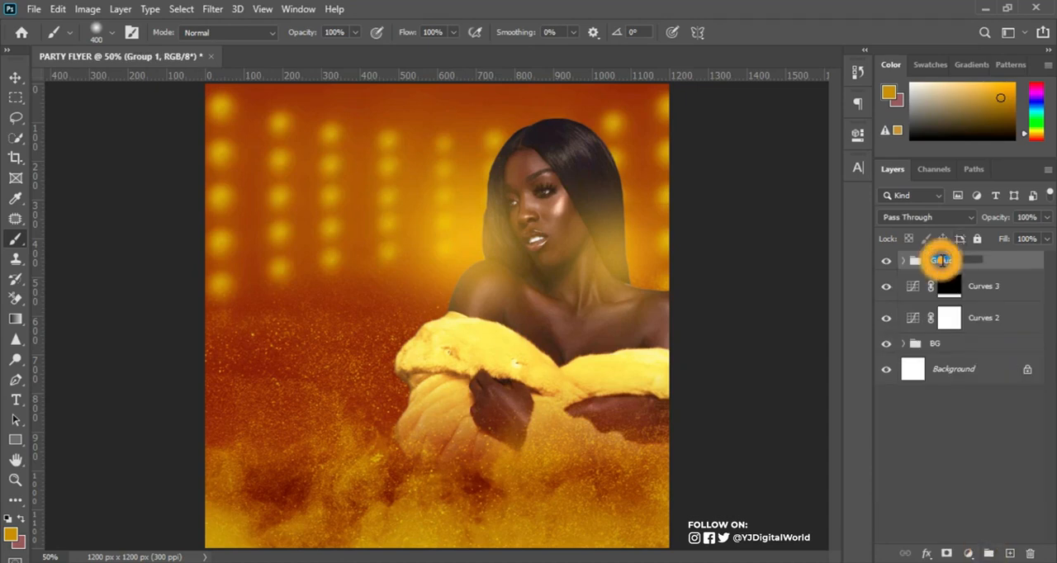
text(model)
key(Return)
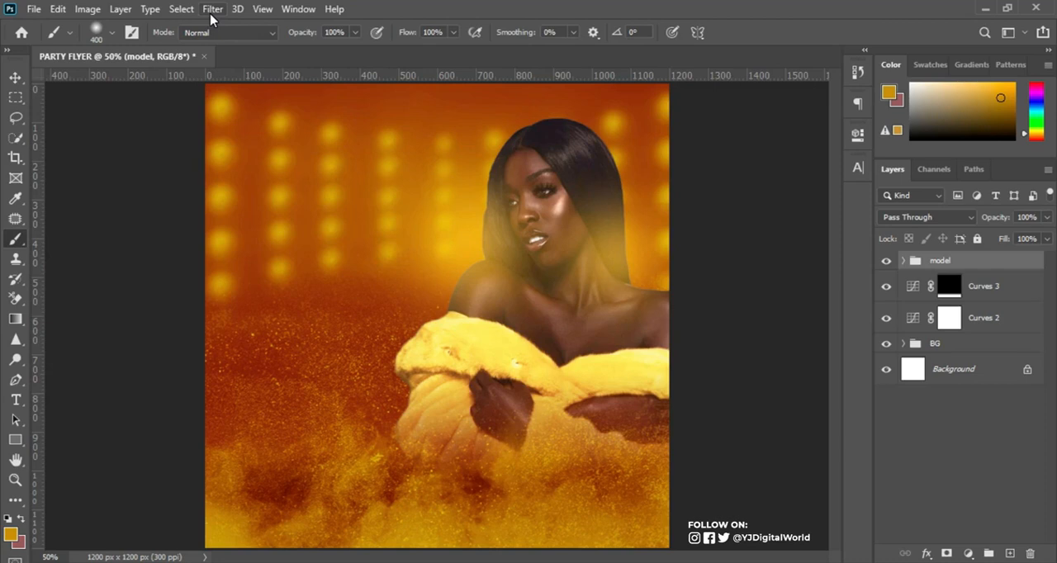
Add a guide layout to the canvas with 60 px margins on all four sides.
click(263, 10)
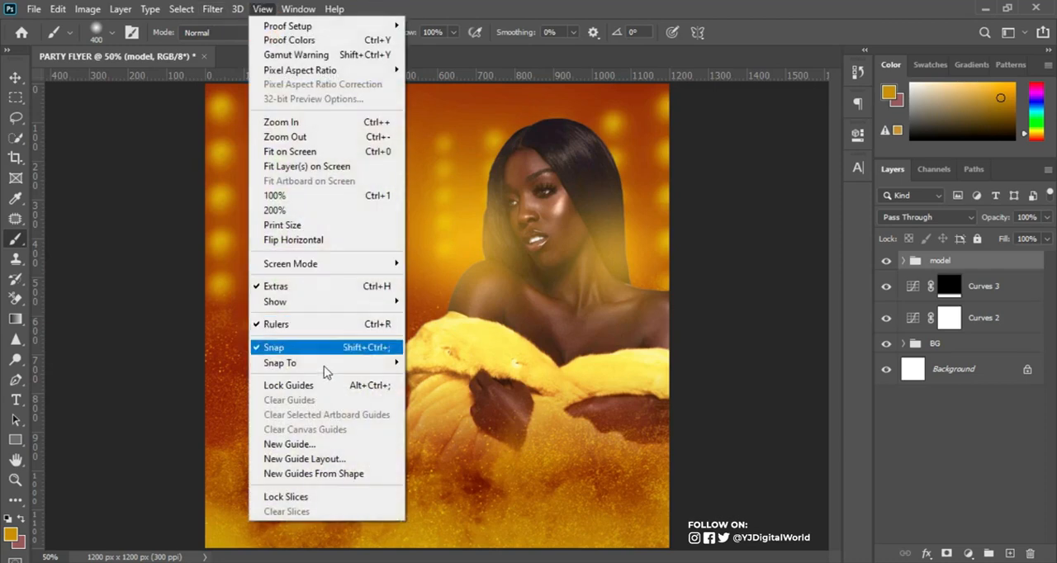
click(318, 459)
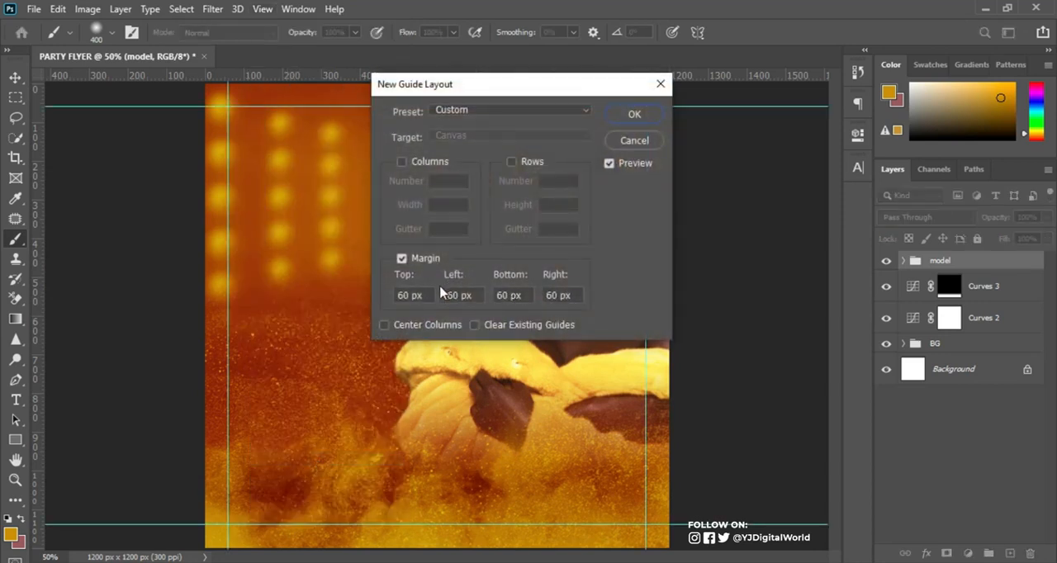
double_click(427, 294)
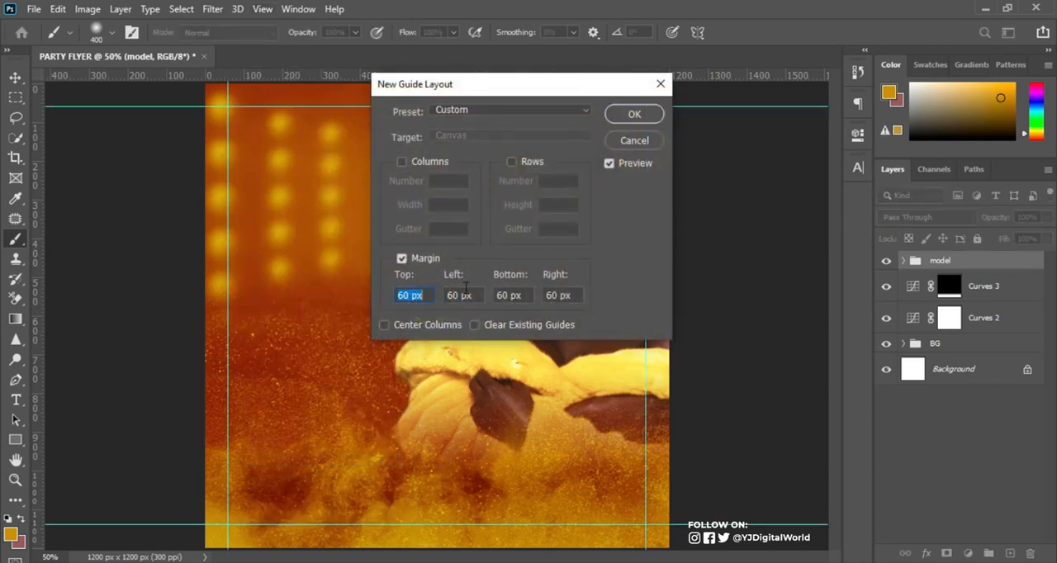
double_click(468, 296)
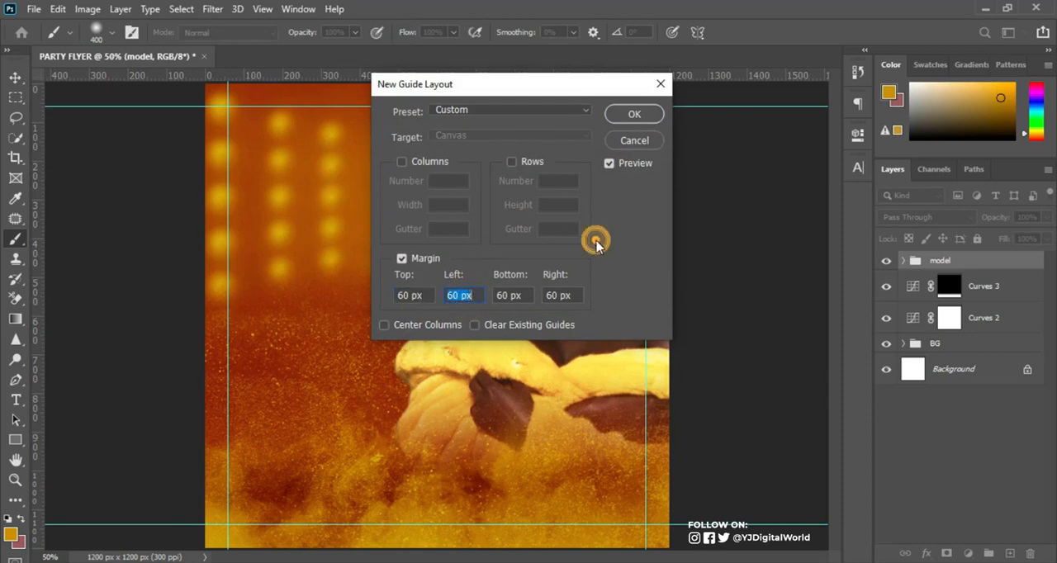
click(634, 113)
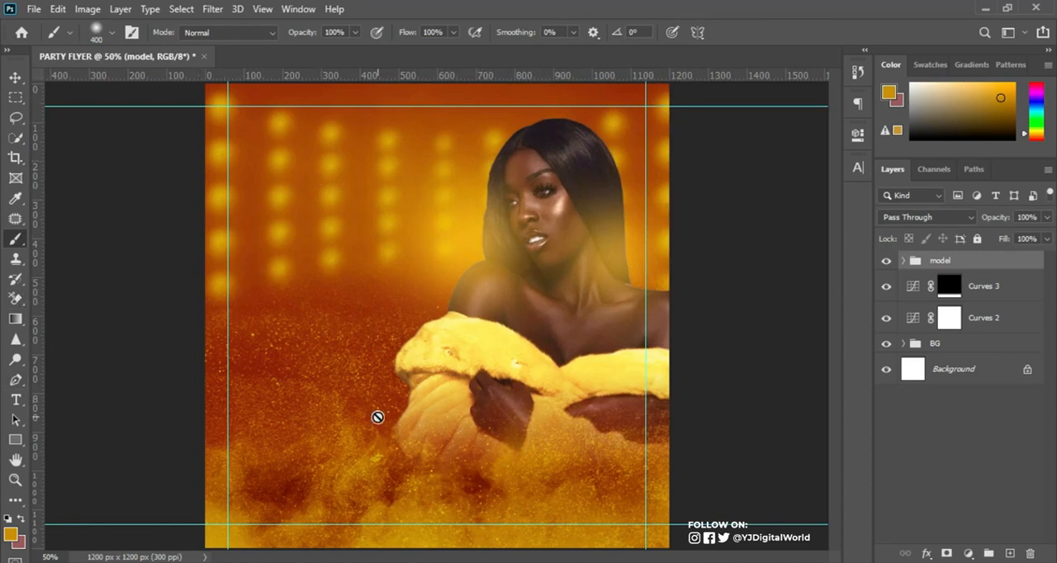
Switch to the Notepad file with the flyer copy and copy the lines "SHAUNZ ROYALE PRESENTS".
key(alt+Tab)
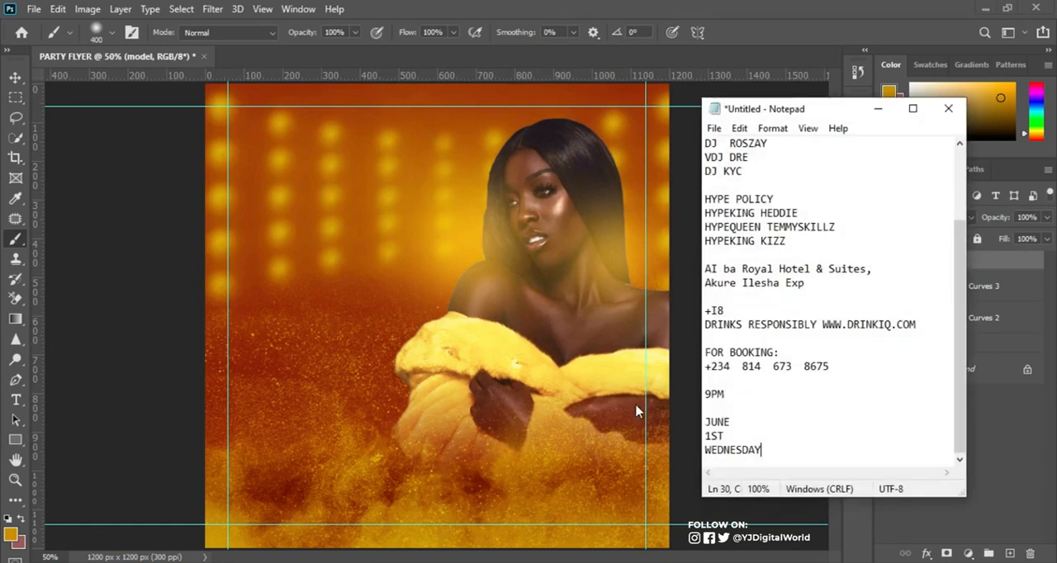
scroll(955, 236, up, 3)
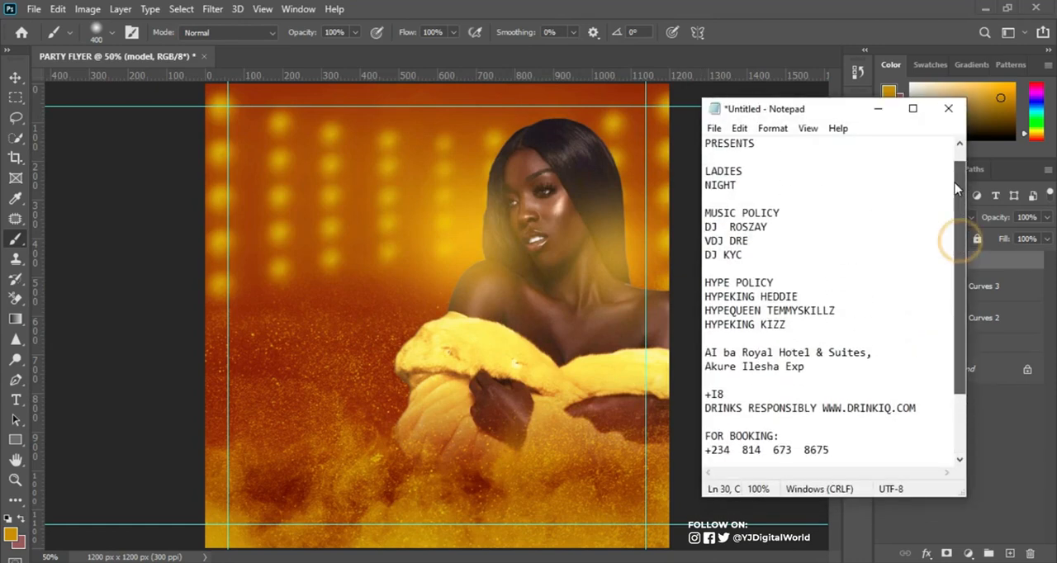
drag(706, 145, 784, 172)
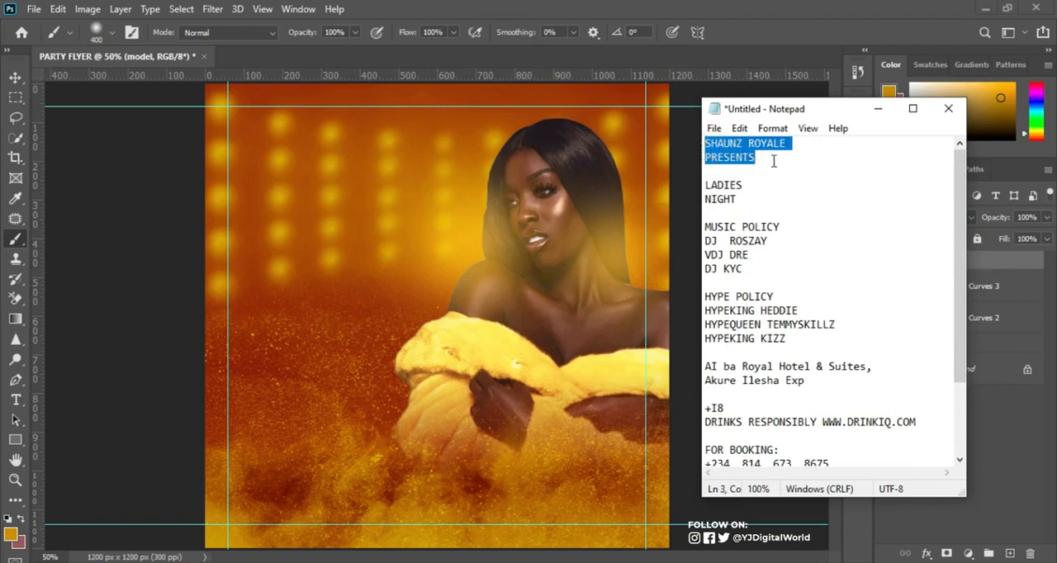
Back in Photoshop, paste "SHAUNZ ROYALE PRESENTS" as a new two-line text layer in the flyer's upper-left area.
click(365, 257)
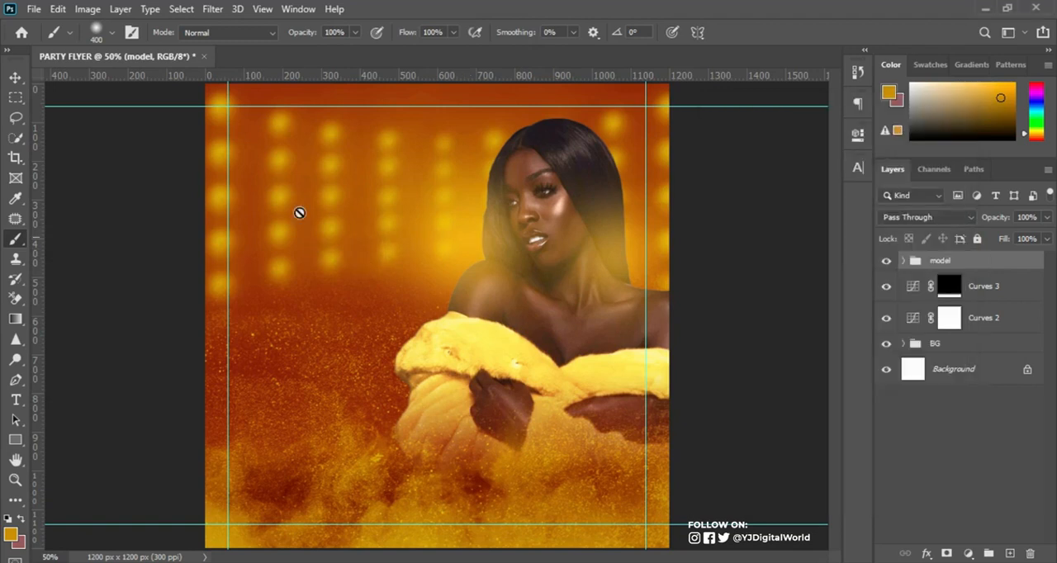
click(16, 400)
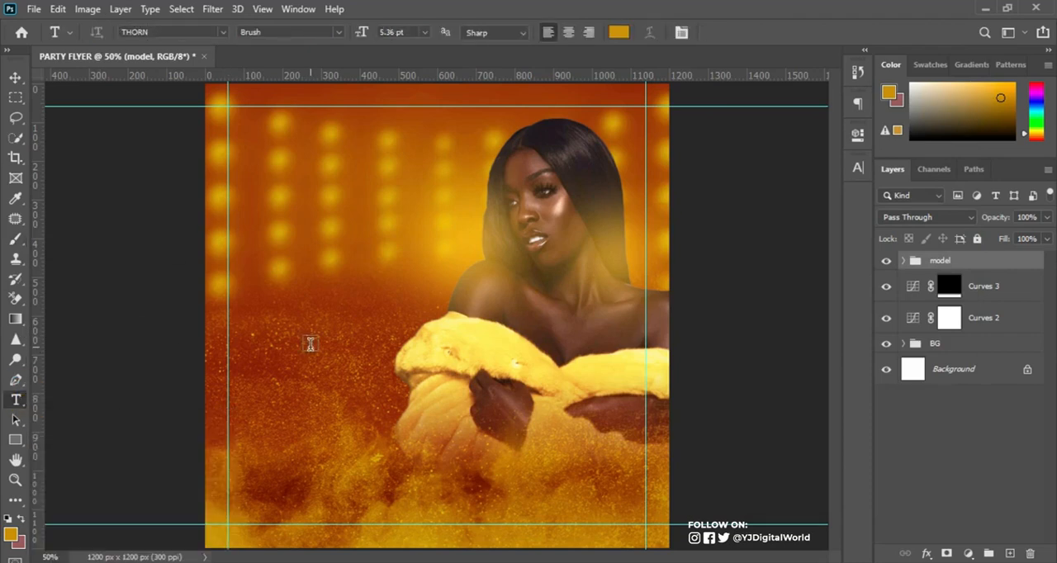
click(256, 152)
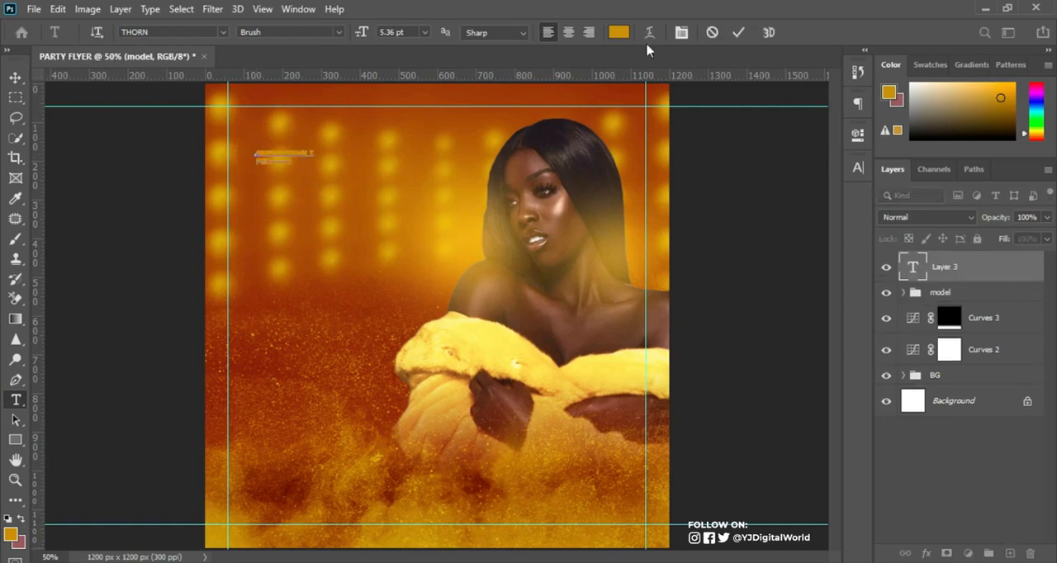
click(735, 34)
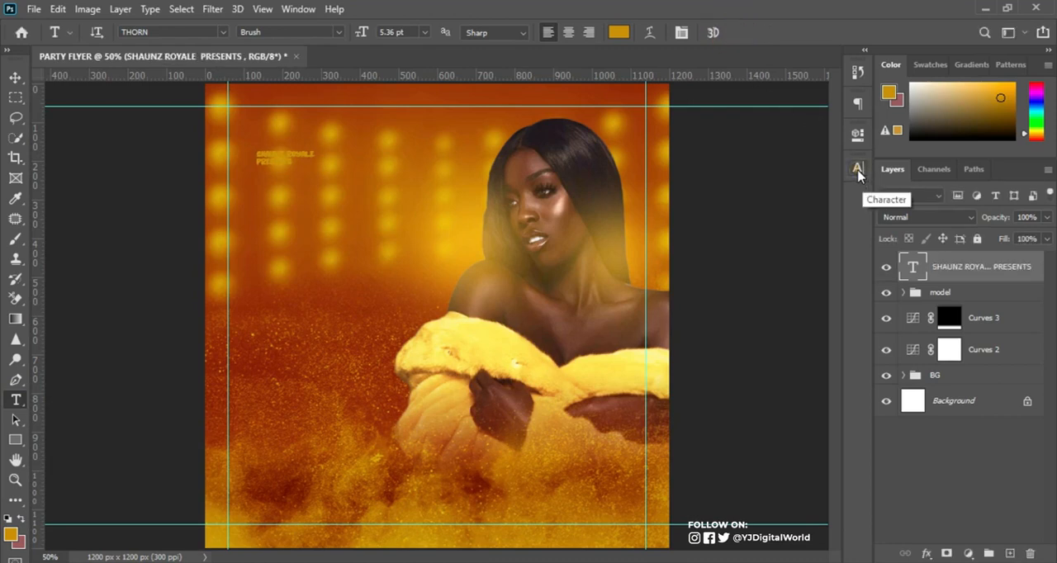
Open the character settings and try the Mona Lisa Recut font on the "SHAUNZ ROYALE PRESENTS" text.
click(859, 170)
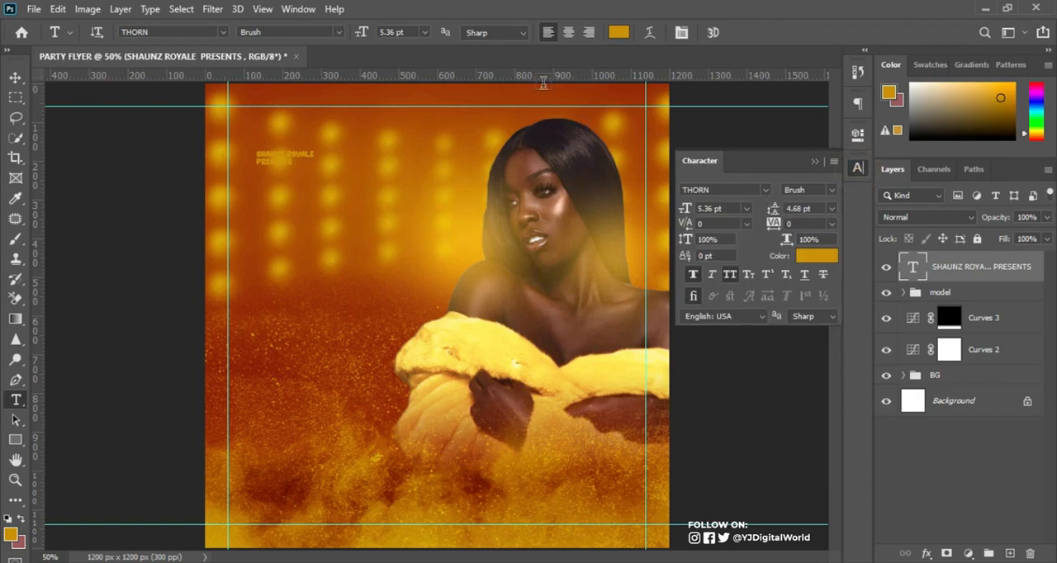
click(299, 9)
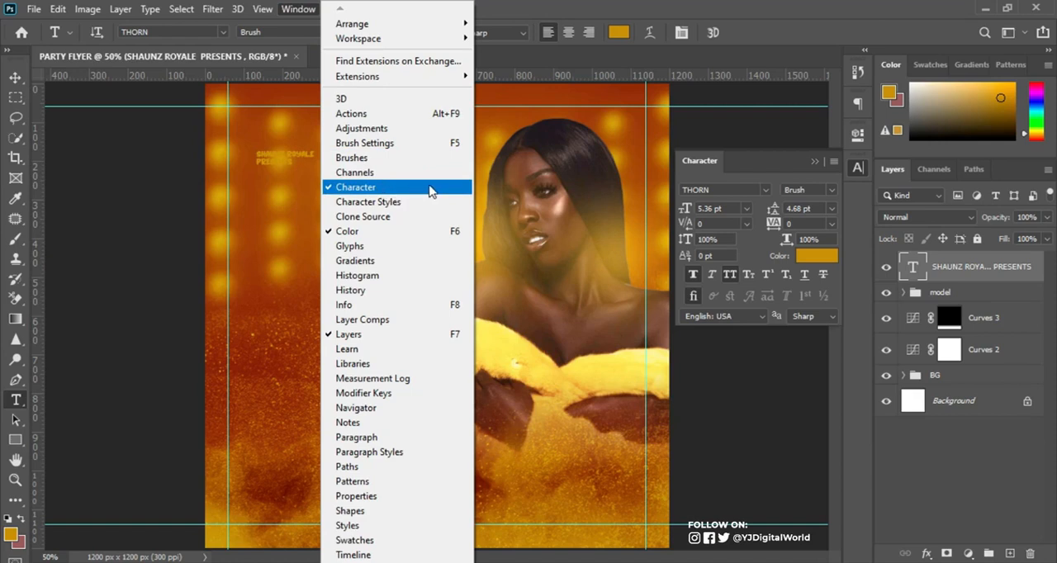
click(747, 189)
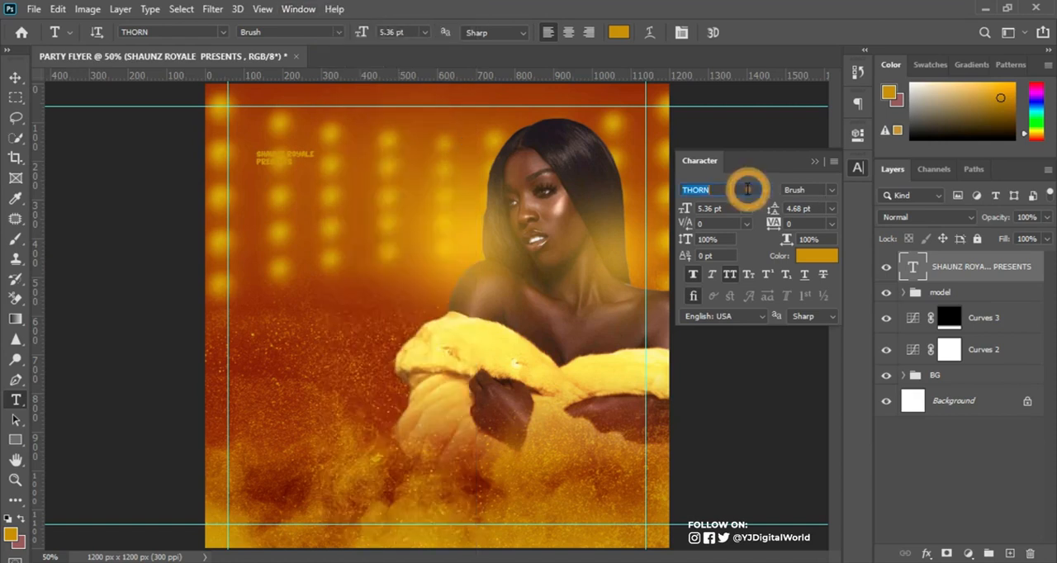
click(748, 189)
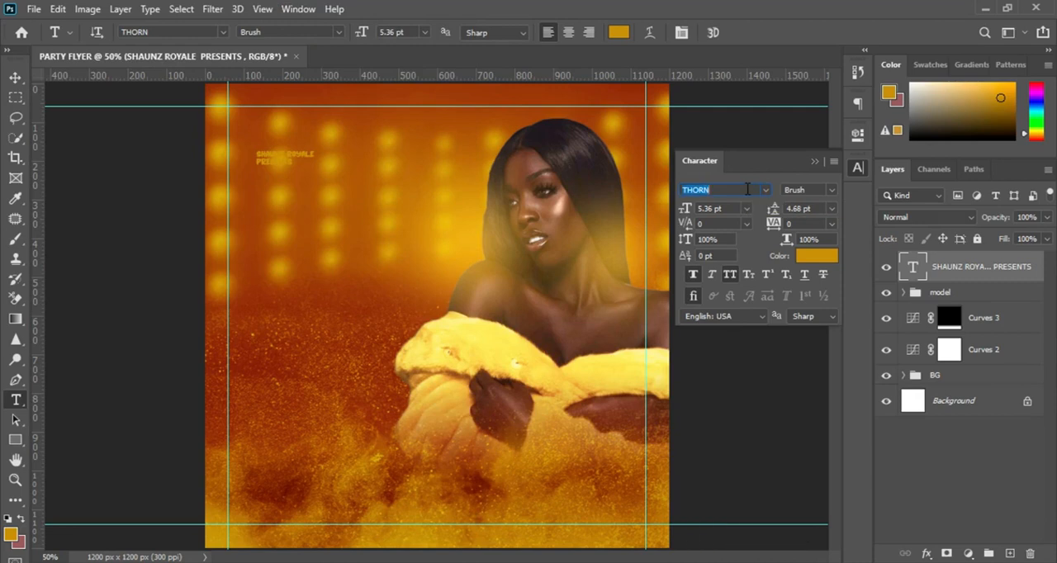
text(mon)
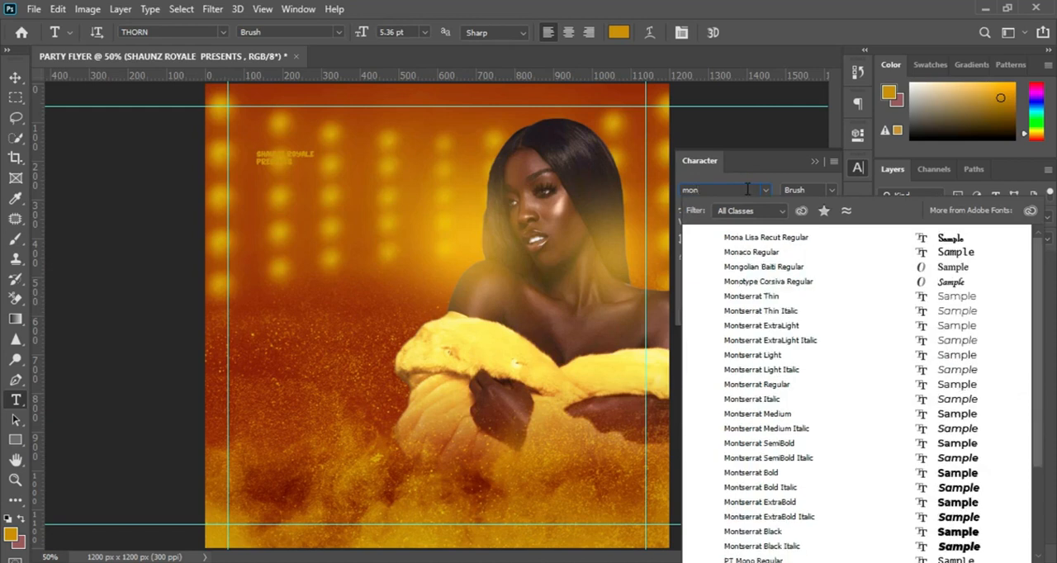
key(Return)
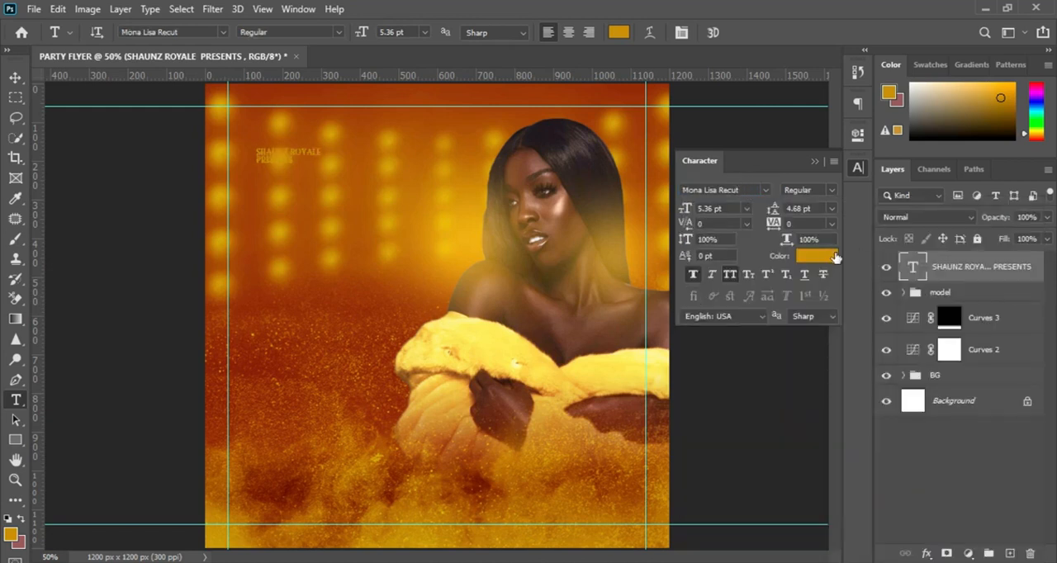
Set the color of the "SHAUNZ ROYALE PRESENTS" text to white (ffffff).
click(835, 258)
drag(661, 328, 641, 295)
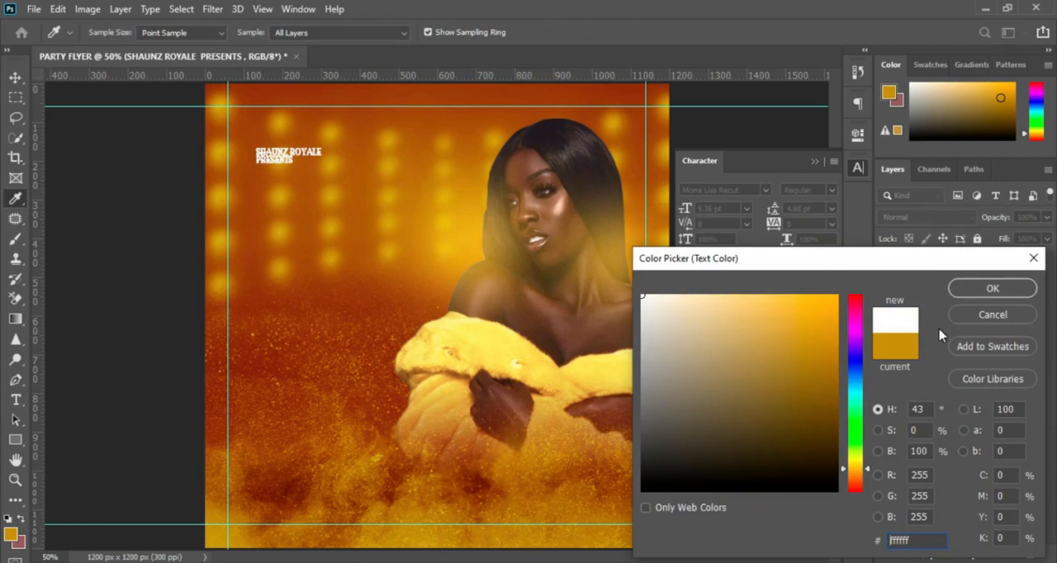
click(988, 286)
Change the "SHAUNZ ROYALE PRESENTS" text to the Montserrat font in Regular style.
click(740, 191)
text(mont)
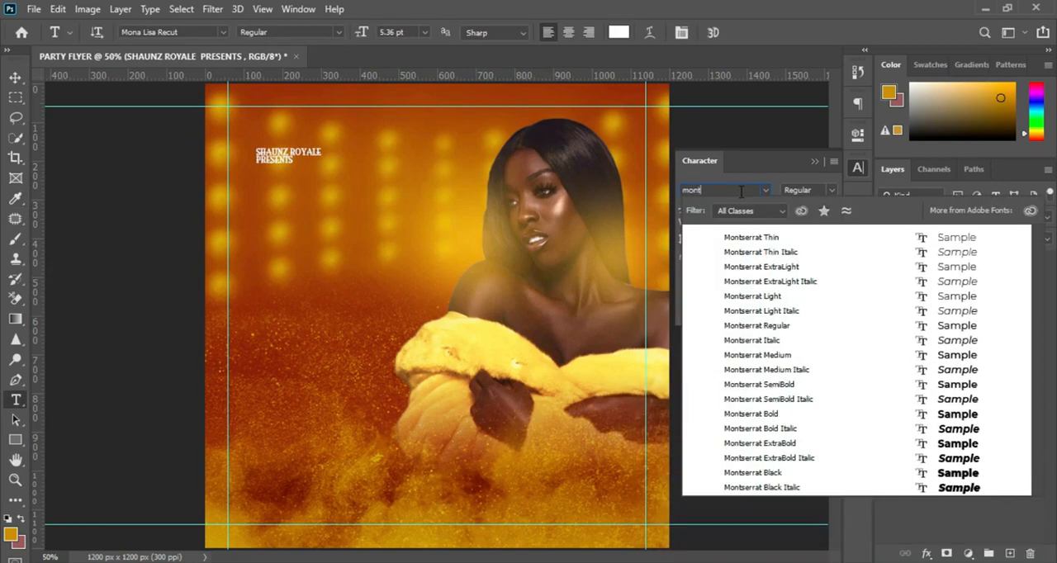
key(Return)
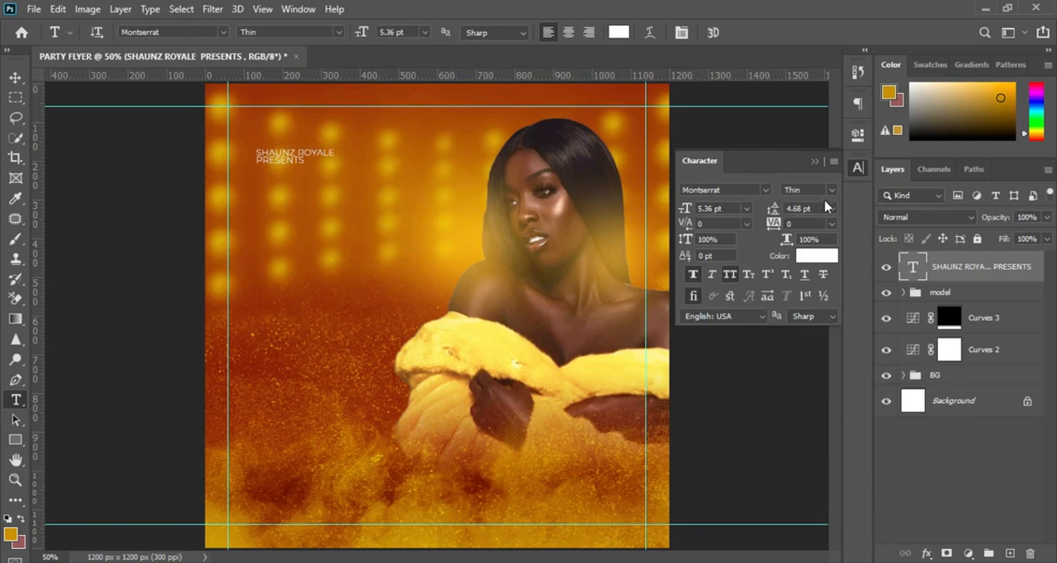
click(830, 192)
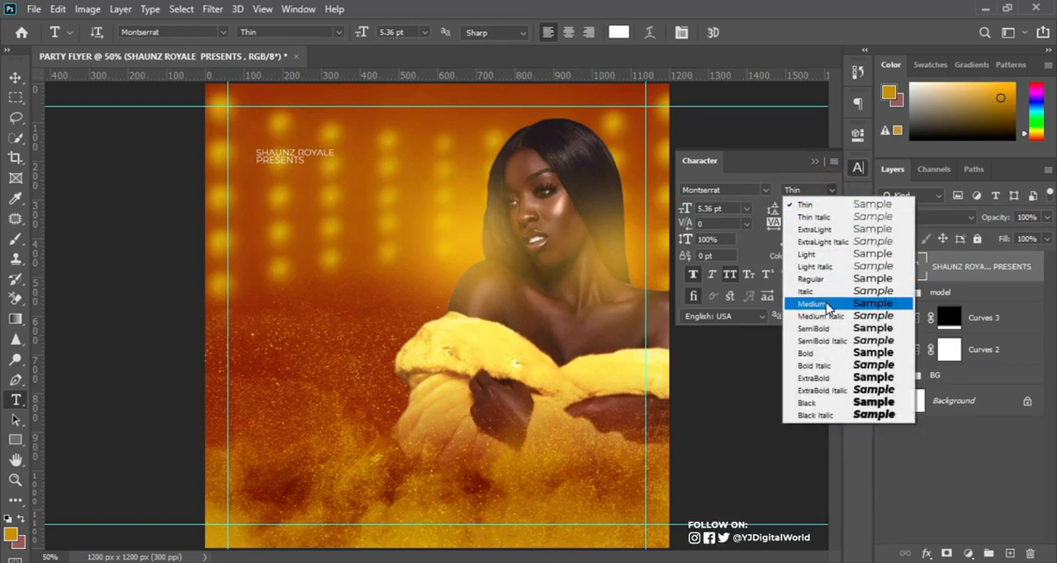
click(824, 280)
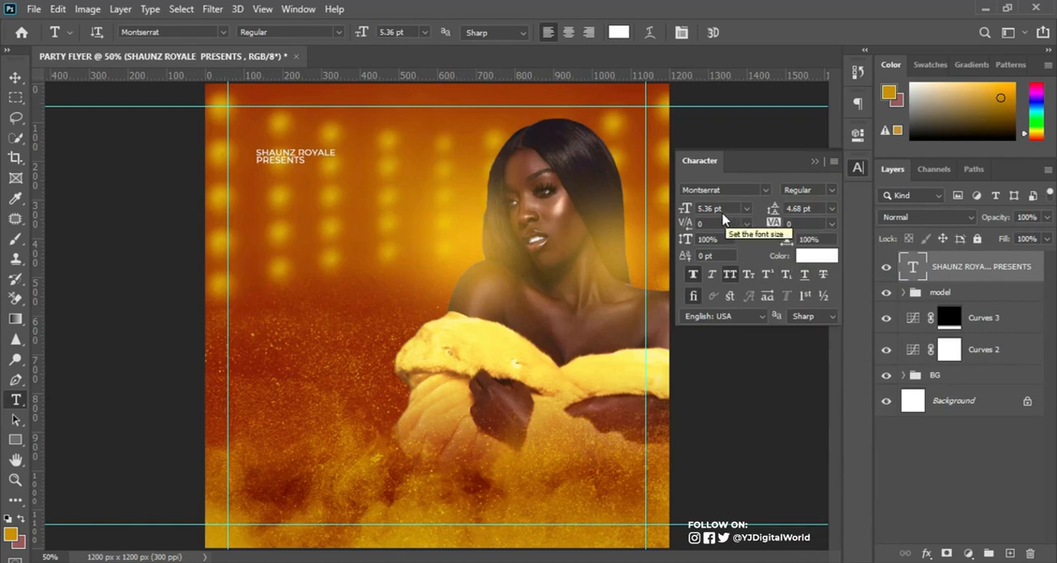
Set the "SHAUNZ ROYALE PRESENTS" text to 5 pt size, 7 pt leading and 200 tracking.
click(709, 208)
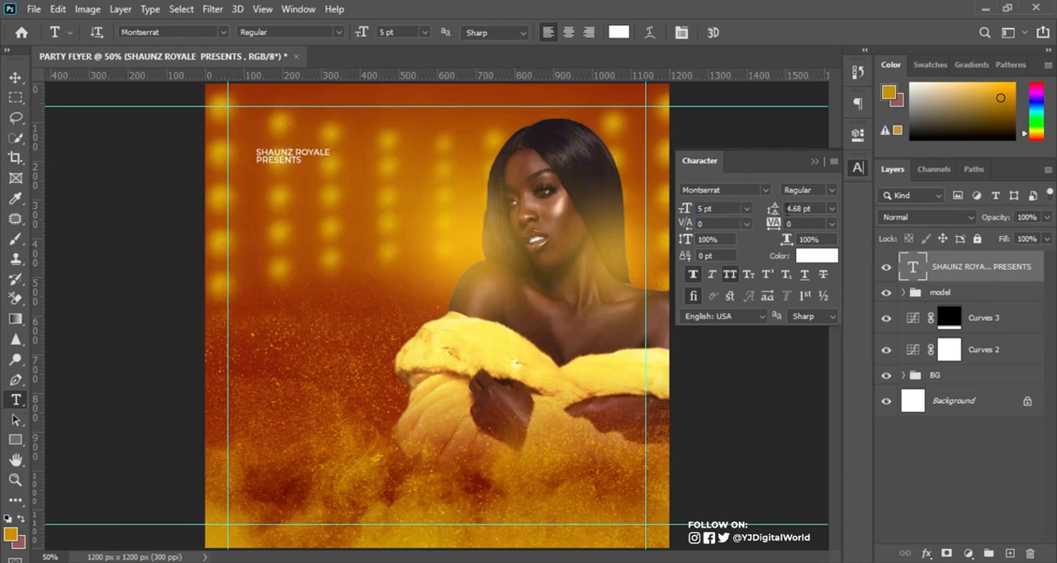
click(801, 208)
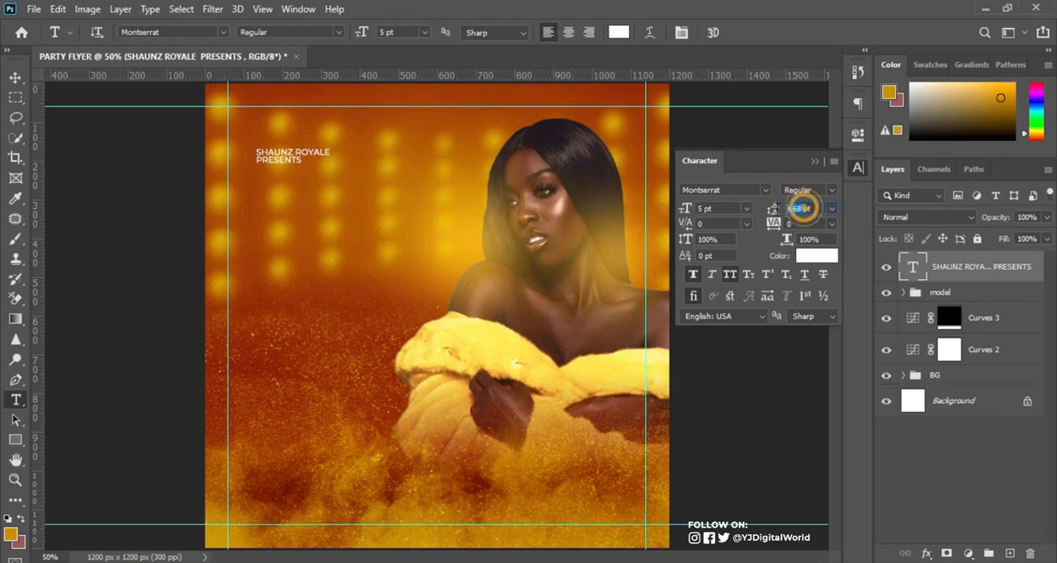
text(7pt)
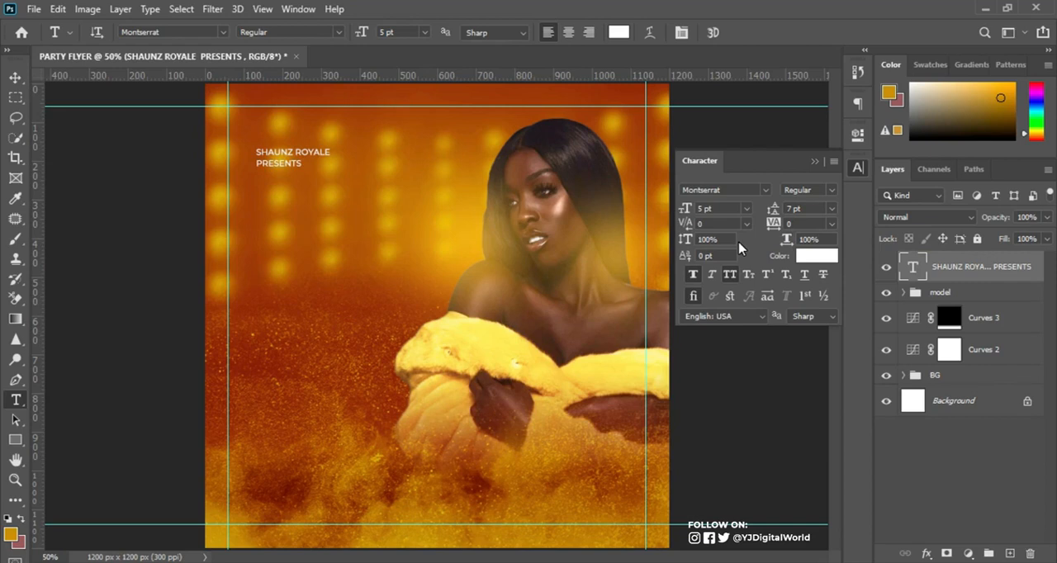
drag(771, 221, 784, 225)
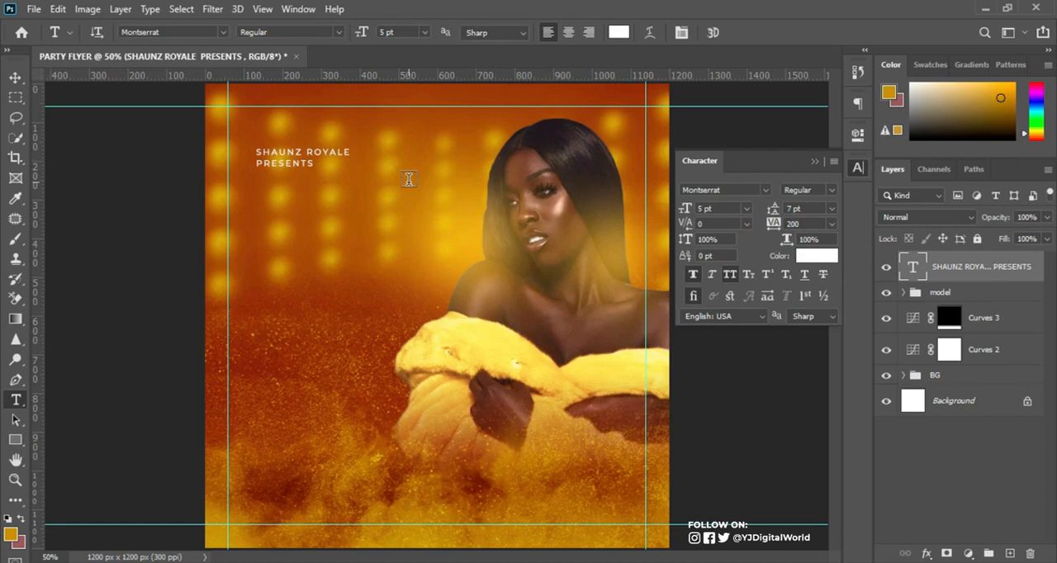
Make only the word "PRESENTS" Montserrat Bold, commit the edit and collapse the character settings.
drag(258, 165, 316, 164)
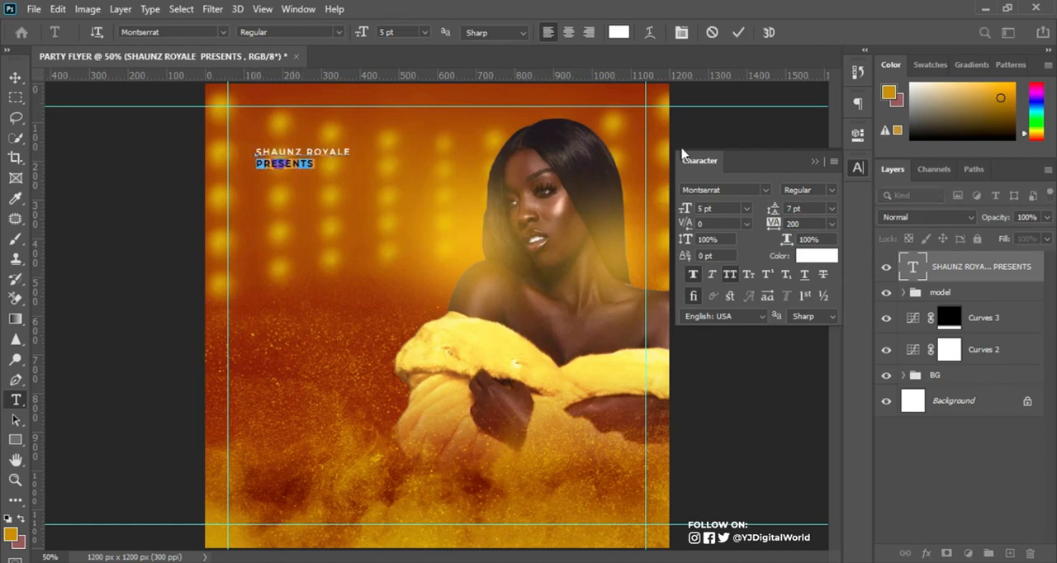
click(831, 190)
click(841, 352)
click(739, 32)
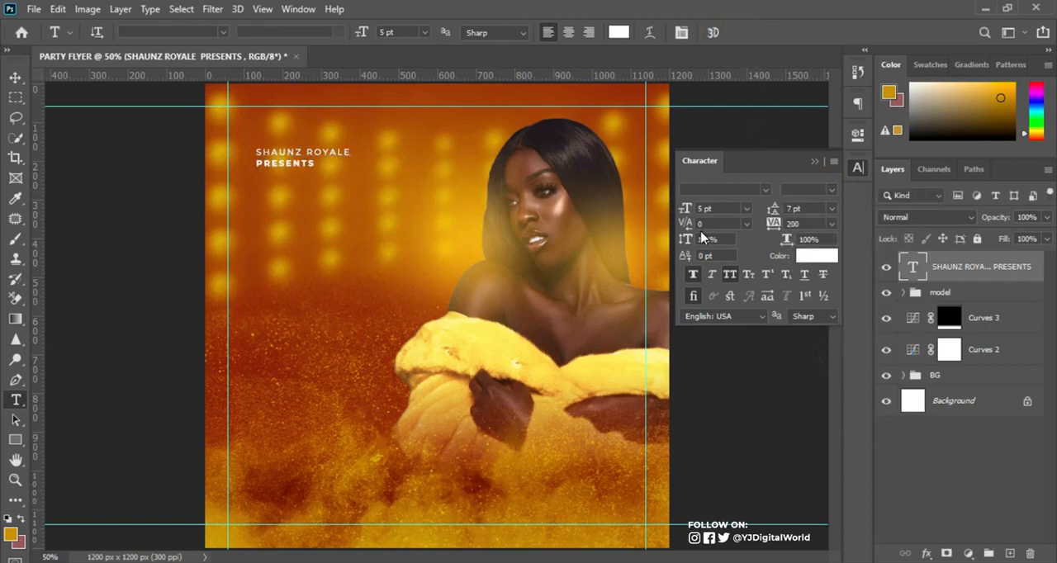
click(815, 160)
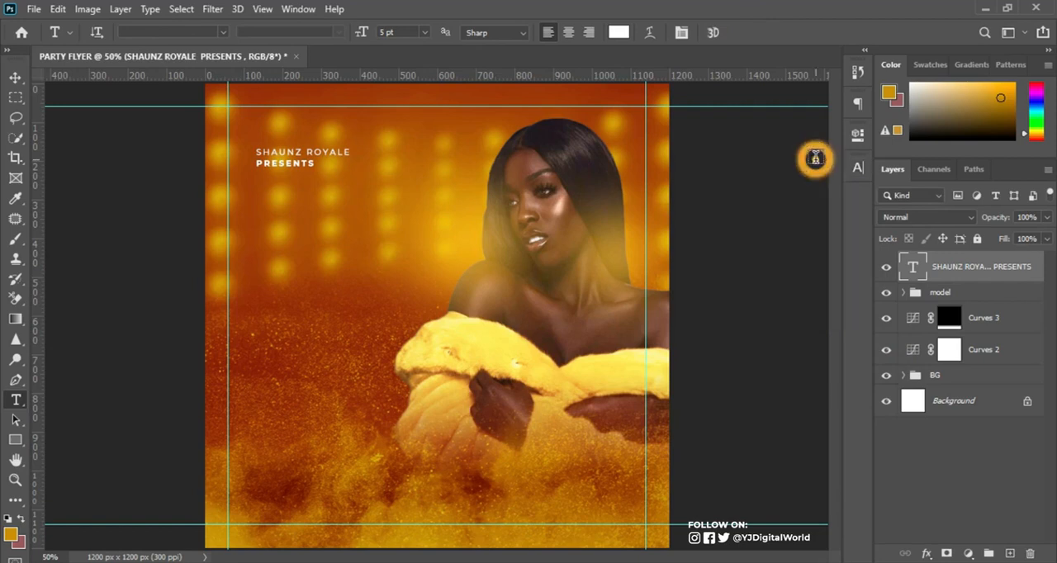
key(ctrl+t)
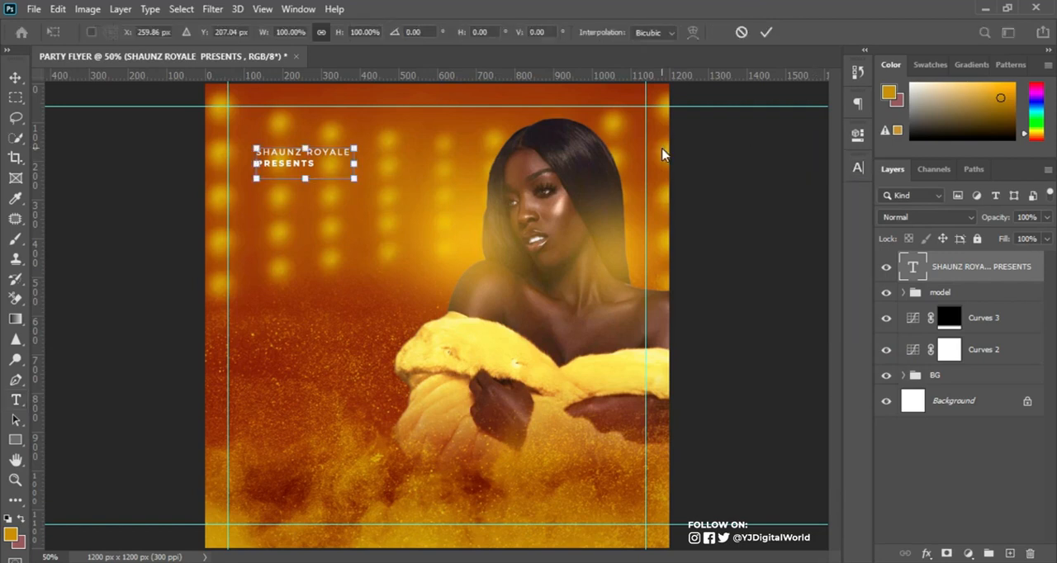
drag(354, 178, 362, 181)
key(Return)
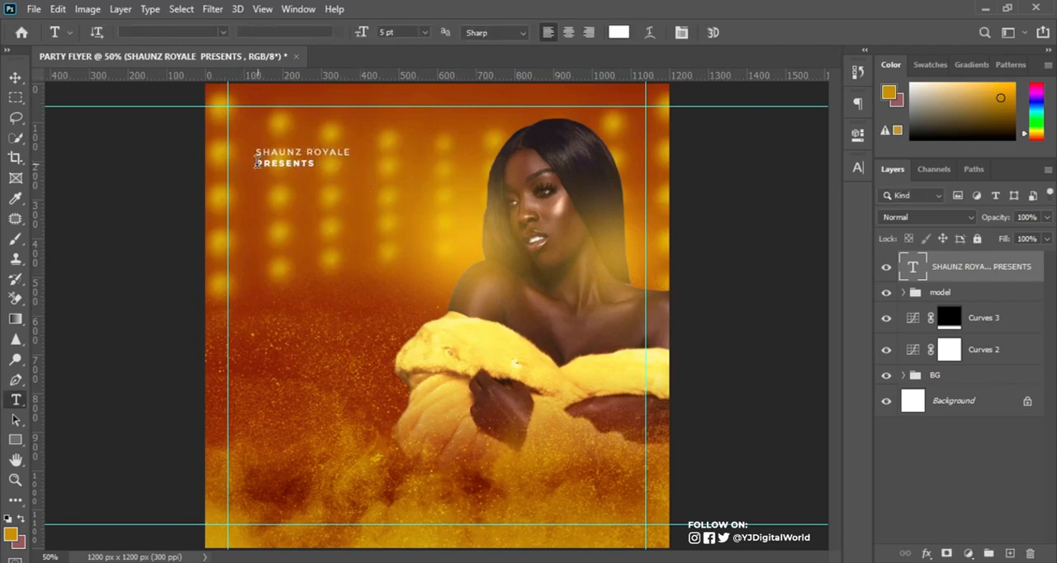
Widen the tracking of the word "PRESENTS" to 840 so it spans about the width of the line above.
drag(257, 163, 350, 165)
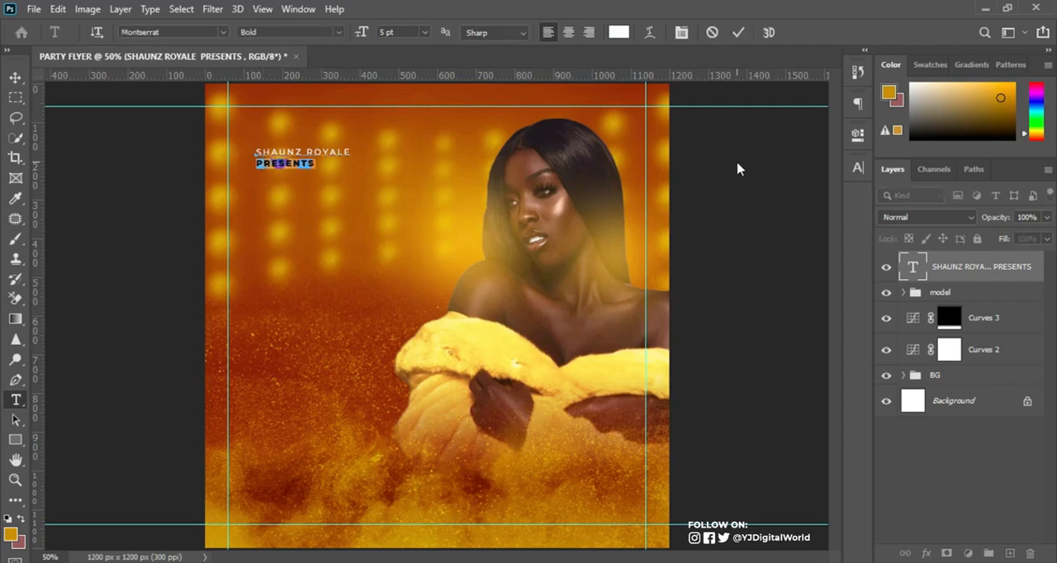
click(859, 168)
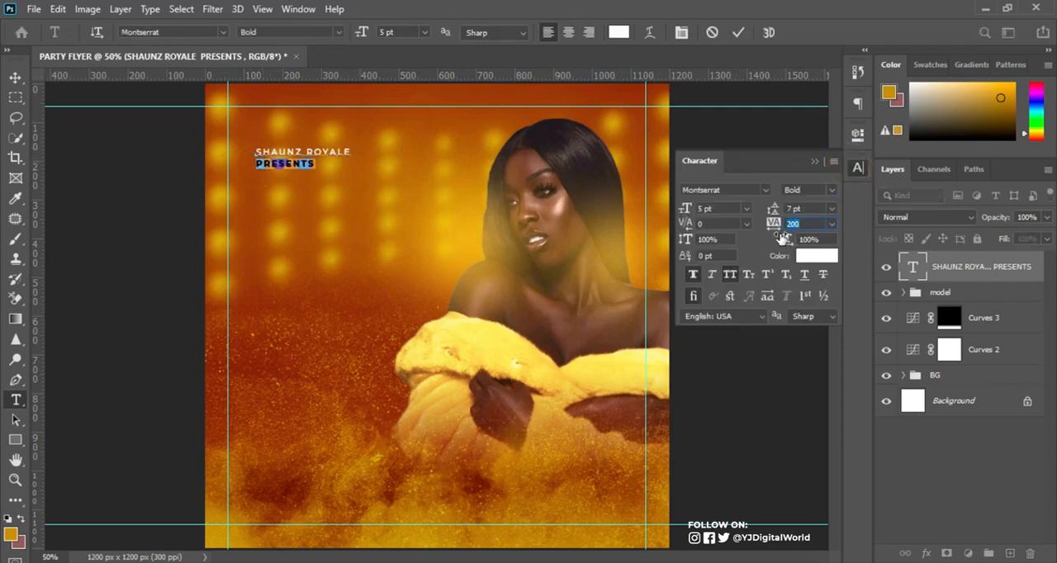
drag(773, 228, 799, 230)
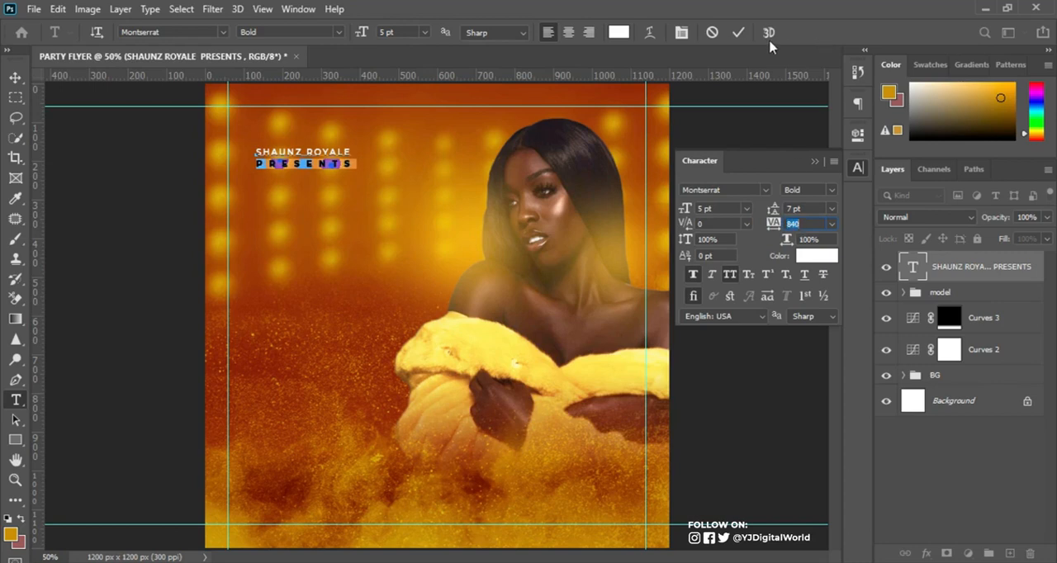
Commit the presenter text, give it a black Multiply drop shadow at 15% opacity, and move it slightly up and left.
click(738, 32)
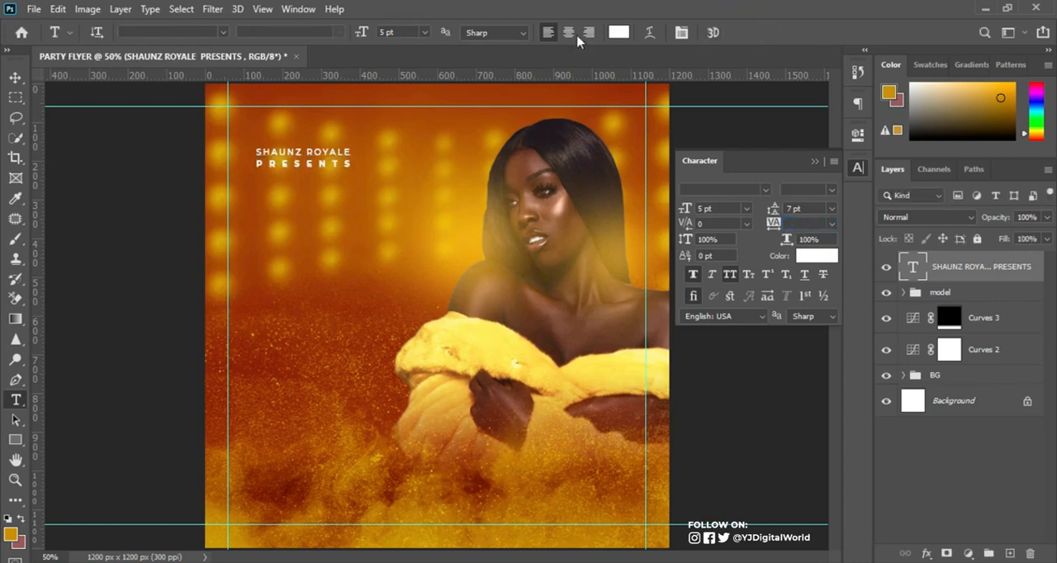
click(16, 78)
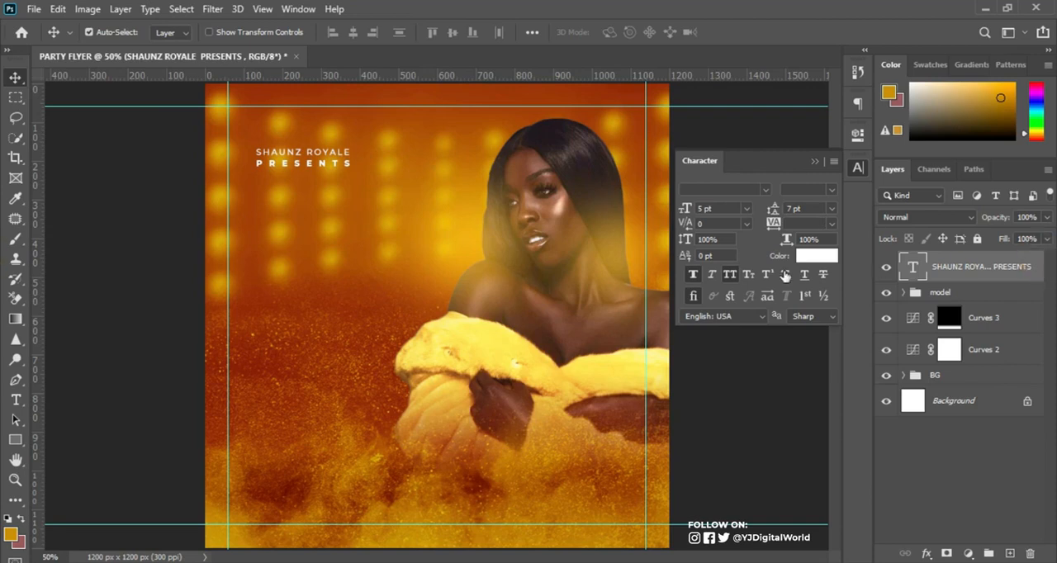
double_click(1037, 268)
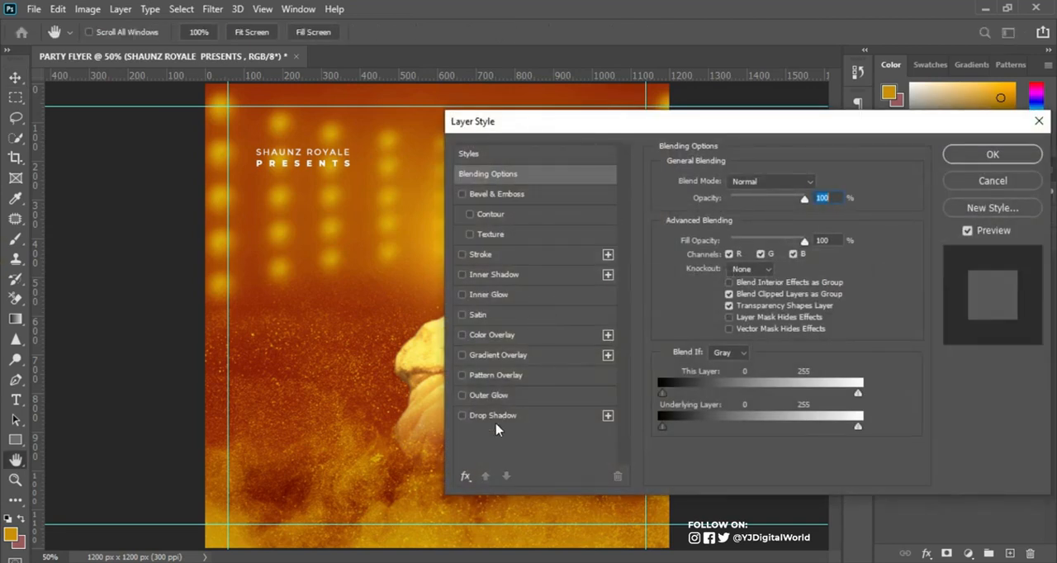
click(505, 416)
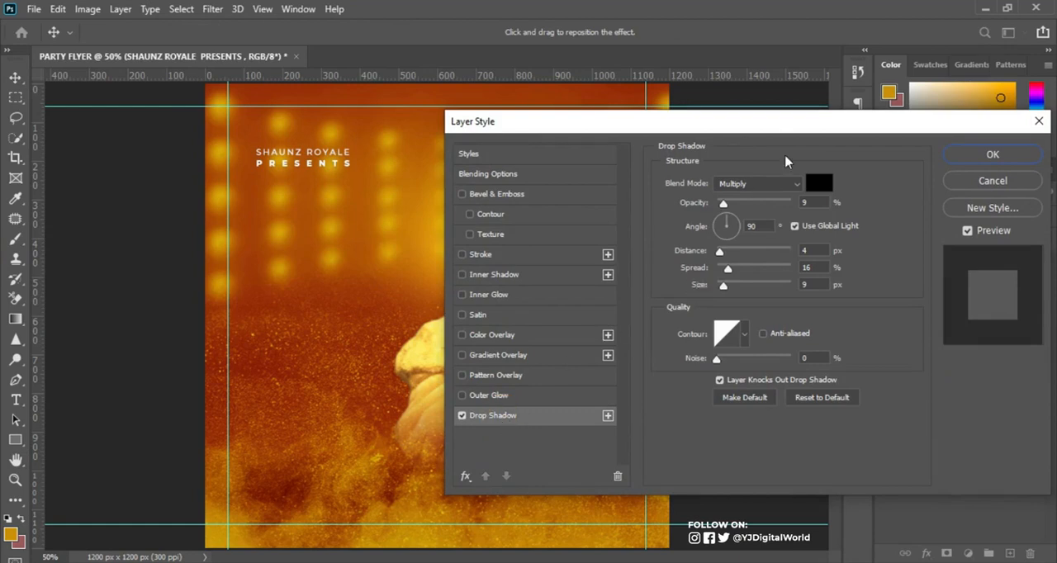
drag(723, 204, 728, 205)
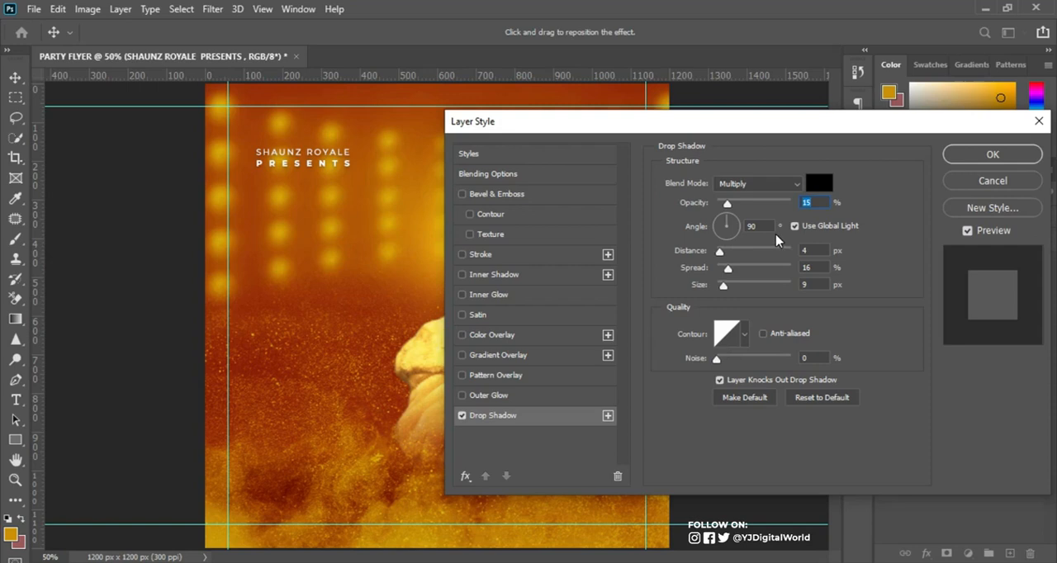
click(994, 156)
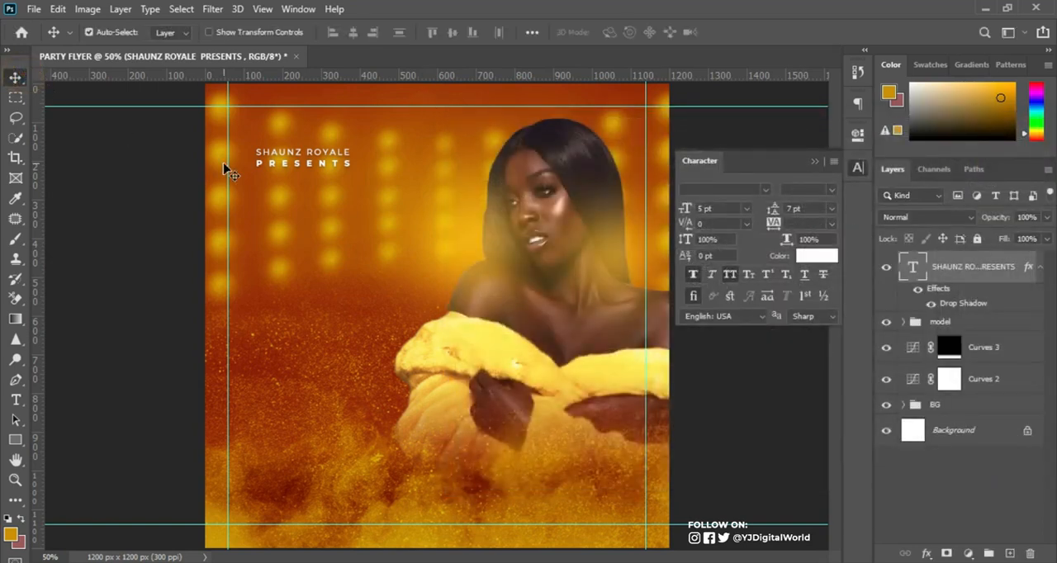
mouse_move(316, 154)
mouse_down()
mouse_move(295, 149)
mouse_move(306, 138)
mouse_up()
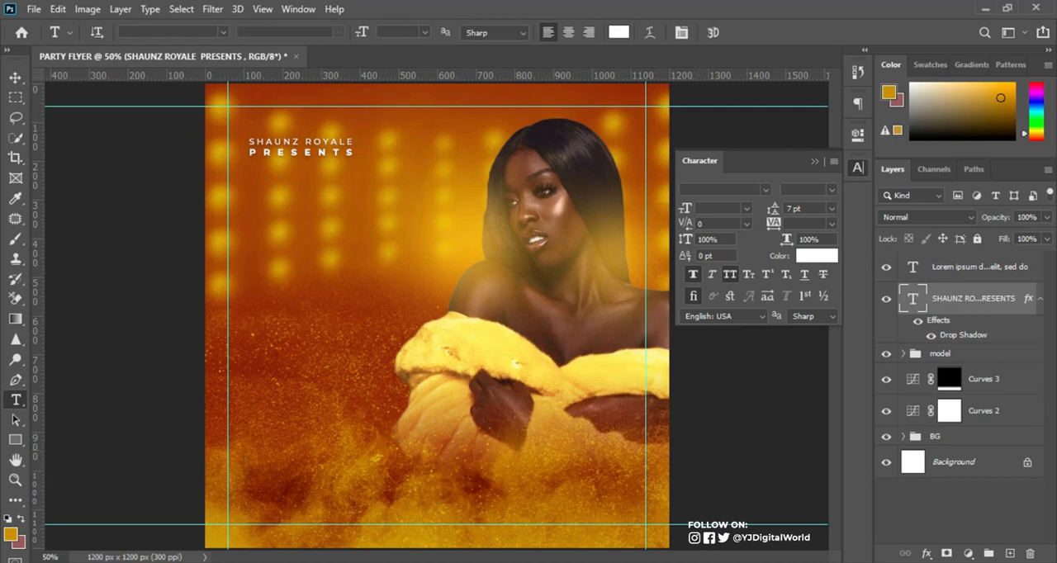
Copy the two-line "LADIES NIGHT" title from the Notepad notes and paste it as a new text layer below the presenter text.
click(702, 555)
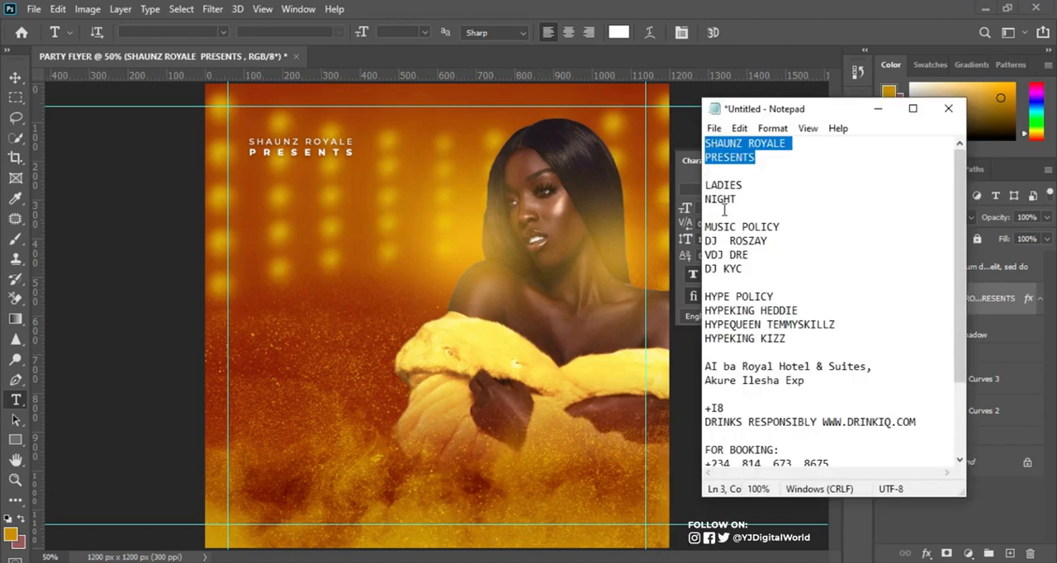
drag(706, 186, 755, 199)
key(ctrl+c)
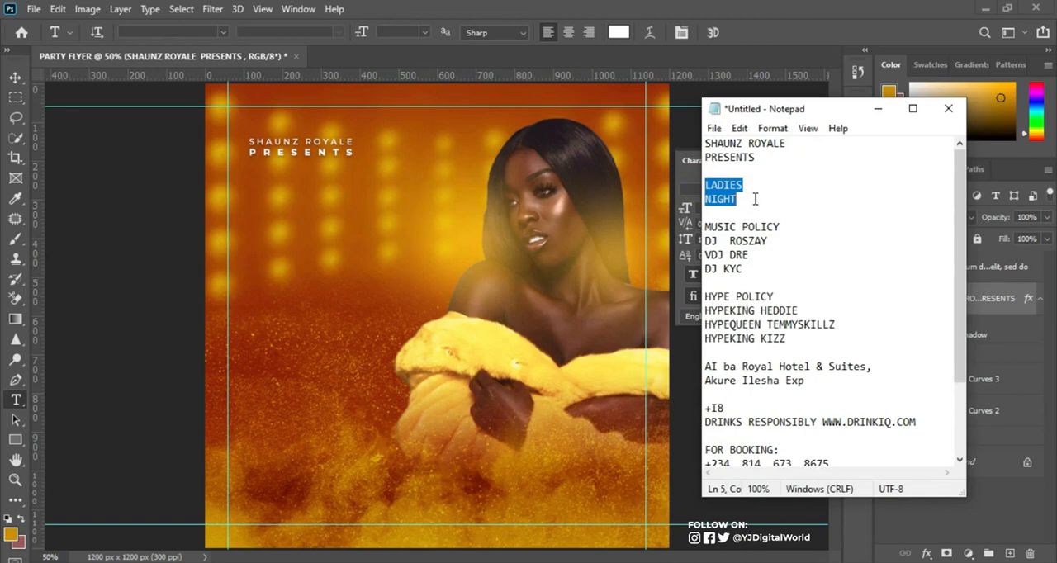
click(805, 10)
click(314, 246)
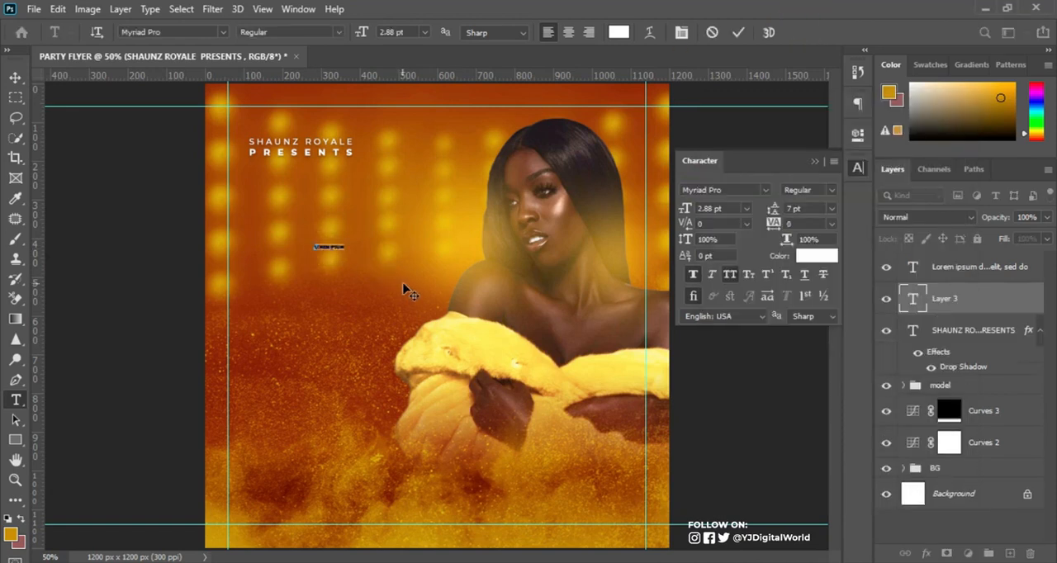
key(ctrl+v)
Set the "LADIES NIGHT" text size to 54.87 pt.
drag(724, 208, 673, 217)
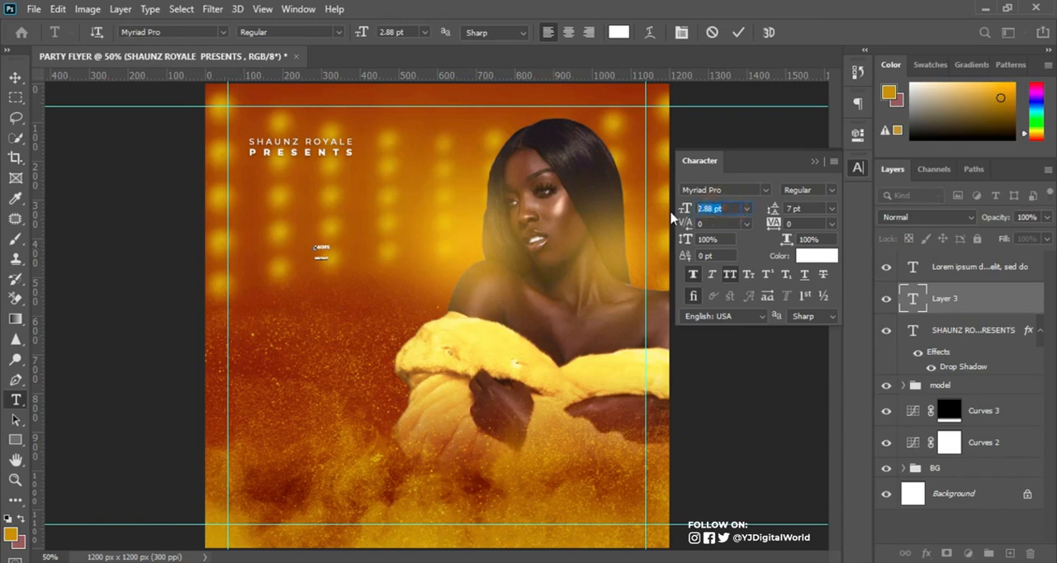
text(54.87)
key(Return)
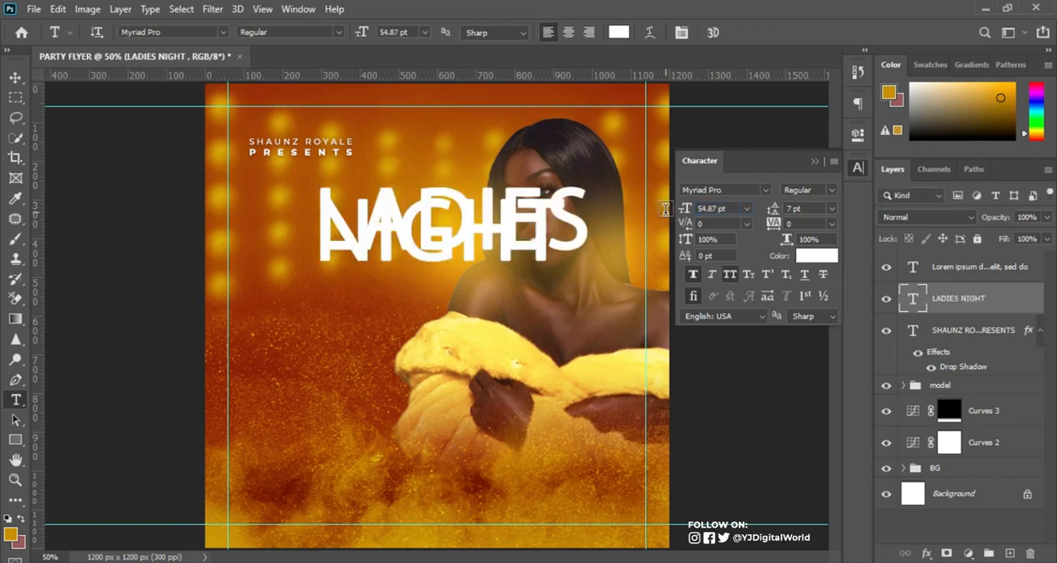
Change the "LADIES NIGHT" title to the THORN Brush font and move it up closer to the presenter text.
click(730, 190)
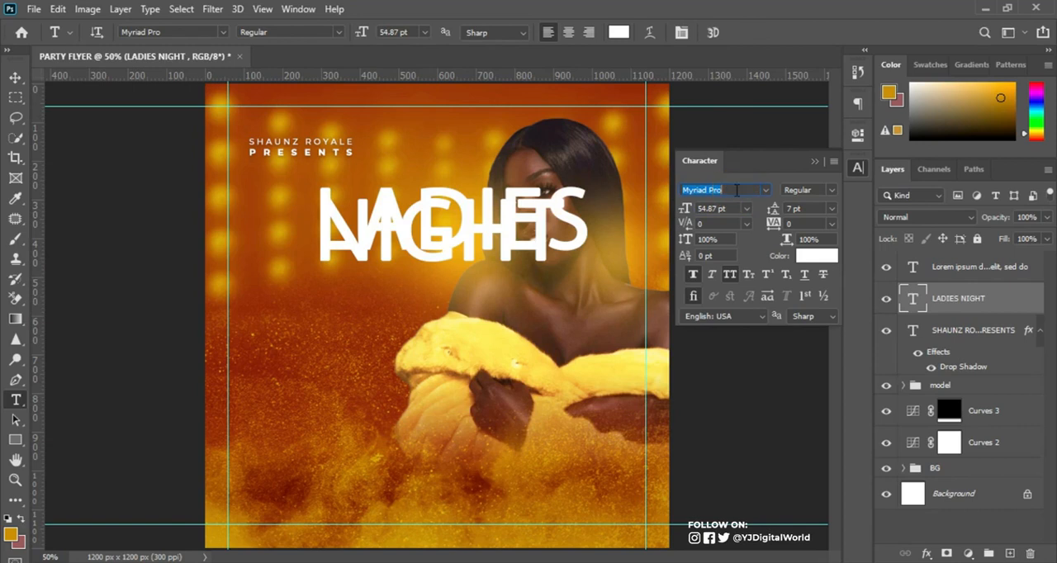
text(th)
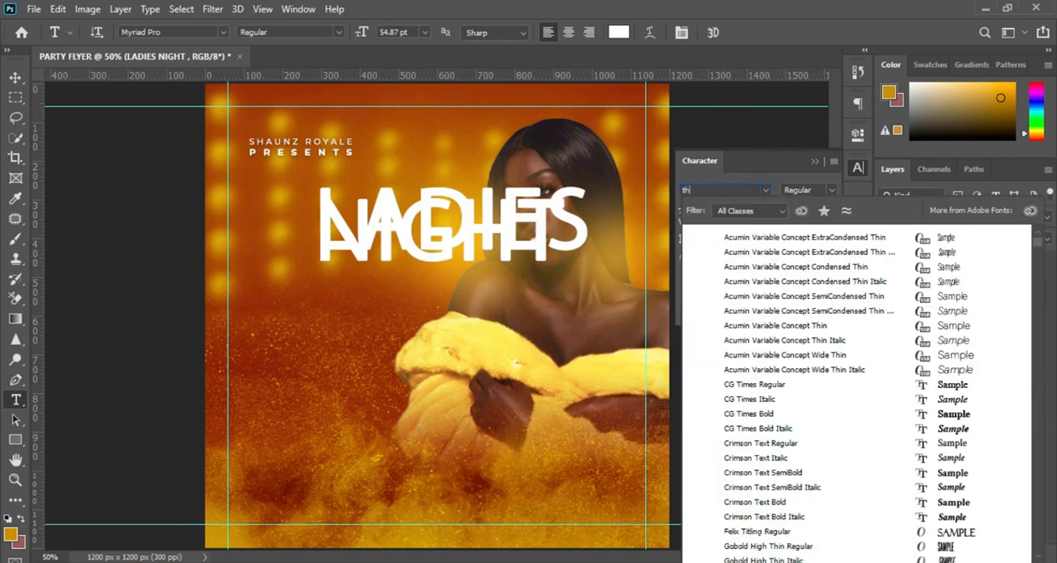
text(r)
key(BackSpace)
text(o)
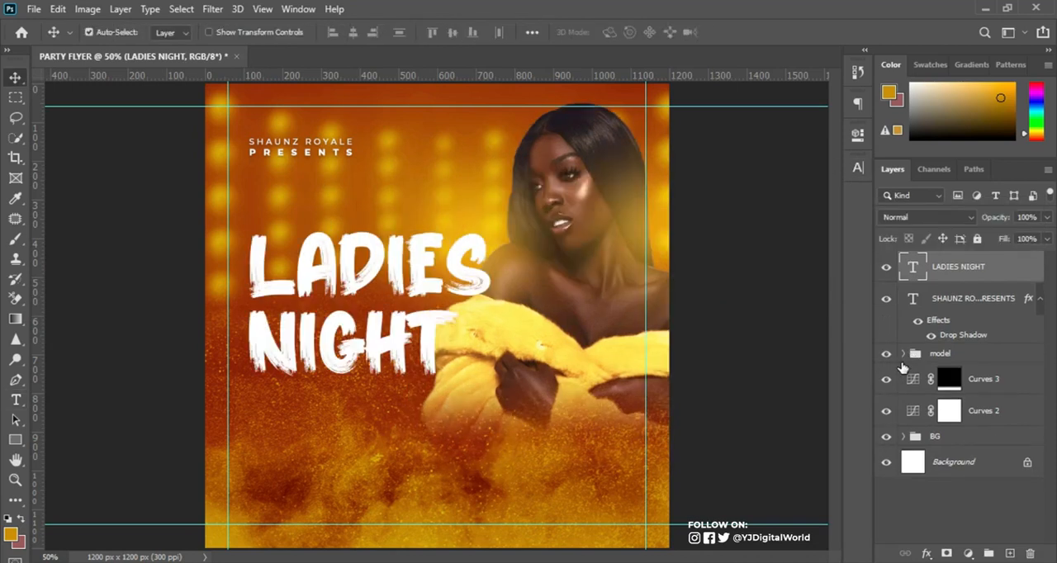
drag(425, 265, 418, 242)
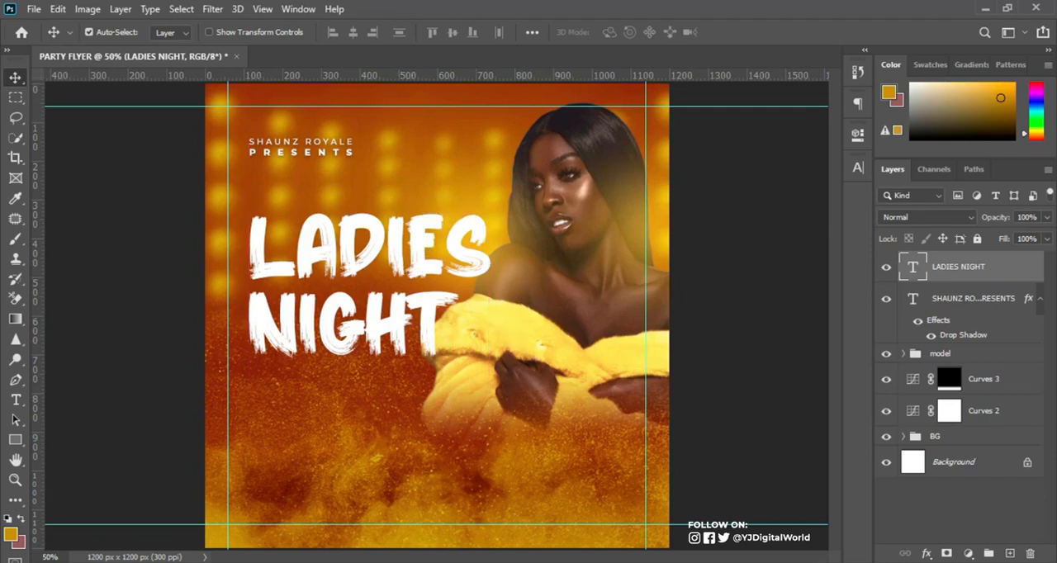
Copy "MUSIC POLICY" from the Notepad notes, paste it as a new text layer below the "LADIES NIGHT" title, and commit it.
key(alt+Tab)
drag(707, 229, 805, 223)
key(ctrl+c)
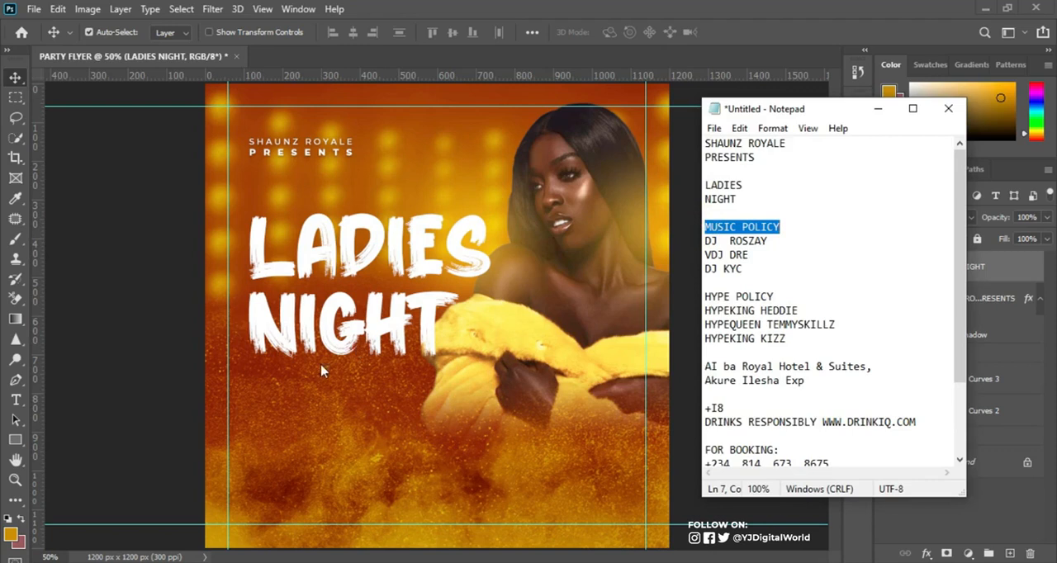
key(alt+Tab)
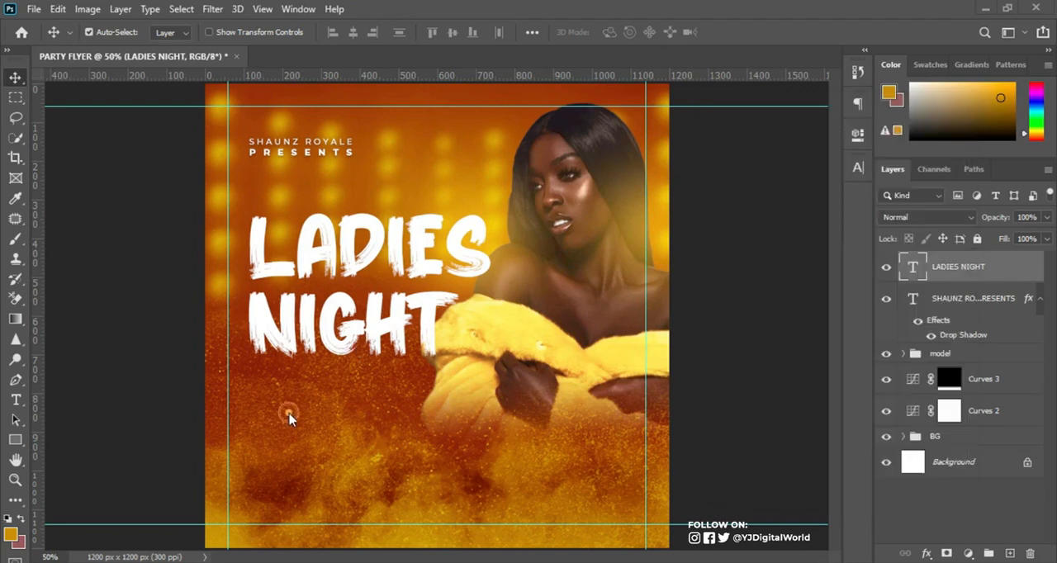
click(16, 400)
click(277, 411)
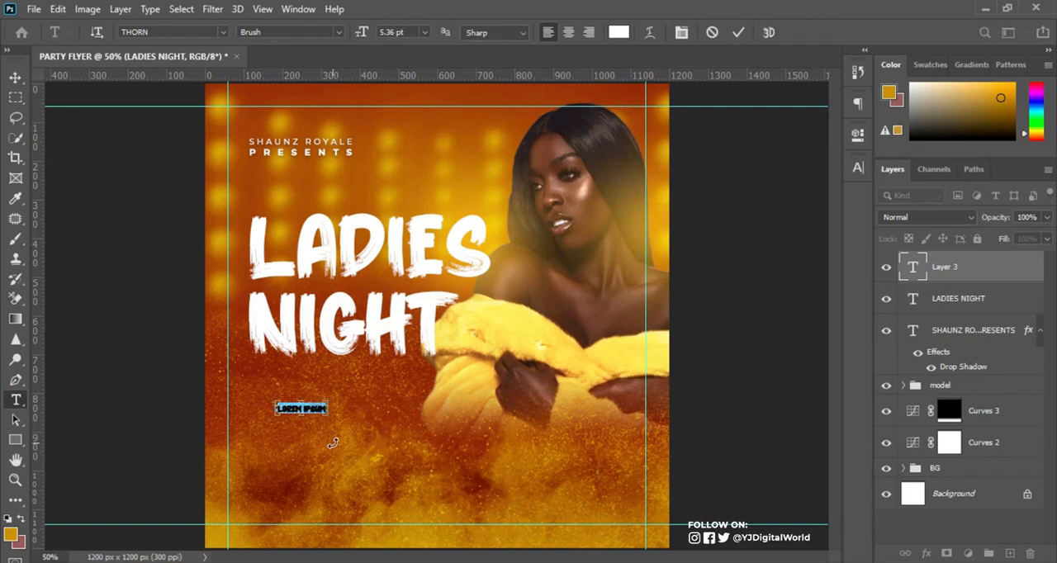
key(ctrl+v)
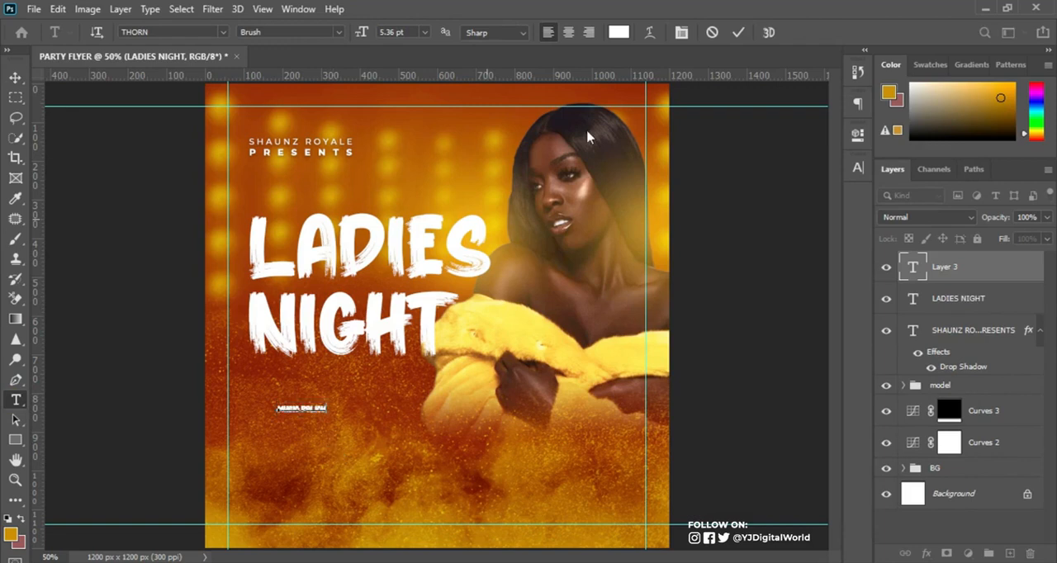
click(740, 33)
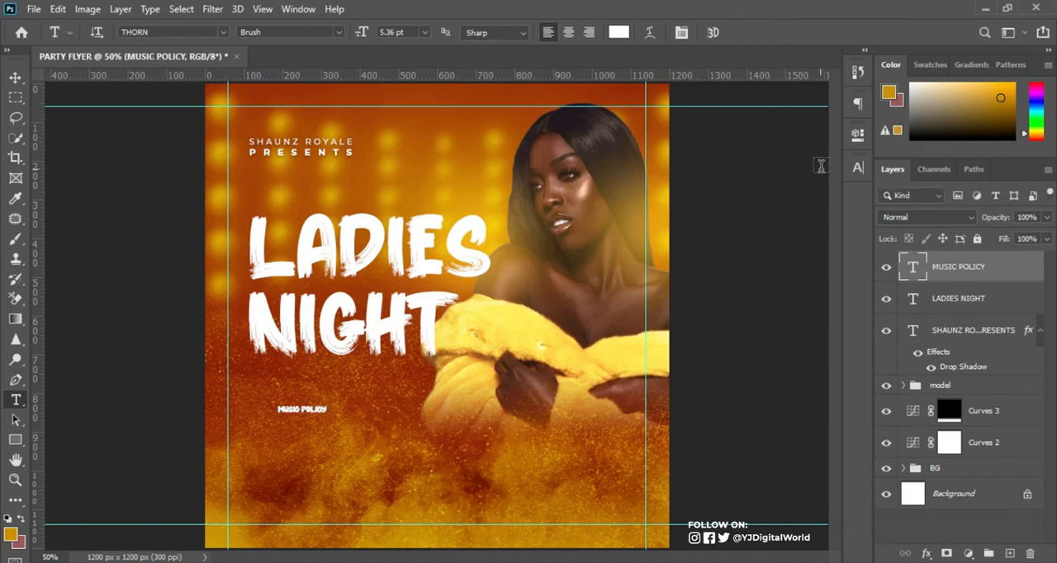
Change the "MUSIC POLICY" text to the Gobold Regular font.
click(857, 169)
click(732, 190)
text(gol)
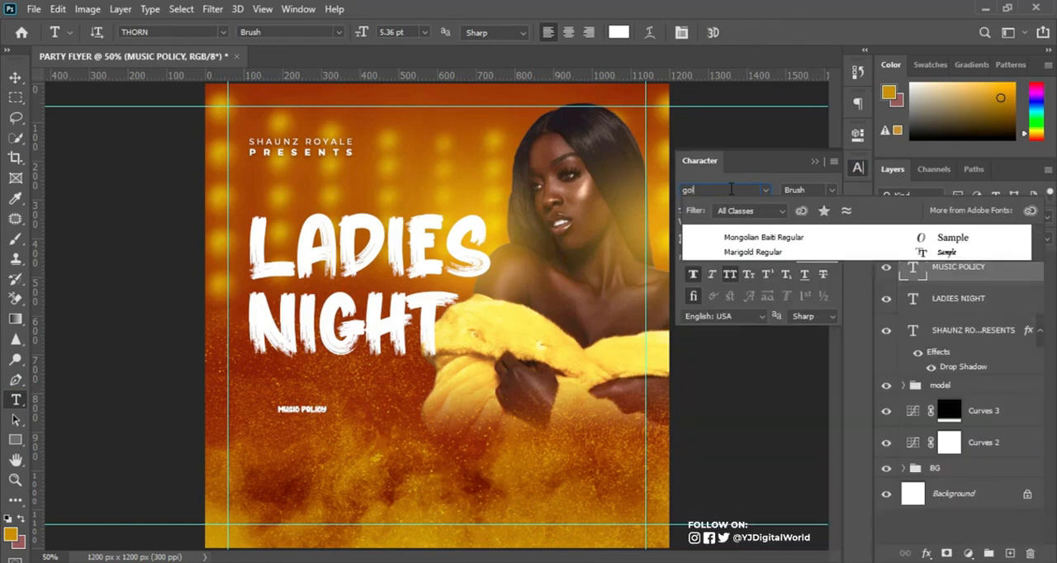
key(BackSpace)
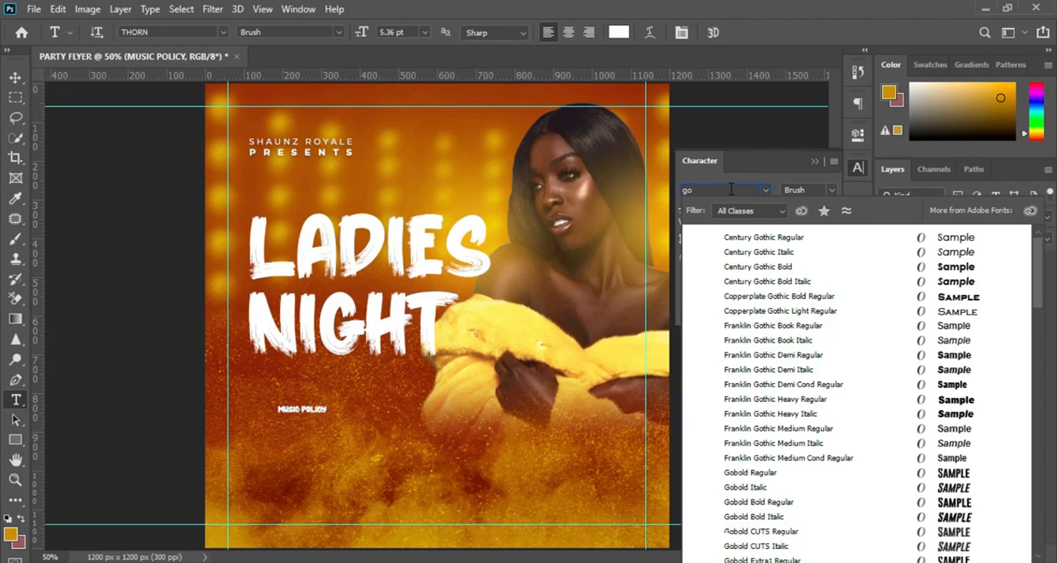
text(bold)
key(Return)
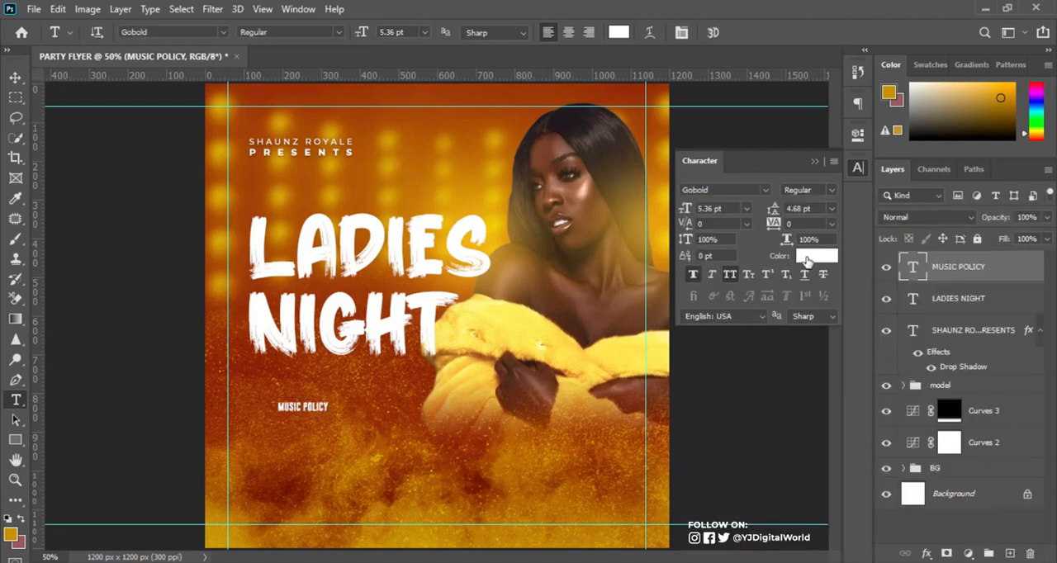
Color the "MUSIC POLICY" text yellow with hex value ffe601.
click(812, 260)
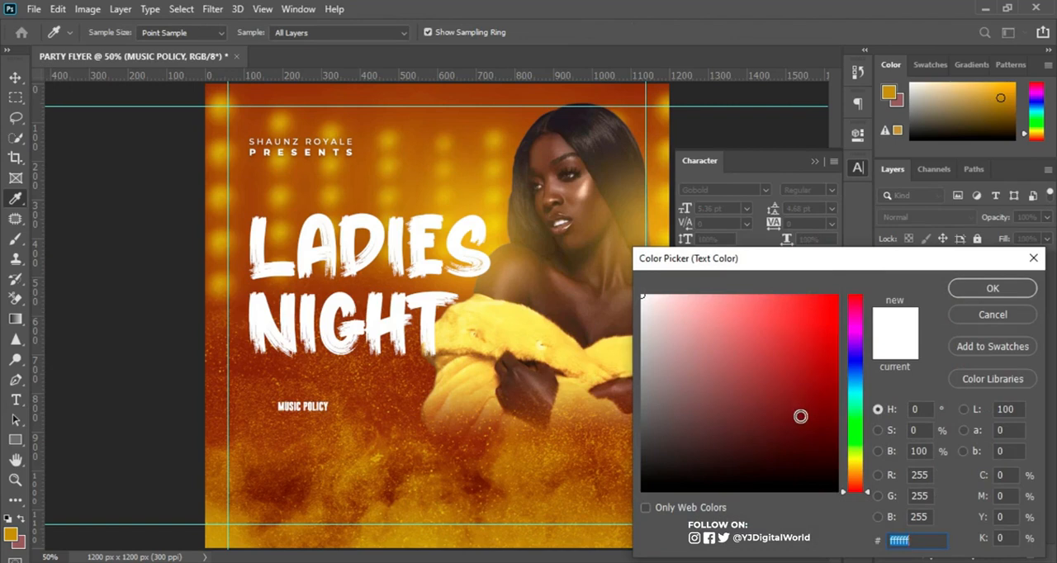
text(ff)
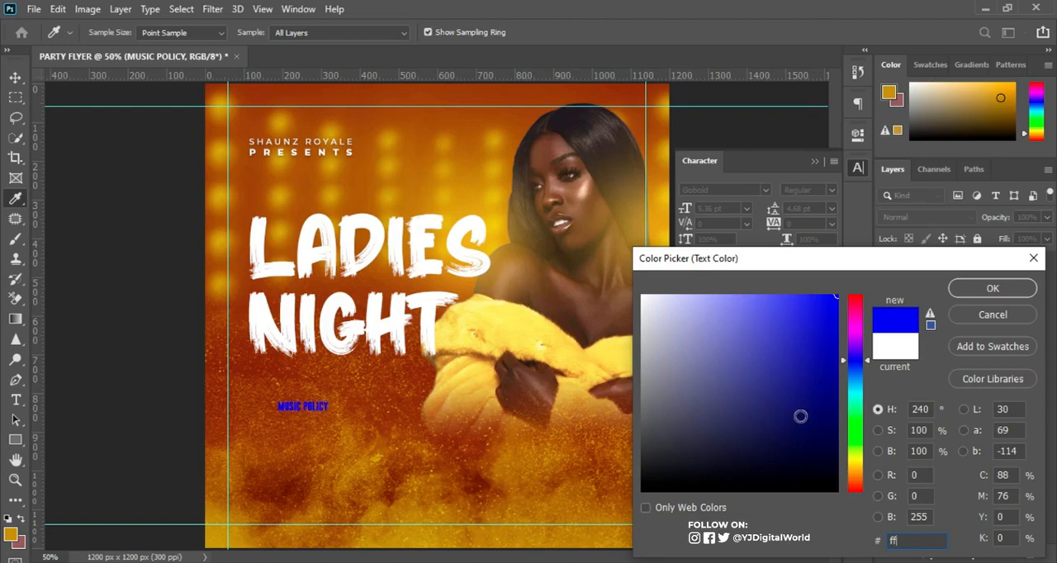
text(e)
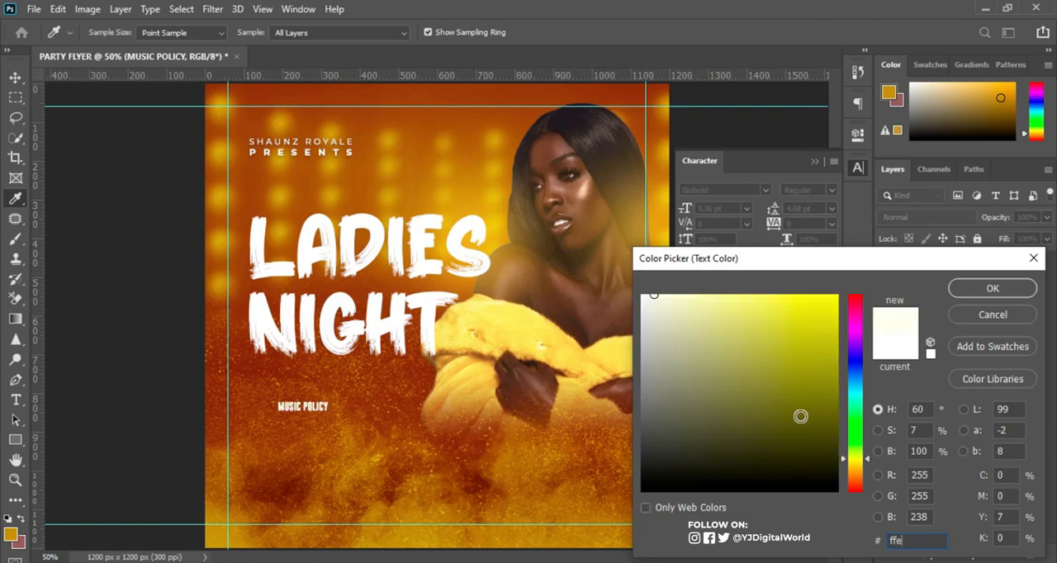
text(601)
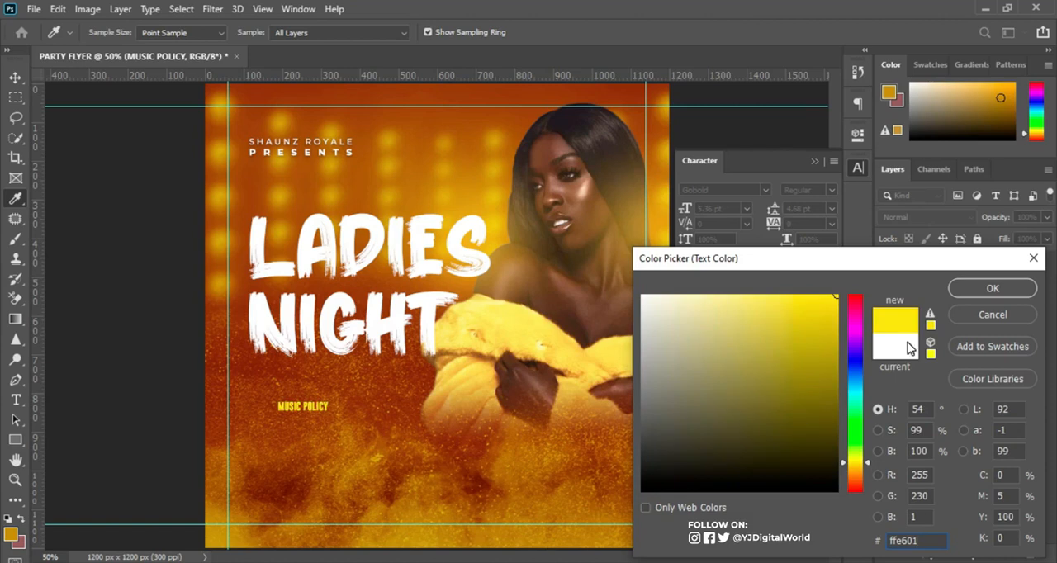
click(993, 289)
click(815, 160)
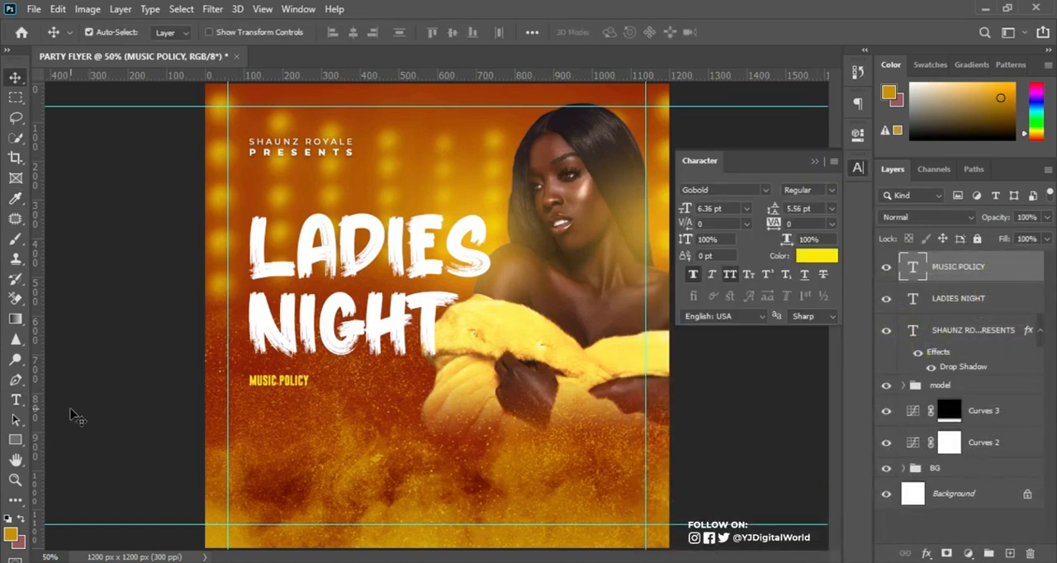
Copy the three DJ name lines from the Notepad notes, paste them as a new text layer below "MUSIC POLICY", and commit it.
click(730, 561)
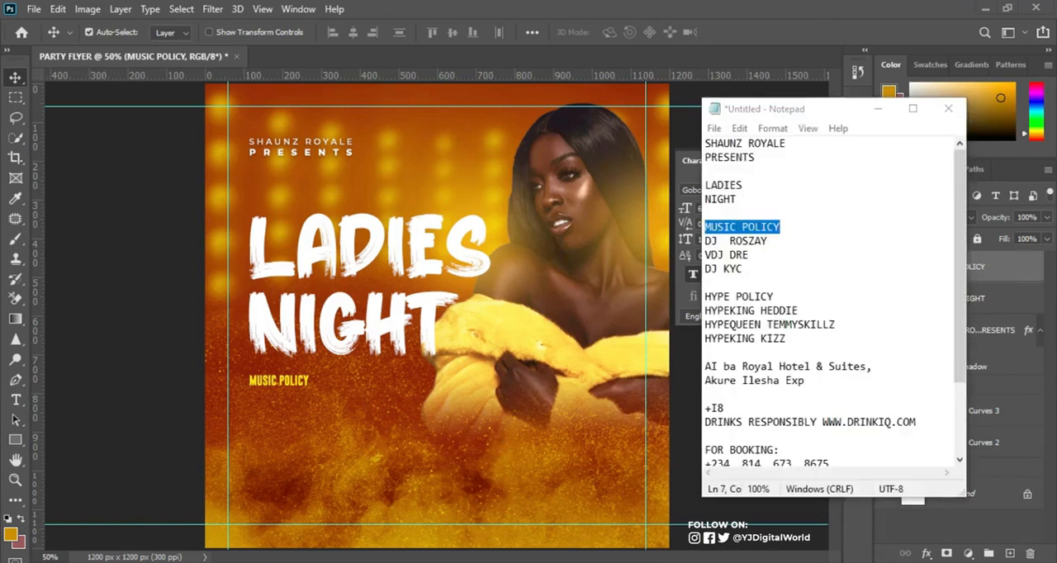
drag(706, 240, 774, 278)
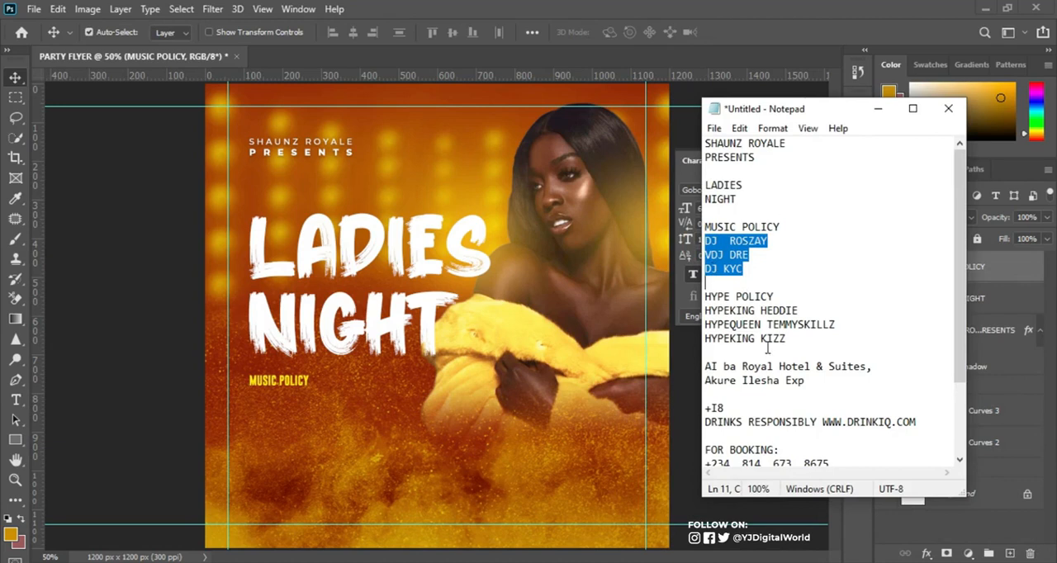
click(502, 491)
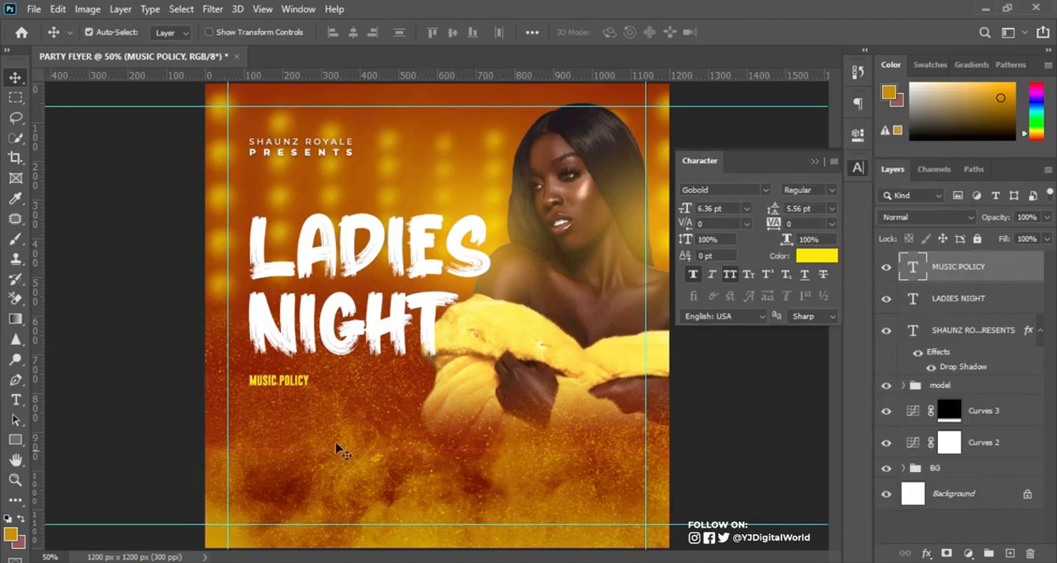
click(16, 400)
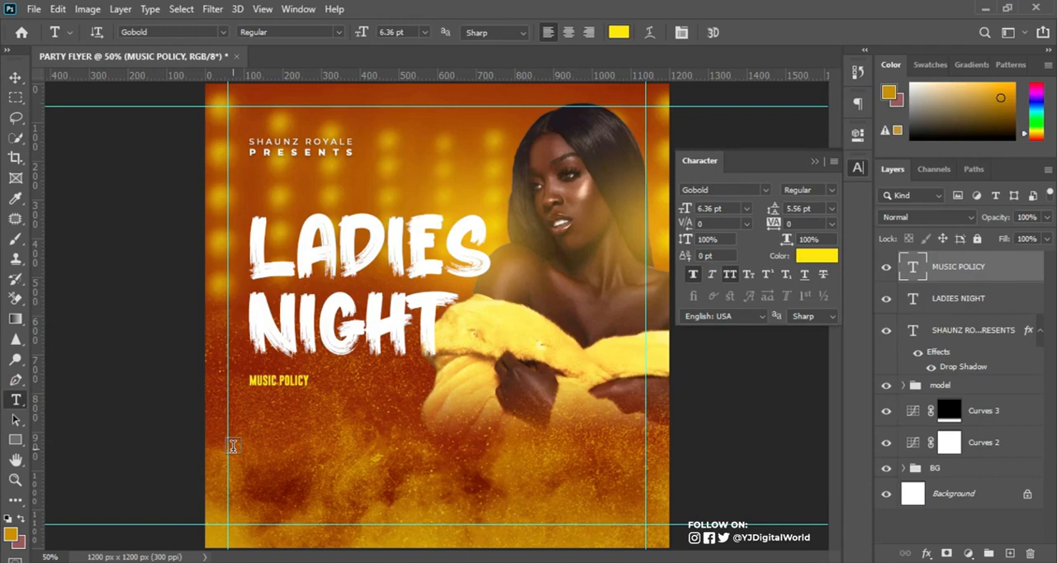
click(252, 435)
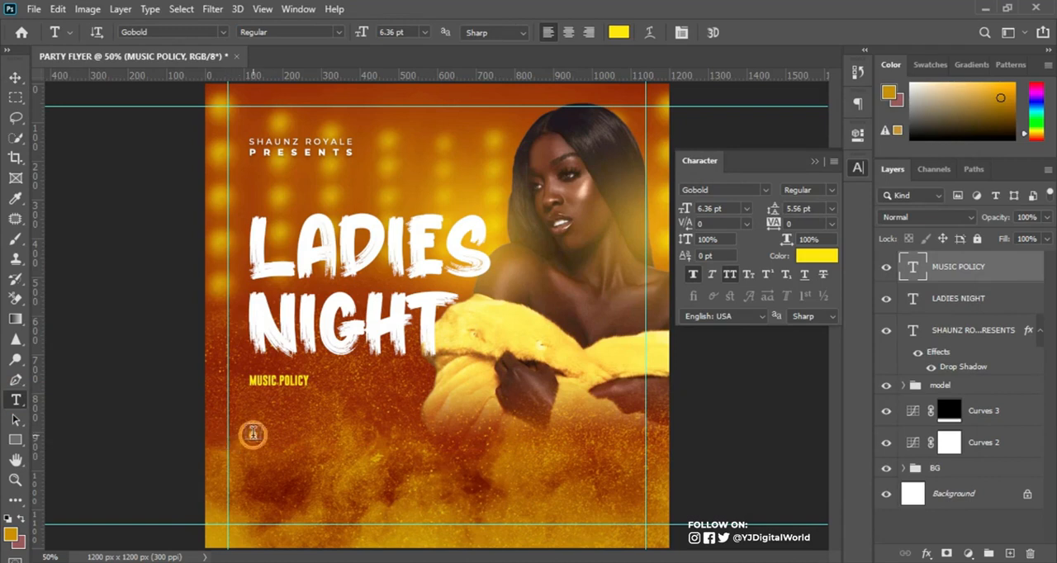
text(DJ ROSZAY DJ JOE DJ KYC)
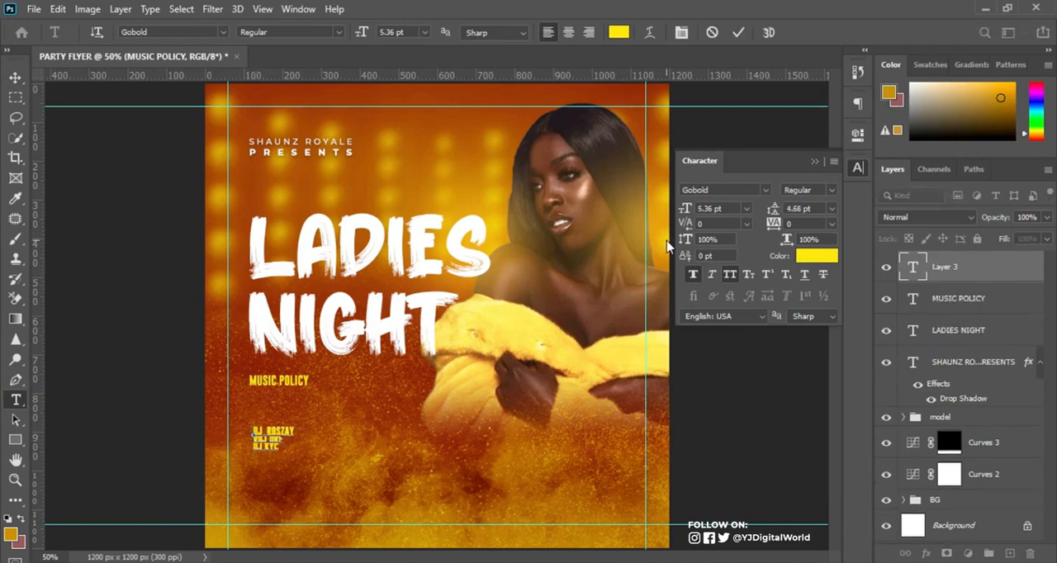
click(737, 32)
Change the DJ names text to the Montserrat font in the ExtraBold style.
click(742, 190)
text(mont)
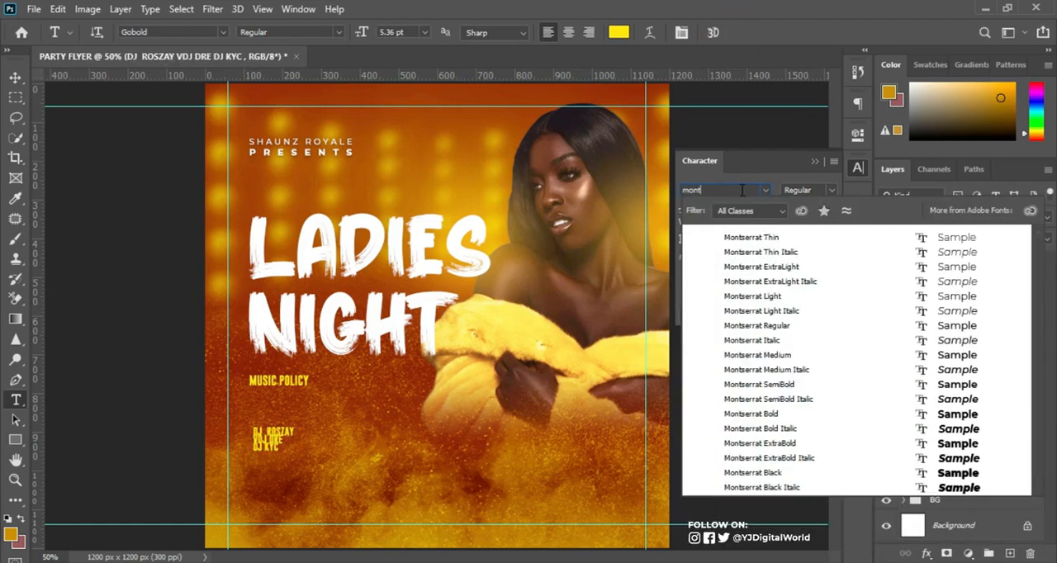
key(Return)
click(830, 190)
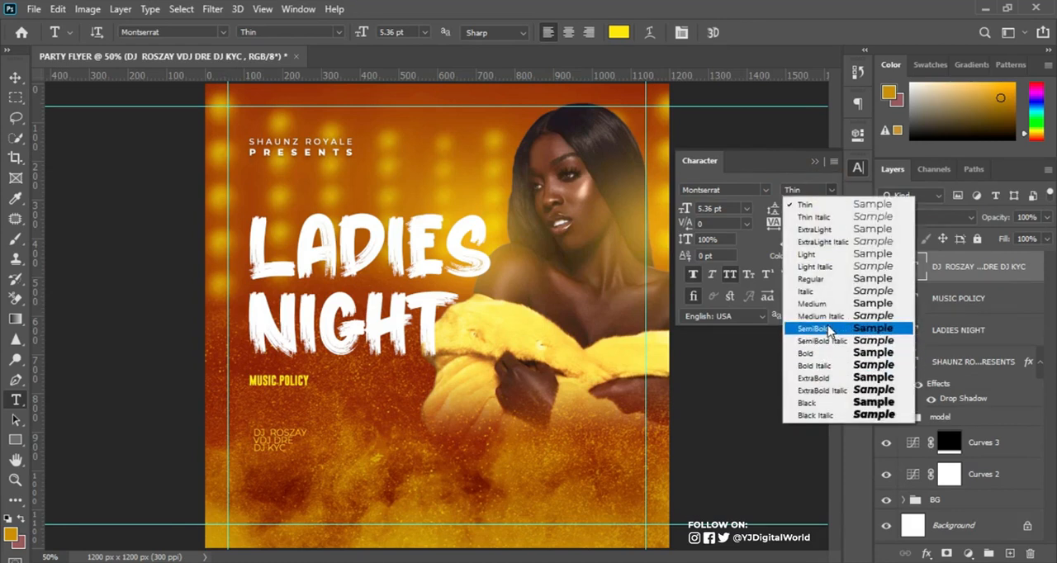
click(817, 379)
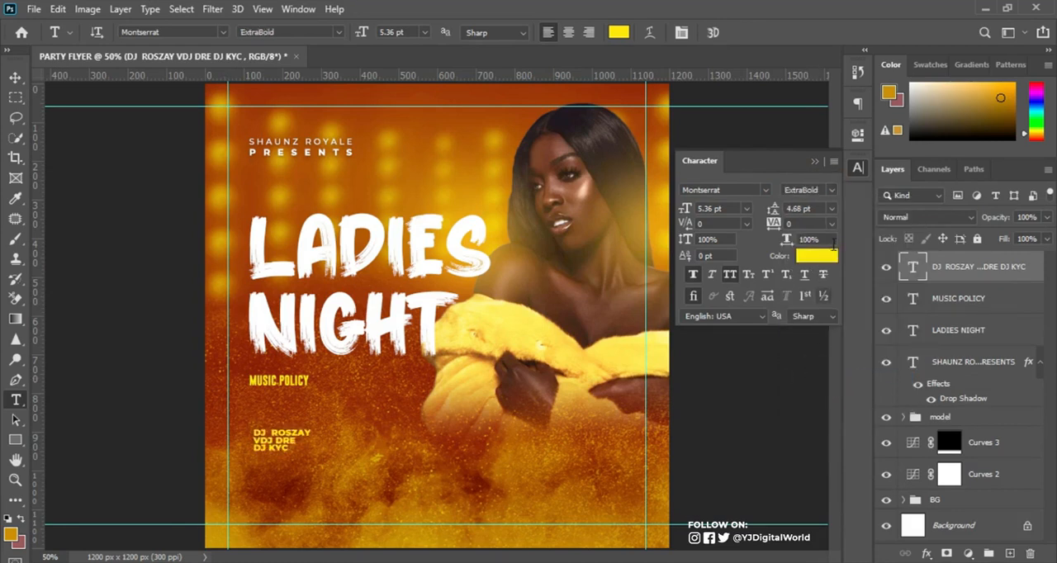
Color the DJ names text white with hex value ffffff.
click(816, 256)
click(660, 313)
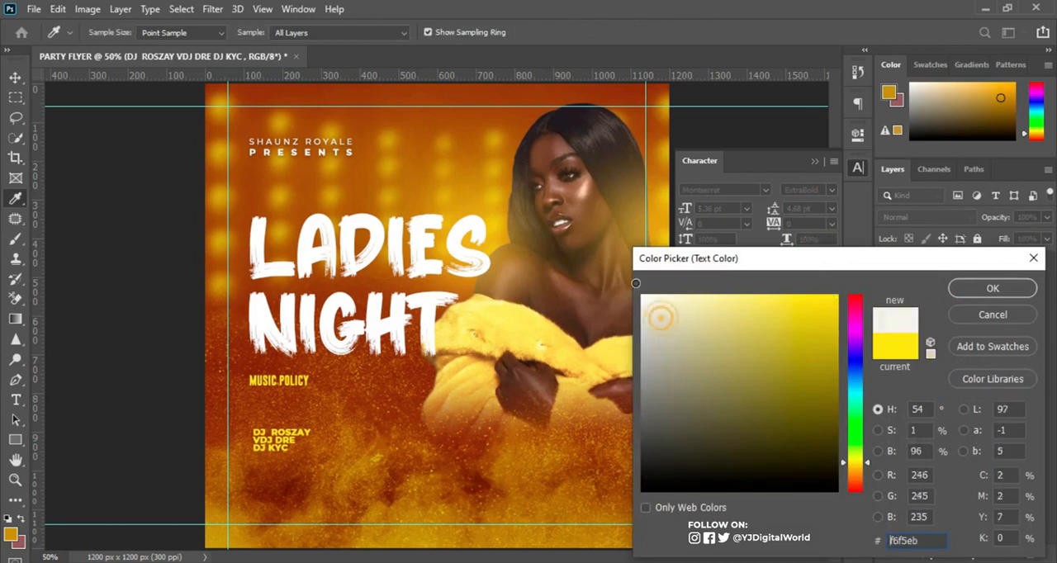
click(967, 288)
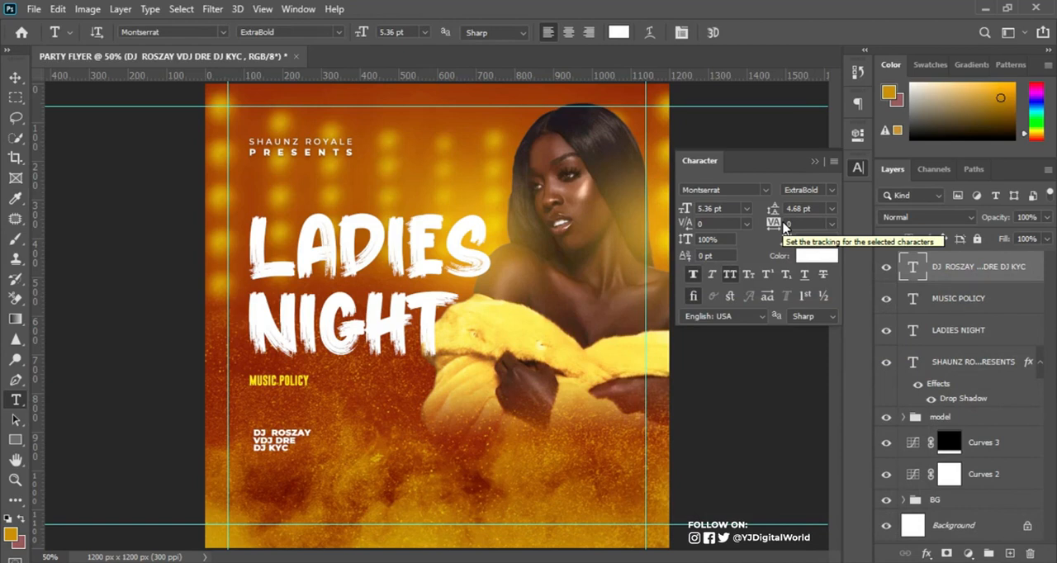
Set the DJ names text to 7.07 pt leading and a 5.79 pt font size.
click(805, 209)
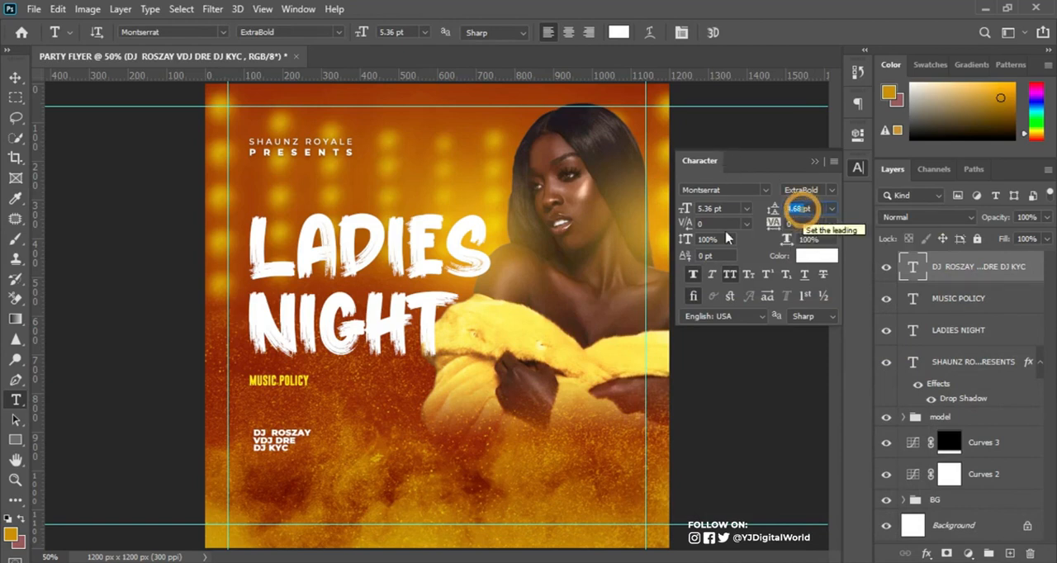
text(7pt)
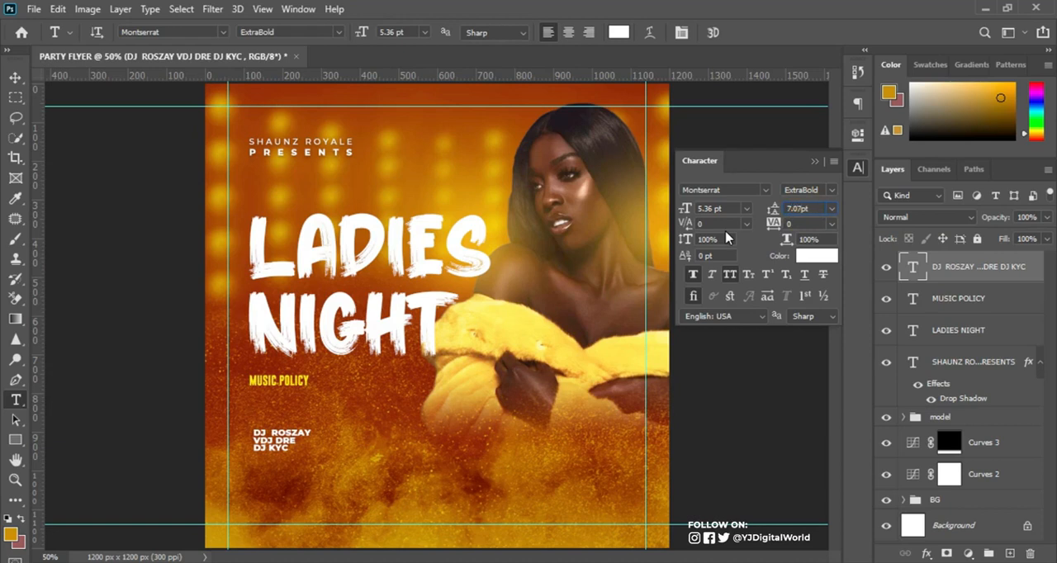
key(Return)
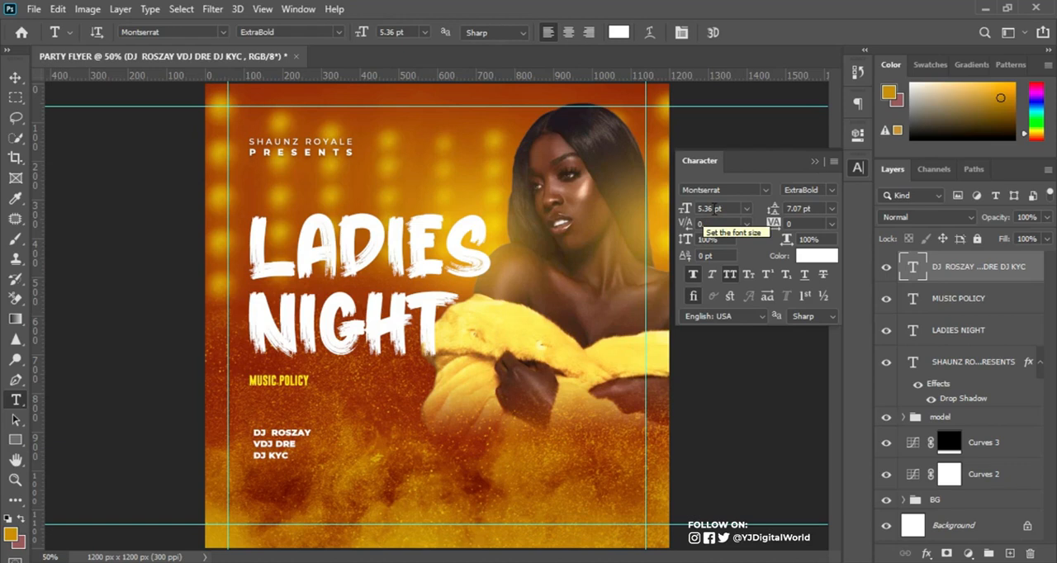
click(708, 209)
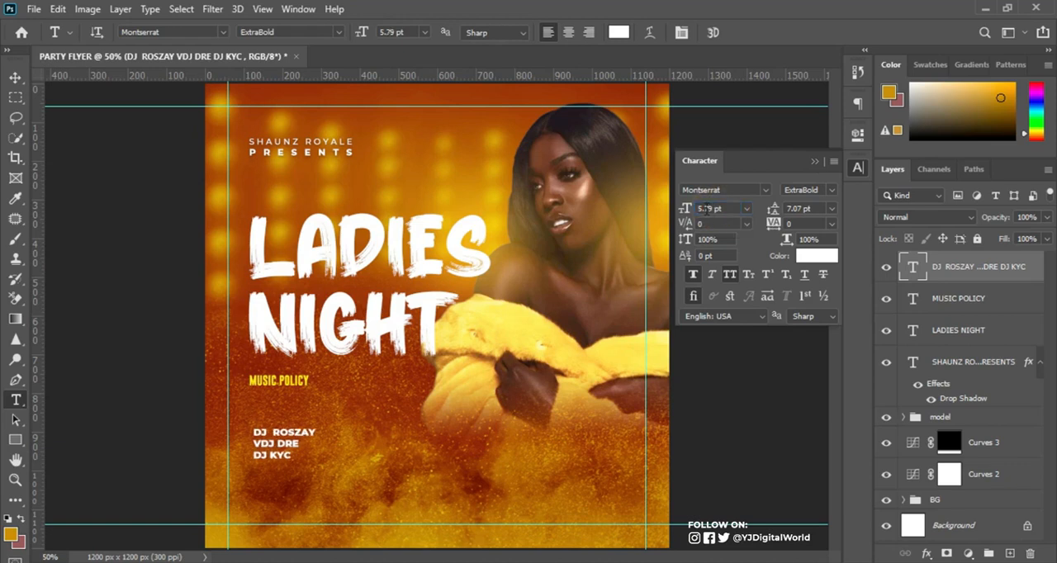
click(815, 161)
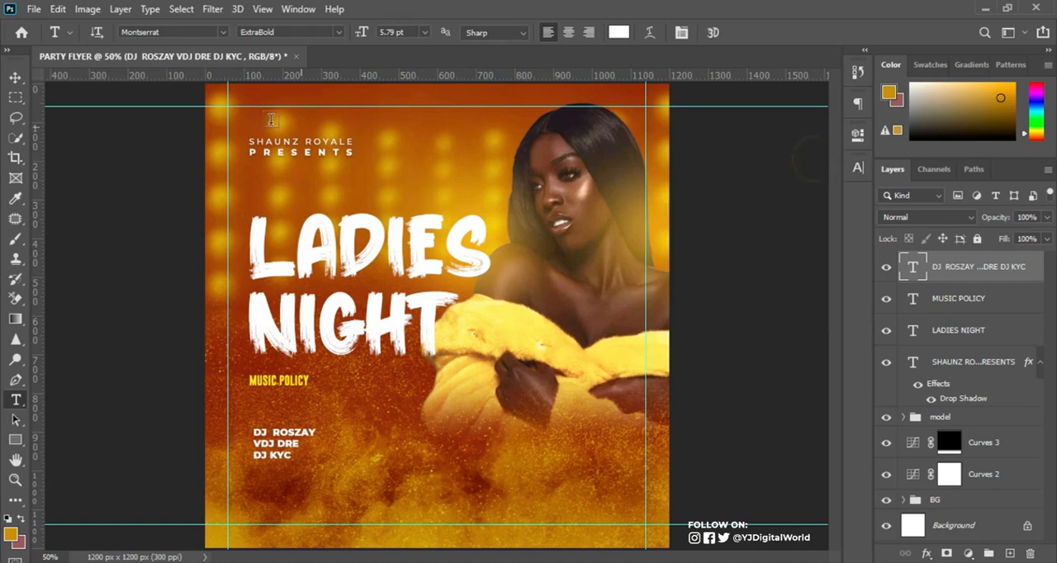
Move the DJ names block up to sit directly under "MUSIC POLICY", aligned with its left edge.
click(15, 77)
drag(272, 456, 266, 414)
Scale the "MUSIC POLICY" text up slightly to match the width of the first DJ name line below it.
click(289, 380)
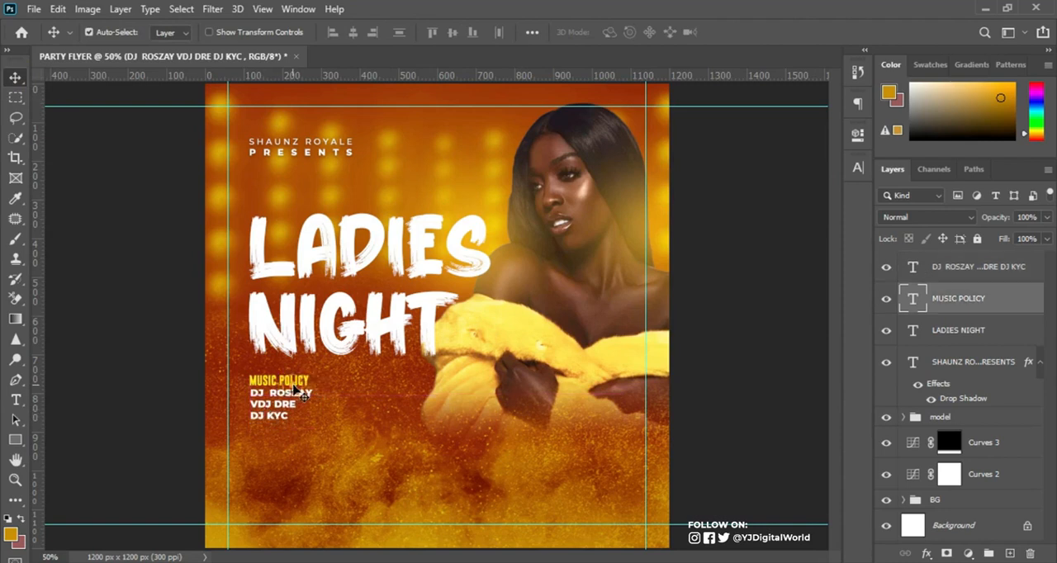
click(853, 168)
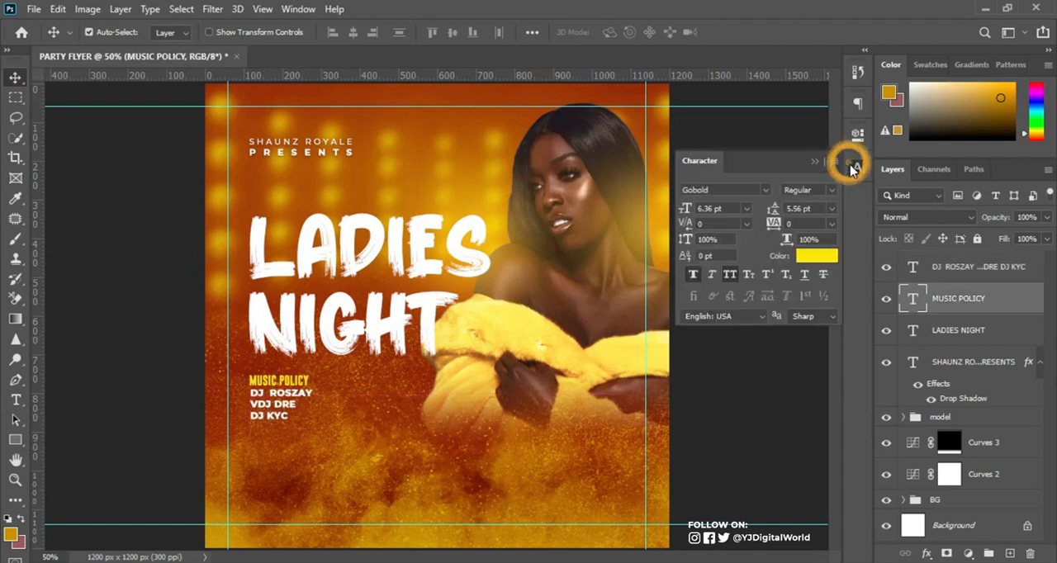
click(853, 167)
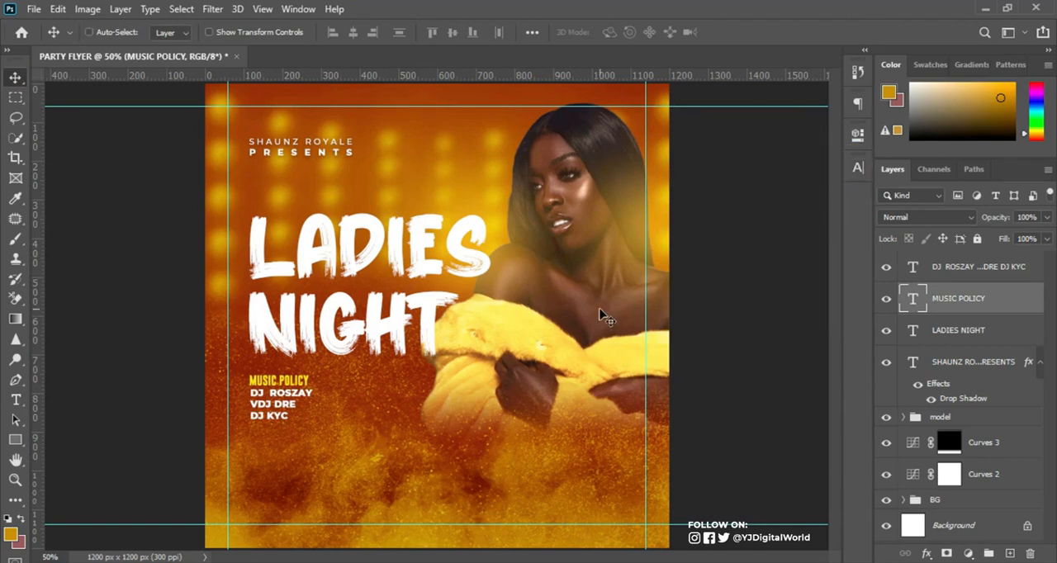
key(ctrl+t)
drag(310, 387, 313, 388)
key(Return)
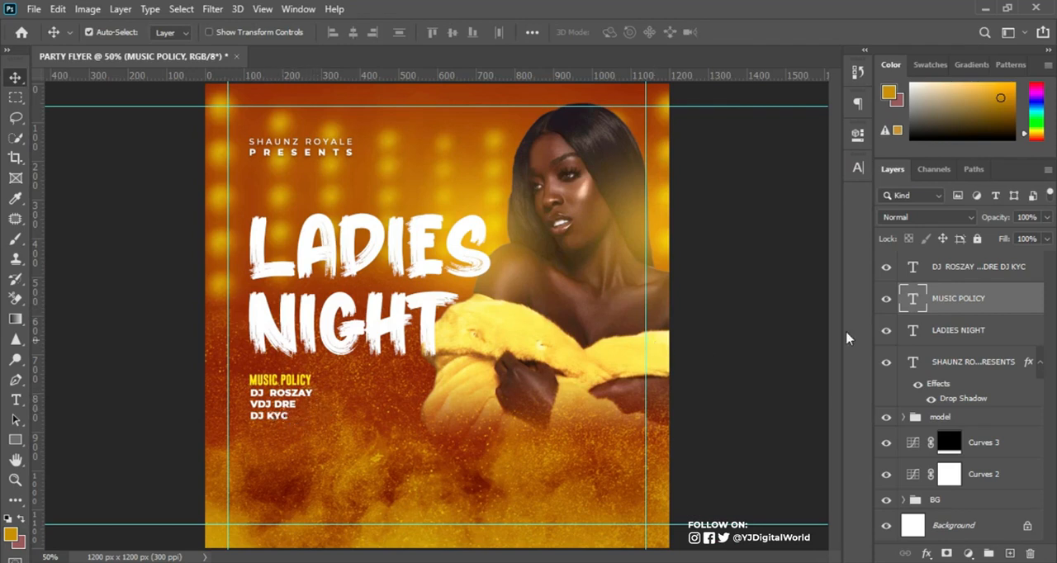
Group the "MUSIC POLICY" and DJ names text layers and name the group "music policy".
shift+click(1003, 275)
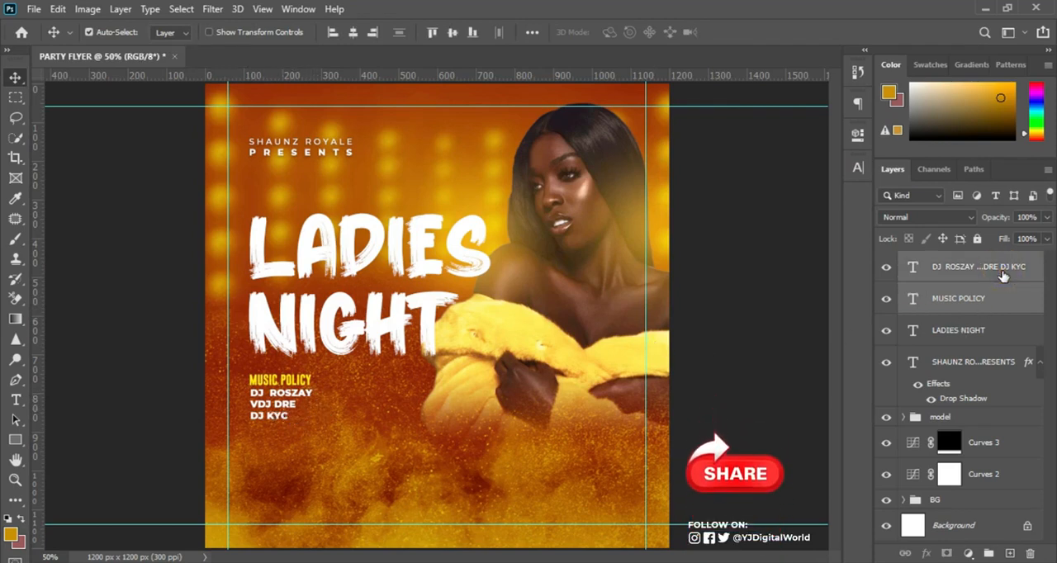
key(ctrl+g)
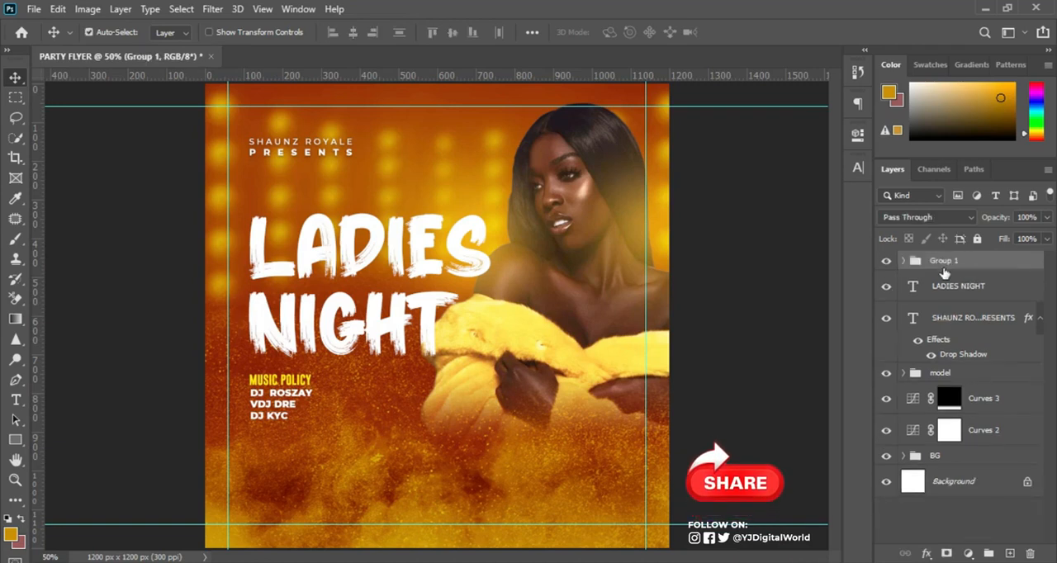
double_click(944, 259)
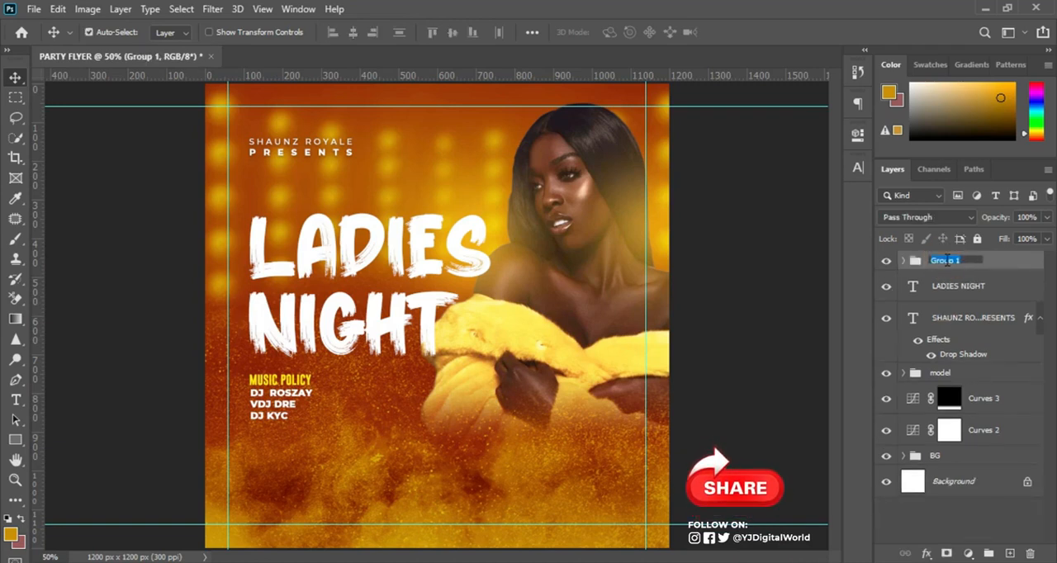
text(music polic)
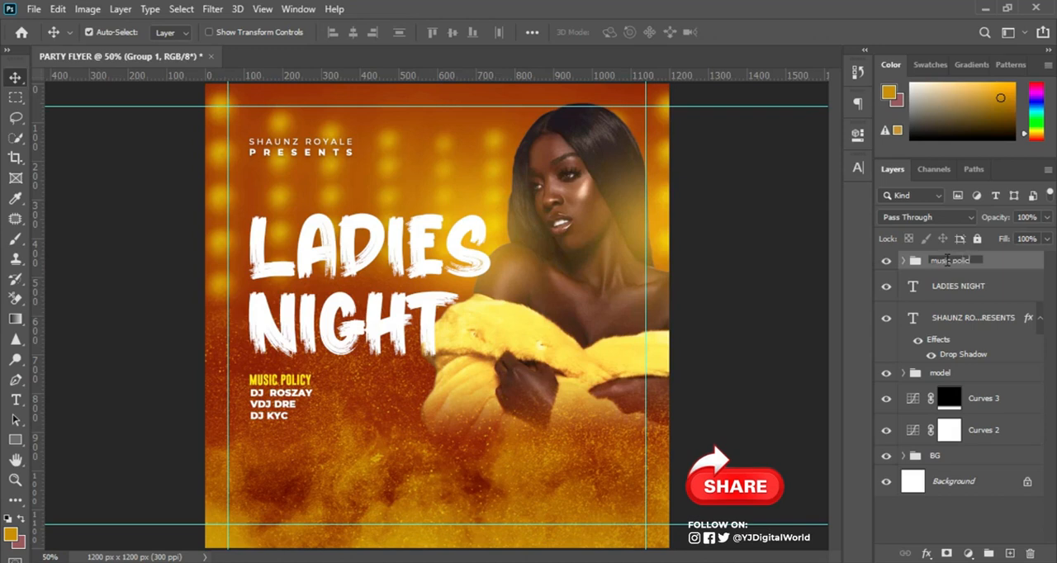
text(y)
key(Return)
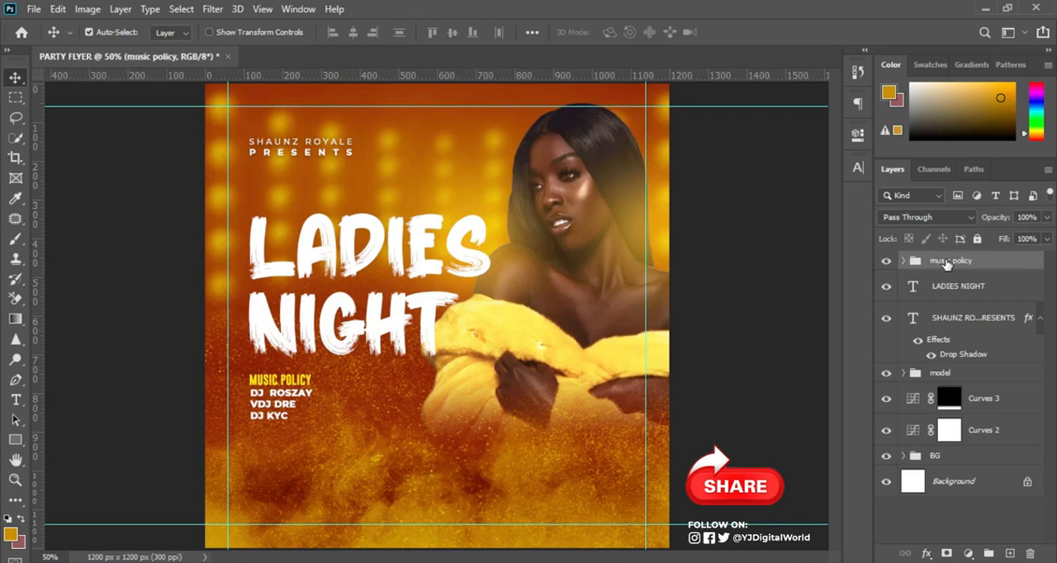
Duplicate the "music policy" group and move the copy beside the original, level with it, as a second column.
drag(947, 263, 1010, 552)
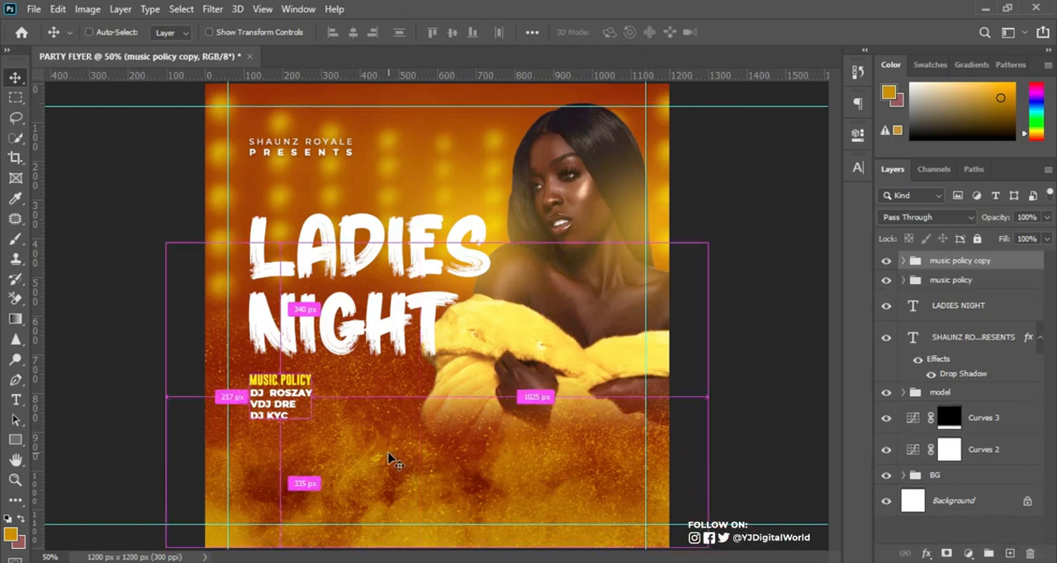
key(ctrl+t)
drag(272, 415, 357, 409)
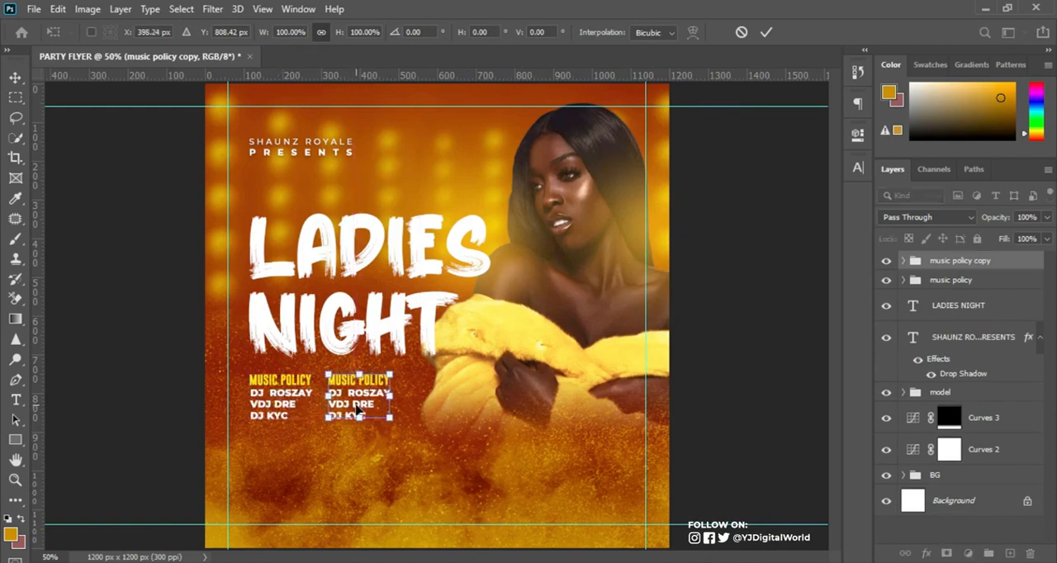
key(Return)
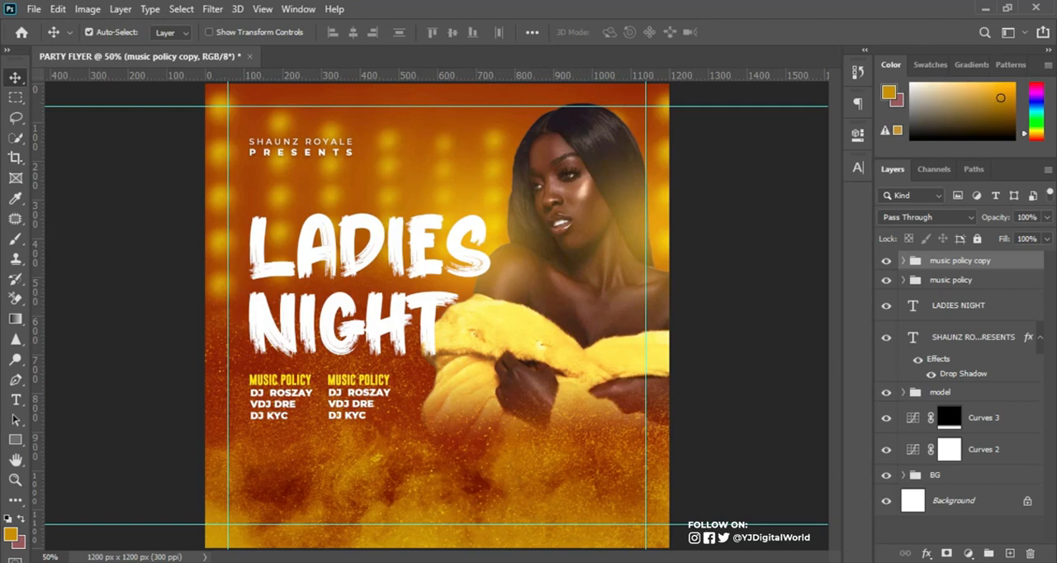
Replace the duplicated heading's text with "HYPE POLICY" copied from the Notepad notes.
key(alt+Tab)
drag(705, 297, 788, 296)
key(ctrl+c)
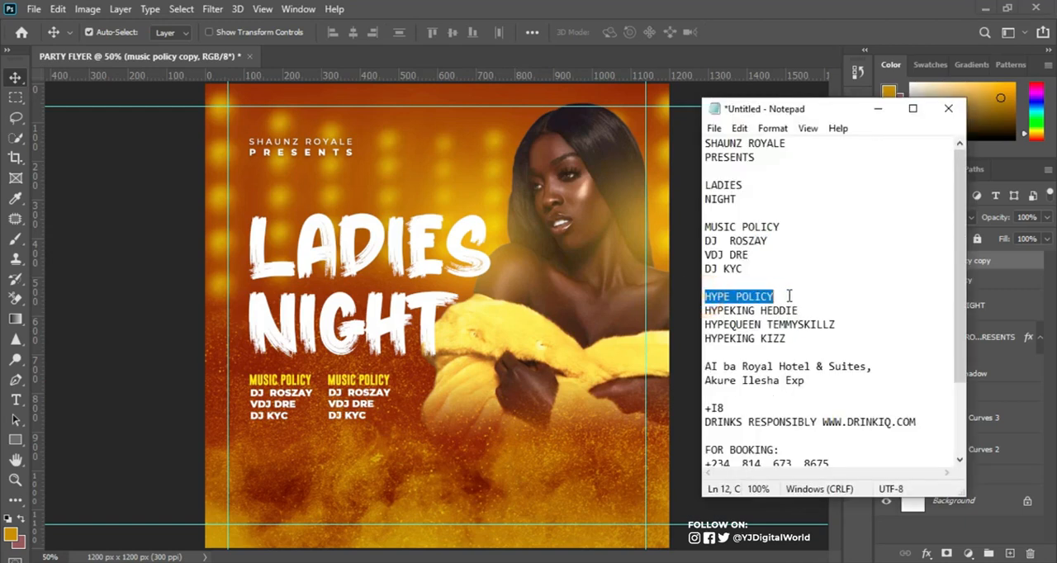
key(alt+Tab)
key(t)
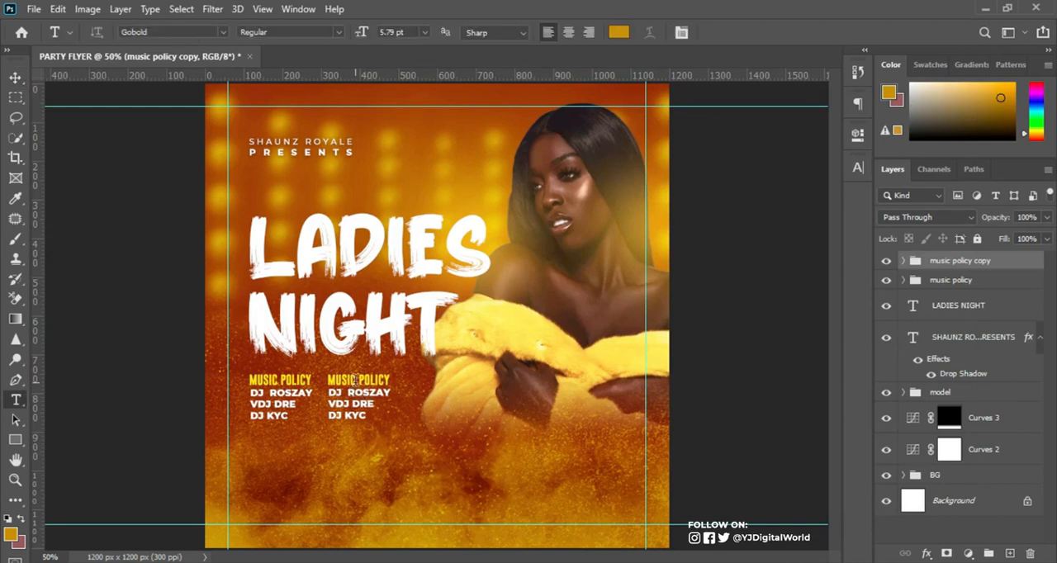
click(357, 386)
key(ctrl+a)
key(ctrl+v)
click(511, 207)
Replace the DJ names under "HYPE POLICY" with the three hype performers' names copied from the Notepad notes.
key(alt+Tab)
drag(705, 310, 789, 338)
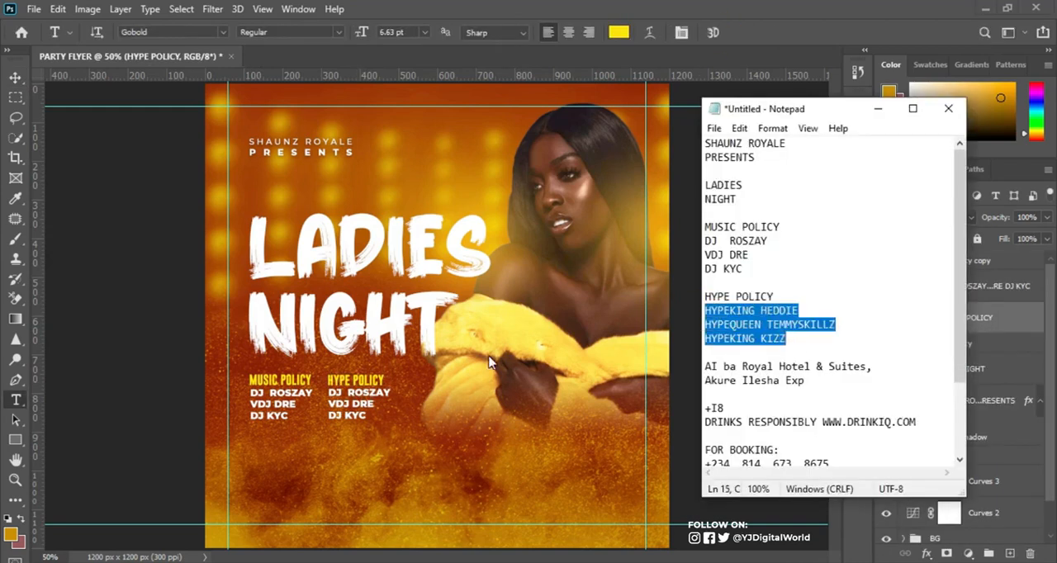
key(alt+Tab)
click(357, 404)
text(HYPEKING HEDDIE HYPEQUEEN TEMMYSKILLZ HYPEKING KIZZ)
click(569, 231)
Copy the two-line venue name and address from the Notepad notes into a new text layer below the music policy block.
key(alt+Tab)
drag(703, 366, 826, 381)
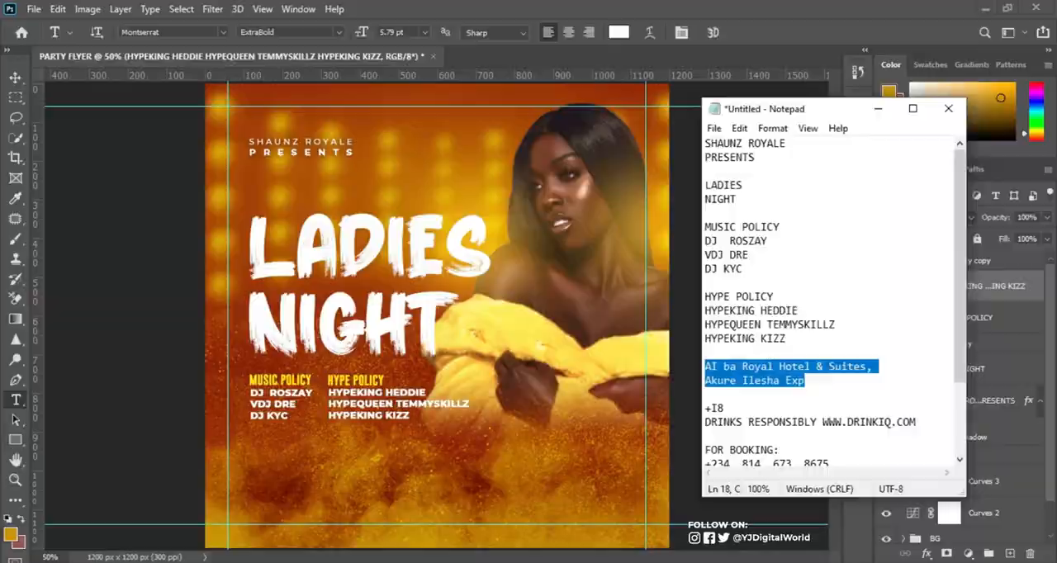
key(alt+Tab)
click(275, 471)
text(AI ba Royal Hotel & Suites, Akure Ilesha Exp)
key(ctrl+Return)
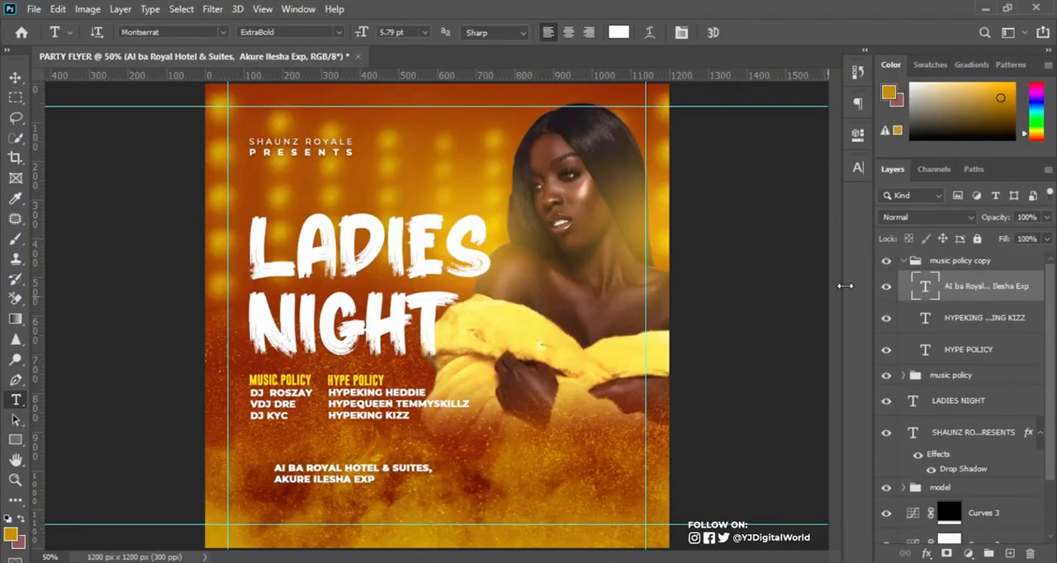
Turn off faux bold on the venue text and move it up near the left edge of the DJ names.
click(858, 168)
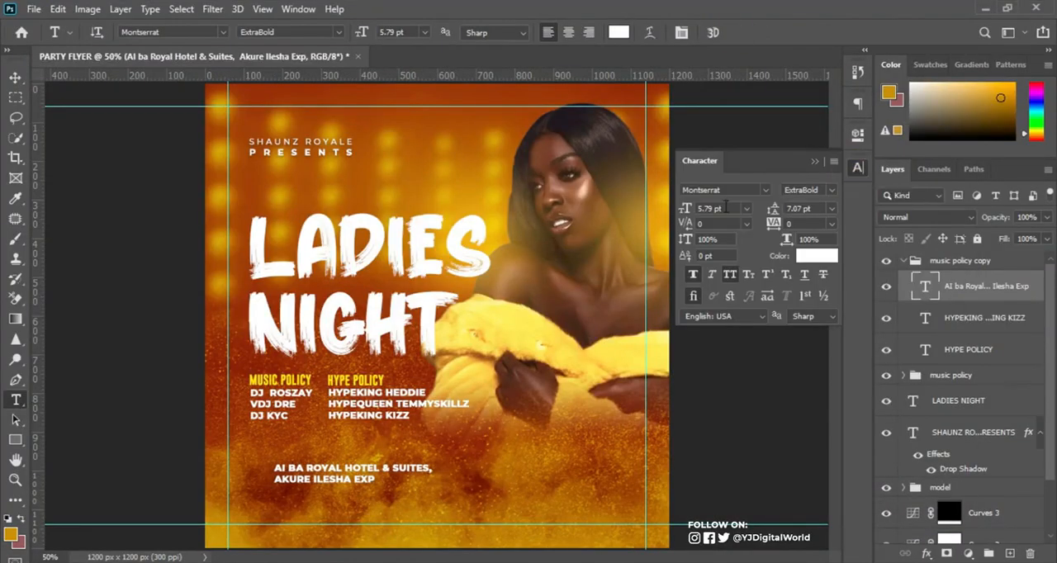
click(691, 275)
click(814, 162)
key(v)
drag(345, 469, 324, 452)
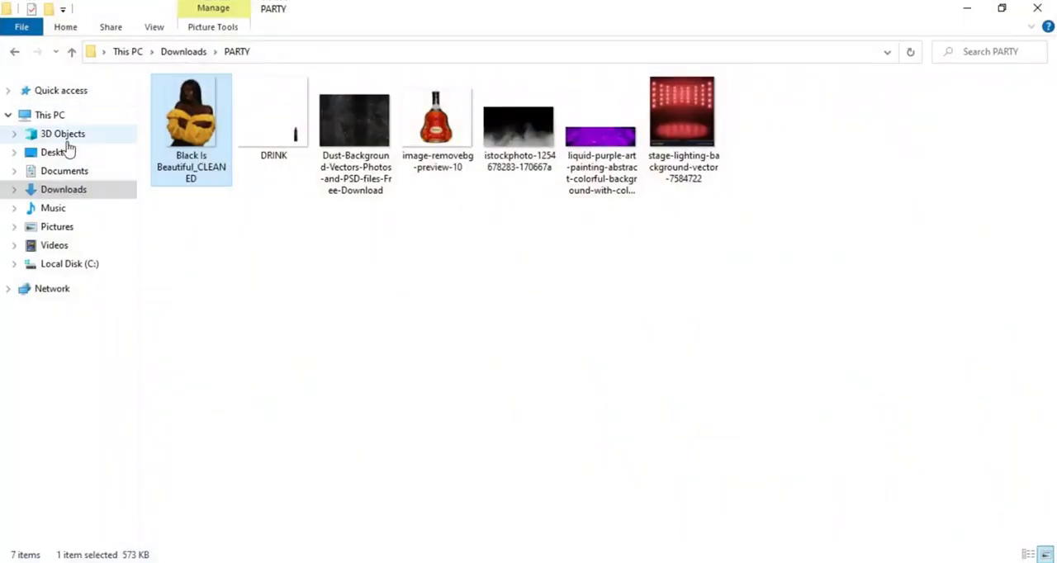
Place the location pin image in the flyer, scaled down to sit just left of the venue text.
click(51, 152)
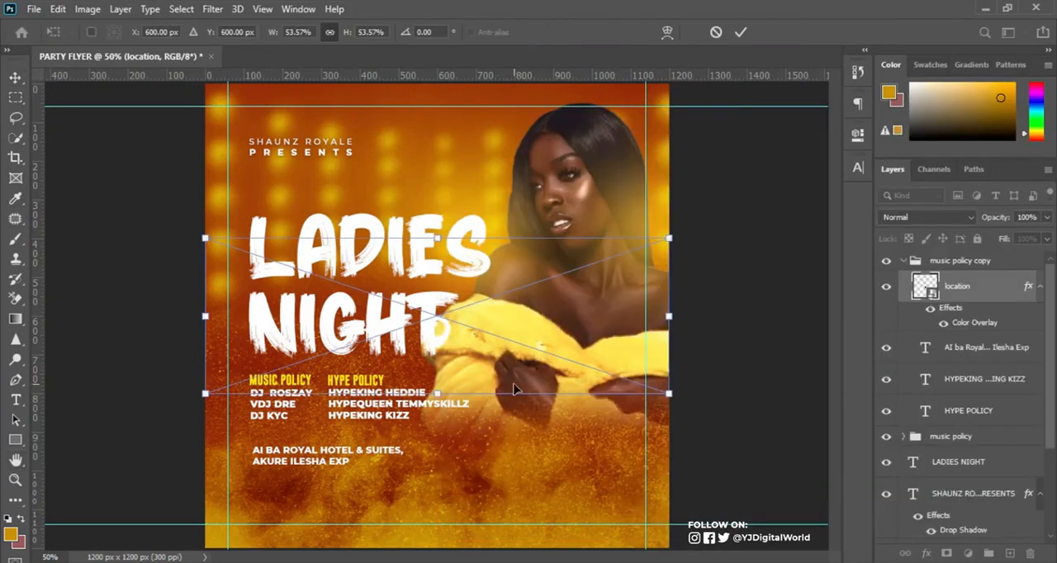
drag(669, 394, 459, 323)
drag(435, 289, 373, 491)
key(Return)
key(ctrl+t)
key(Return)
Move the location pin and venue text out of the duplicated group and rename that group "HYPE POLICY".
click(1001, 352)
shift+click(1005, 294)
drag(1005, 295, 988, 254)
click(904, 354)
click(947, 359)
double_click(958, 353)
text(HYPE POLICY)
Put the location pin and venue text in their own group named "LOCATION".
click(1039, 272)
double_click(944, 261)
text(LOCATION)
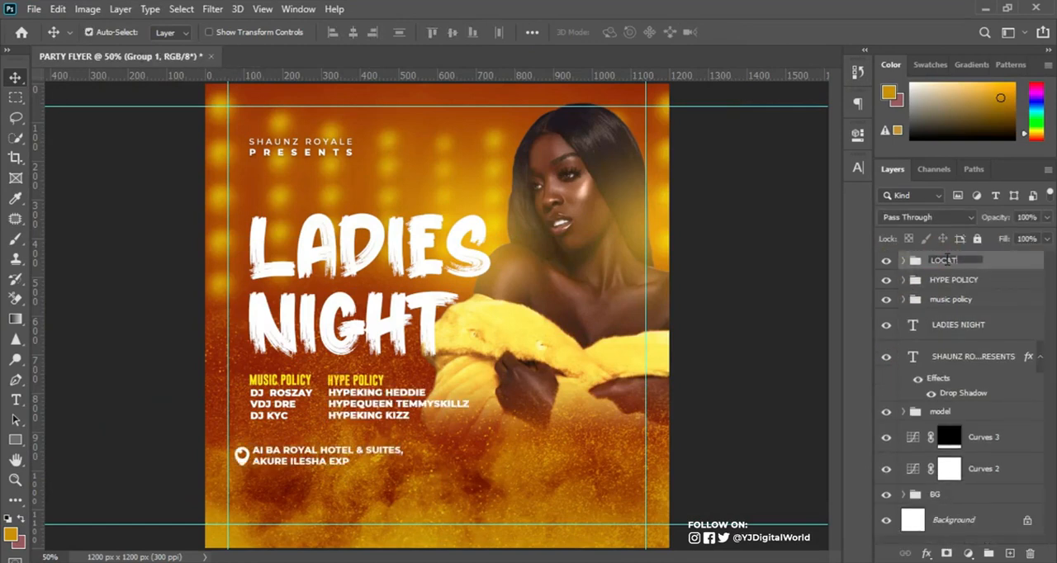
key(Return)
Shift the LOCATION group right and slightly up so the pin aligns with the left edge of the DJ names.
key(ctrl+t)
drag(333, 459, 347, 454)
key(Return)
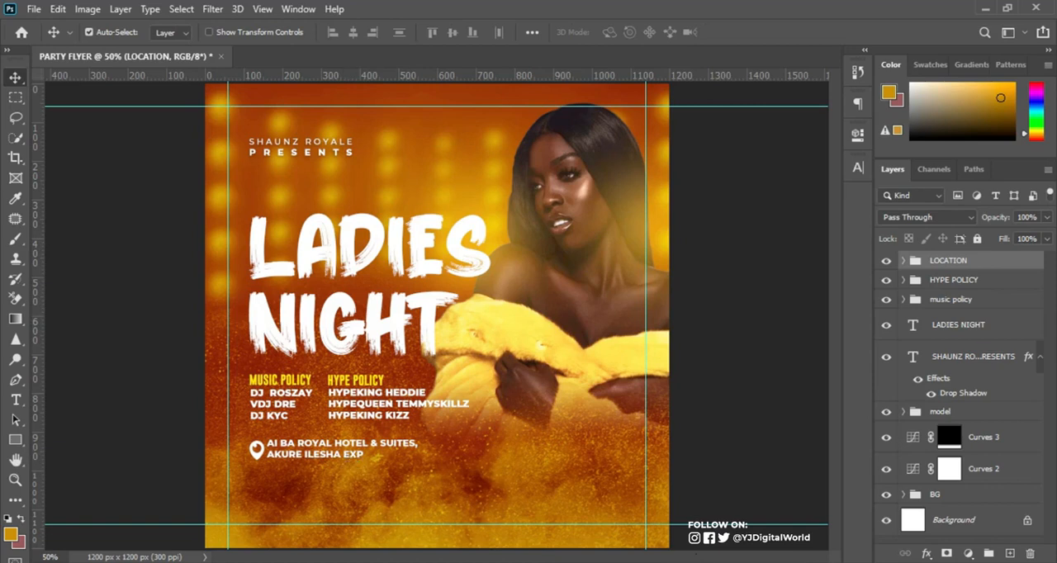
Copy the "+I8" age limit line from the Notepad notes and return to the flyer in Photoshop.
key(alt+Tab)
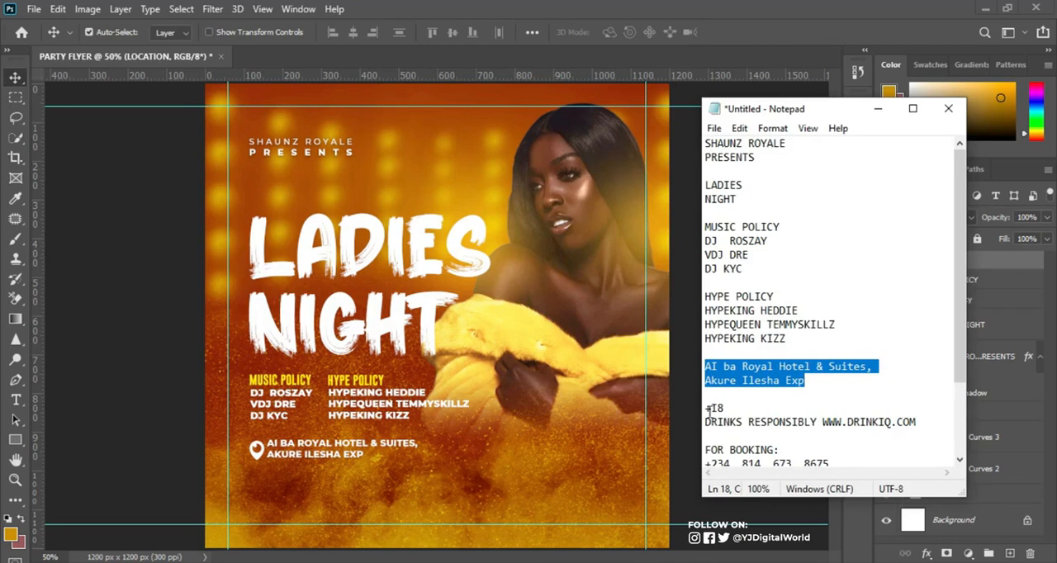
drag(706, 408, 747, 408)
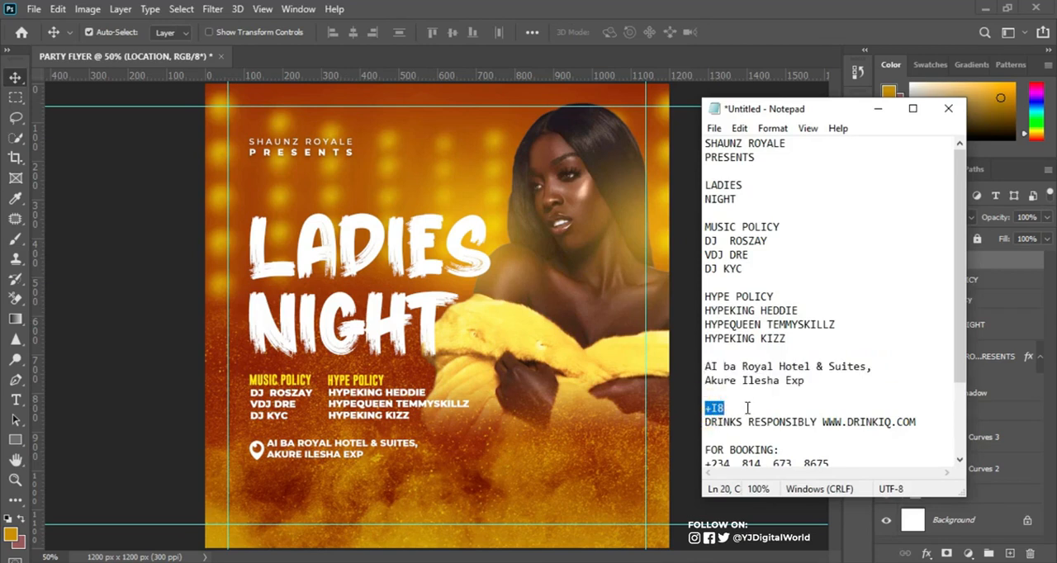
click(785, 23)
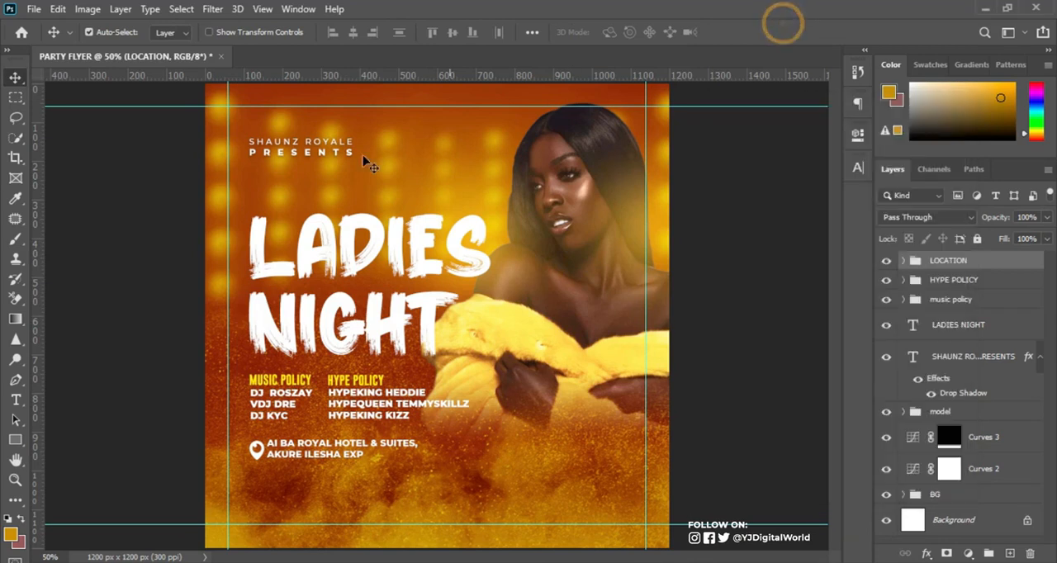
Draw a circle about 112 px wide with the Ellipse tool to the right of the venue text.
click(16, 441)
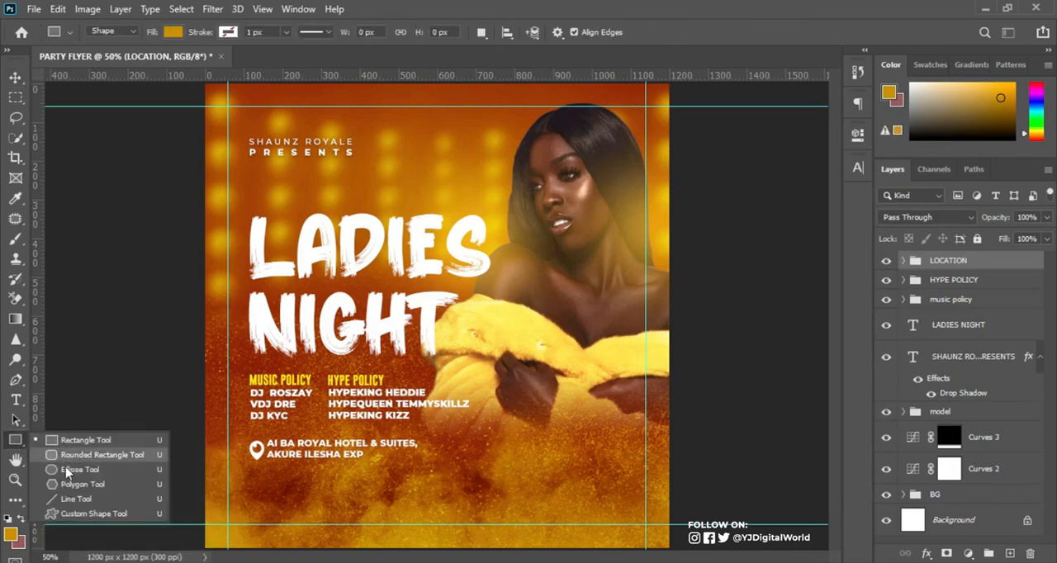
click(67, 469)
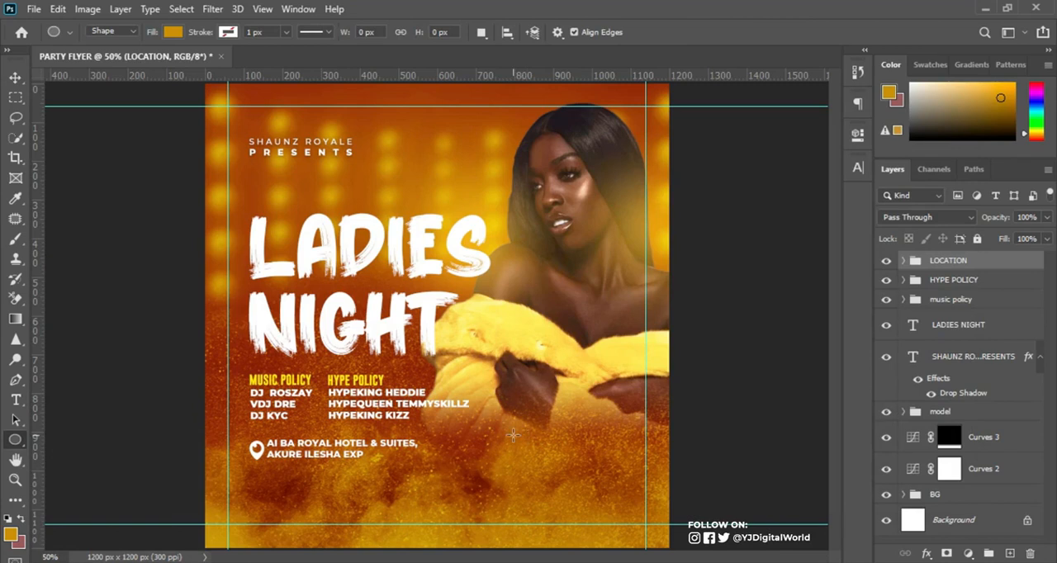
drag(485, 435, 544, 480)
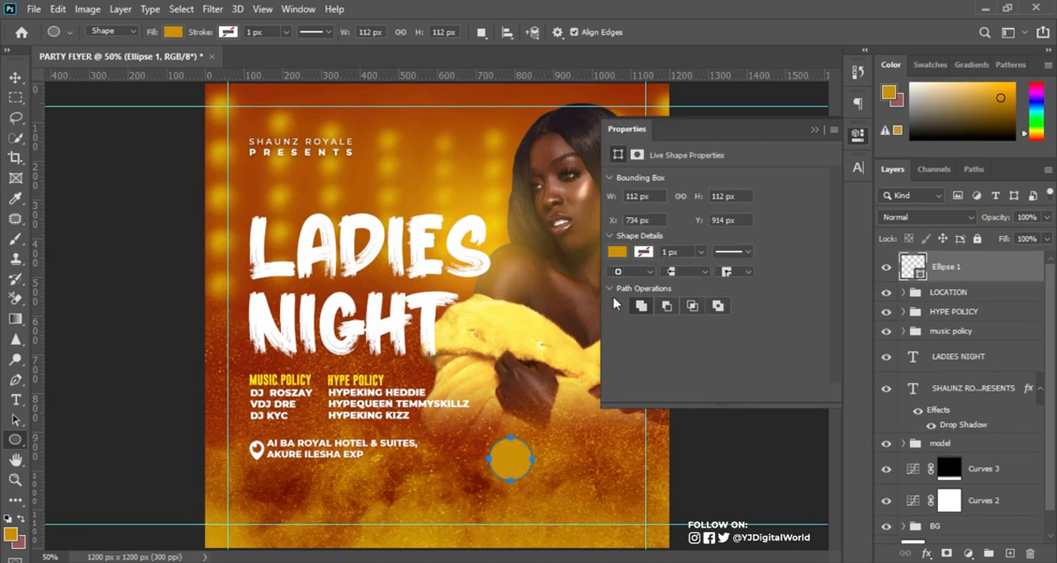
Fill the circle with red, hex value C50808, and deselect its path.
double_click(915, 268)
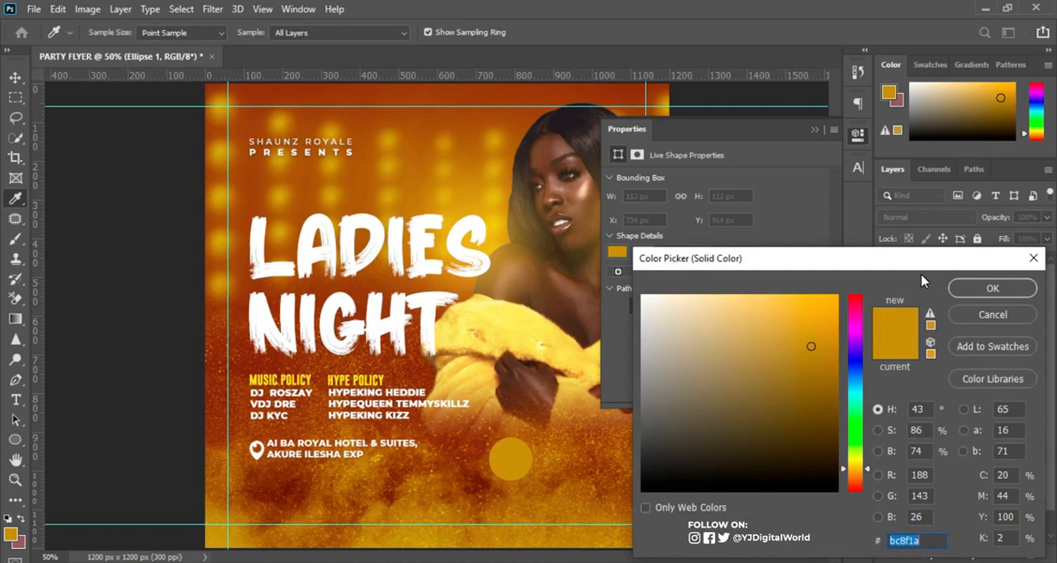
text(c)
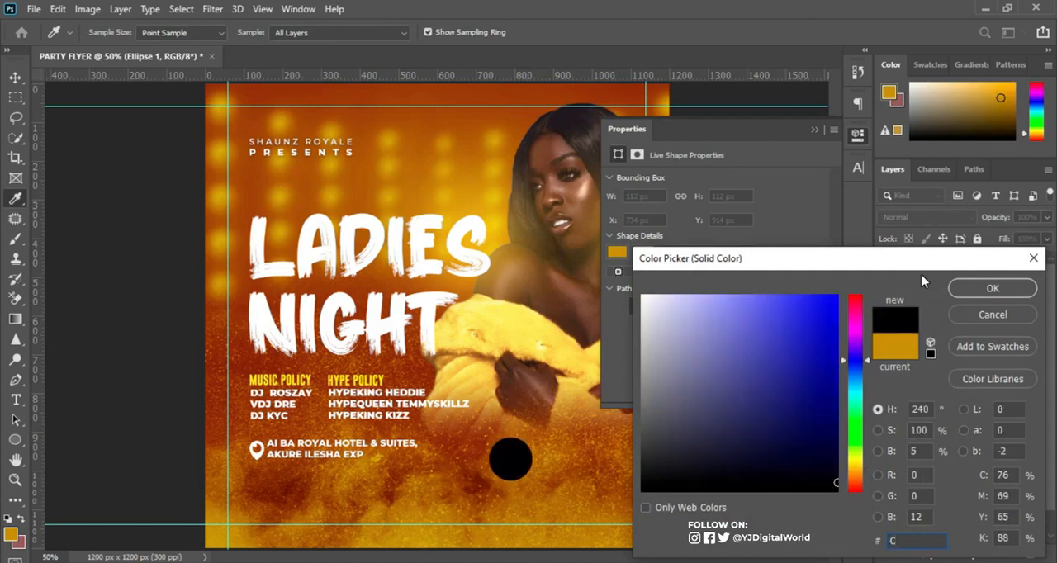
text(5)
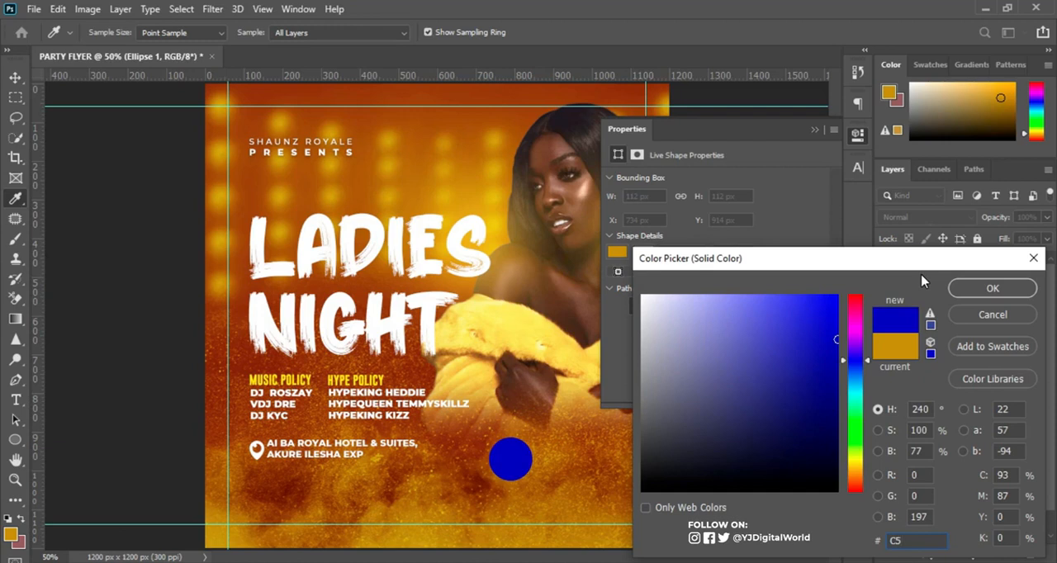
text(0808)
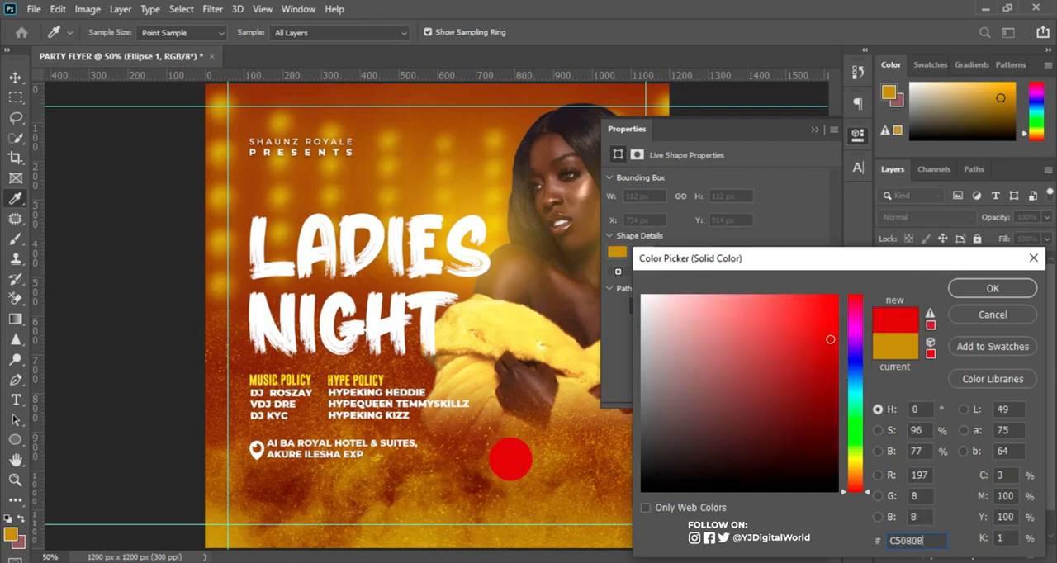
click(993, 289)
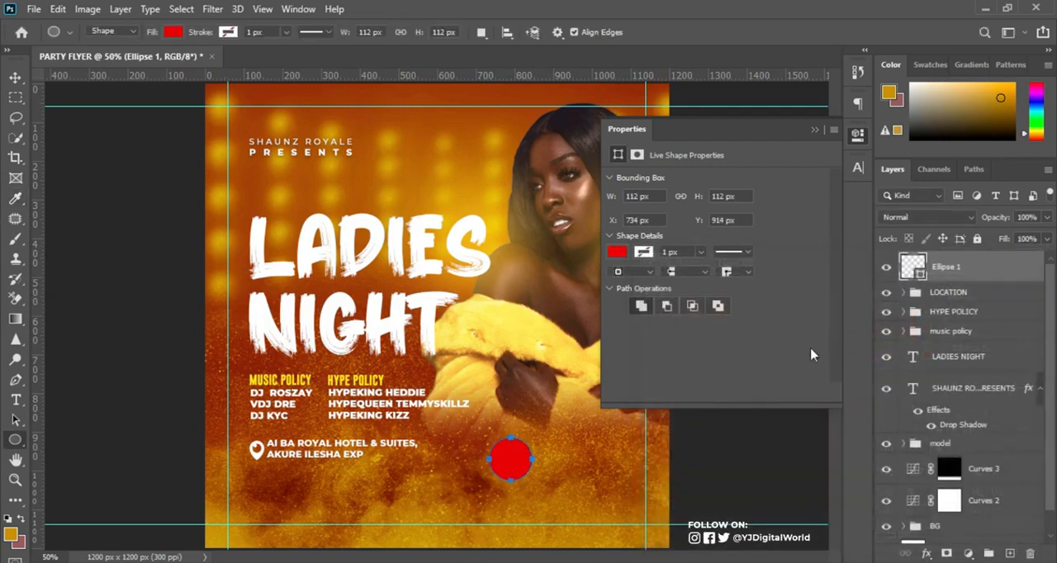
click(814, 129)
ctrl+click(547, 412)
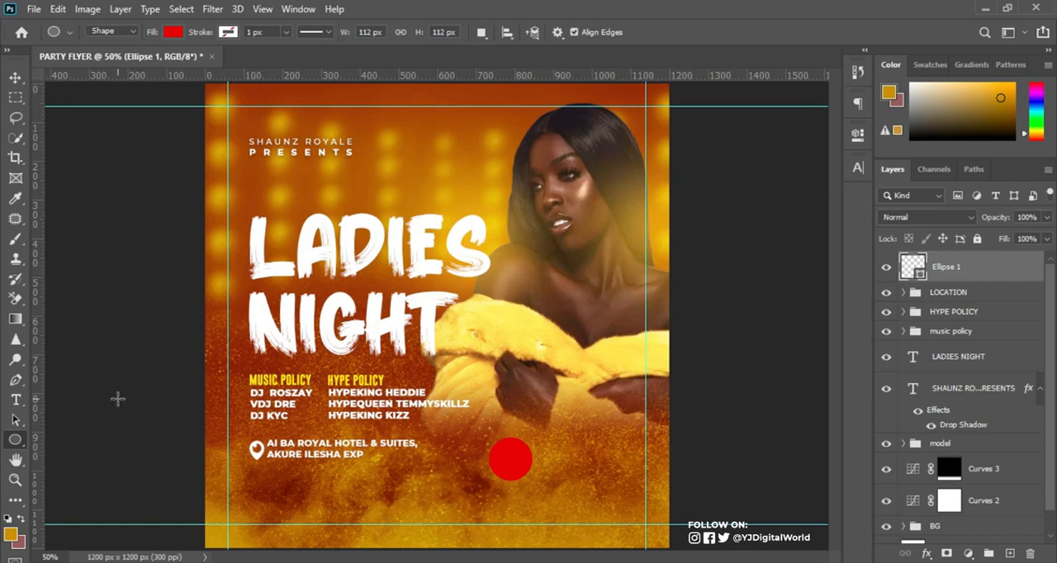
Add the white text "+I8" in Montserrat ExtraBold below the venue text, left of the red circle.
click(16, 400)
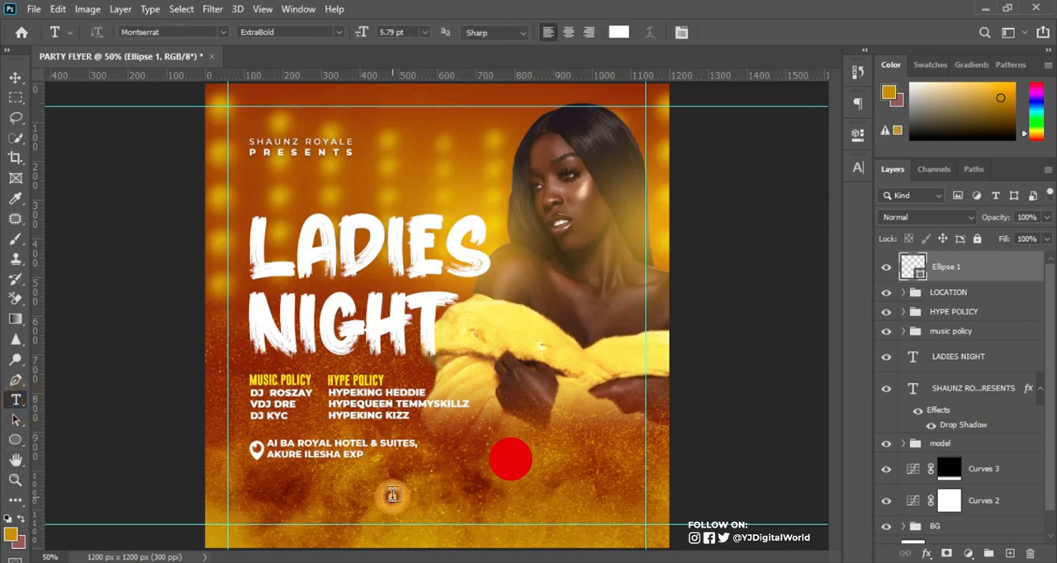
click(392, 496)
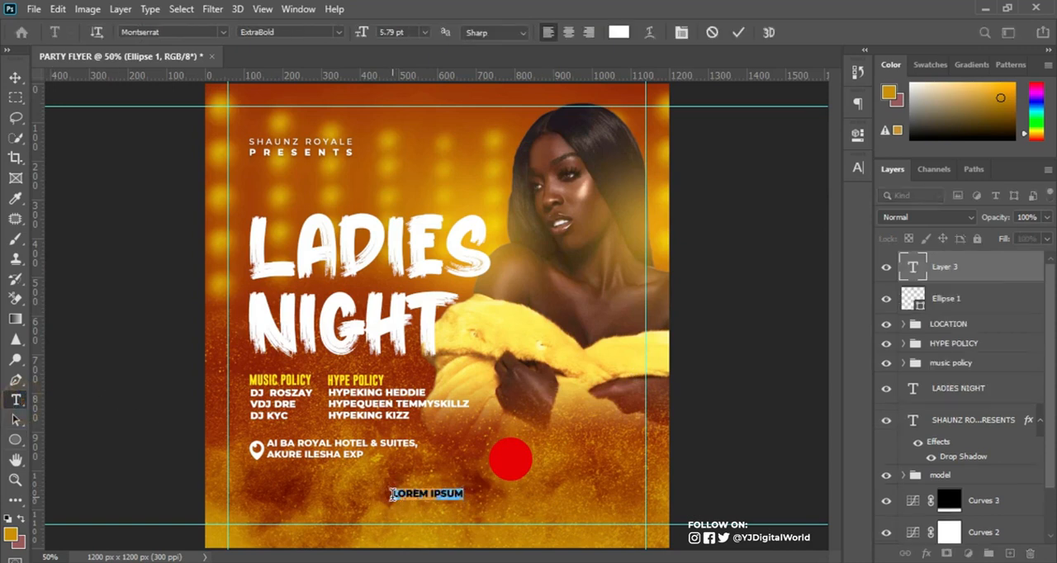
text(+18)
click(742, 31)
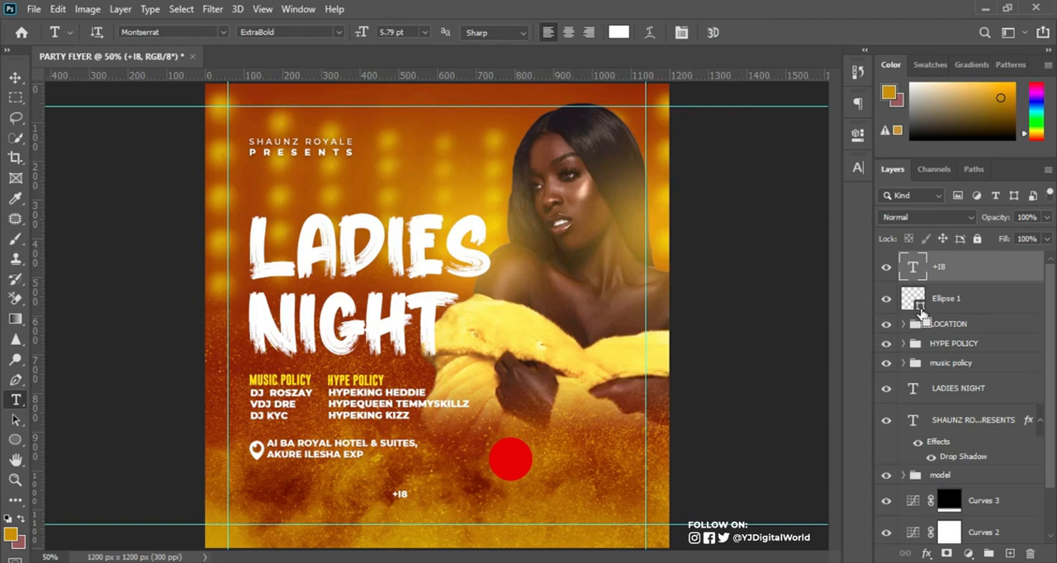
Load the red circle's outline as a selection and centre the "+I8" text on it horizontally and vertically.
click(978, 300)
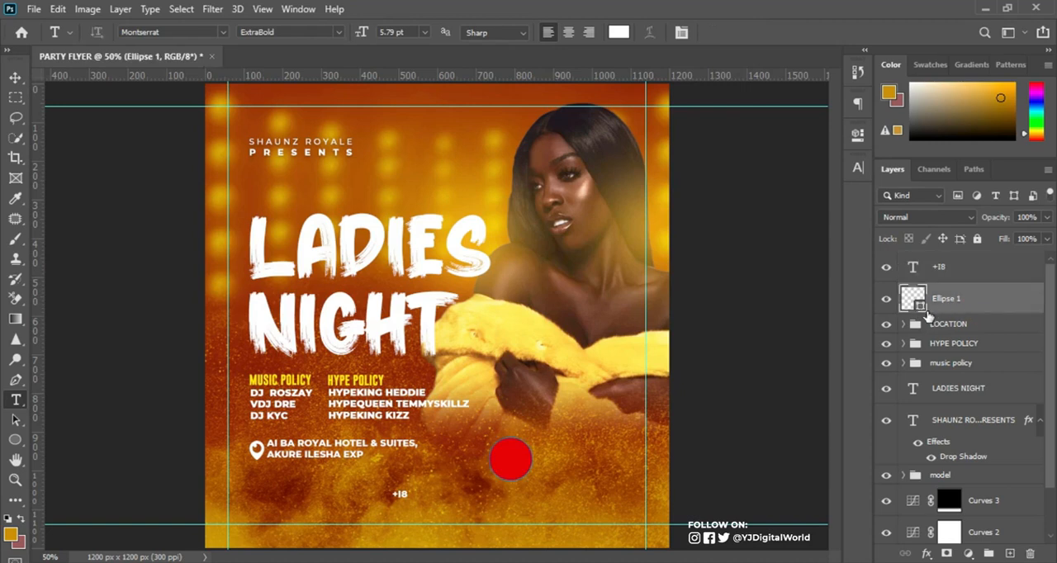
drag(927, 317, 922, 312)
ctrl+click(922, 312)
click(962, 273)
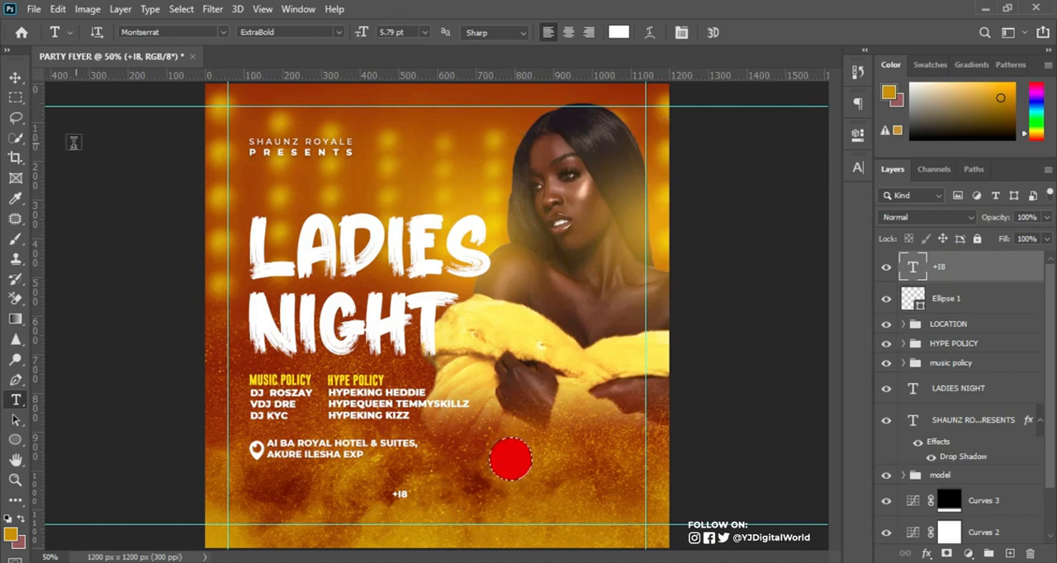
click(15, 78)
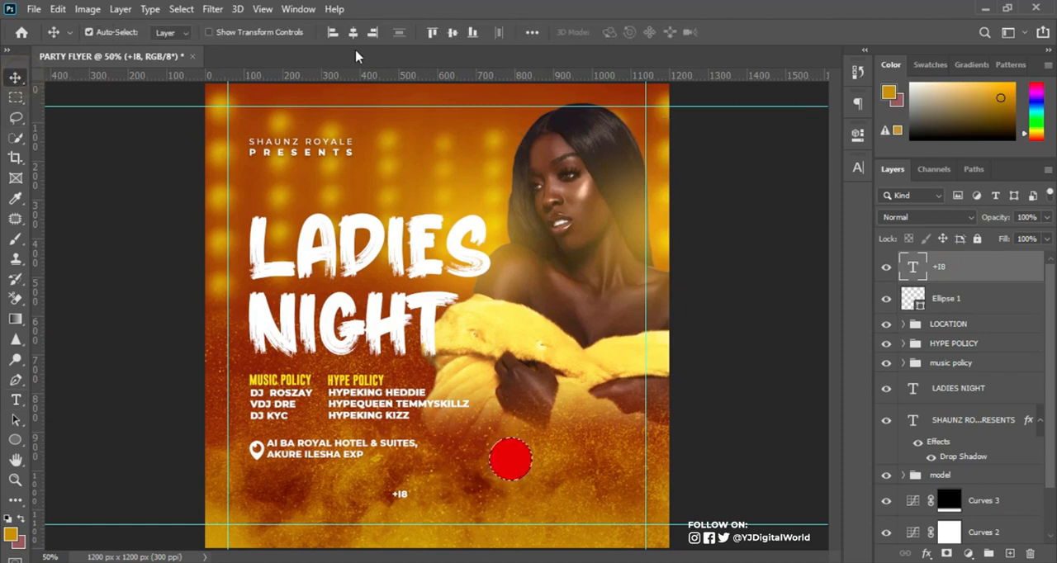
click(351, 33)
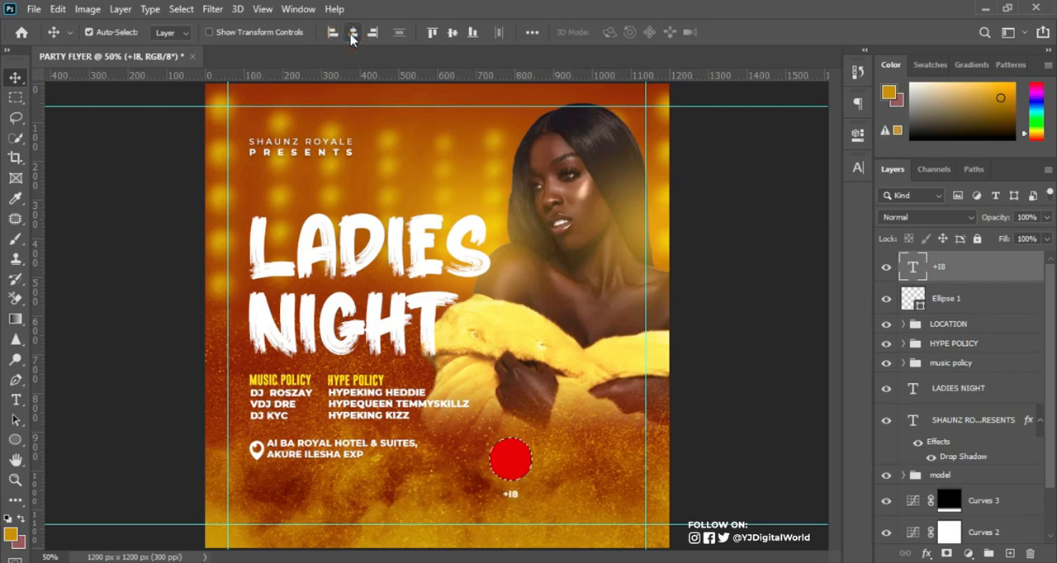
click(452, 32)
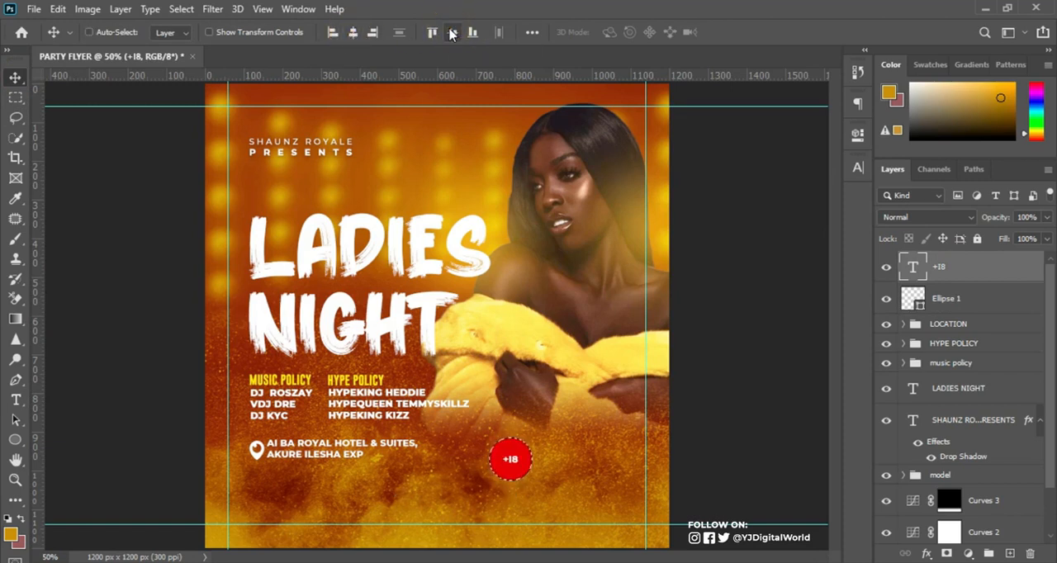
Scale the "+I8" text up proportionally from its centre to about 184% inside the red circle.
key(ctrl+t)
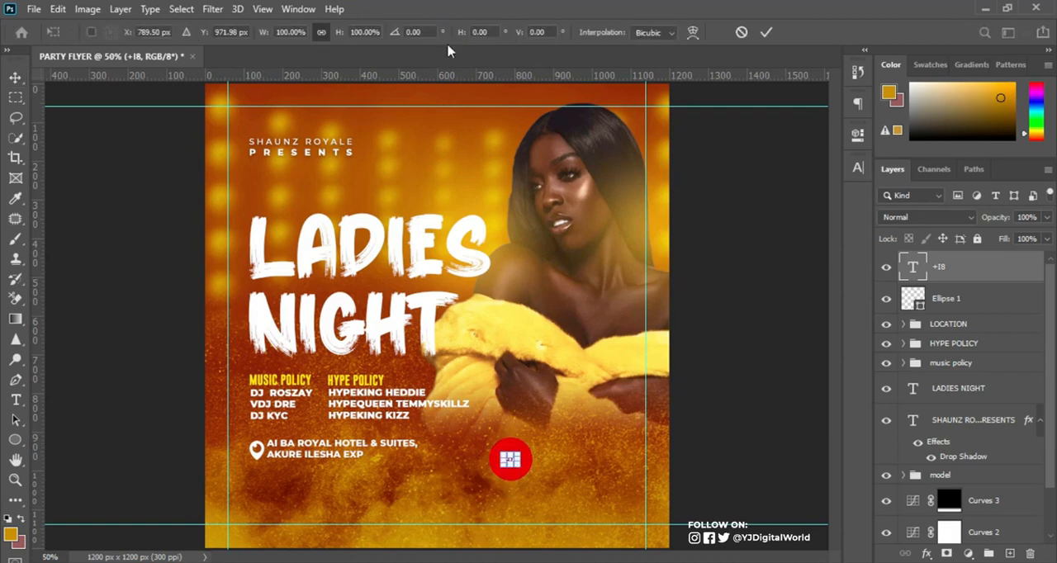
drag(518, 469, 526, 475)
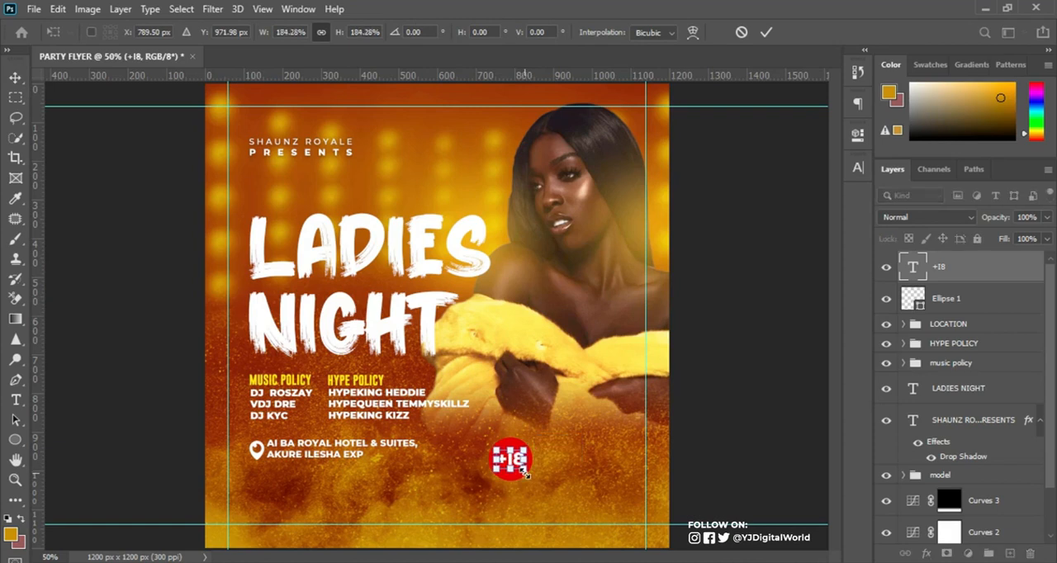
click(767, 32)
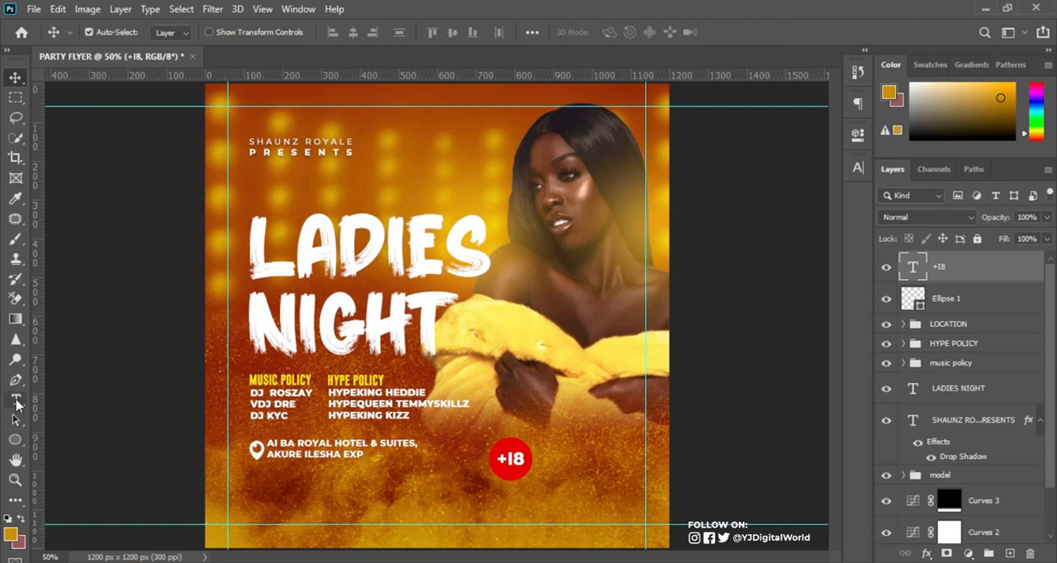
click(15, 400)
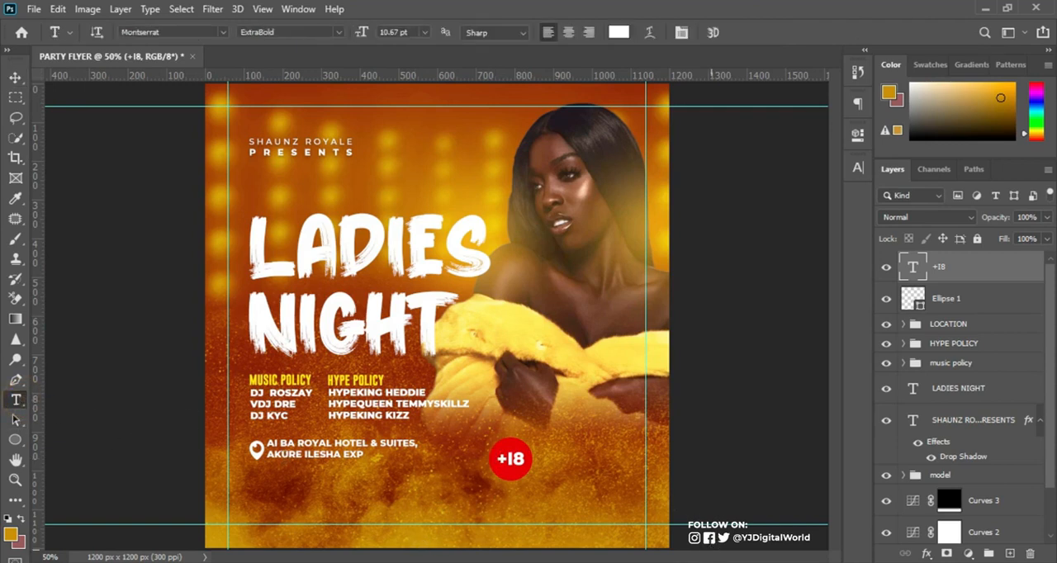
key(alt+Tab)
drag(707, 424, 925, 422)
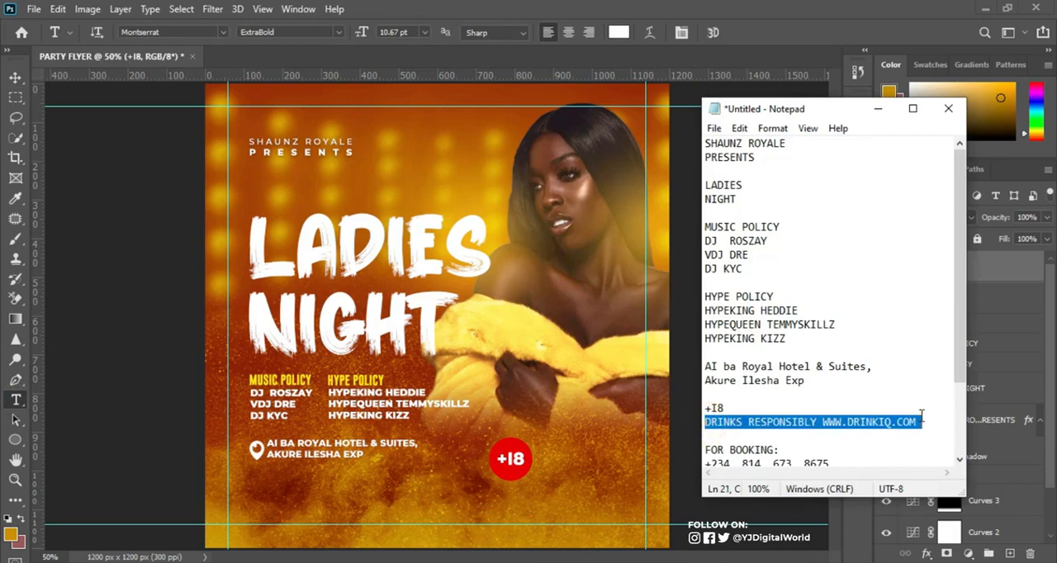
click(803, 8)
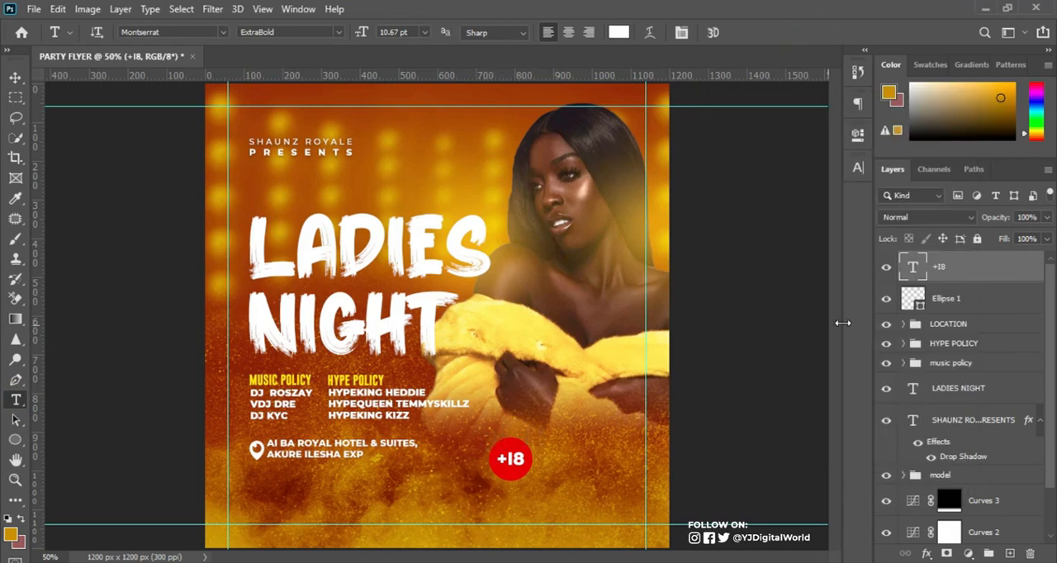
Start text on the red circle's path from its top point and paste in the copied drinks-responsibly line.
click(934, 302)
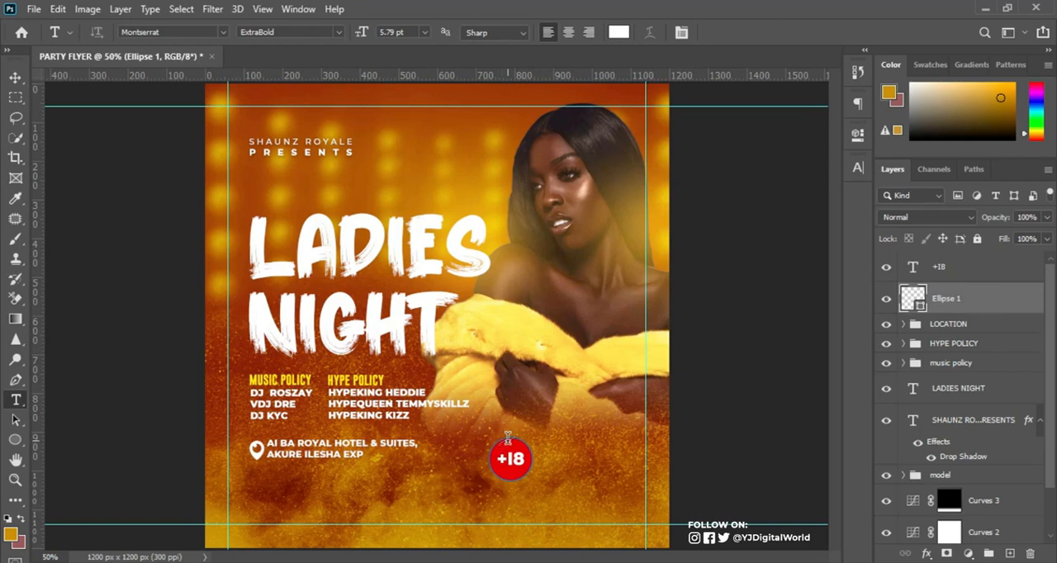
key(ctrl+plus)
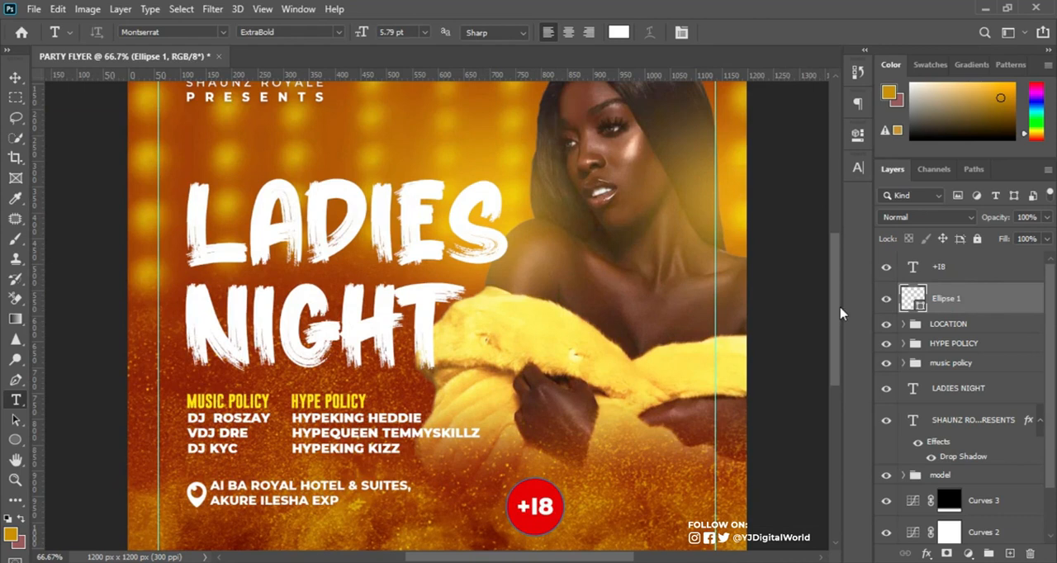
scroll(830, 314, down, 2)
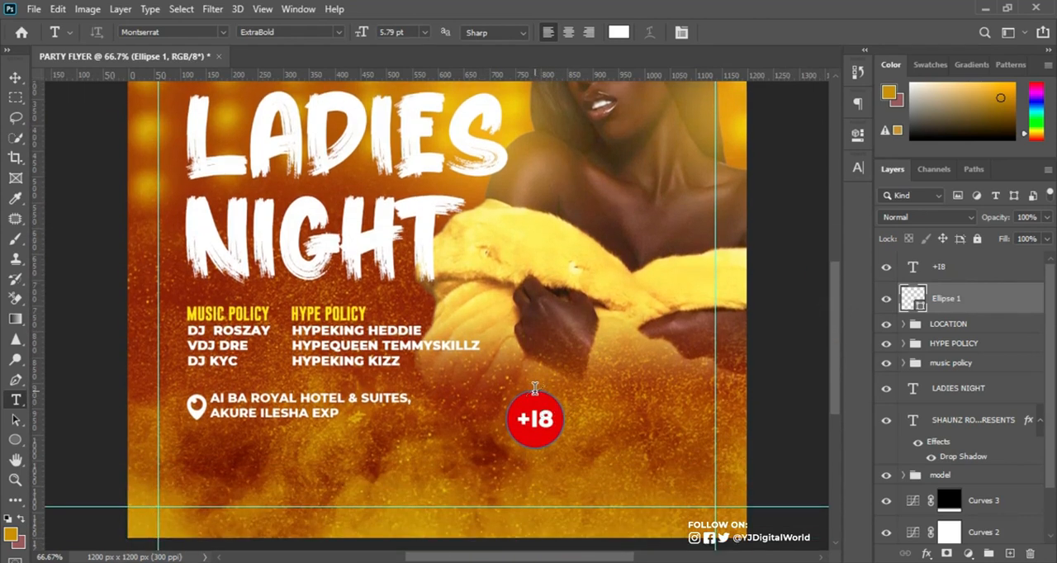
click(535, 390)
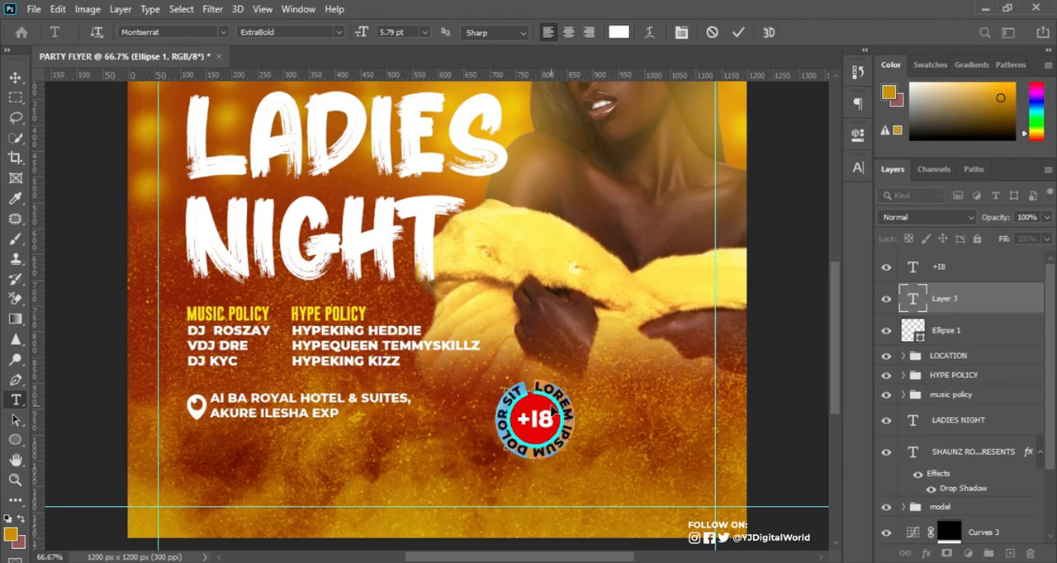
text(DRINKS RESPONSIBLY)
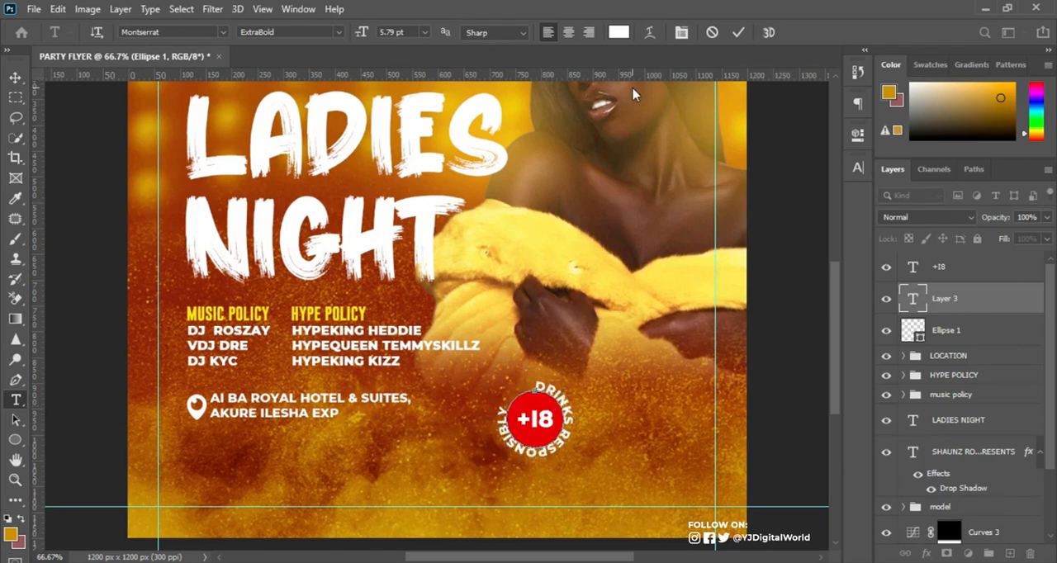
Reduce the whole circular drinks-responsibly text to 2.79 pt and commit it.
key(ctrl+a)
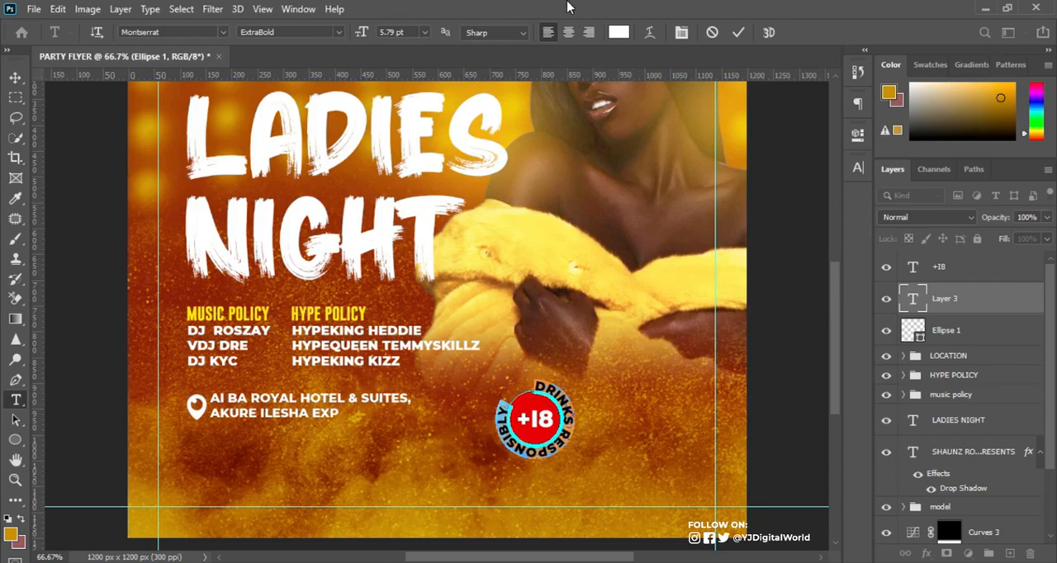
drag(363, 33, 363, 37)
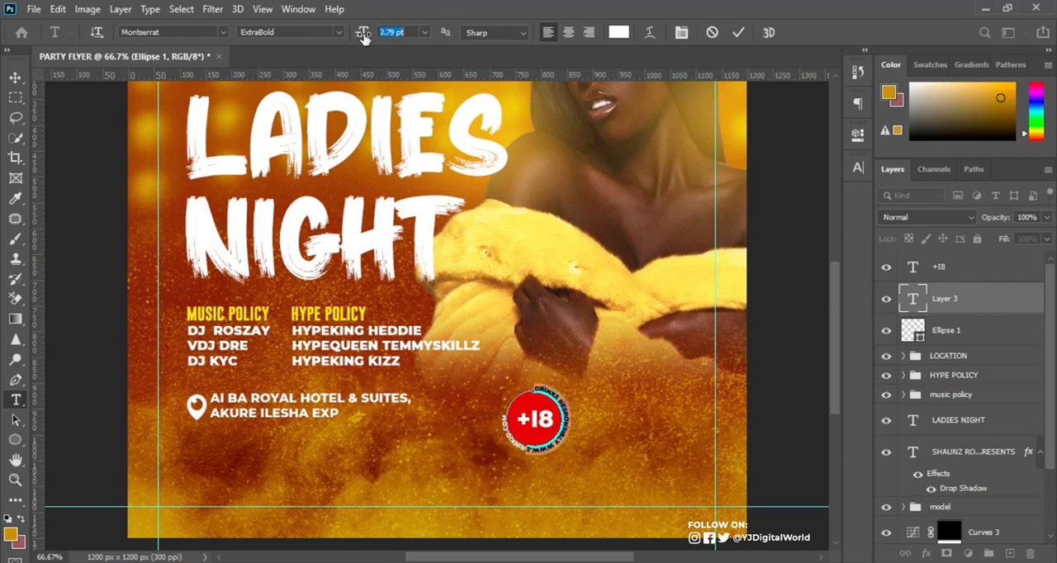
click(363, 38)
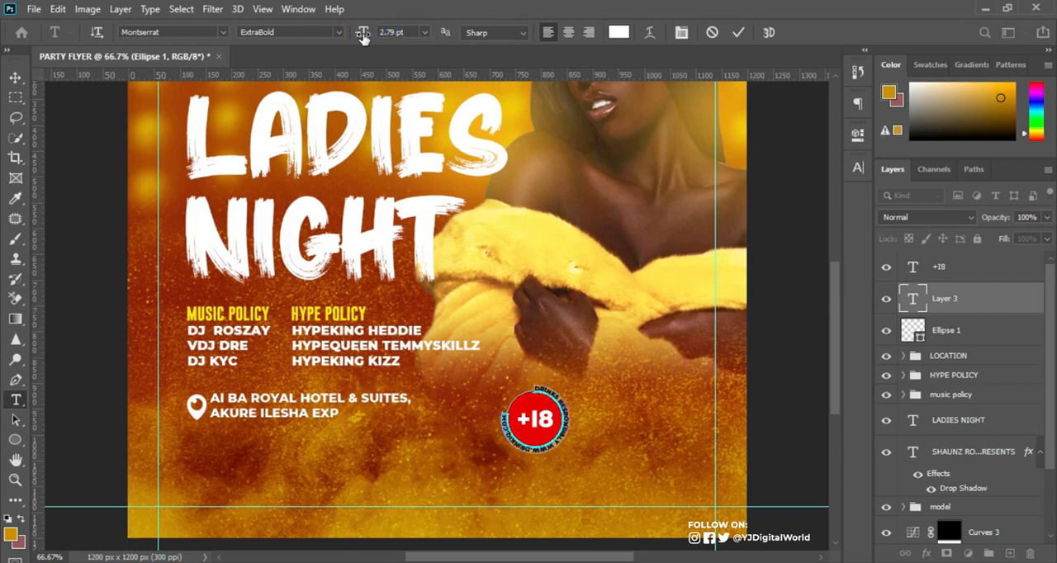
click(737, 37)
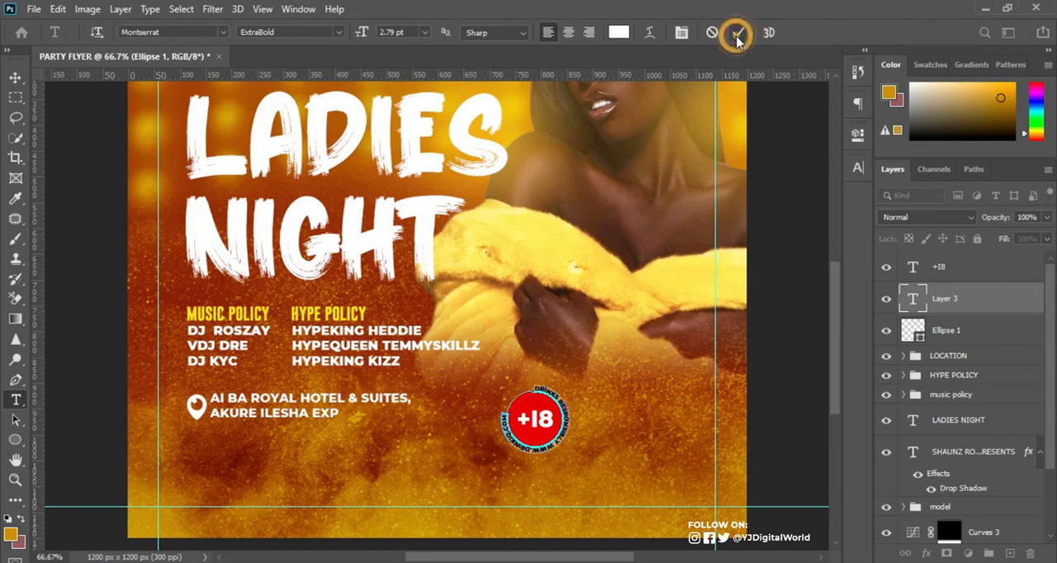
Slide the circular text along its path with Path Selection so it starts at the bottom of the circle.
click(16, 420)
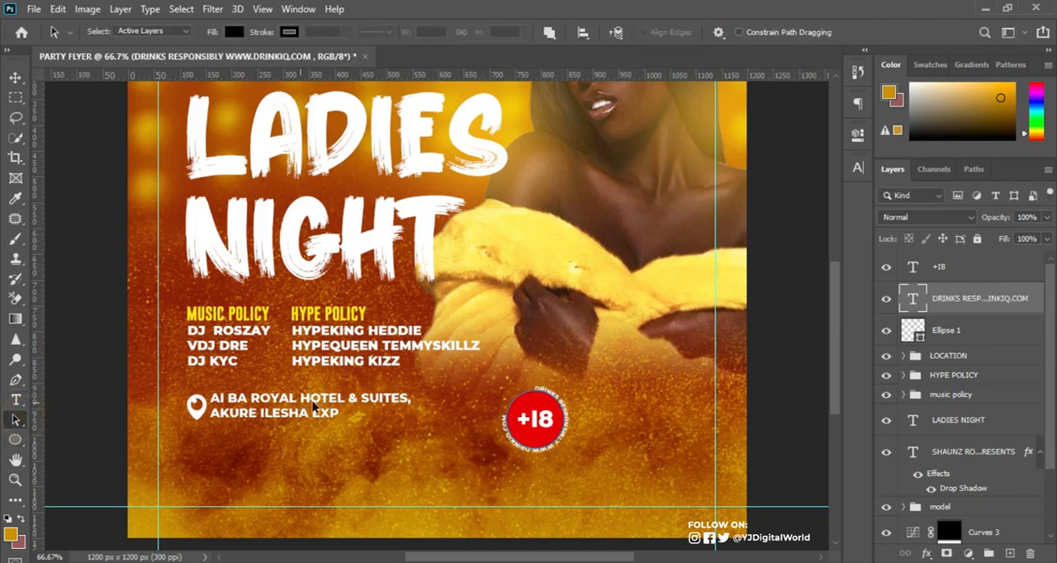
drag(526, 383, 539, 441)
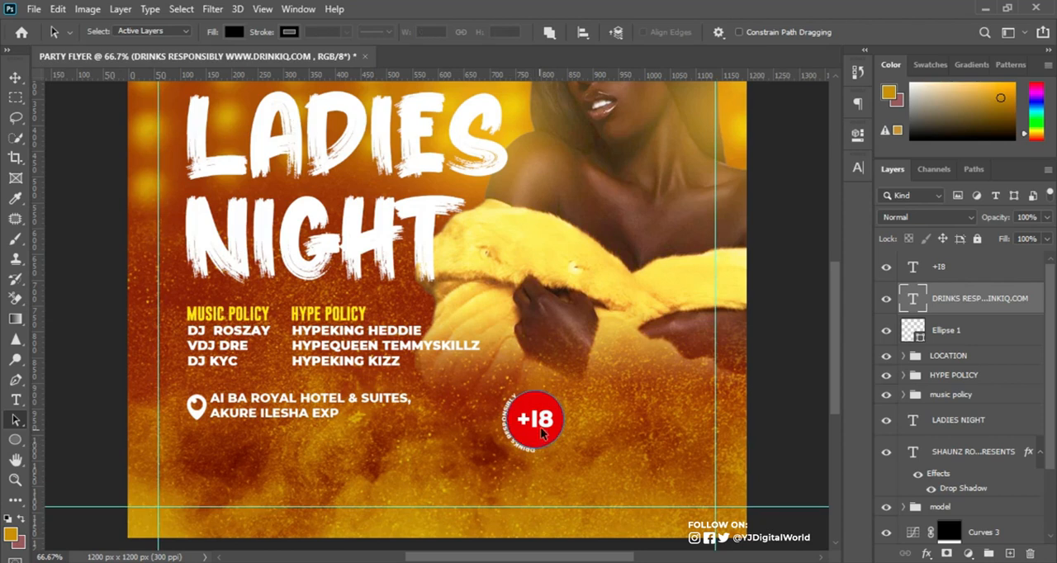
drag(530, 385, 541, 459)
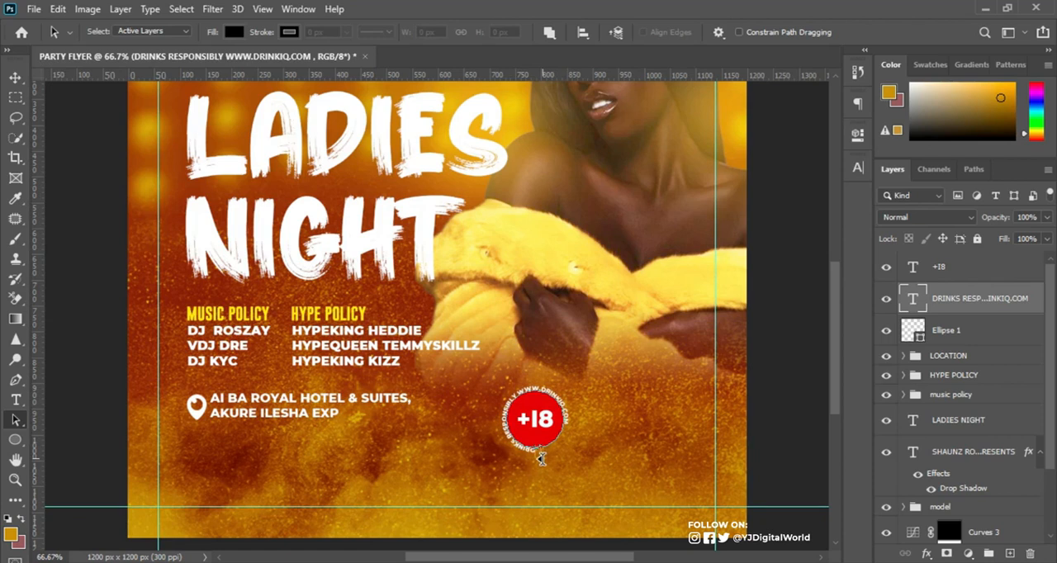
Set the circular text's font size to 3.5 pt and its baseline shift to 2 pt.
click(707, 210)
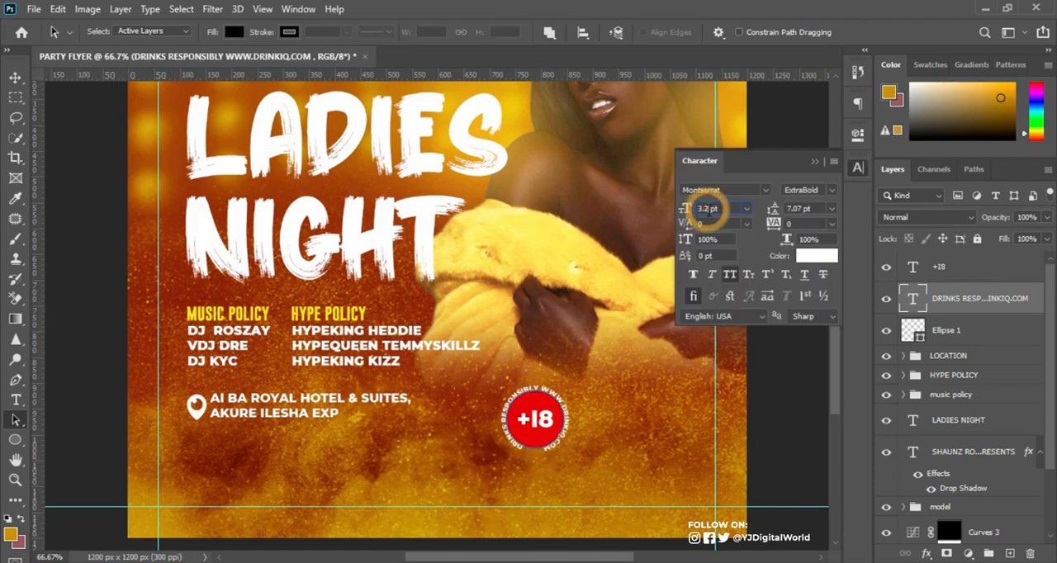
key(BackSpace)
text(5)
key(Return)
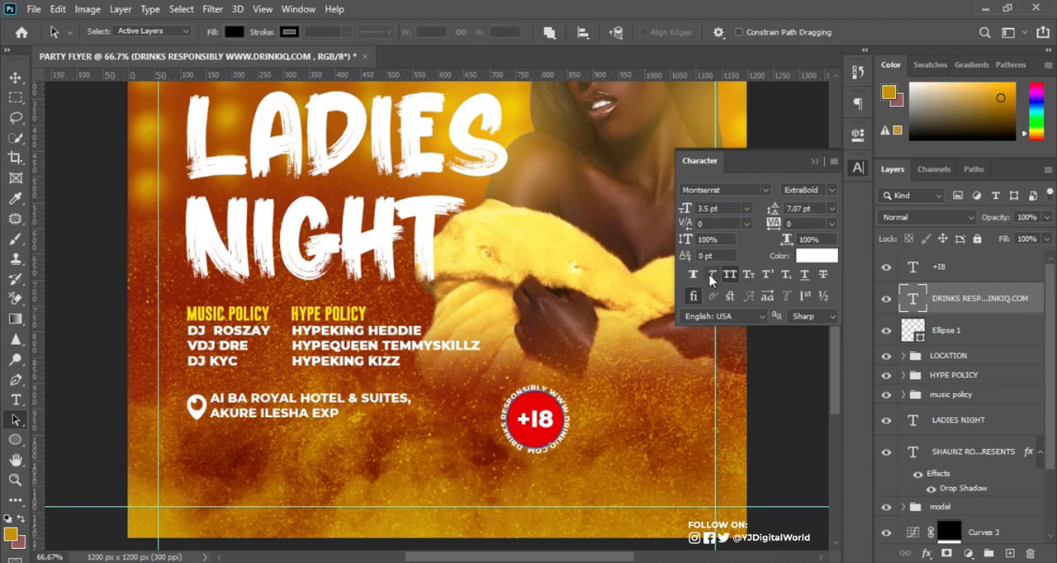
drag(684, 257, 687, 257)
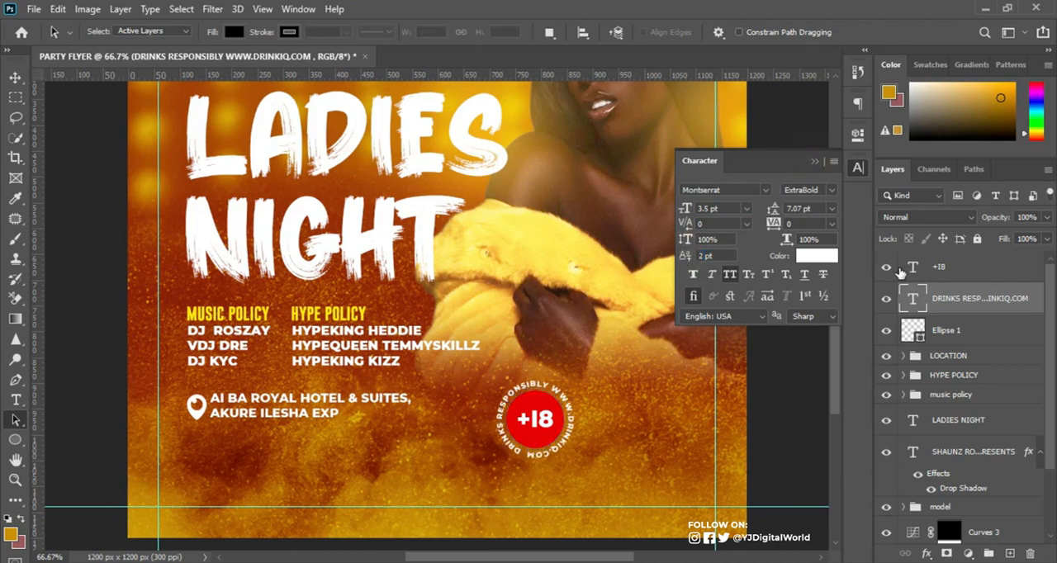
click(815, 161)
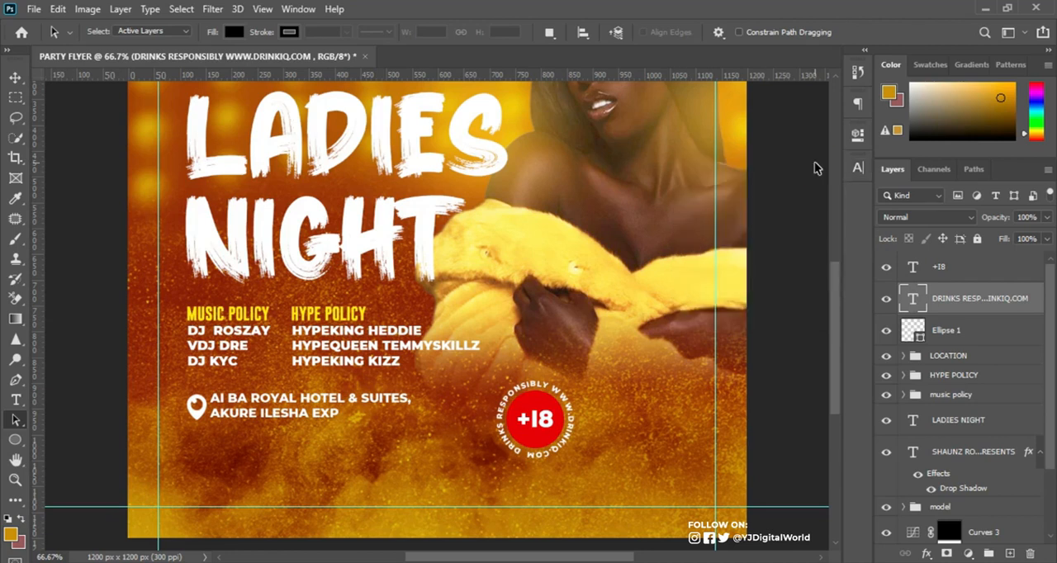
Try the Montserrat Medium and SemiBold weights on the circular text.
click(858, 168)
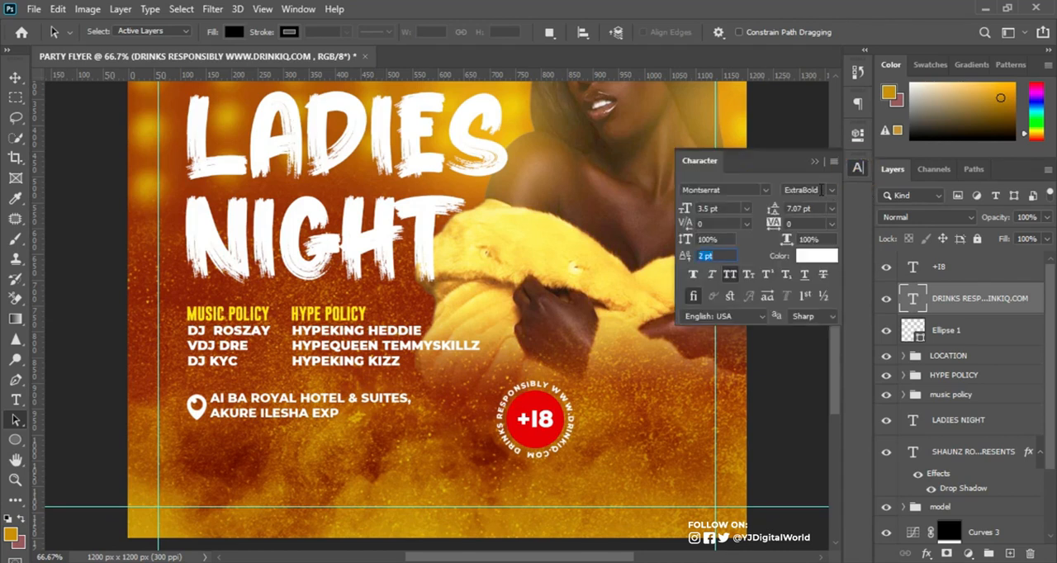
click(830, 190)
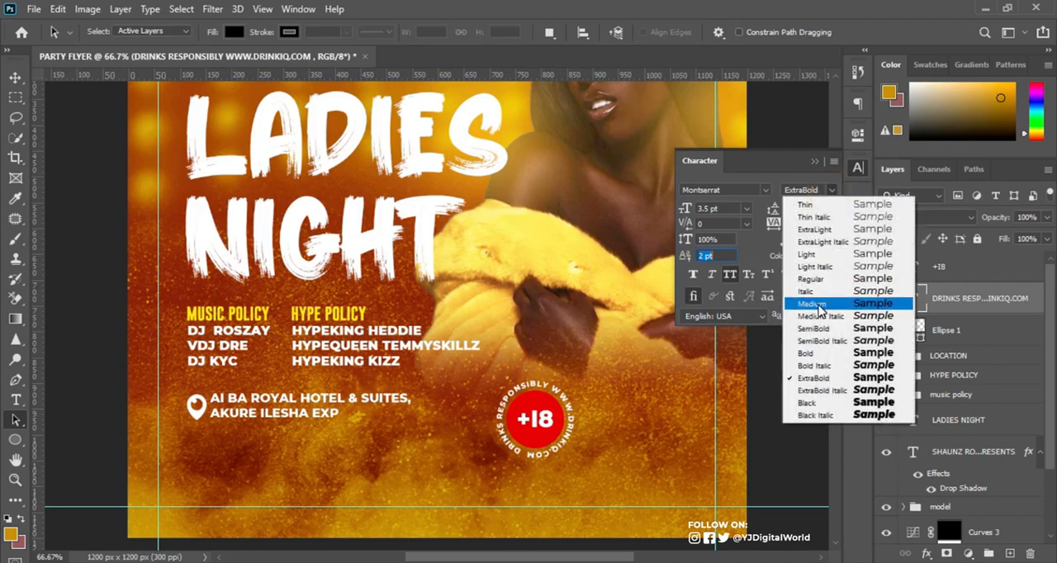
click(820, 306)
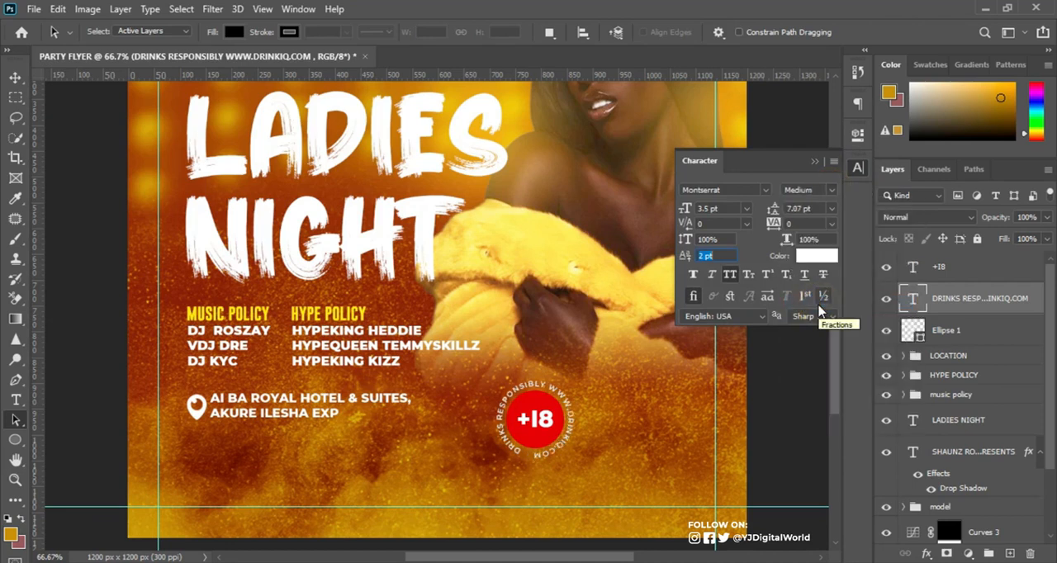
click(698, 278)
click(698, 278)
click(833, 192)
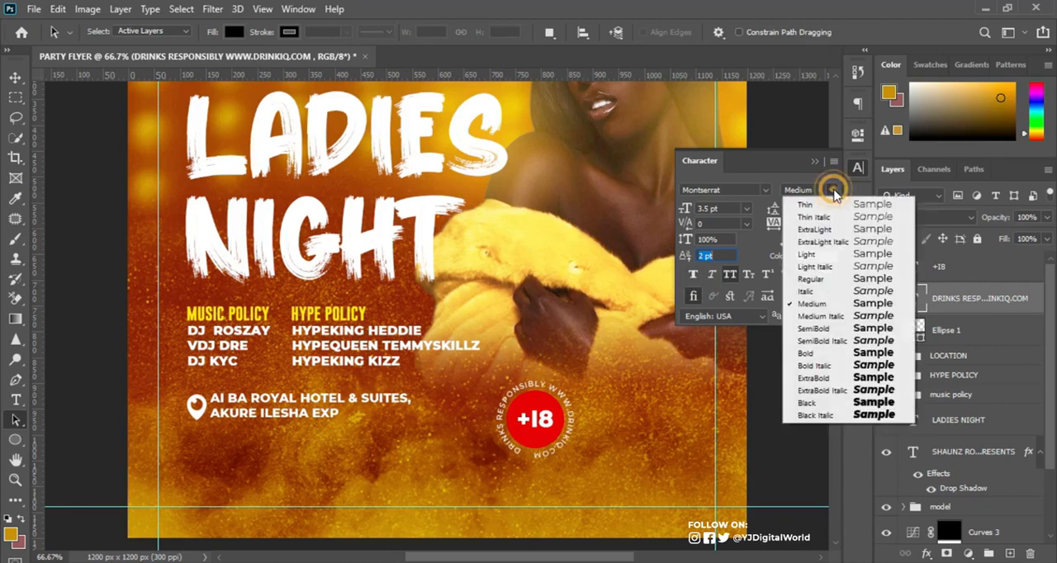
click(808, 329)
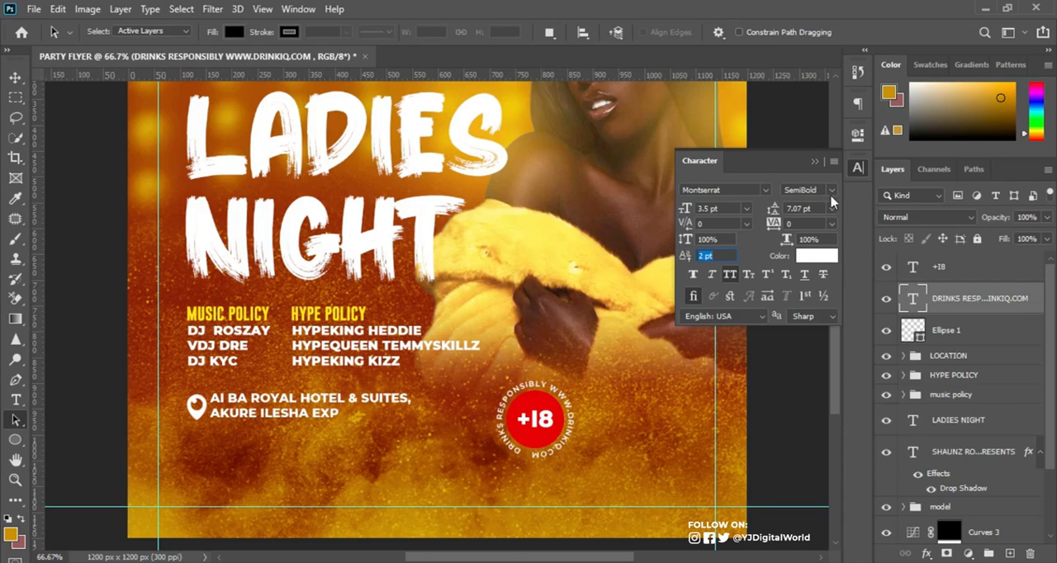
Set the circular text's font style to Montserrat Bold and close the character settings.
click(832, 191)
click(814, 353)
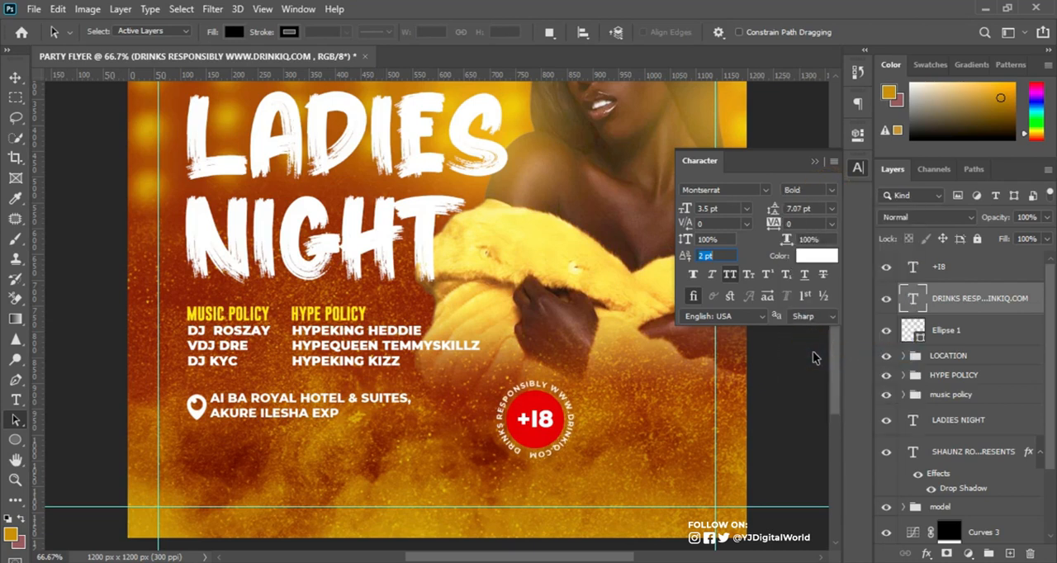
click(815, 162)
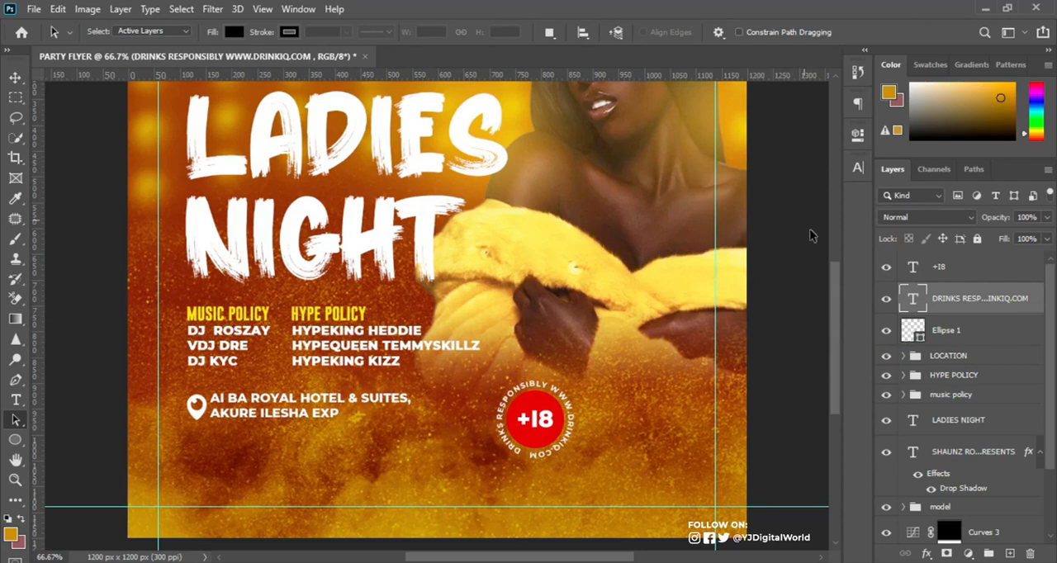
Group the +18 text, the circular text and the red ellipse, and name the group DRINKIQ.
click(967, 270)
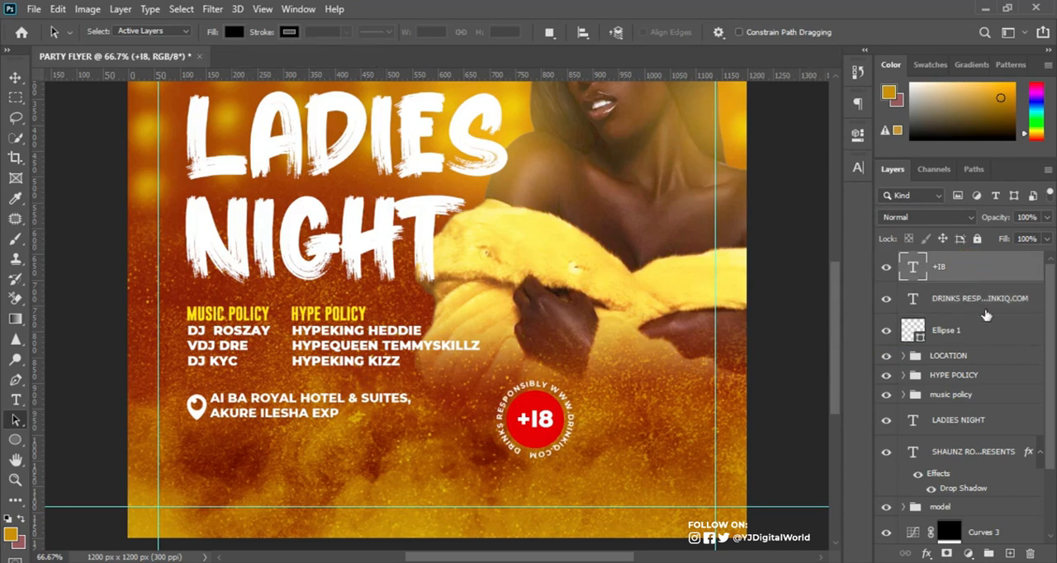
shift+click(989, 331)
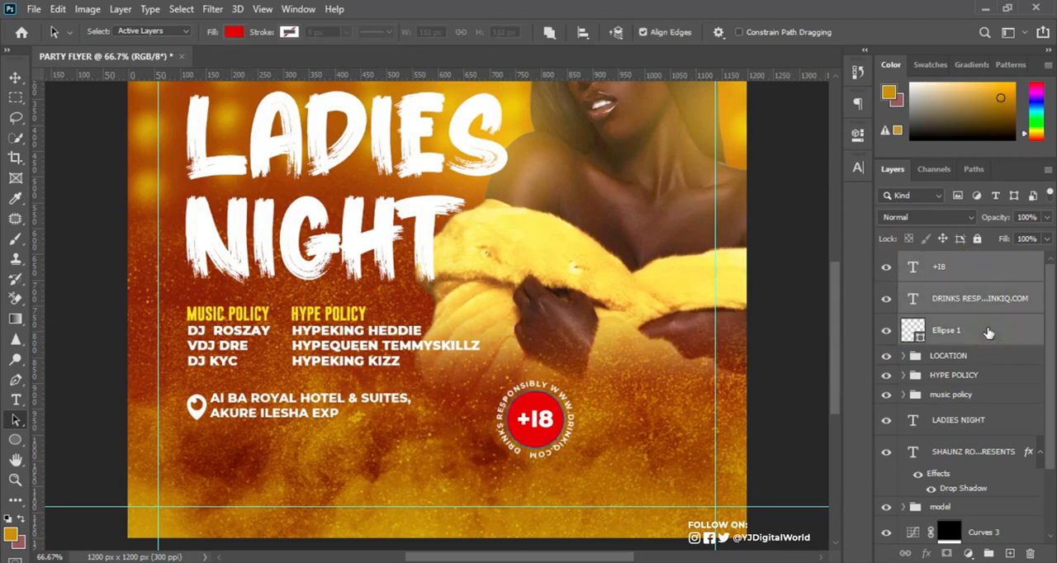
key(ctrl+g)
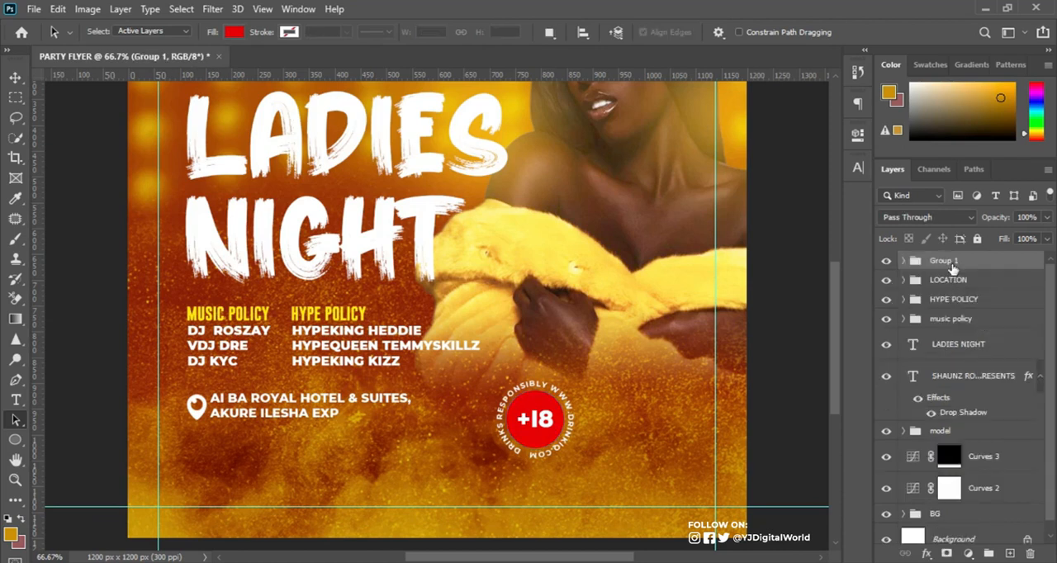
double_click(948, 261)
text(DRINK)
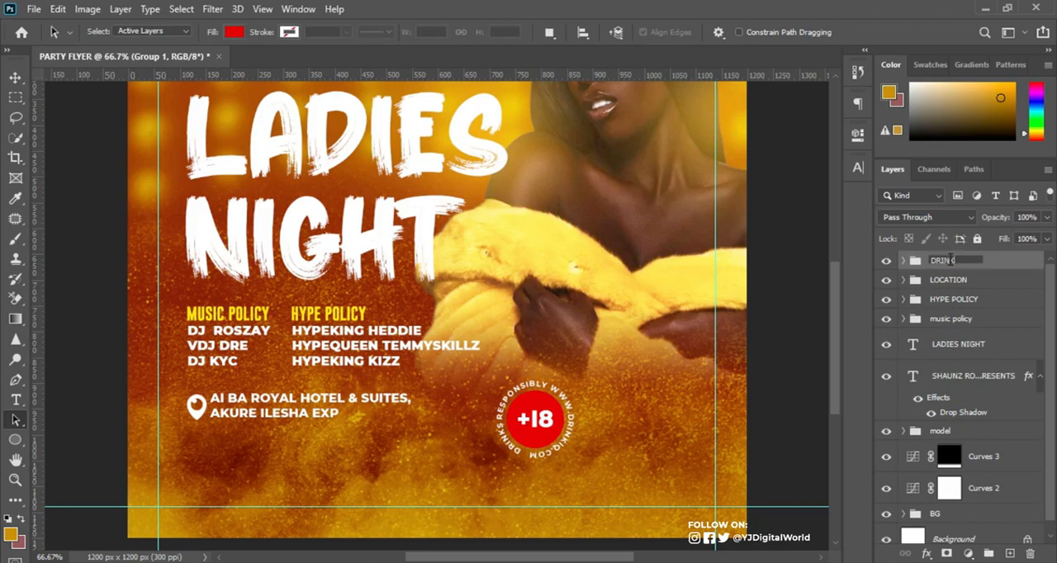
text(IQ)
key(Return)
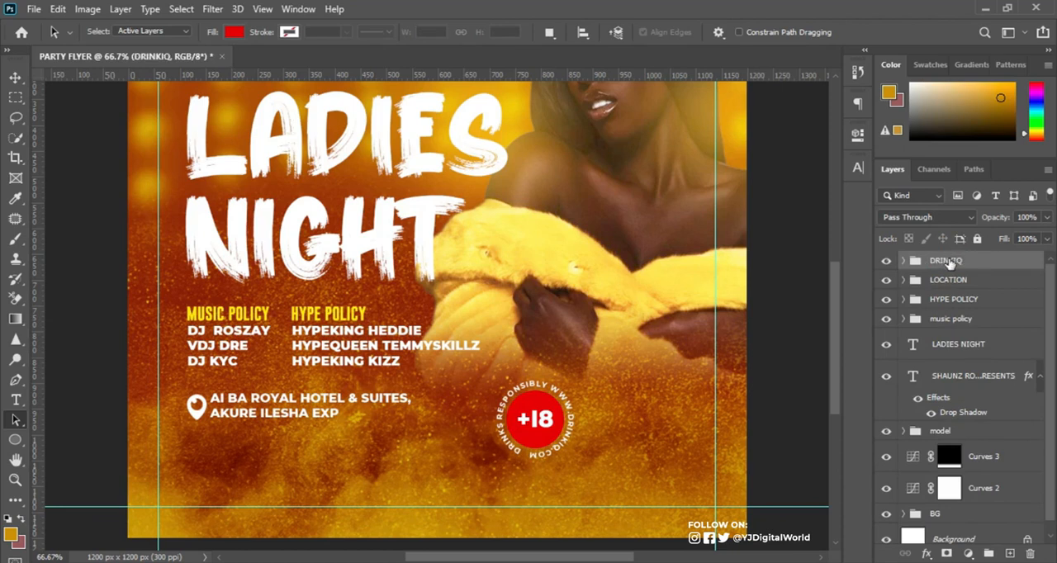
Scale the DRINKIQ badge down to about 95 x 95 px and place it below the location icon, aligned with the flyer's text column.
key(ctrl+t)
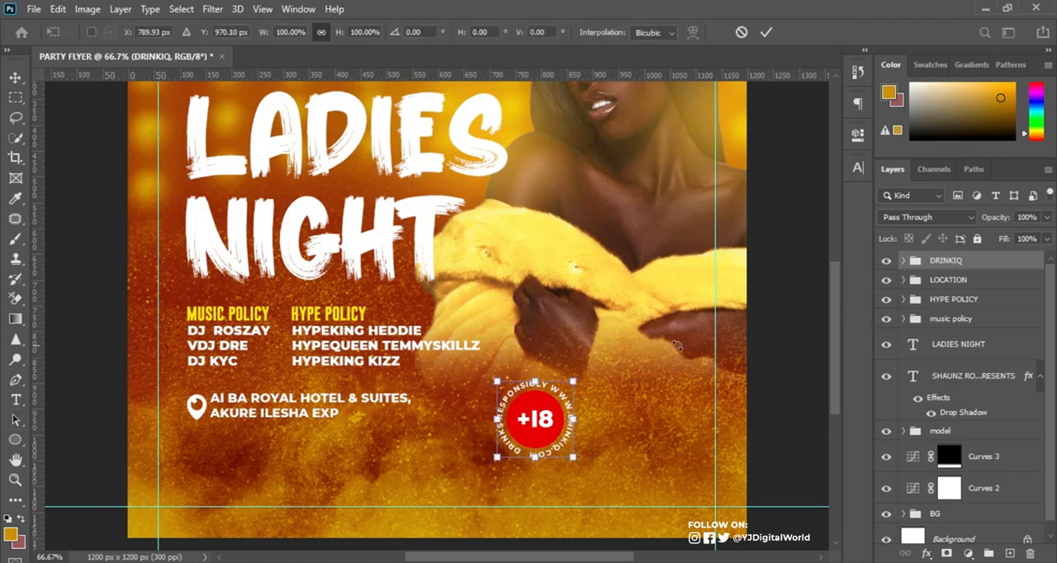
drag(581, 385, 537, 417)
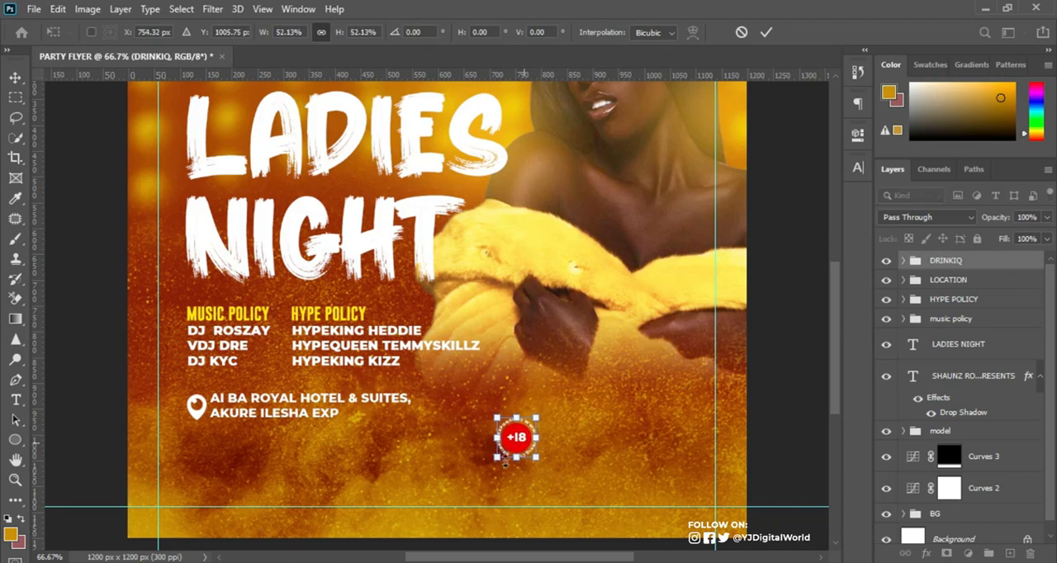
drag(516, 450, 234, 451)
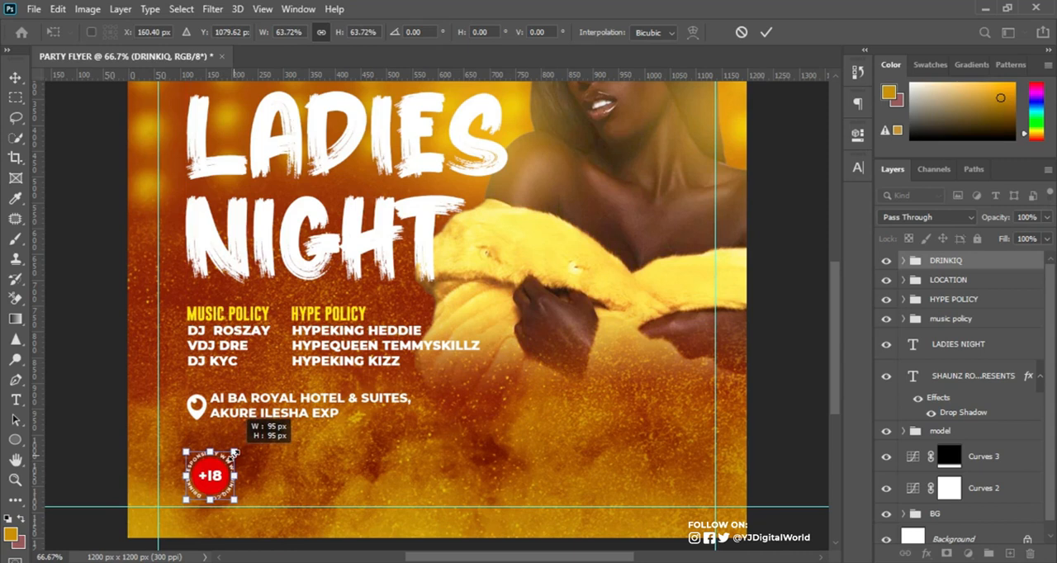
key(Return)
key(ctrl+0)
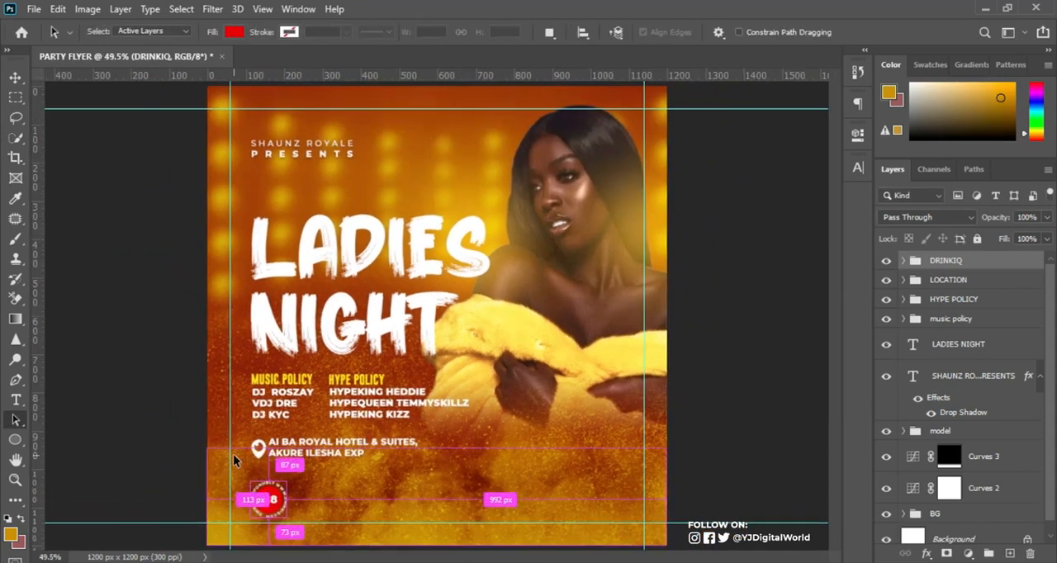
key(ctrl+plus)
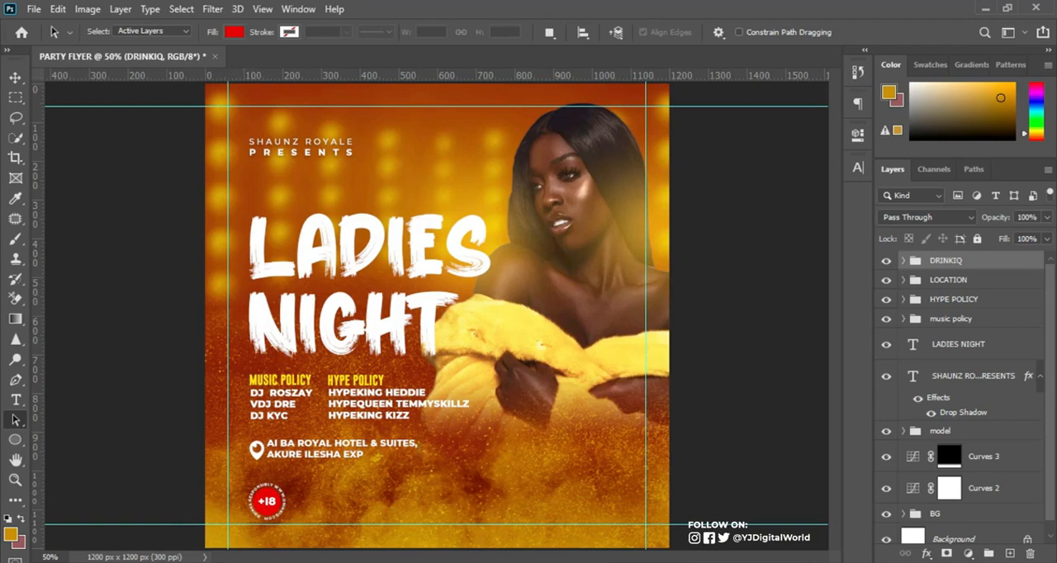
Copy the booking heading and phone number from the Notepad notes and paste them into the flyer as a new text layer.
key(alt+Tab)
drag(704, 450, 797, 385)
key(ctrl+c)
key(alt+Tab)
key(ctrl+v)
Set the booking text's font size to 8 pt and move it directly beside the age-limit badge.
click(856, 167)
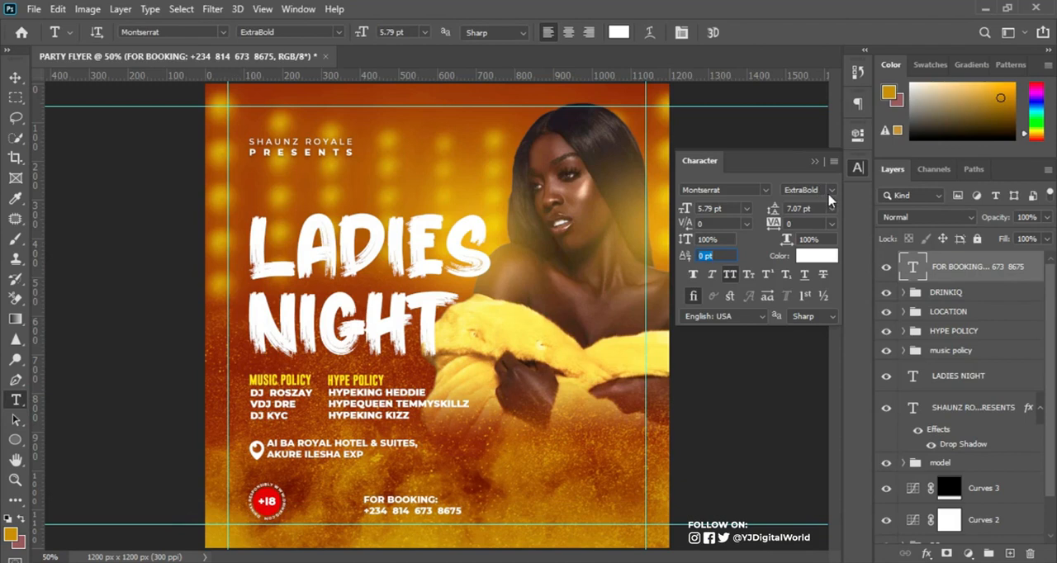
click(689, 209)
text(8)
key(Return)
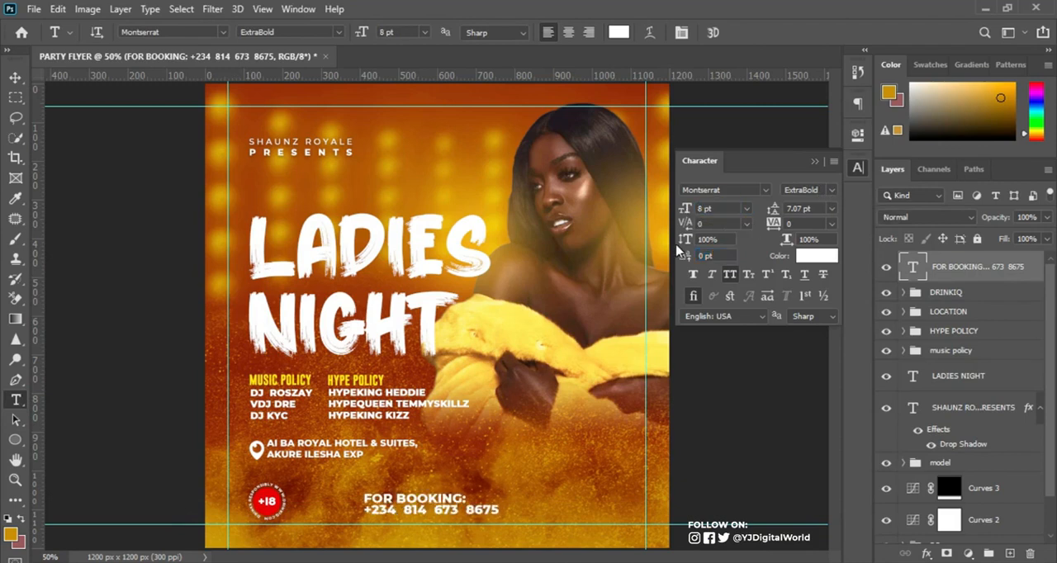
click(694, 212)
click(812, 162)
key(v)
drag(433, 501, 373, 505)
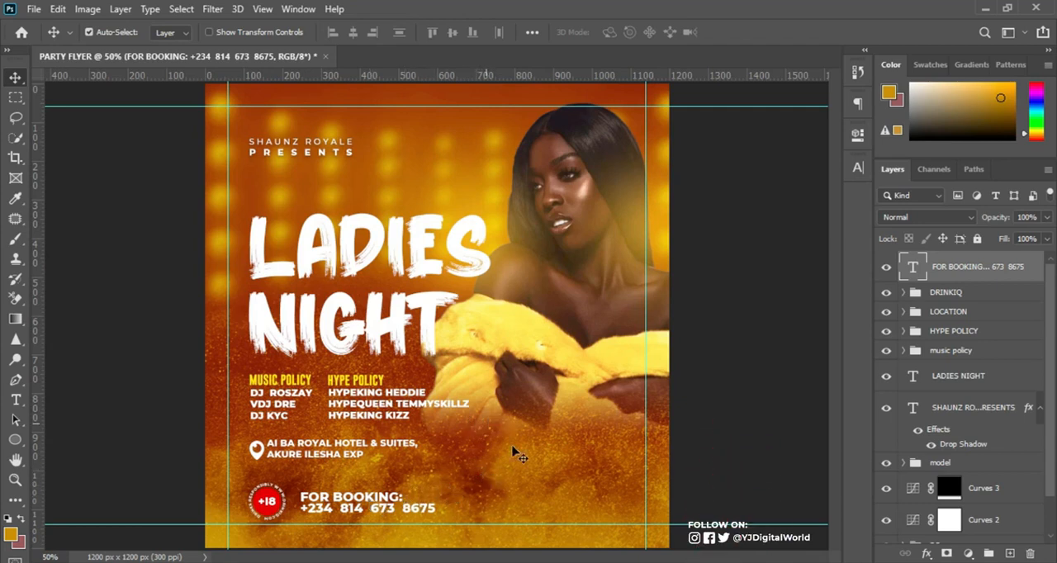
Copy 9PM from the Notepad notes and add it as a new text layer to the right of the venue address.
key(alt+Tab)
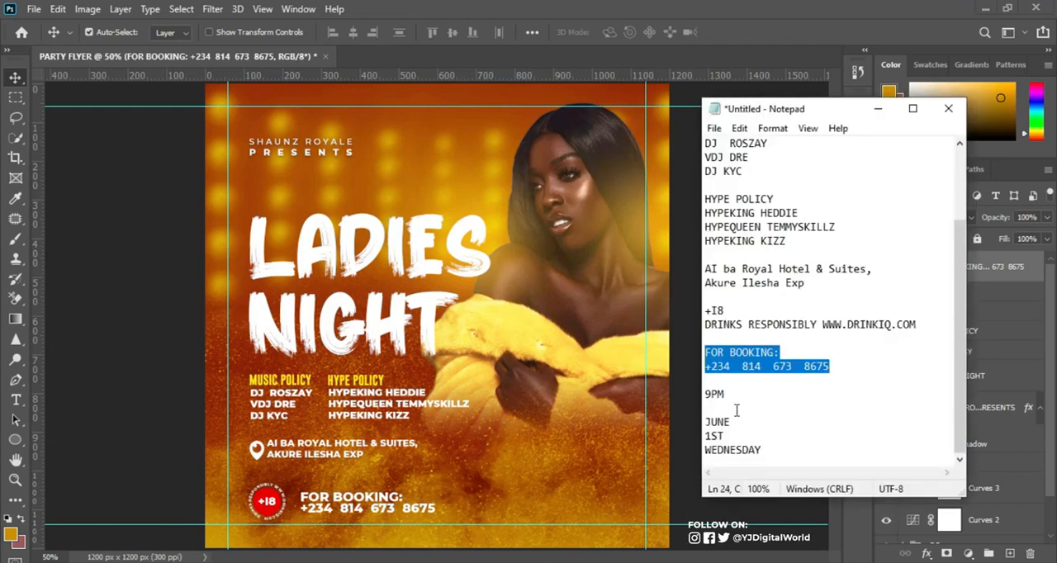
double_click(715, 394)
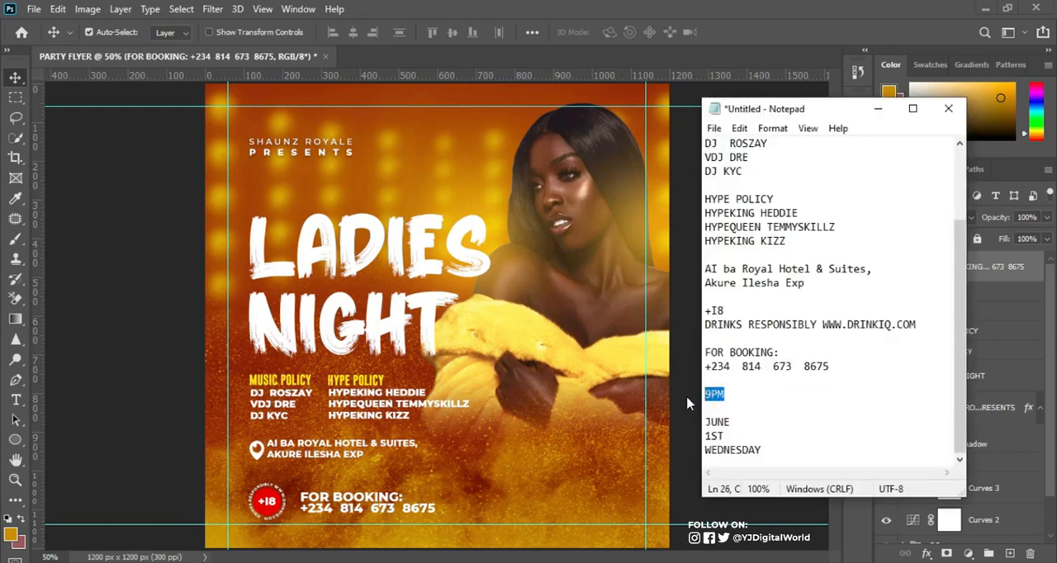
key(alt+Tab)
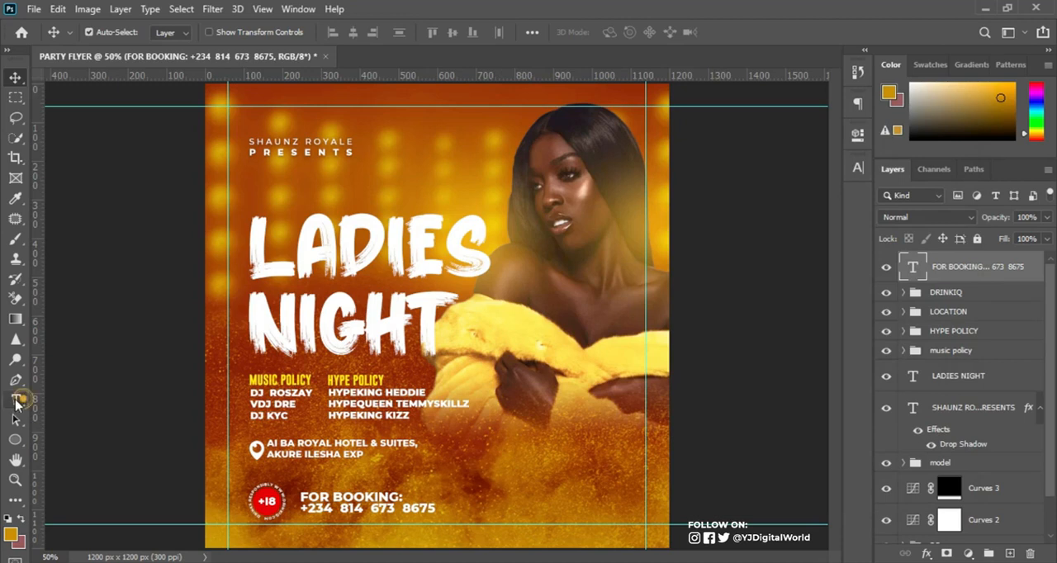
click(17, 401)
click(478, 458)
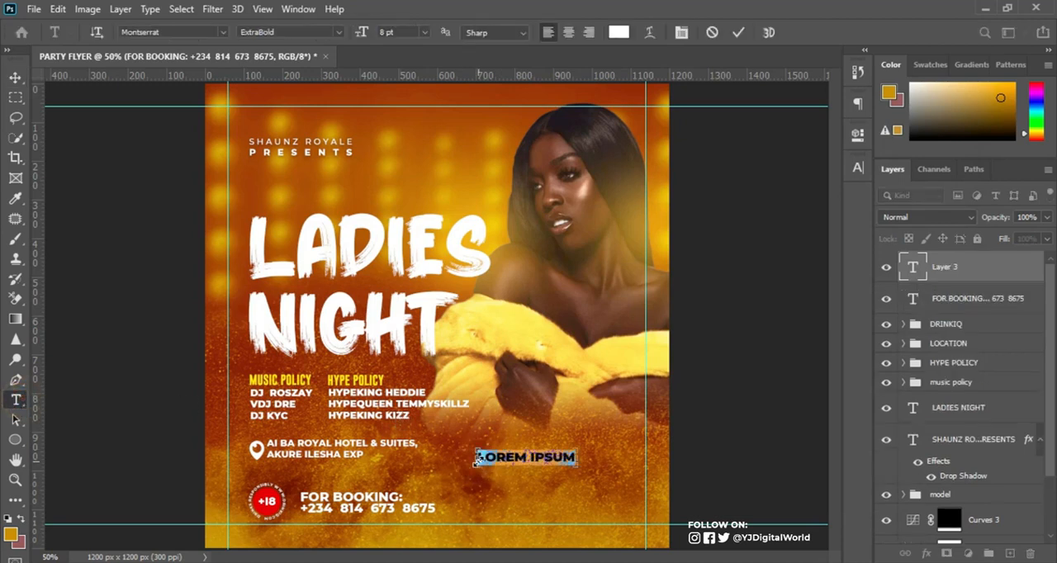
key(ctrl+v)
click(738, 32)
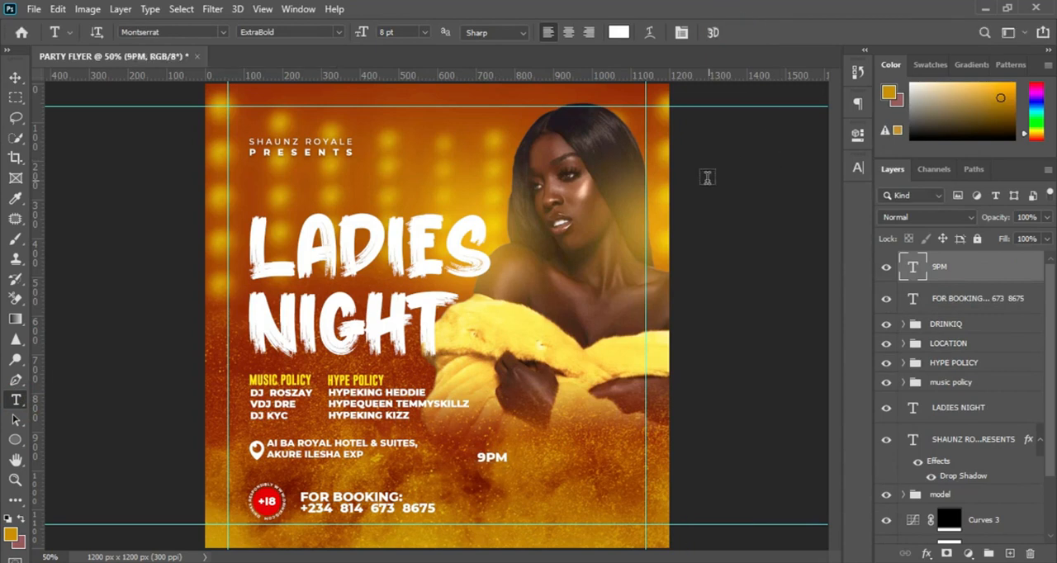
Find the Gobold Thin fonts and set the 9PM text to Gobold Thin Light Regular.
click(858, 168)
click(752, 189)
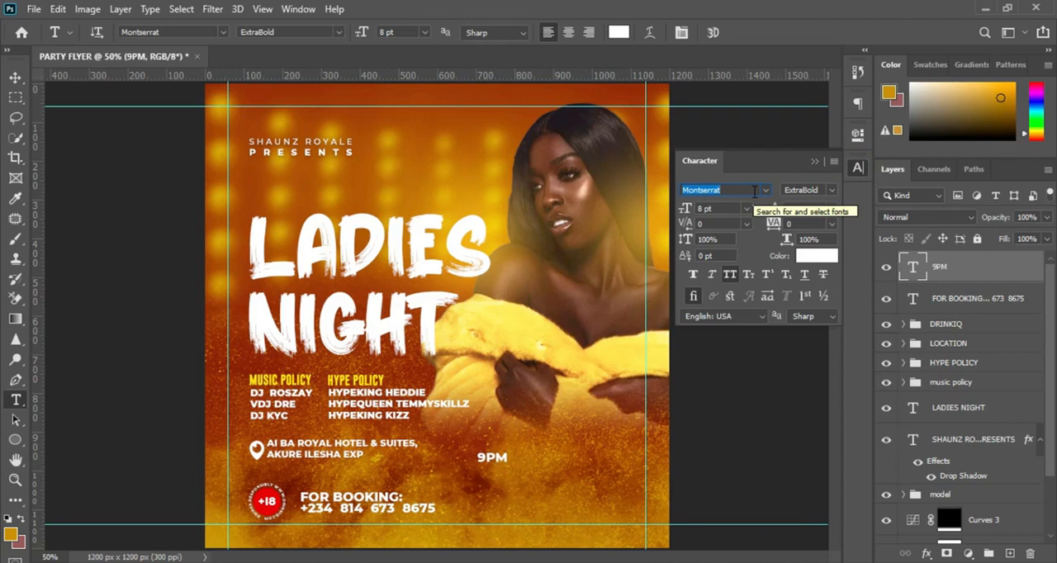
text(GOLD)
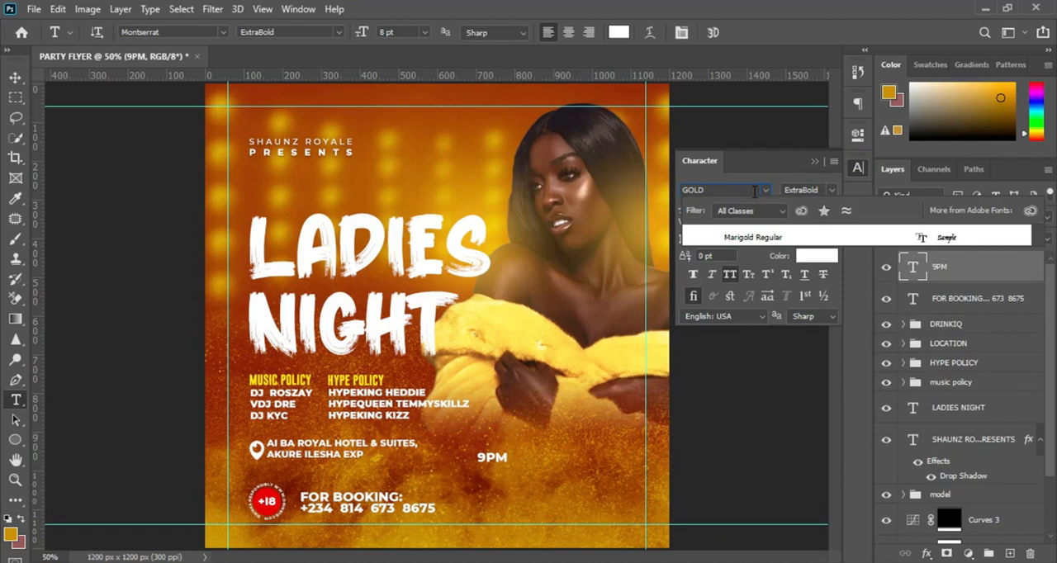
key(BackSpace)
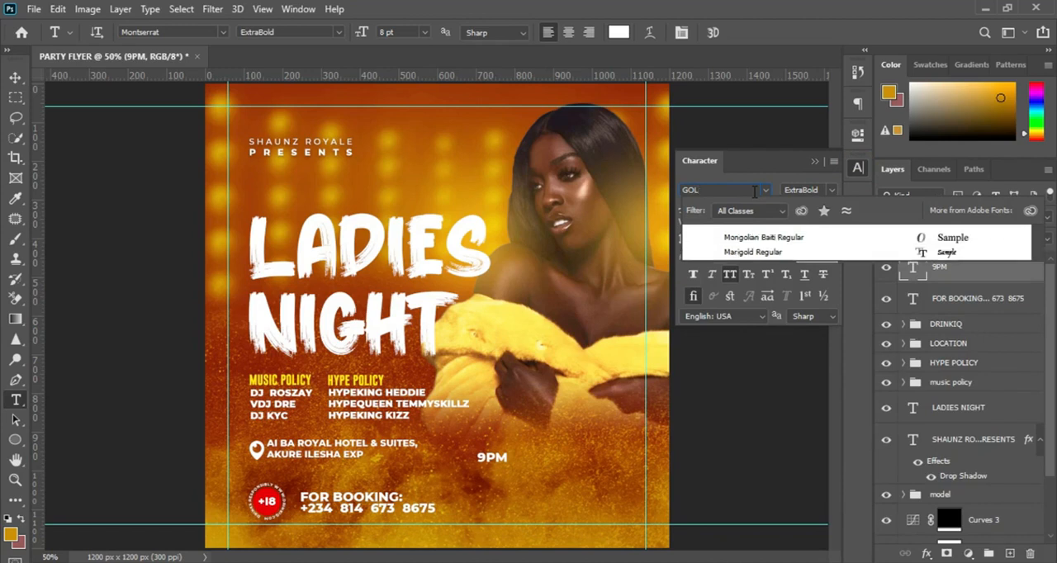
key(BackSpace)
text(BOLD)
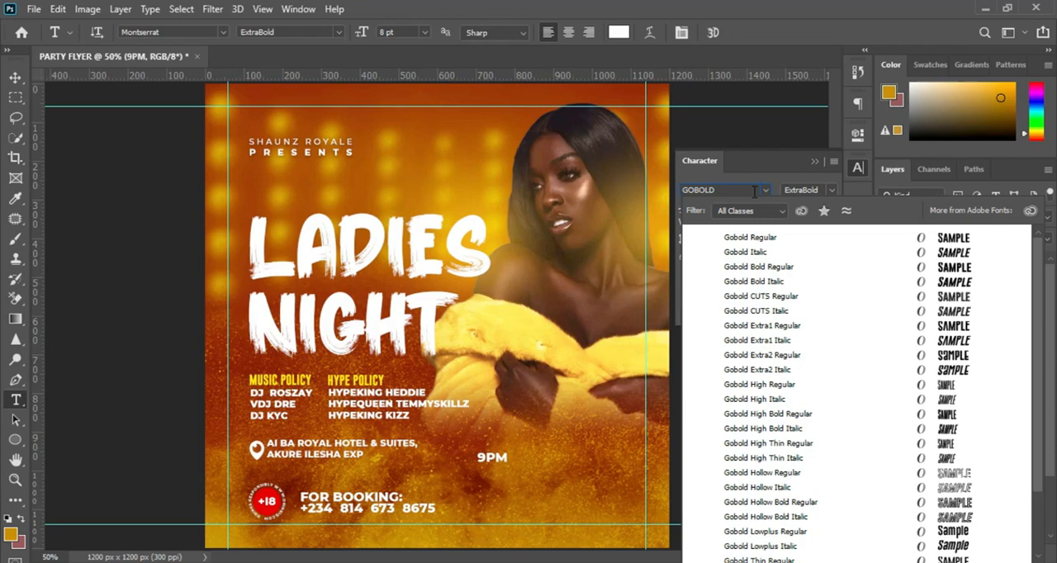
text( THI)
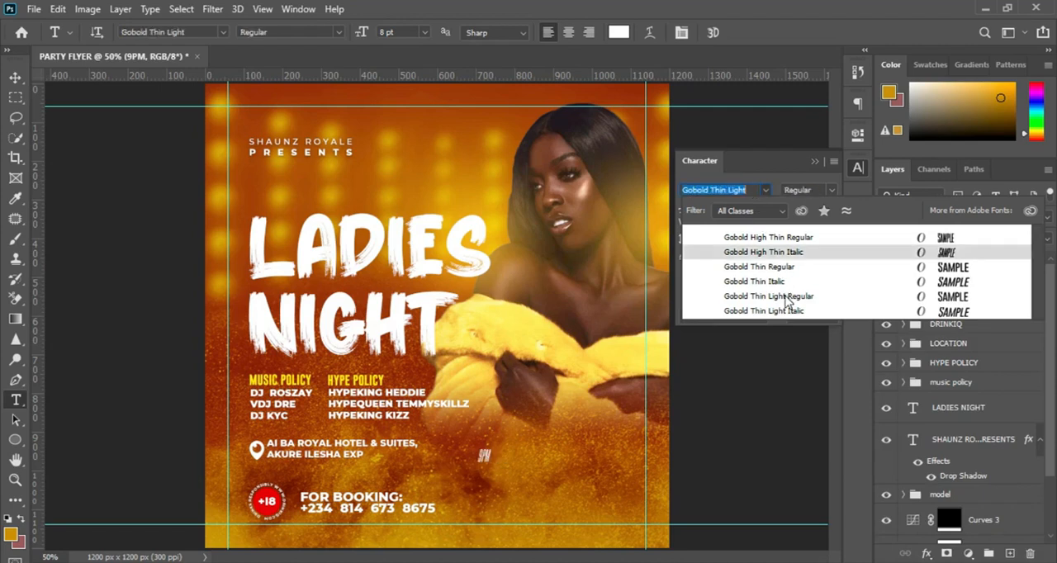
click(785, 297)
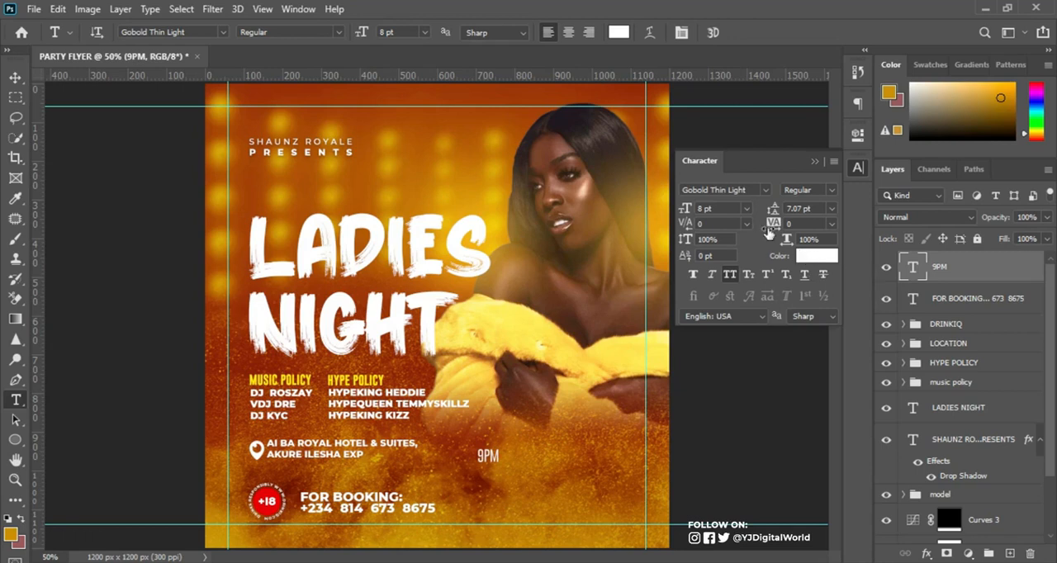
Set the 9PM text's font size to 21.96 pt.
click(708, 208)
text(21.96)
key(Return)
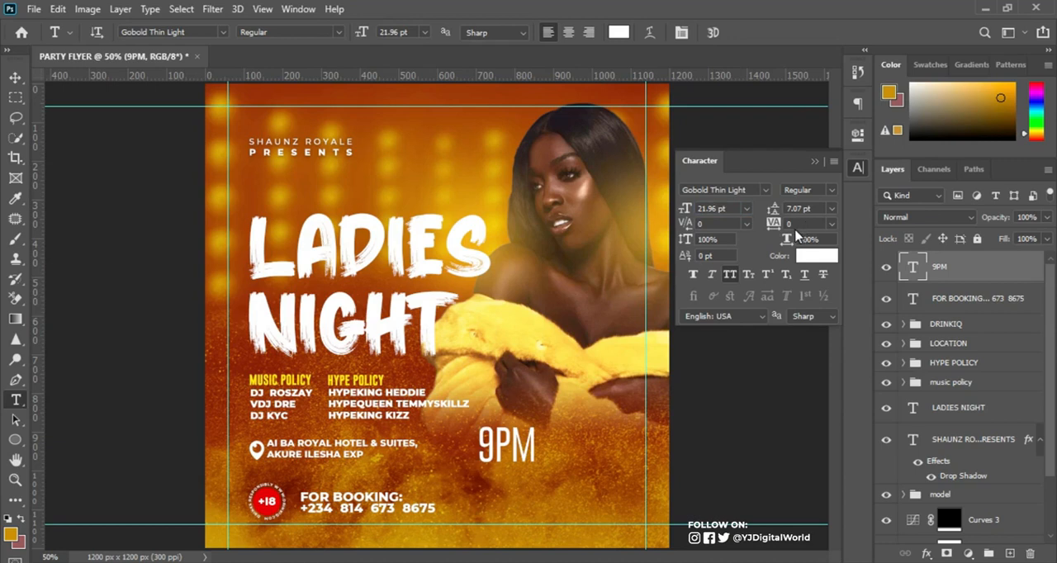
Set the 9PM text's tracking to -80, apply faux bold and close the character settings.
click(789, 223)
text(-80)
key(Return)
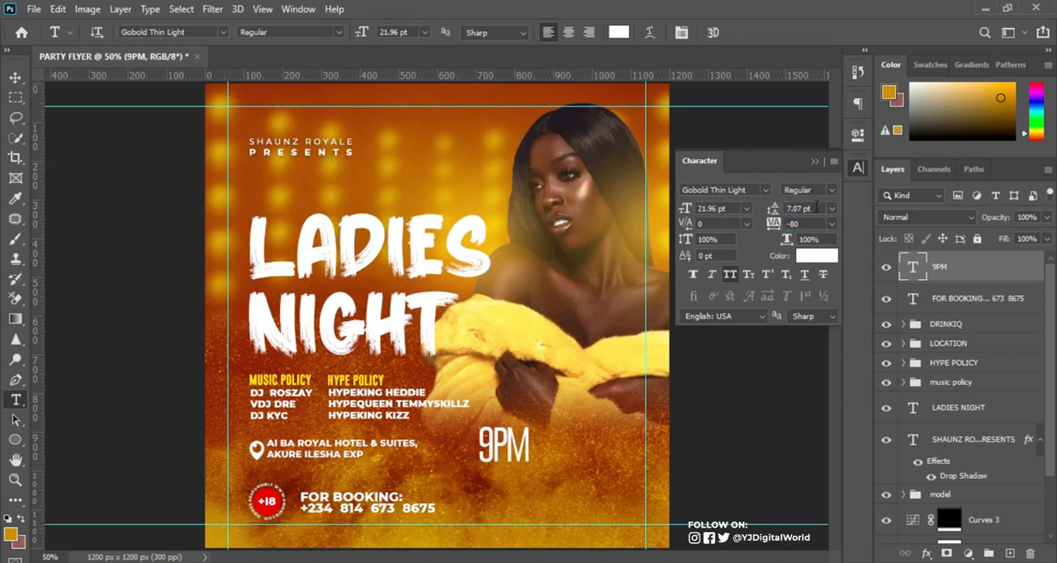
click(693, 281)
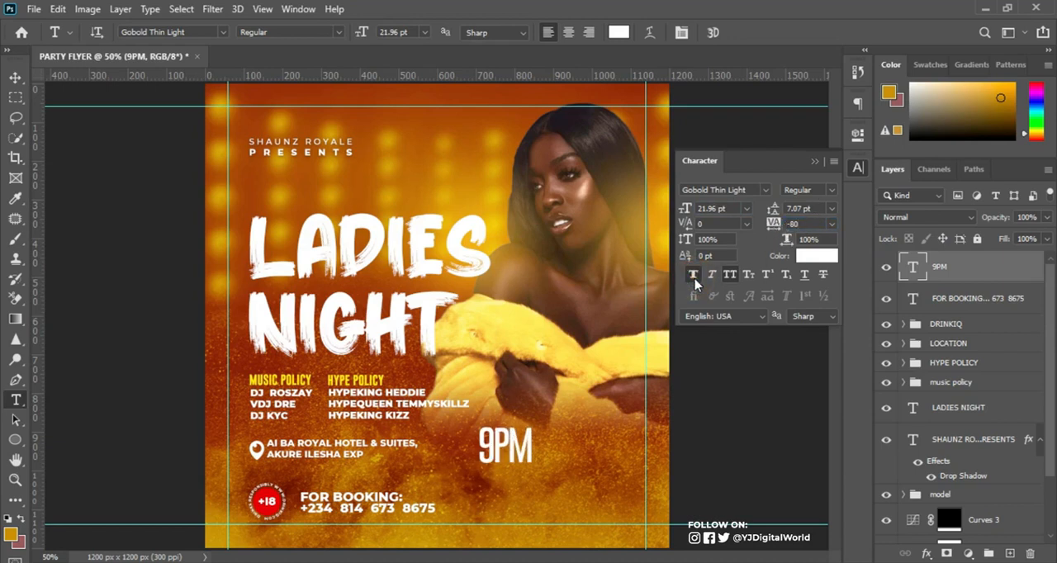
click(815, 162)
Duplicate the 9PM text below itself, change the copy to 1ST, and shift 9PM slightly upward.
drag(529, 452, 529, 511)
double_click(520, 506)
text(1ST)
click(735, 33)
drag(521, 459, 522, 439)
Add the text JUNE to the right of 9PM and 1ST with a font size of 12.73 pt and tracking of 0.
click(555, 475)
text(JUNE)
click(737, 33)
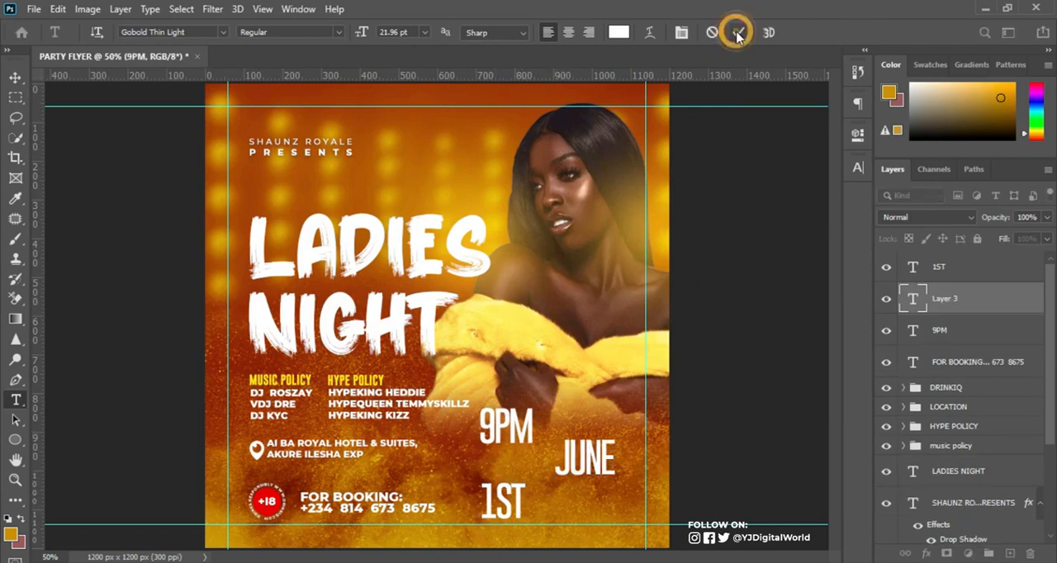
click(858, 167)
drag(718, 208, 662, 210)
text(12.73)
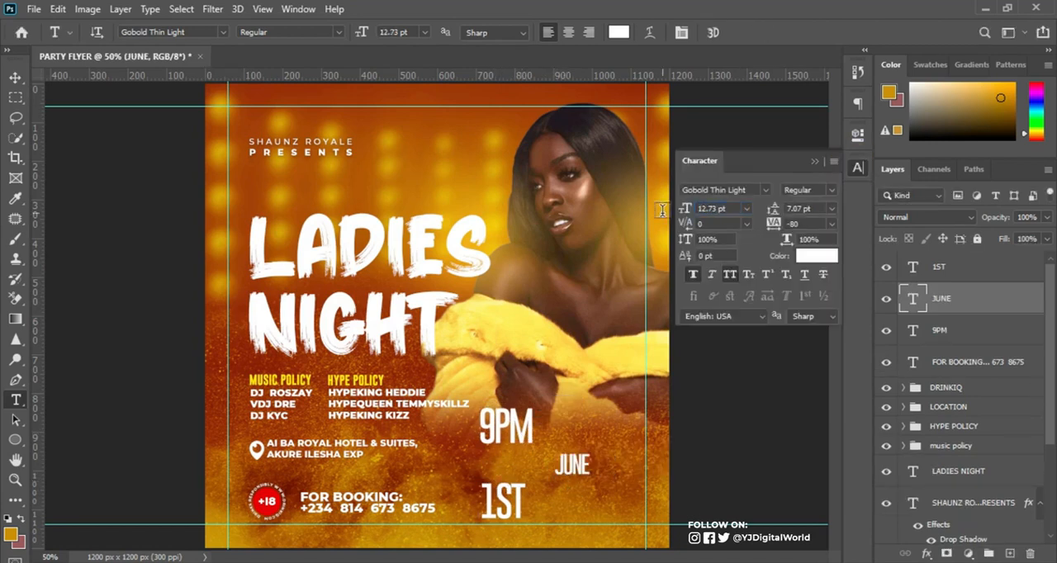
drag(770, 224, 791, 227)
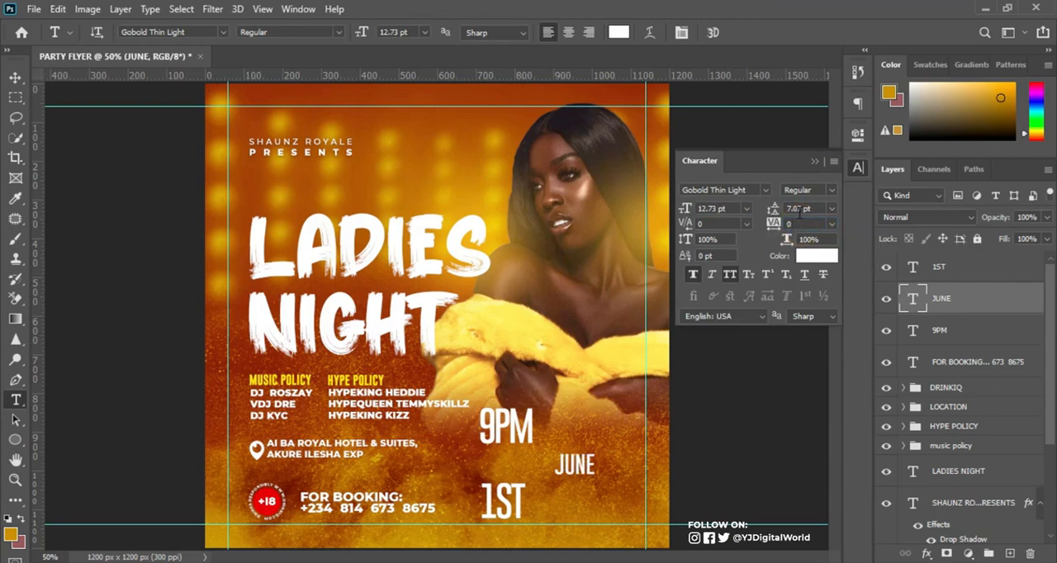
click(858, 167)
Move JUNE directly above 1ST and transform it to match the width of 1ST.
key(v)
drag(581, 470, 481, 458)
key(ctrl+t)
key(Return)
Copy WEDNESDAY from the Notepad notes and add it as a new text layer over the model's yellow wrap.
key(t)
click(541, 355)
key(alt+Tab)
double_click(731, 448)
key(ctrl+c)
key(alt+Tab)
key(ctrl+v)
key(ctrl+Return)
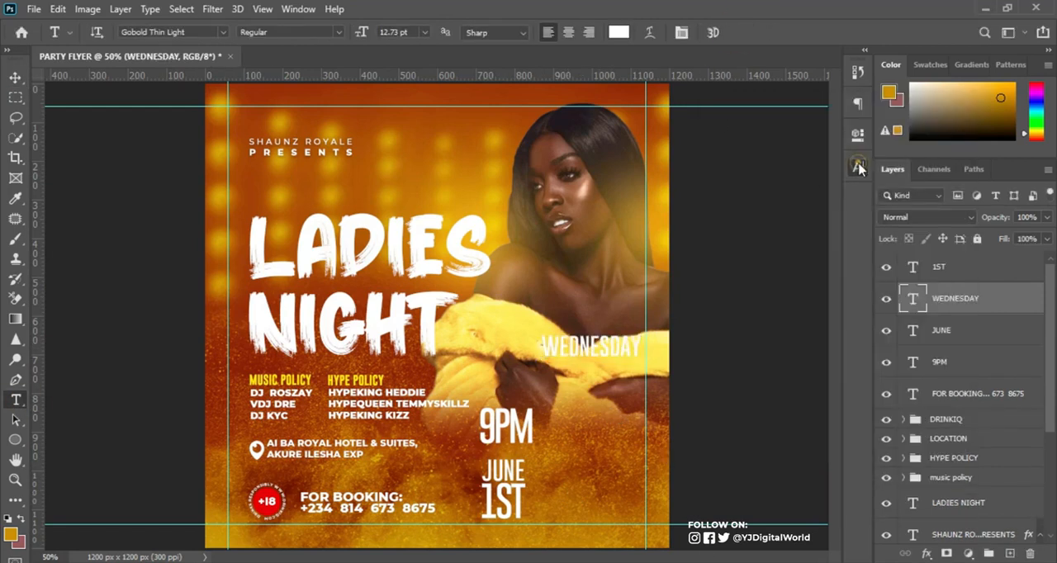
Set the WEDNESDAY text to Montserrat Medium at 4.64 pt and close the character settings.
click(858, 167)
click(766, 190)
click(728, 215)
click(832, 190)
click(810, 302)
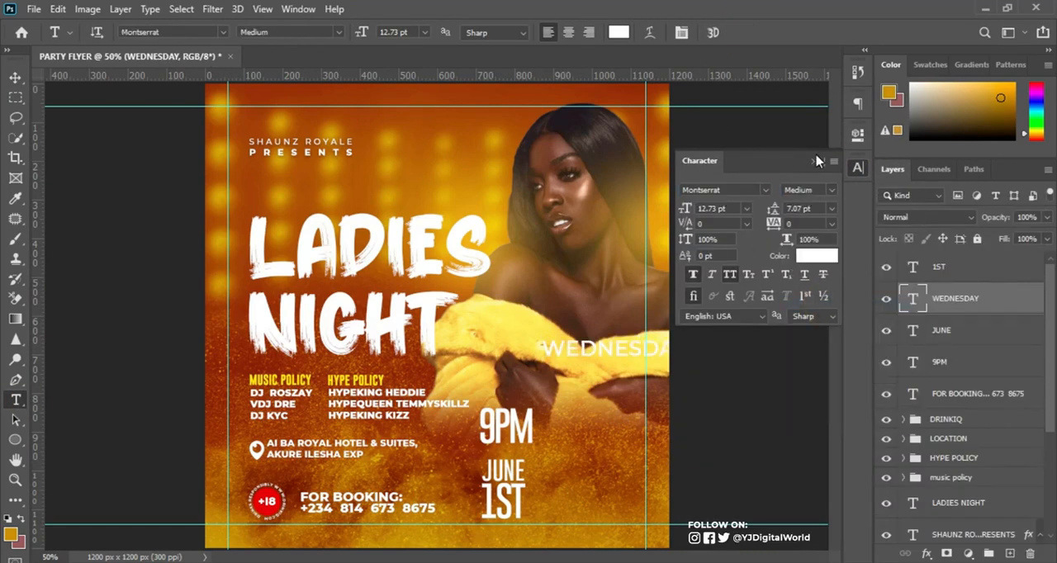
click(682, 210)
text(4.64)
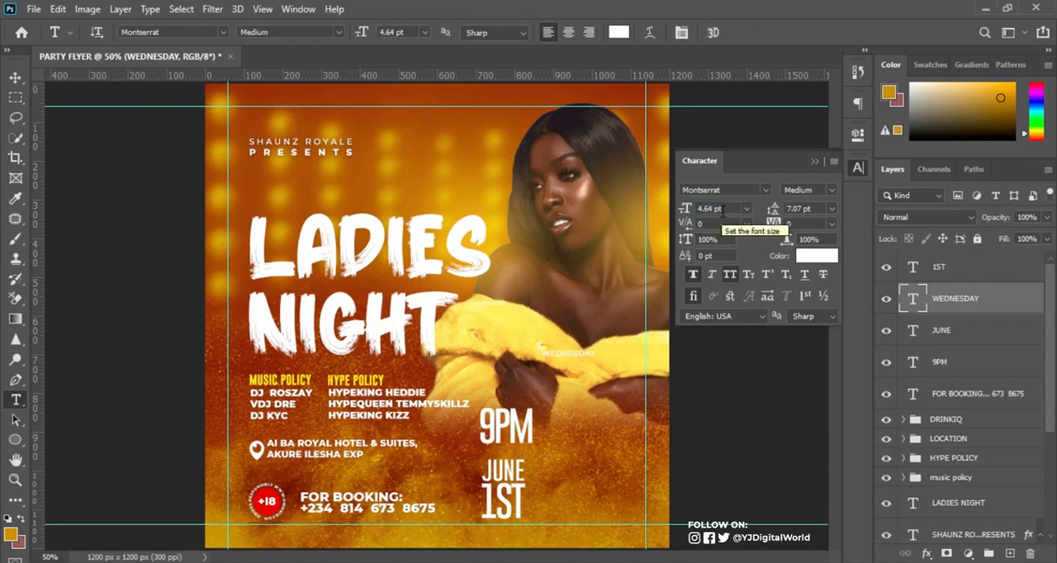
click(858, 167)
Draw a rectangle about 206 x 38 px above 9PM and fill it with red.
right_click(16, 439)
click(71, 439)
drag(493, 370, 572, 386)
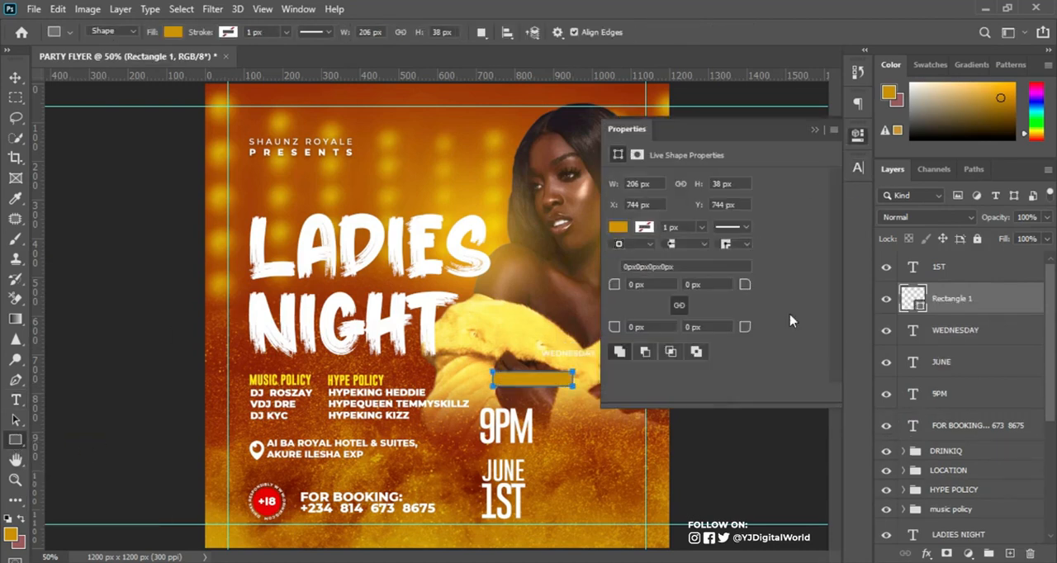
double_click(914, 300)
text(d0021b)
key(Return)
click(858, 135)
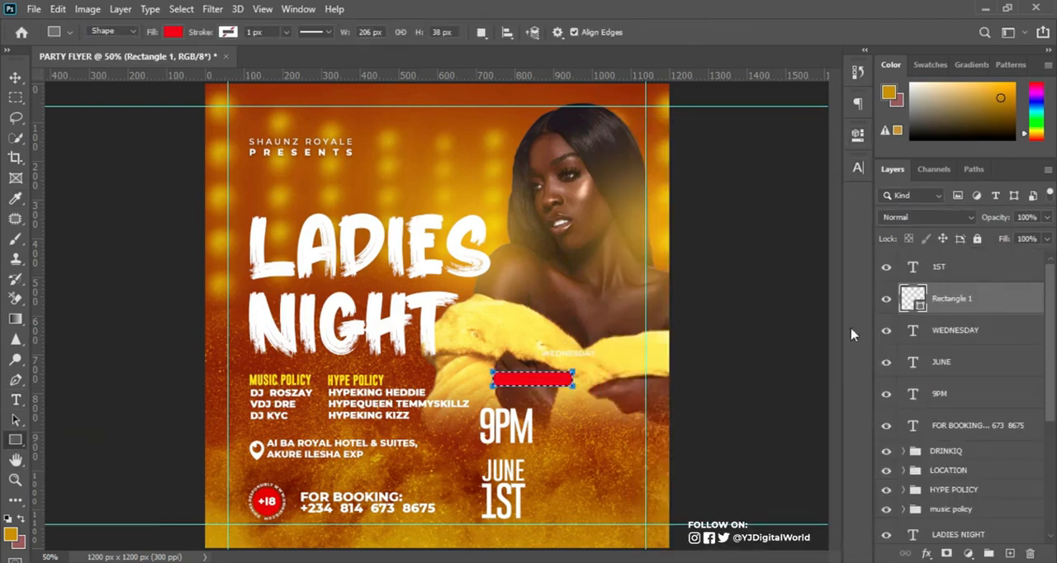
Center the WEDNESDAY text on the red rectangle and move its layer above the rectangle.
key(v)
click(974, 330)
click(453, 35)
click(353, 33)
click(181, 10)
click(224, 42)
drag(976, 330, 976, 291)
Narrow the red rectangle so it fits closely around the WEDNESDAY text.
click(970, 331)
key(ctrl+t)
drag(572, 379, 567, 379)
key(Return)
key(ctrl+plus)
key(ctrl+plus)
key(ctrl+t)
drag(697, 442, 691, 441)
key(Return)
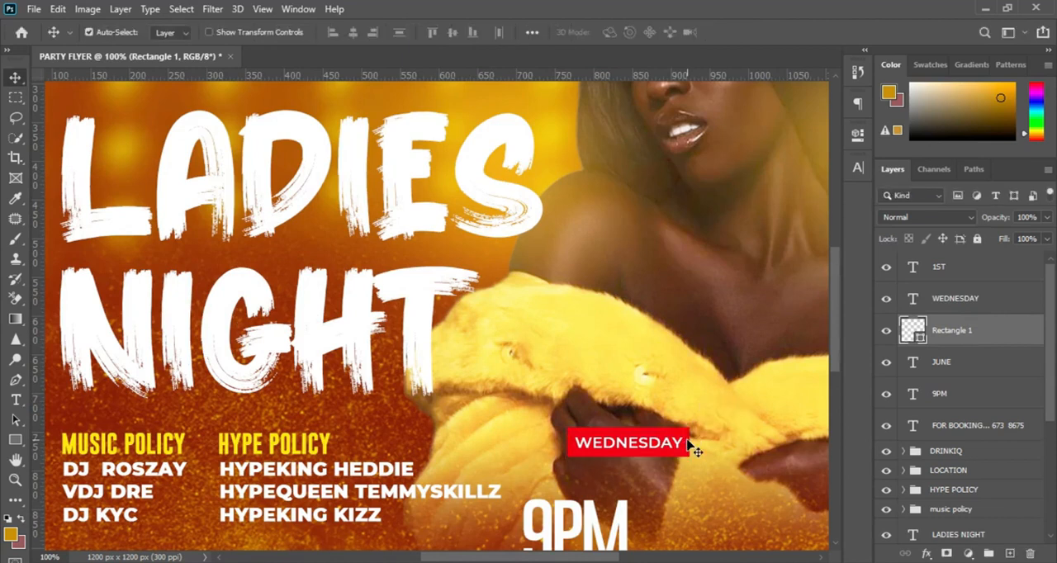
Rotate the WEDNESDAY text and its red rectangle together 90° counterclockwise.
key(ctrl+minus)
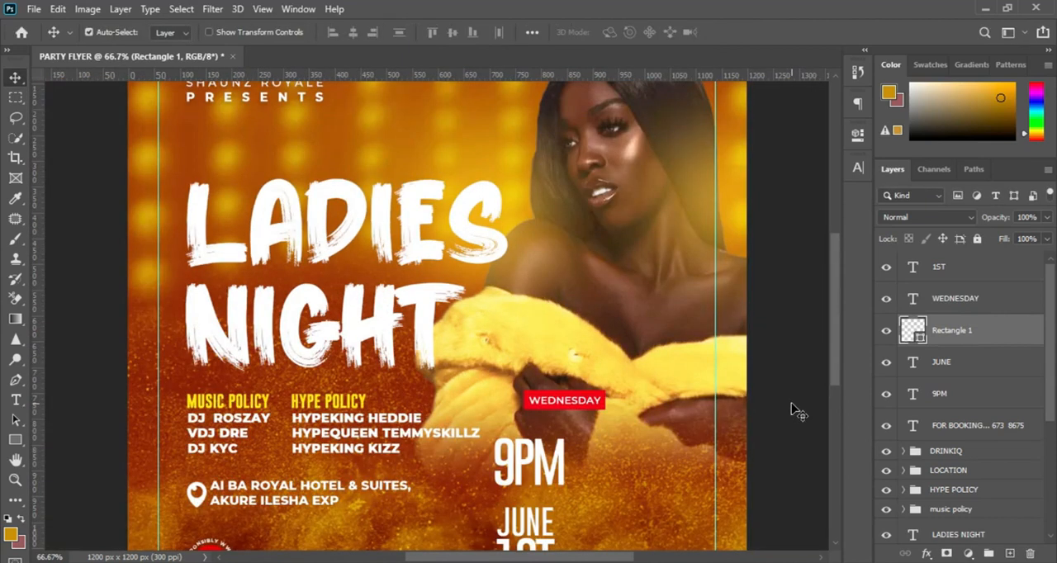
ctrl+click(956, 302)
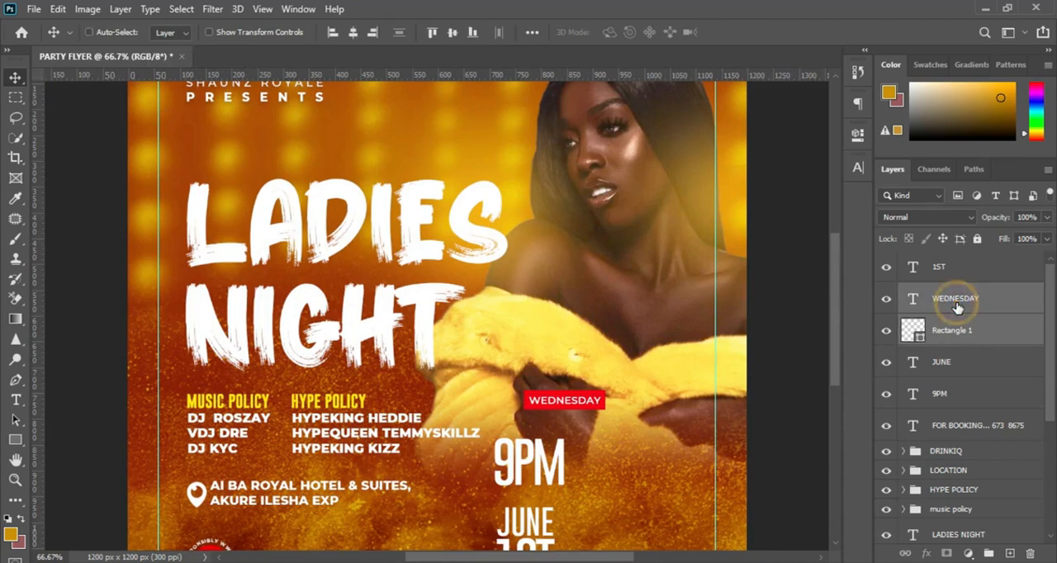
key(ctrl+t)
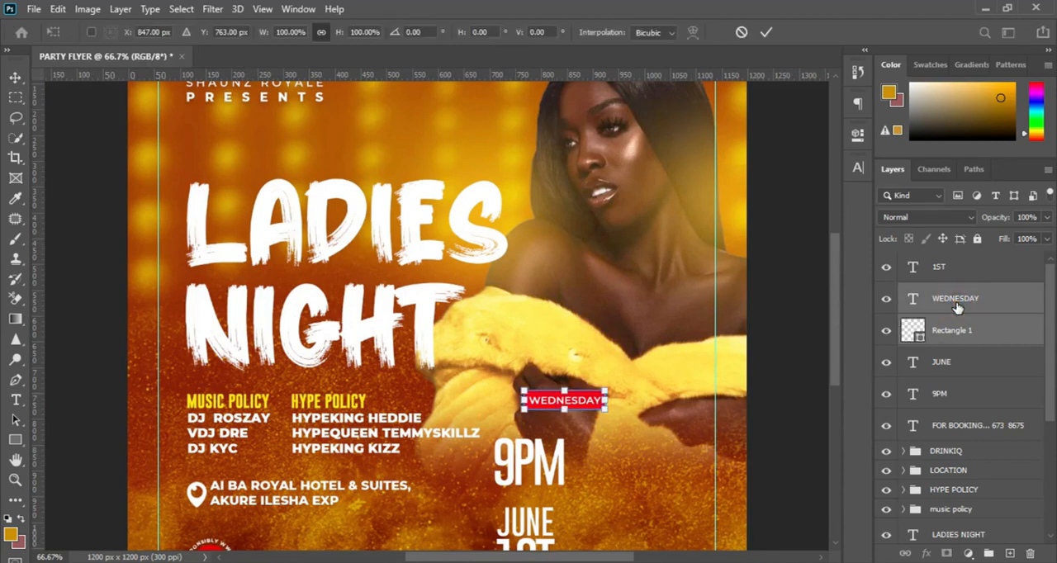
right_click(576, 400)
click(667, 356)
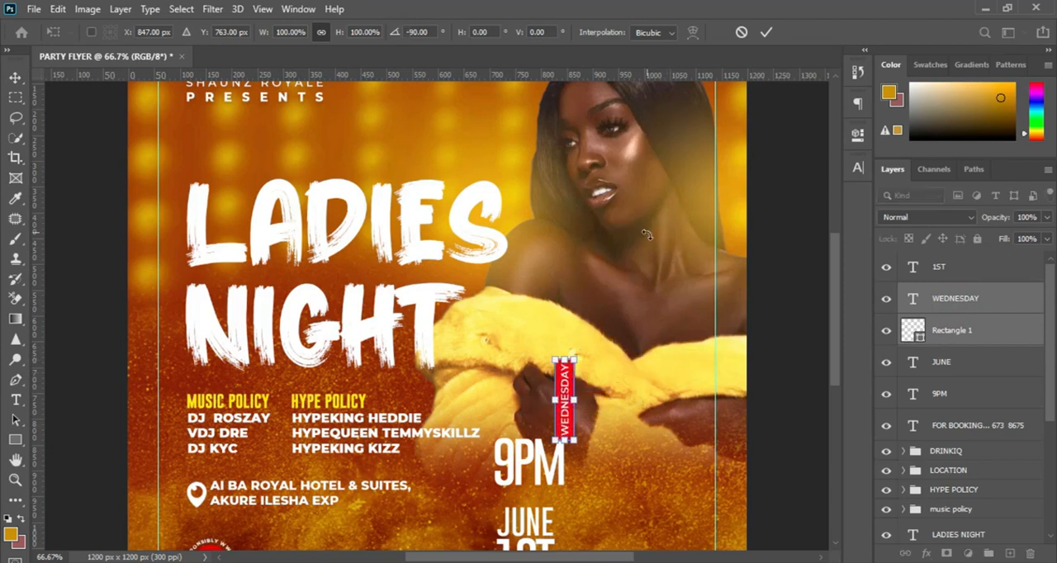
key(ctrl+z)
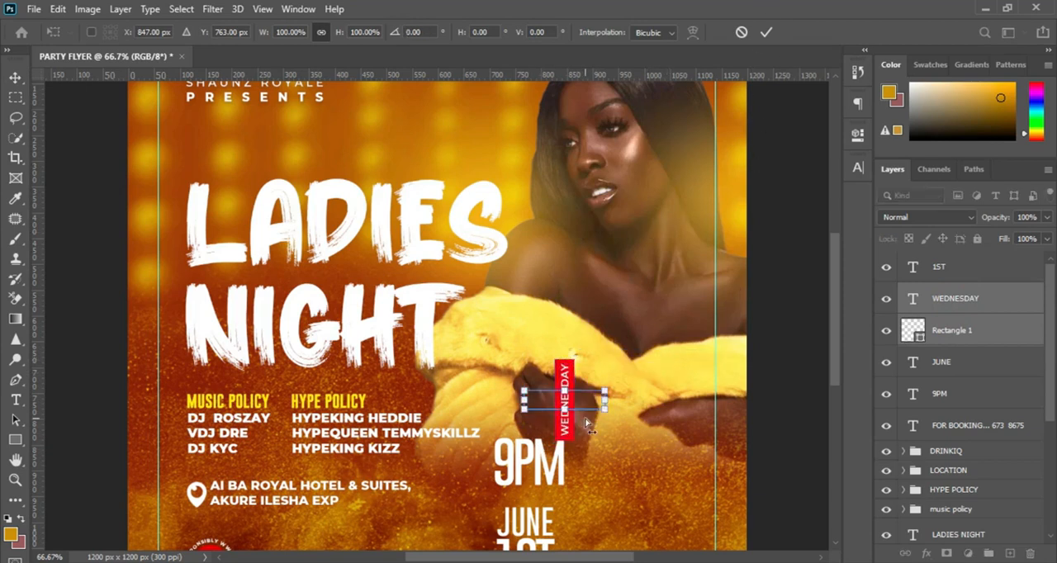
right_click(591, 405)
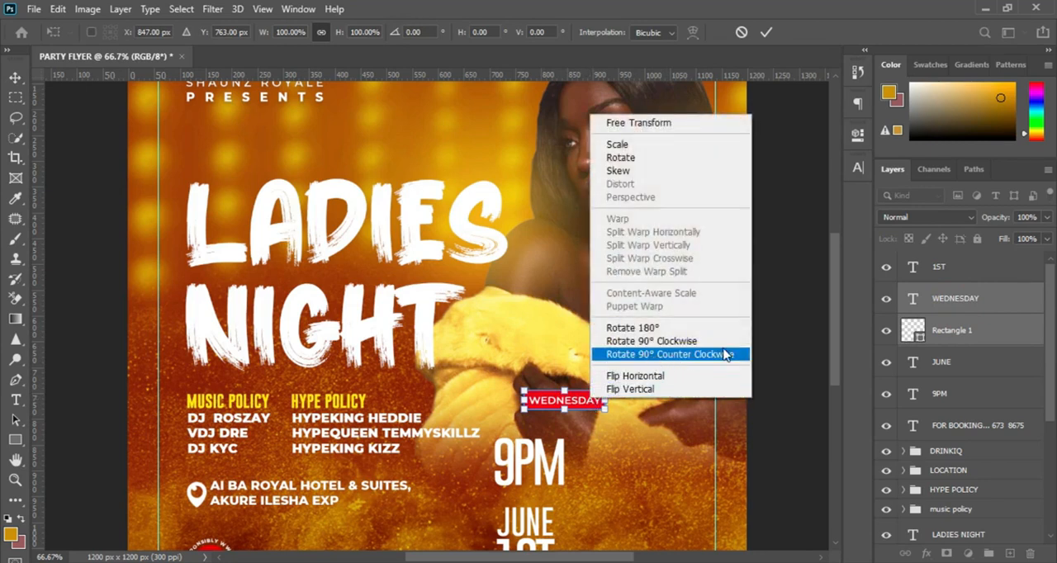
click(684, 364)
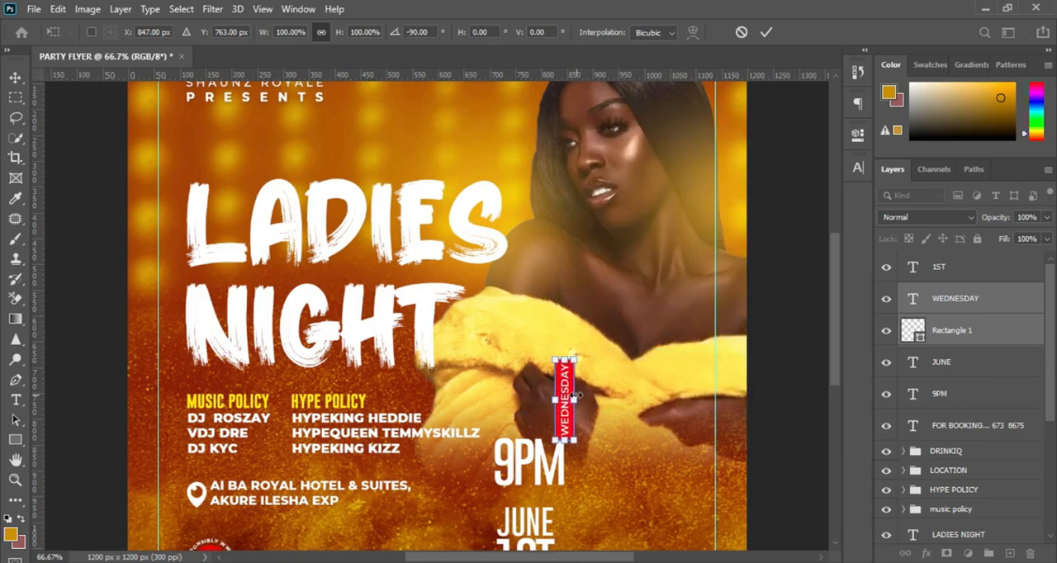
Move the rotated WEDNESDAY label down against the right side of the JUNE 1ST text.
drag(834, 304, 824, 361)
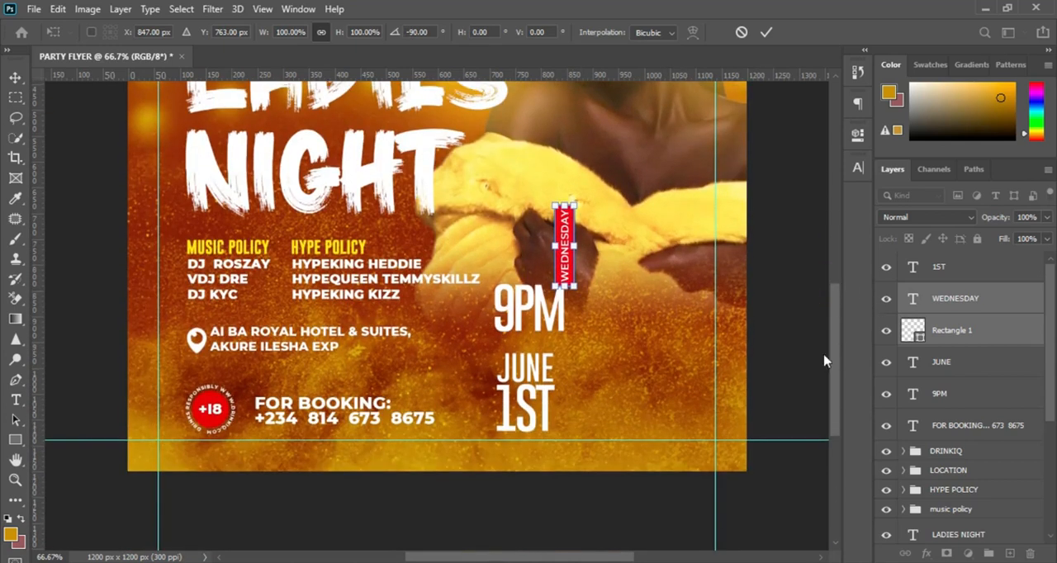
drag(564, 247, 566, 387)
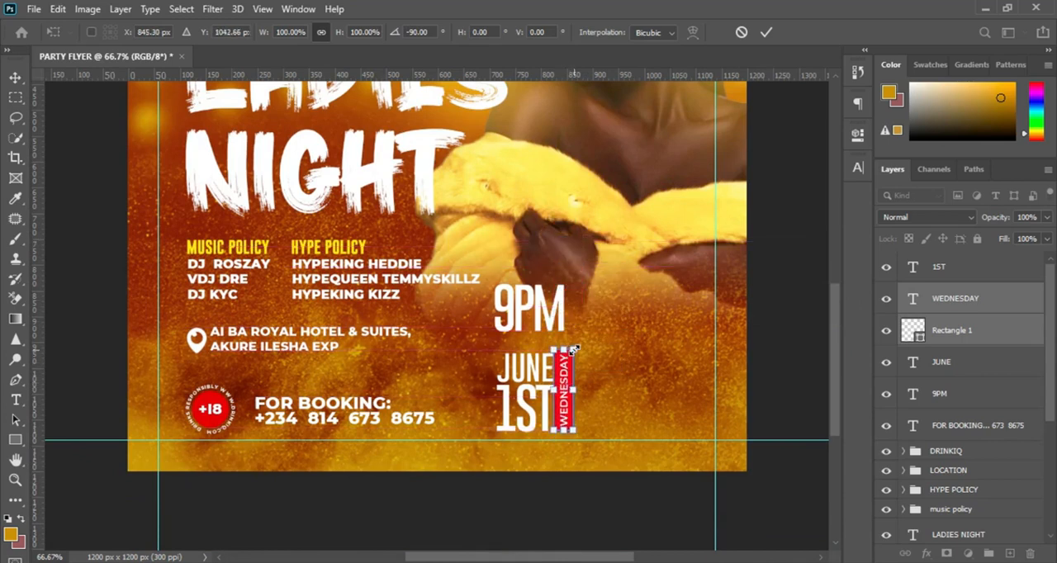
click(767, 32)
Move the JUNE layer directly below the 1ST layer and scale both texts up slightly to match the WEDNESDAY label's height.
drag(964, 358, 968, 282)
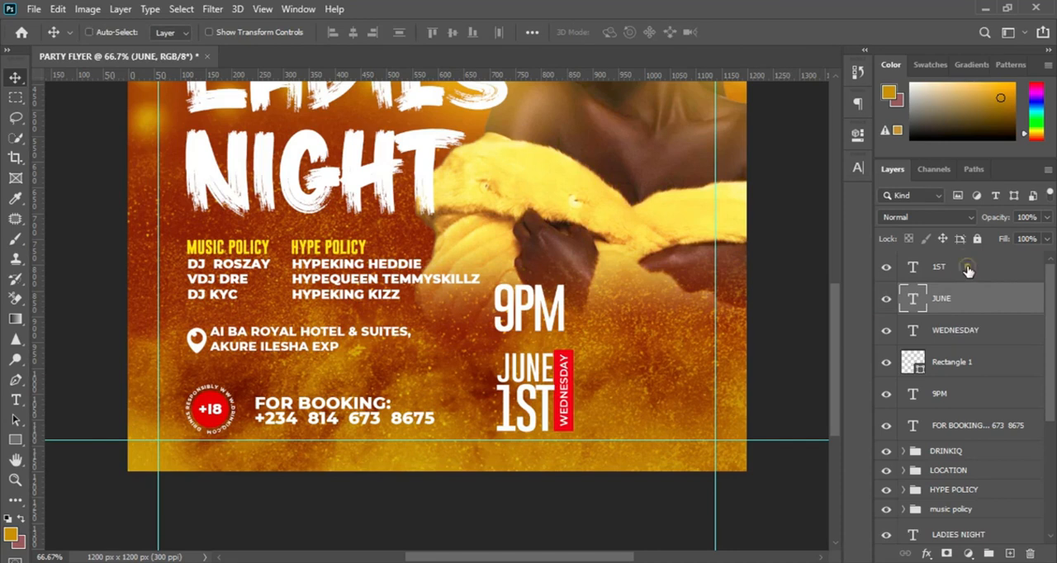
shift+click(968, 269)
key(ctrl+t)
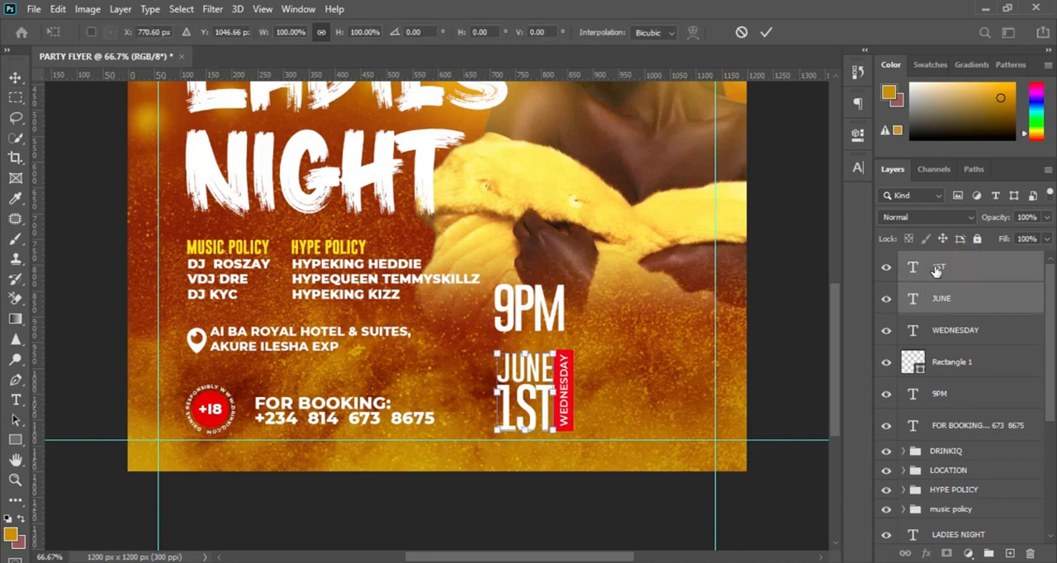
mouse_move(495, 353)
mouse_down()
mouse_move(486, 344)
mouse_move(493, 351)
mouse_up()
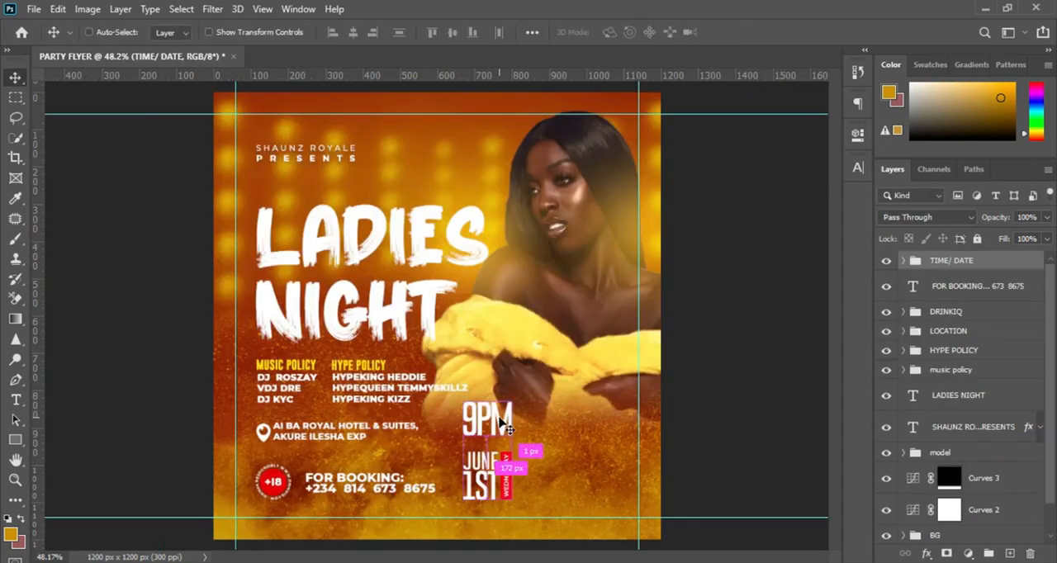
key(ctrl+plus)
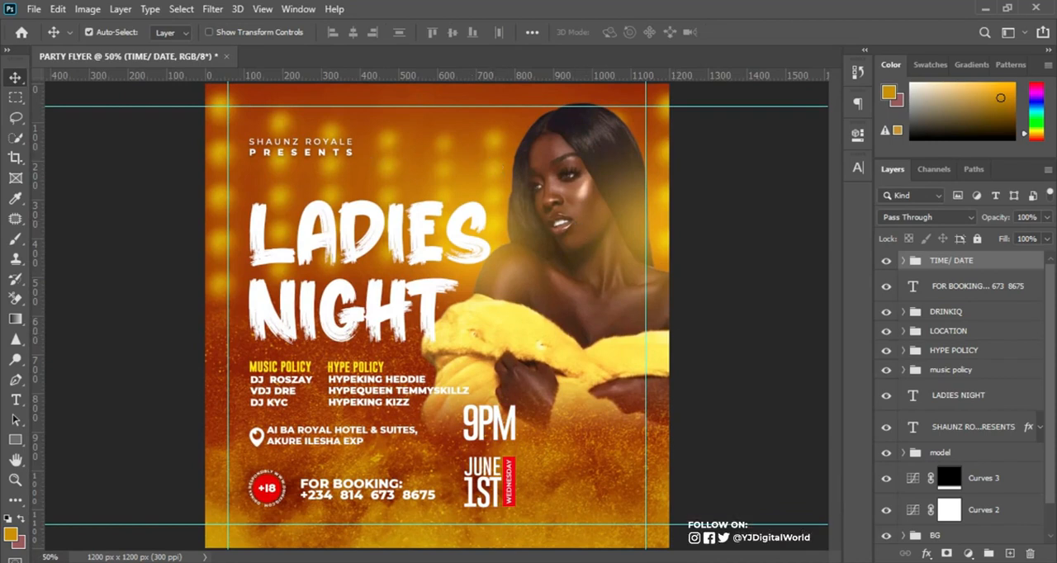
Place the bottle image image-removebg-preview-10 from the PARTY folder in File Explorer into the flyer.
mouse_move(565, 537)
click(473, 504)
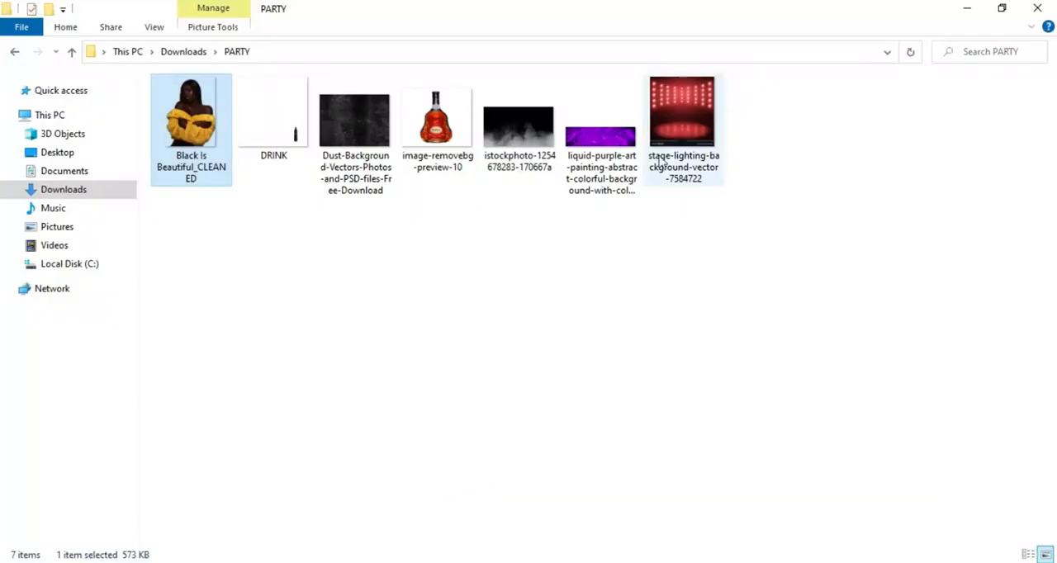
click(450, 132)
drag(451, 137, 658, 559)
drag(636, 562, 626, 530)
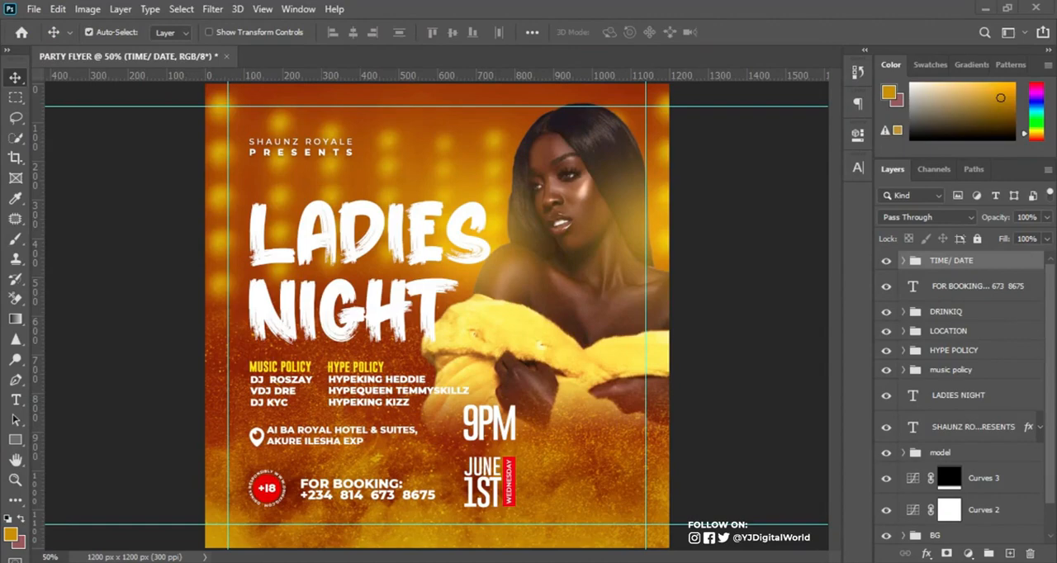
mouse_move(499, 561)
right_click(633, 562)
click(476, 538)
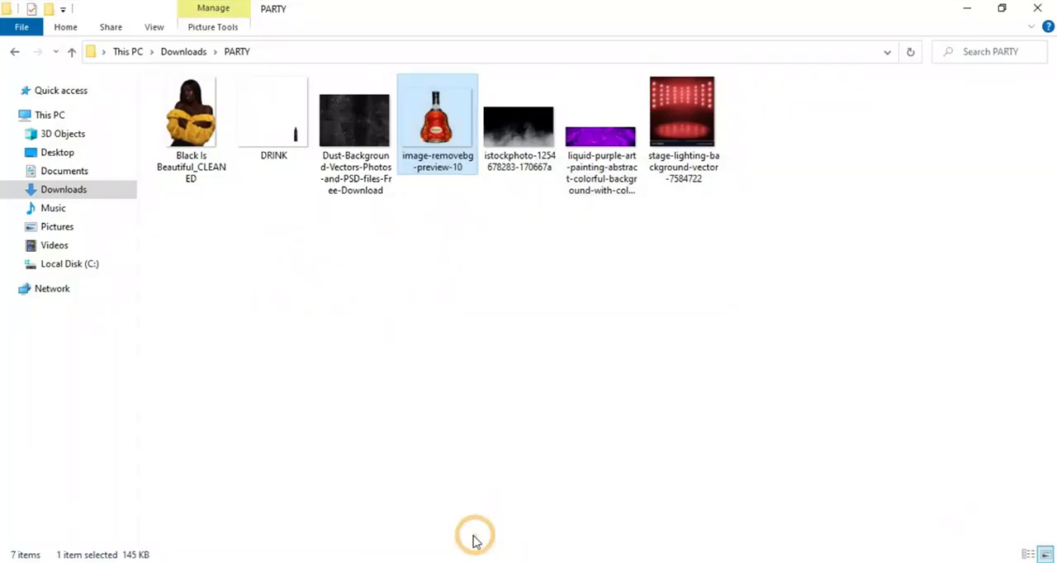
drag(431, 144, 604, 464)
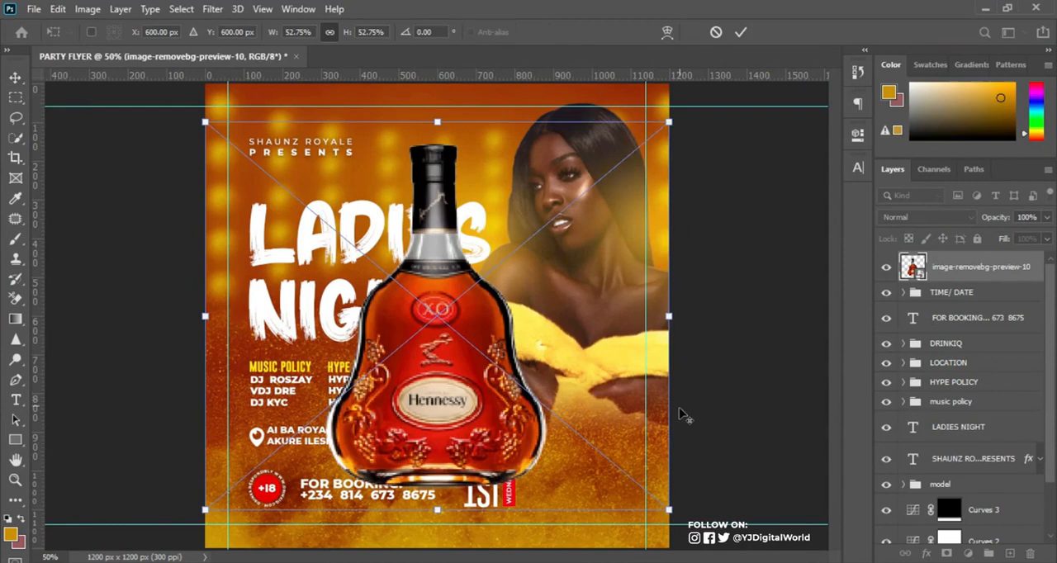
Shrink the Hennessy bottle to a small accent and fit it into the flyer's lower-right corner within the guides.
drag(669, 509, 634, 512)
key(Return)
key(ctrl+t)
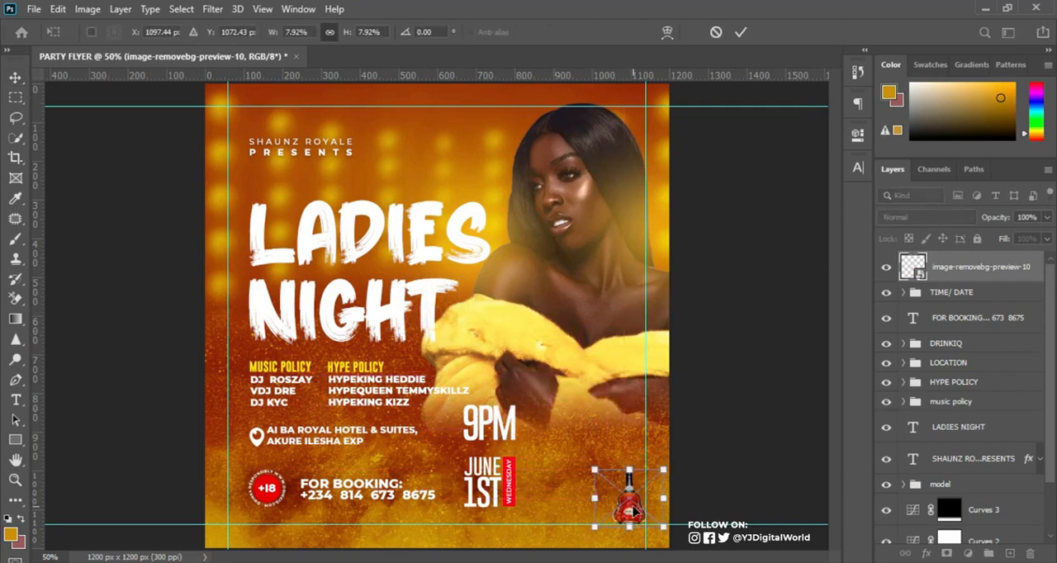
drag(595, 470, 590, 459)
key(Return)
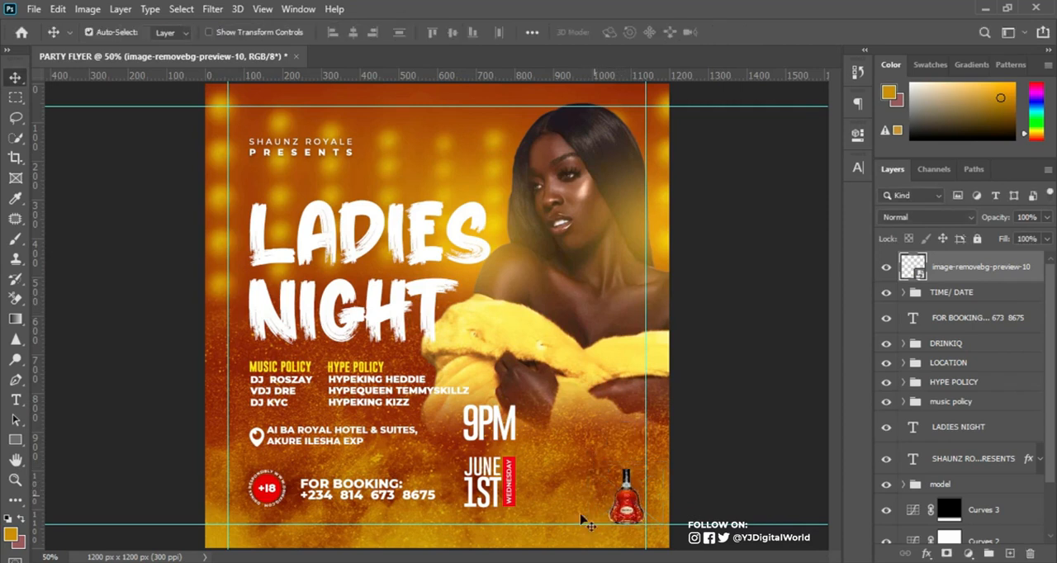
Place the DRINK image from the PARTY folder and stand its black bottle beside the Hennessy bottle on the bottom guide.
mouse_move(471, 545)
click(451, 522)
drag(304, 142, 587, 515)
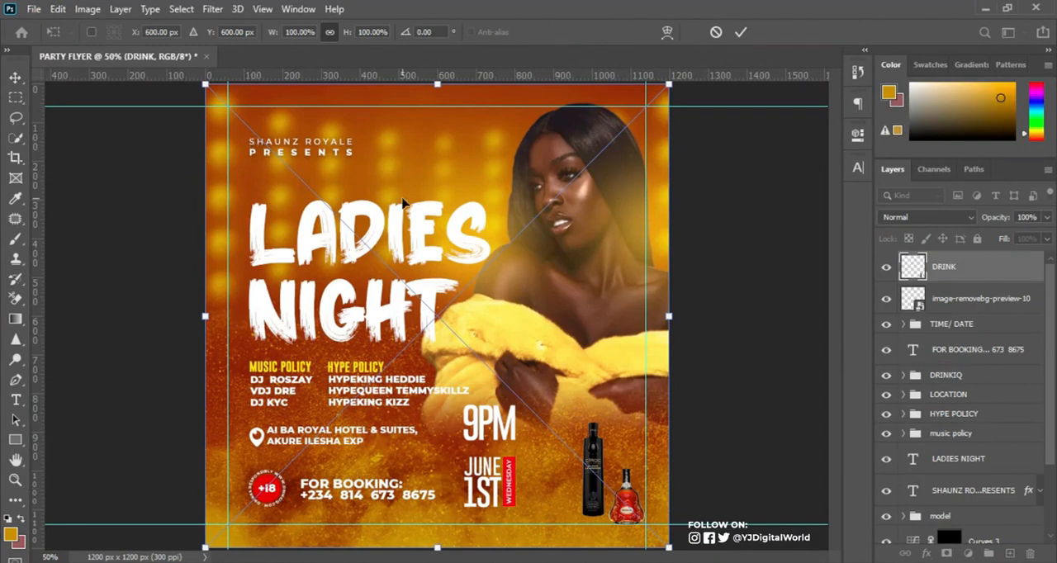
drag(529, 397, 532, 405)
key(Return)
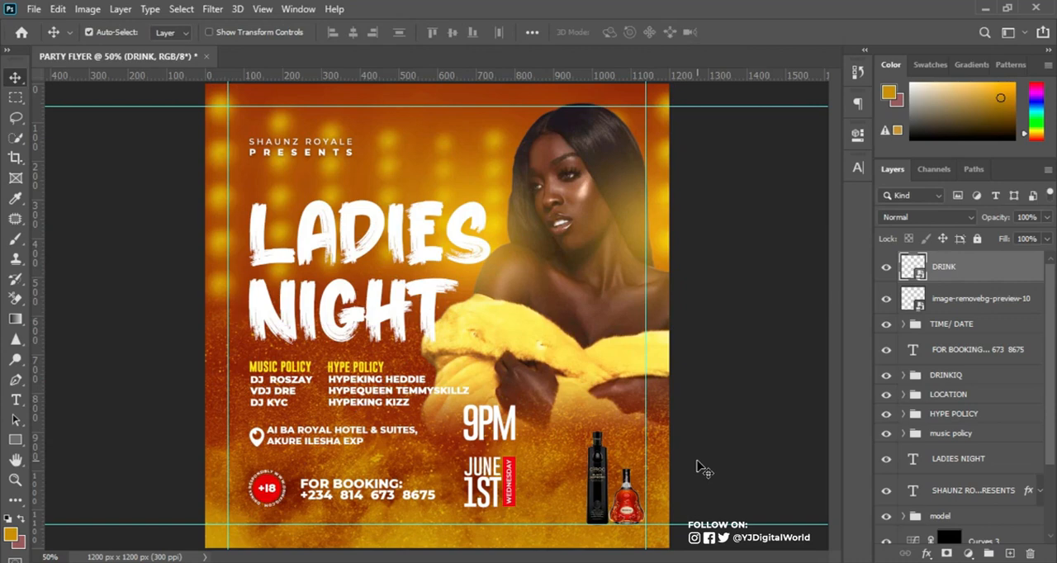
Group the DRINK and image-removebg-preview-10 layers and name the group DRINKS.
key(ctrl+plus)
key(ctrl+plus)
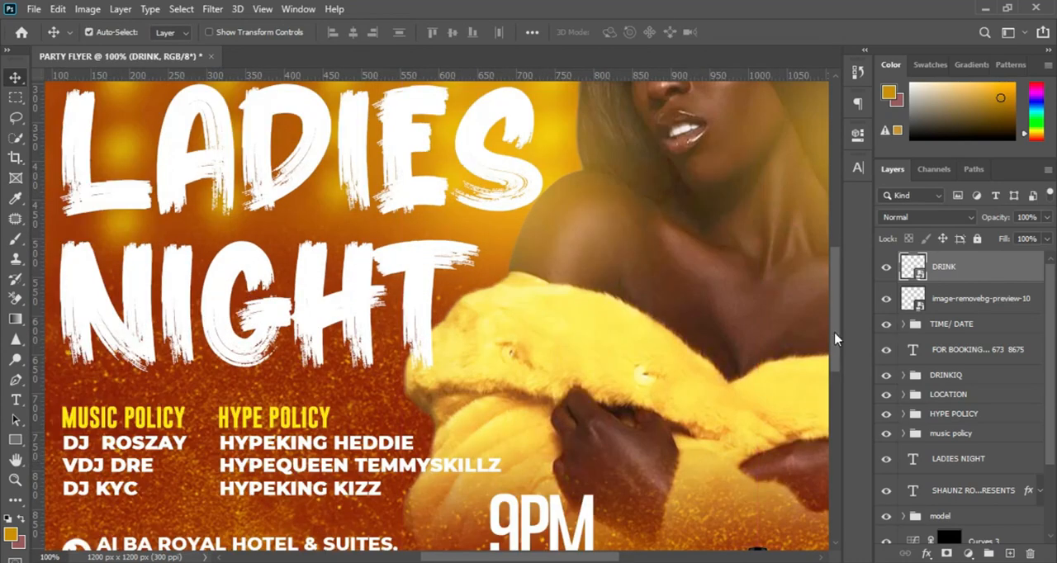
scroll(834, 339, down, 5)
scroll(552, 549, right, 3)
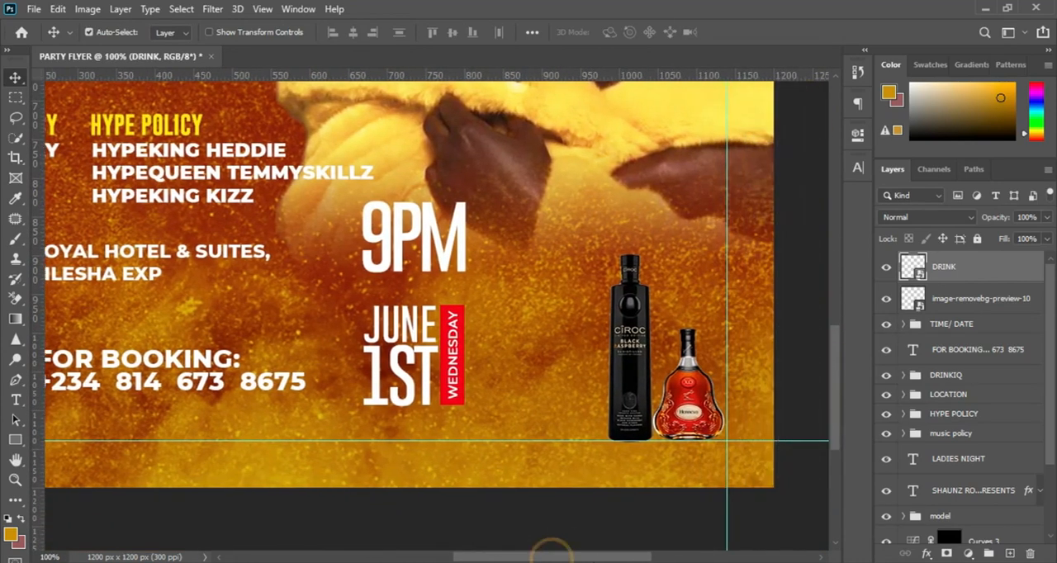
scroll(552, 549, right, 3)
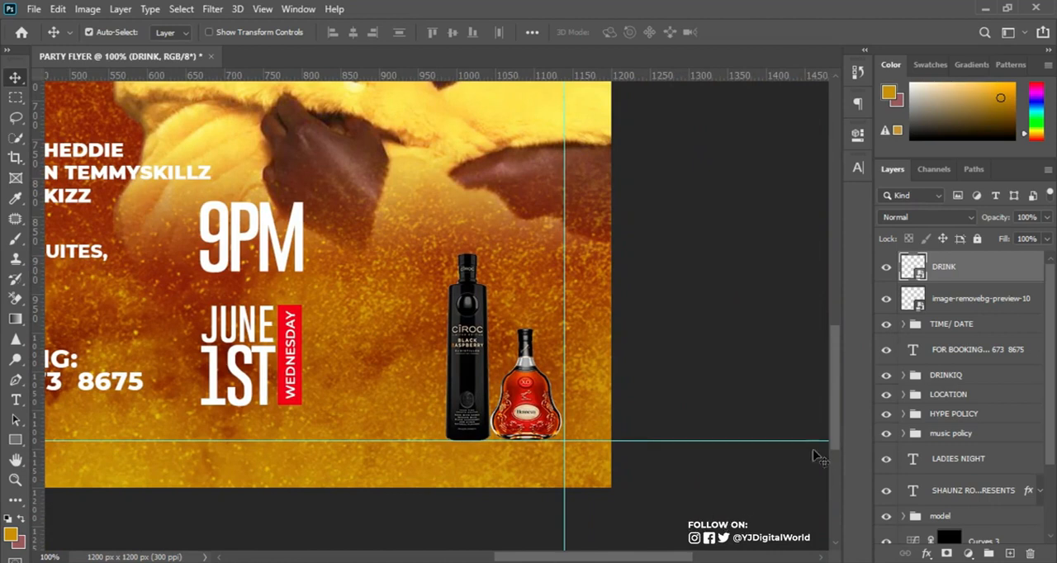
shift+click(991, 308)
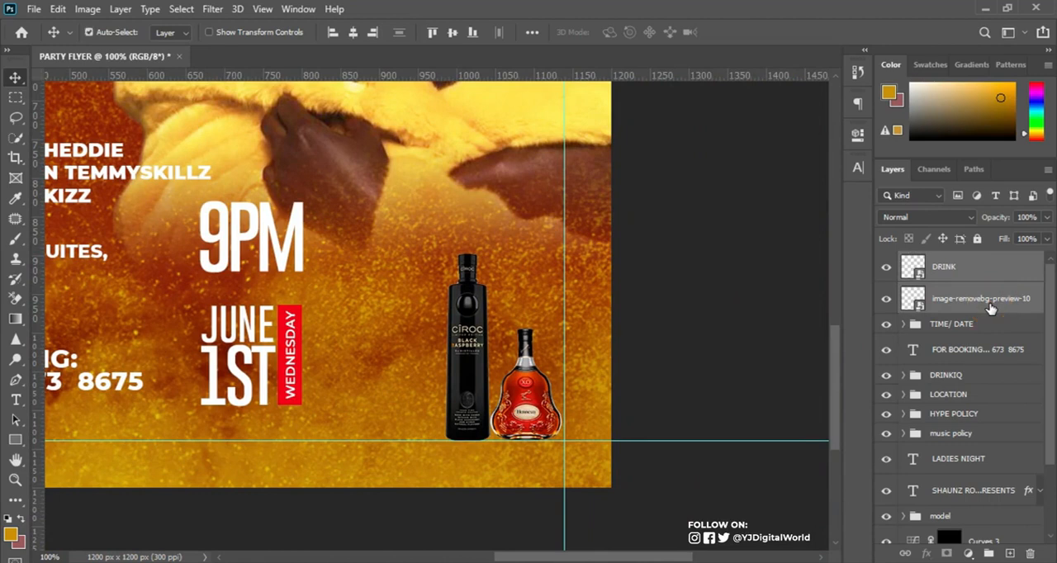
key(ctrl+g)
double_click(938, 261)
text(DRI)
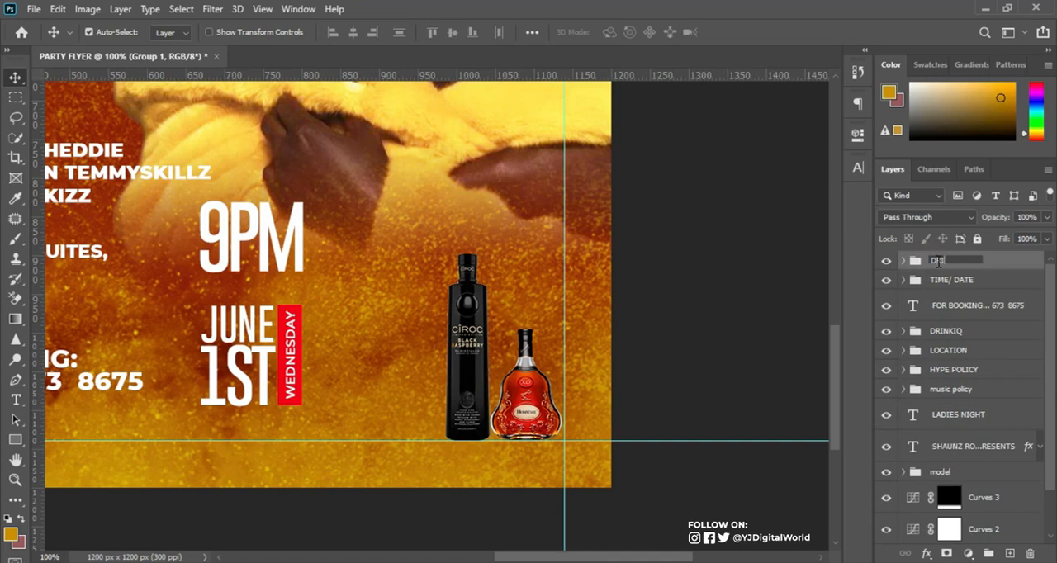
key(Return)
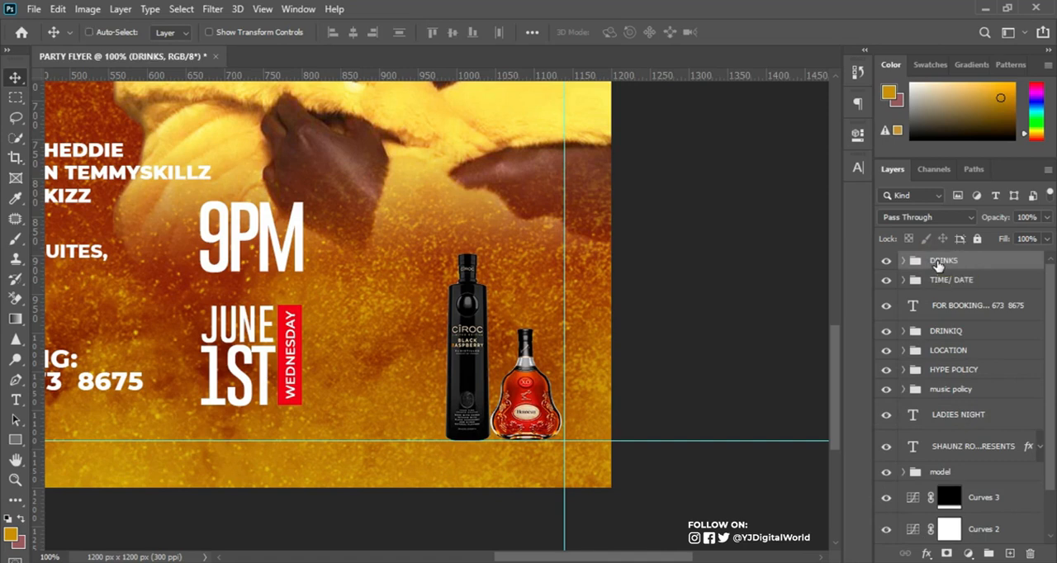
Duplicate the DRINKS group, flip the copy vertically and move it about 243 px down as a reflection beneath the bottles.
key(ctrl+j)
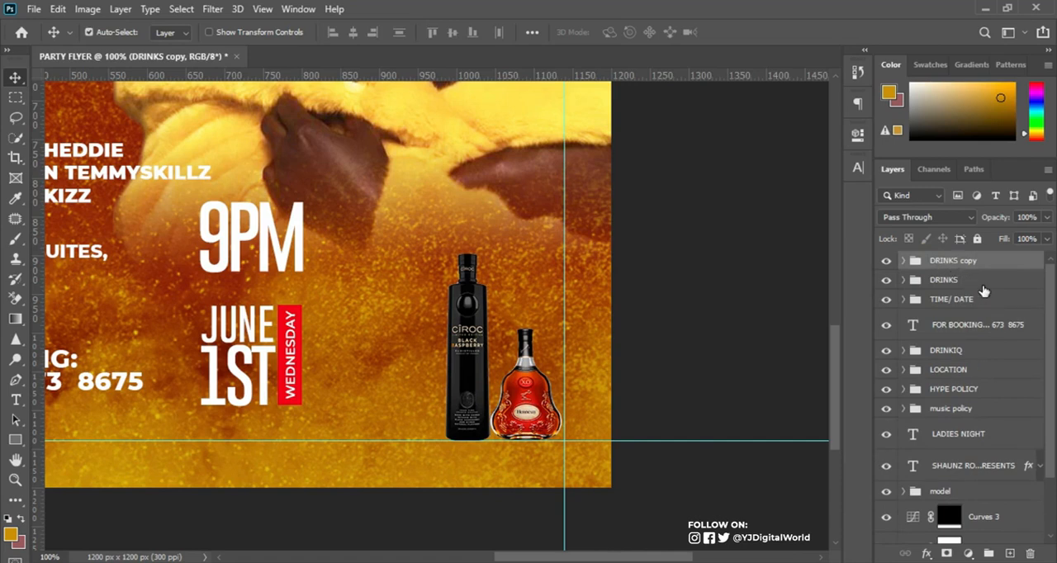
key(ctrl+t)
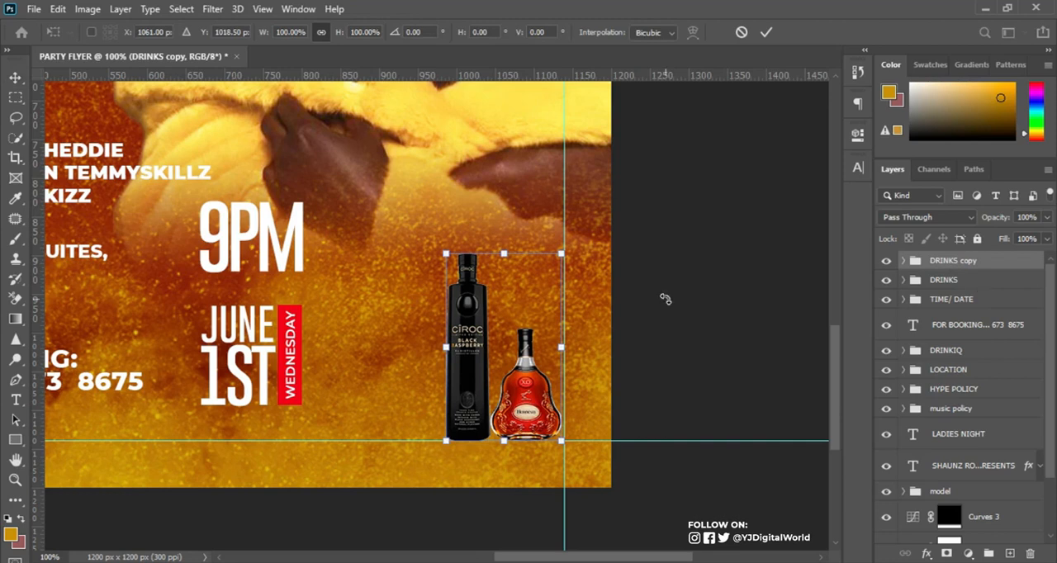
right_click(496, 380)
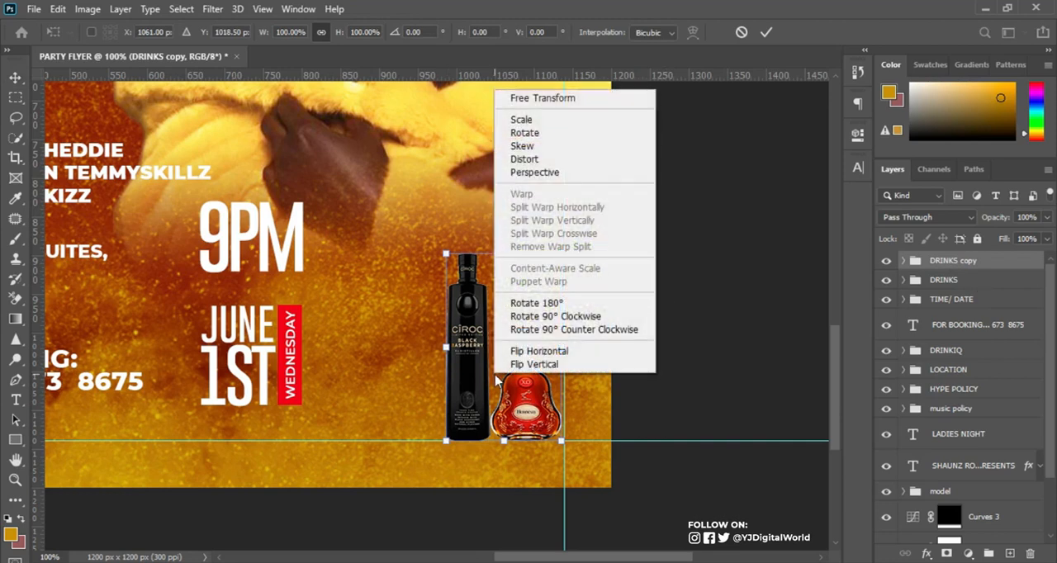
click(570, 365)
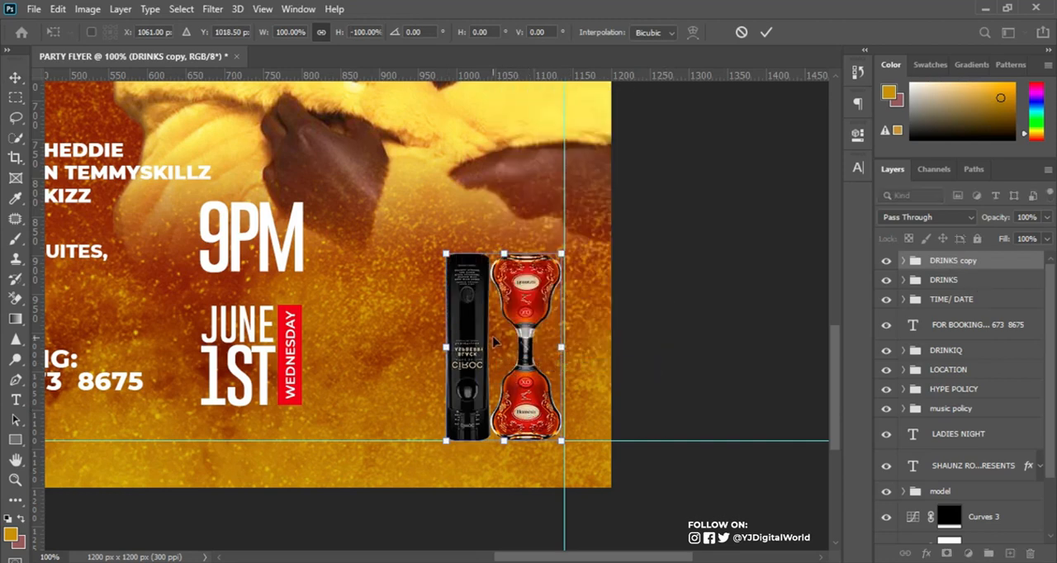
drag(481, 328, 492, 518)
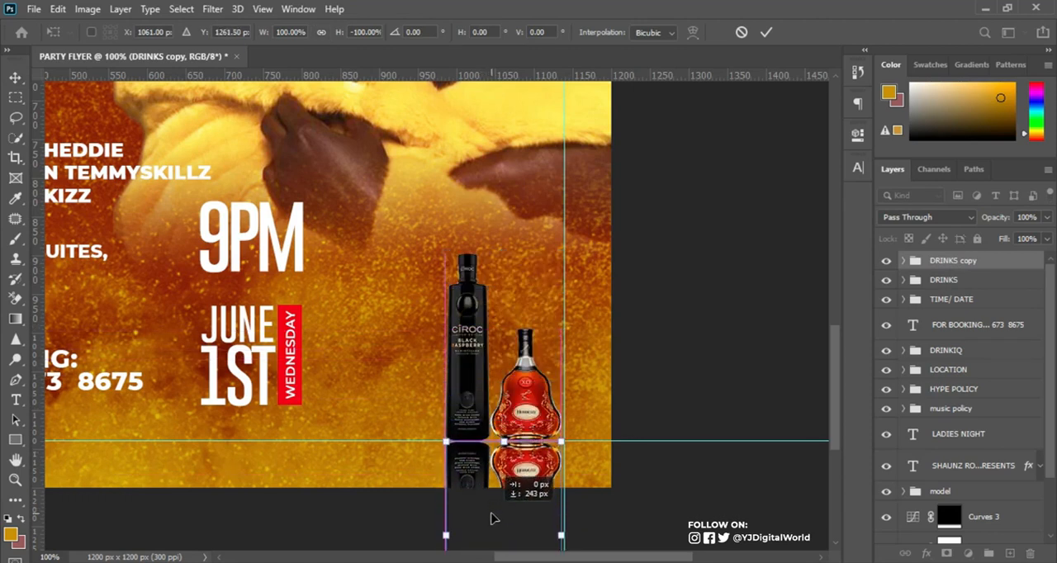
drag(491, 518, 491, 517)
key(Return)
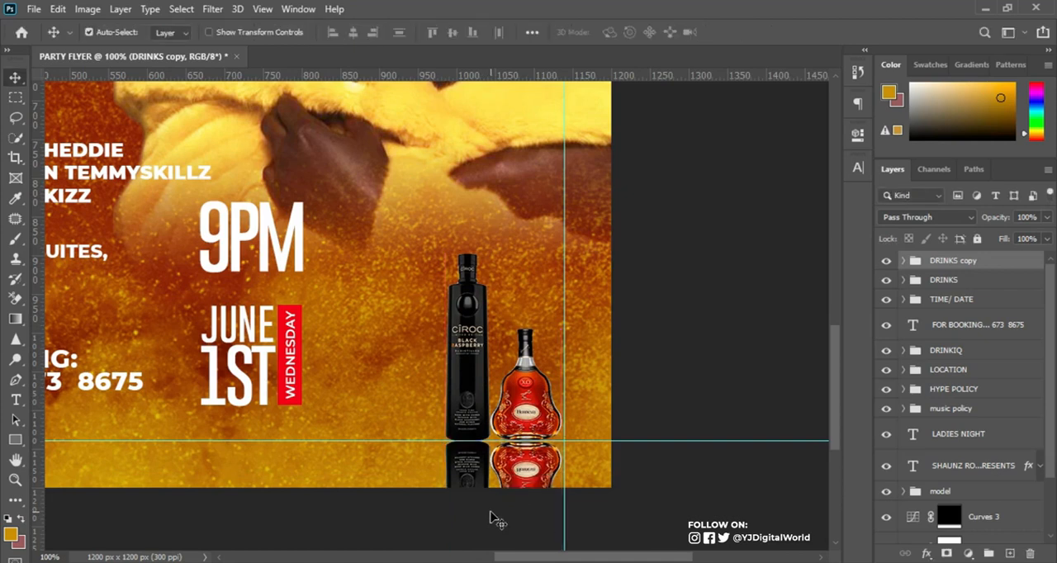
Nudge the flipped bottles up to close the gap beneath the originals and hide the guides.
key(ctrl+t)
drag(479, 486, 479, 487)
key(Return)
key(ctrl+h)
key(ctrl)
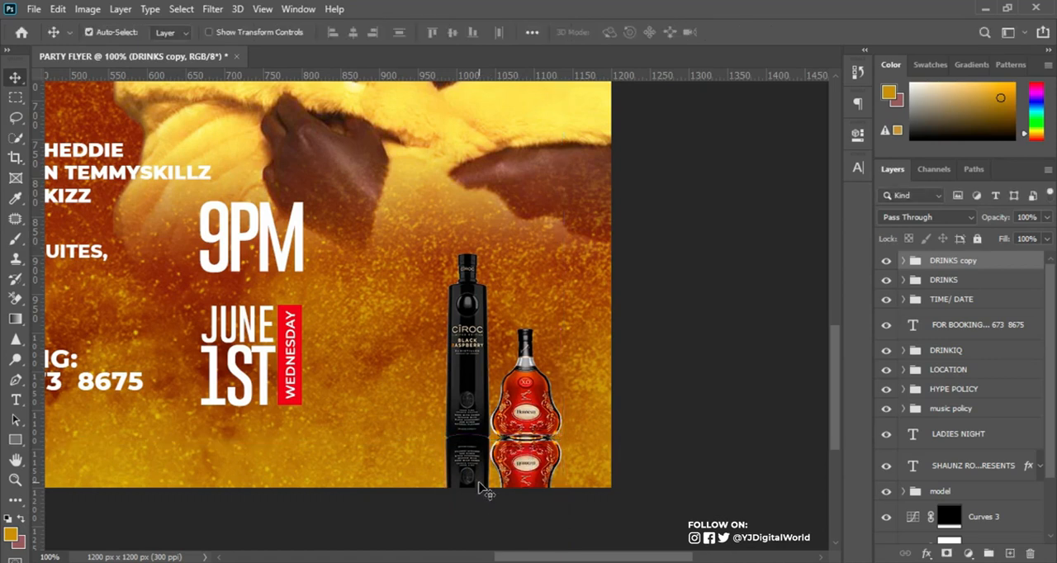
Add a layer mask to the DRINKS copy group and fade the bottle reflection with a black-to-white linear gradient.
click(887, 263)
click(887, 263)
click(947, 554)
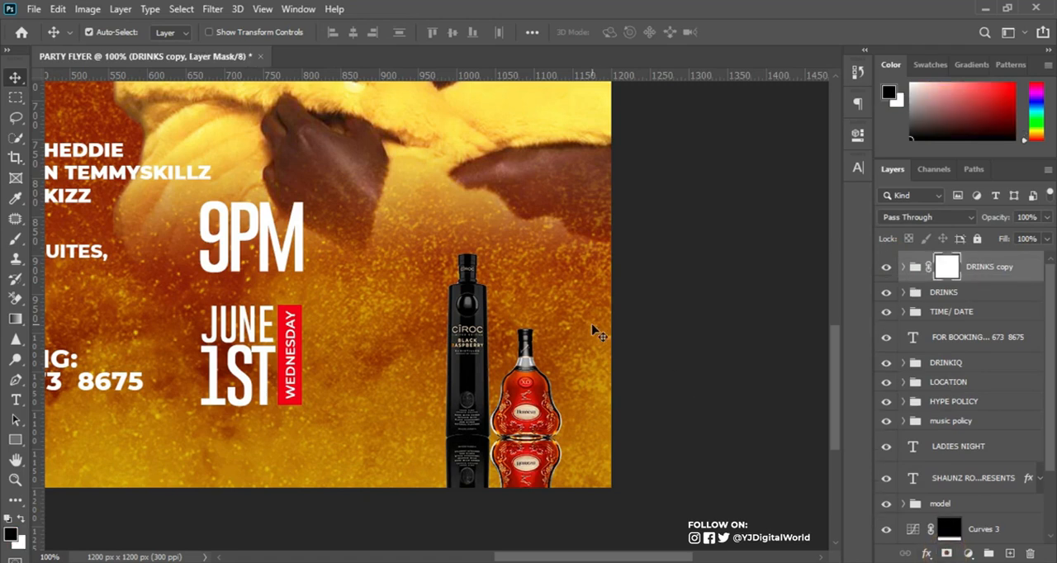
click(15, 319)
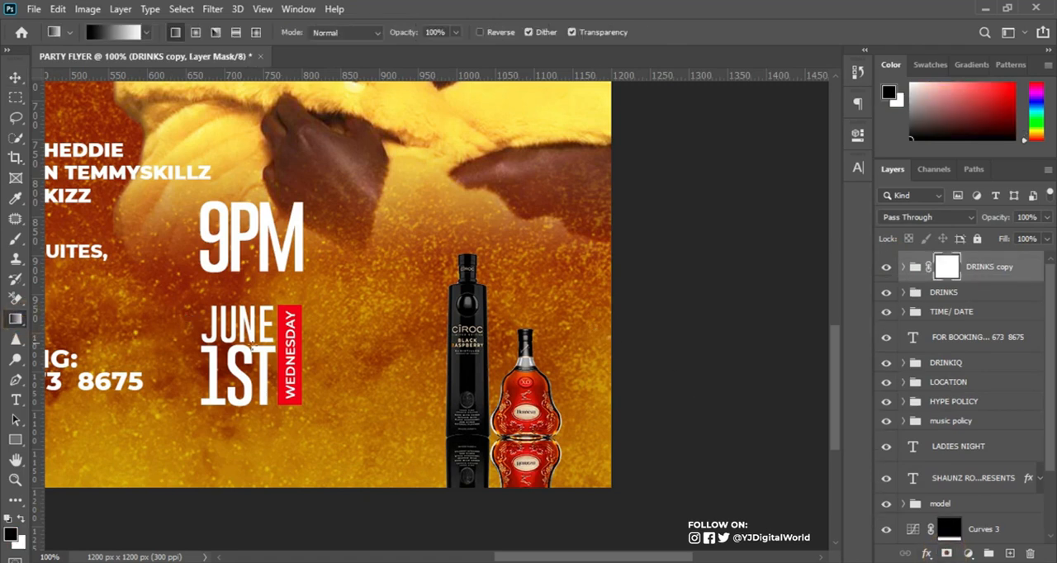
drag(489, 474, 483, 430)
key(ctrl+z)
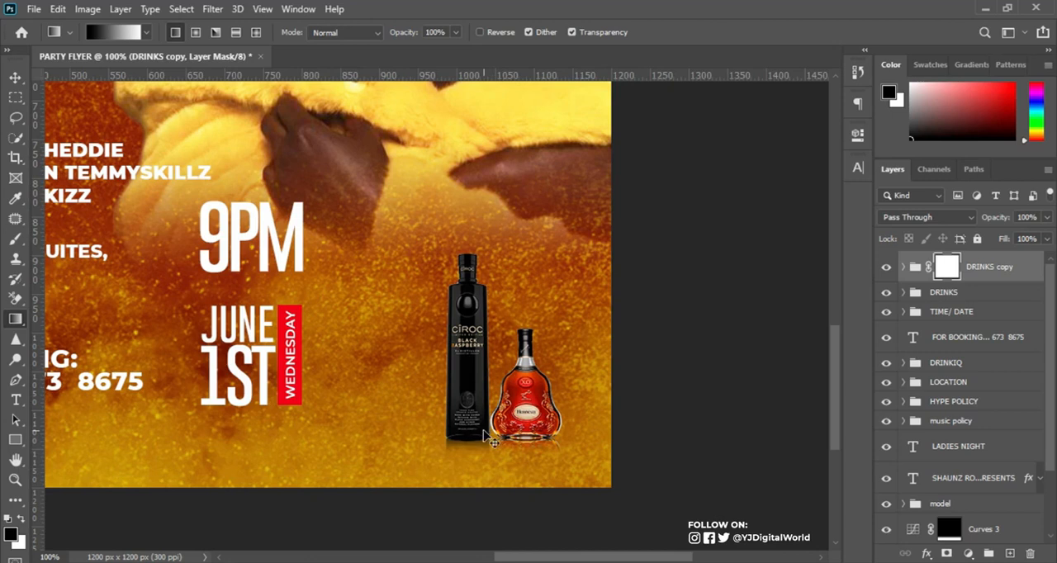
key(ctrl+0)
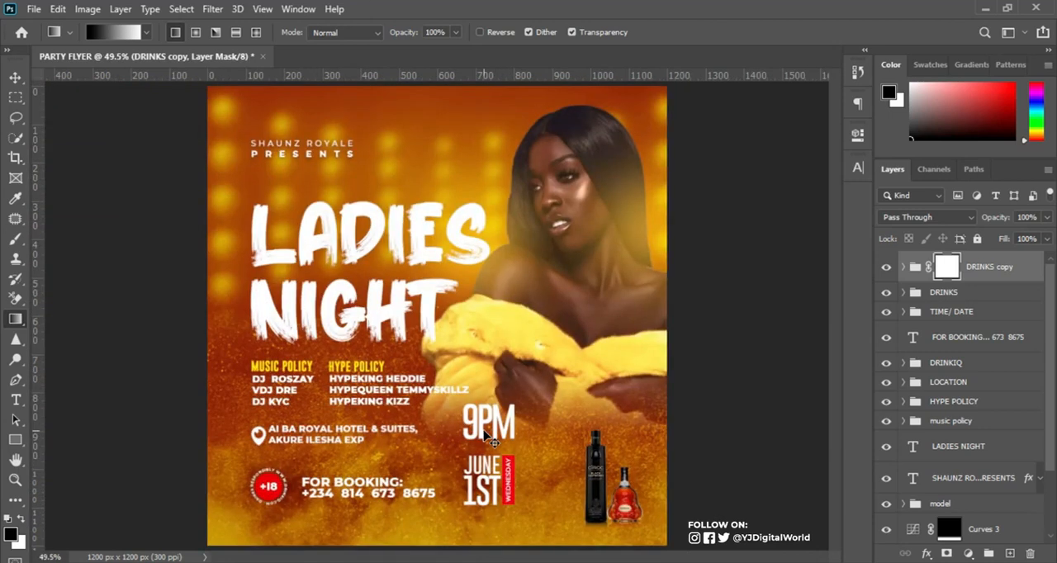